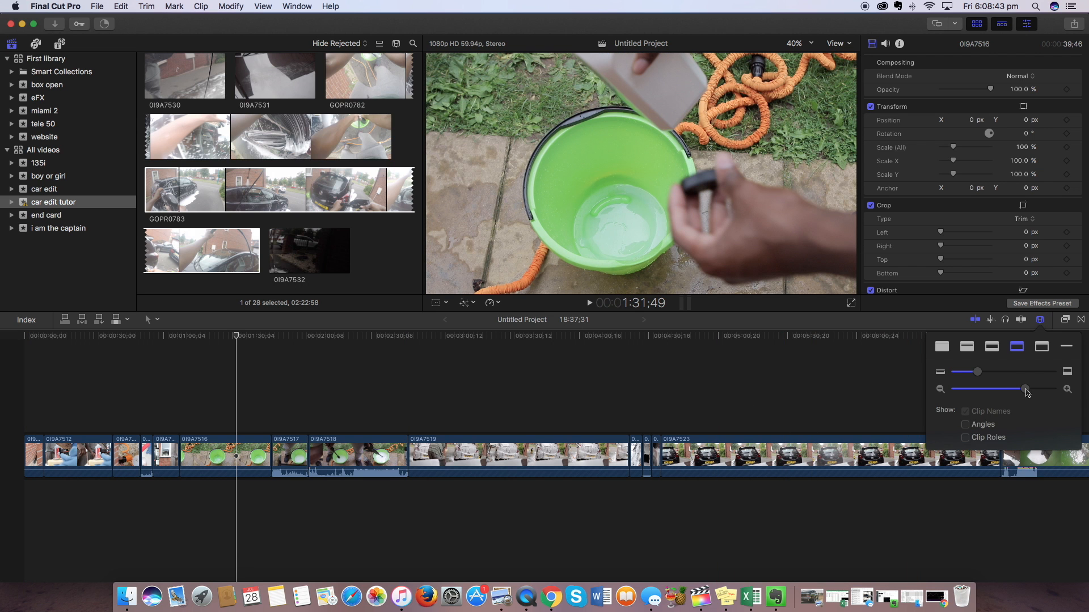
- Collapse the First library and open the "i am the captain" event to look through its projects and music clips
{"action": "left_click_drag", "start_coordinate": [1027, 392], "coordinate": [1031, 390]}
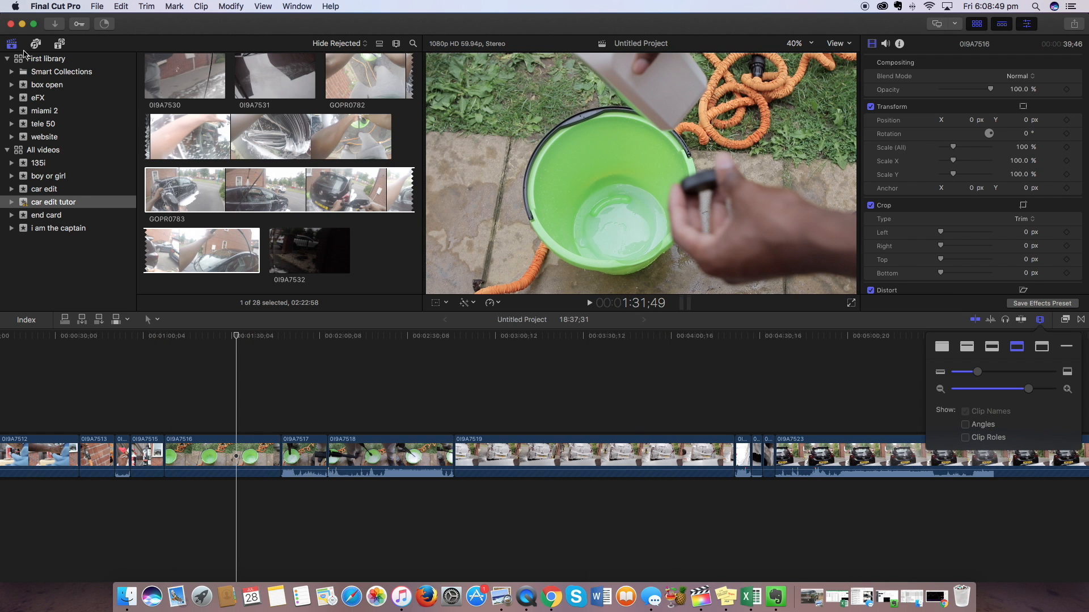
{"action": "left_click", "coordinate": [7, 59]}
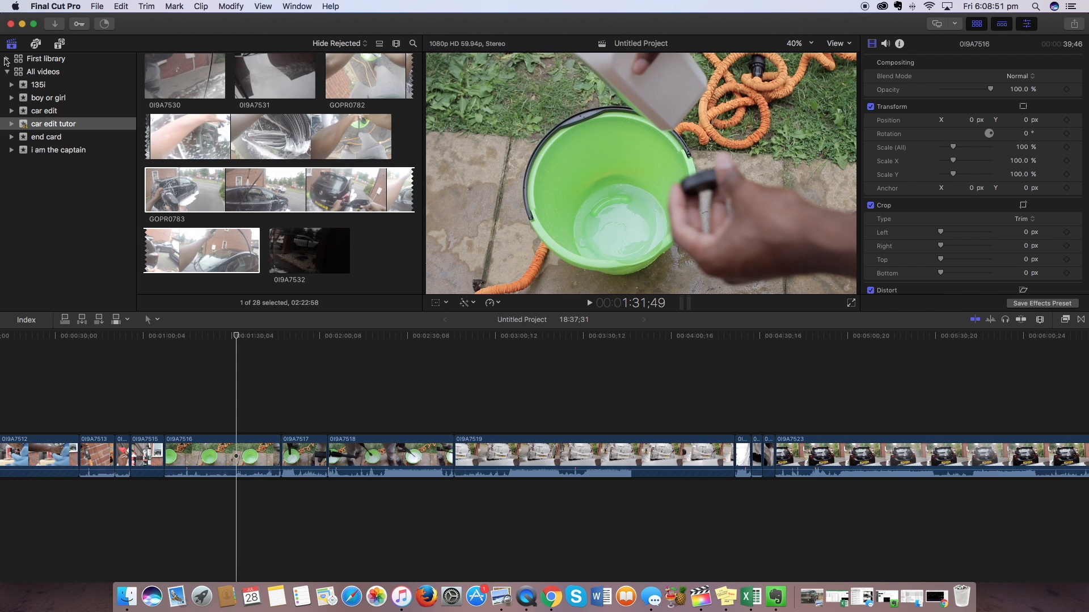
{"action": "left_click", "coordinate": [63, 153]}
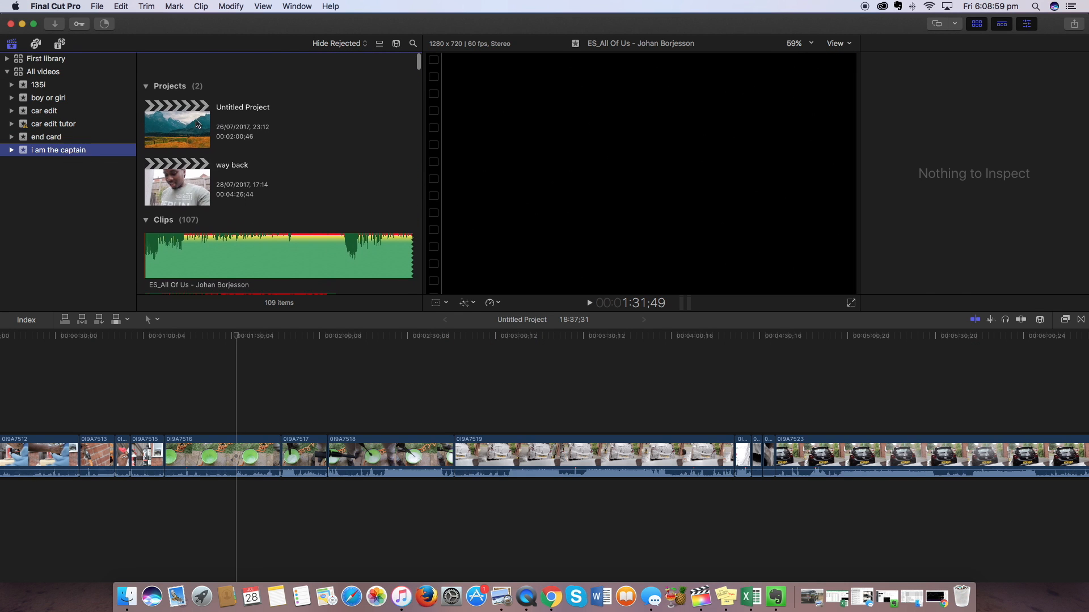
{"action": "left_click", "coordinate": [176, 162]}
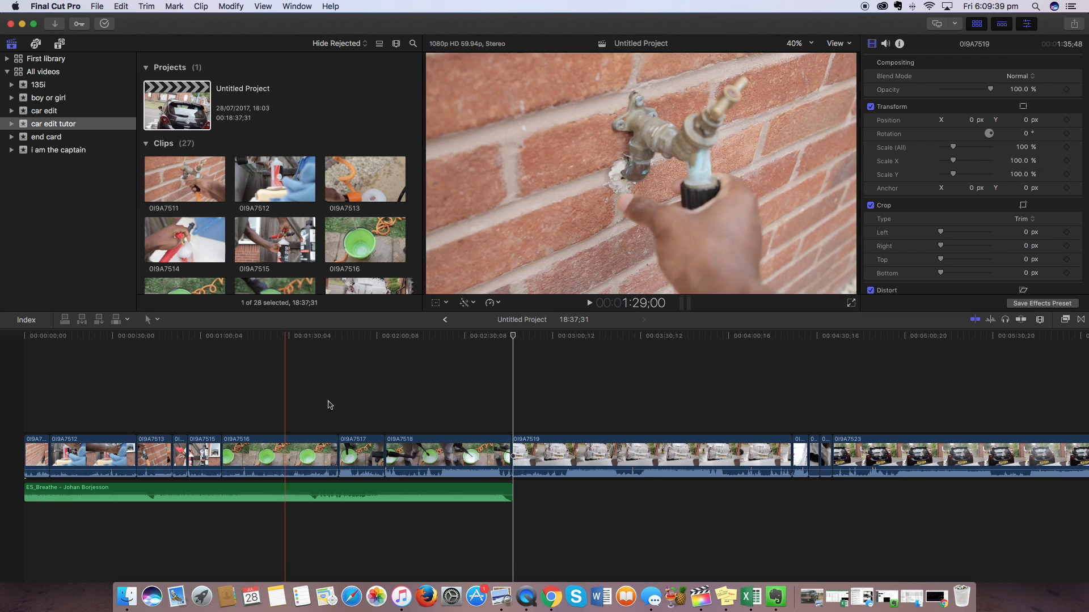
- Try to pull clip 0I9A7514 out of the primary storyline, and undo the move
{"action": "left_click_drag", "start_coordinate": [1026, 388], "coordinate": [1031, 389]}
{"action": "scroll", "coordinate": [599, 394], "scroll_direction": "left", "scroll_amount": 5}
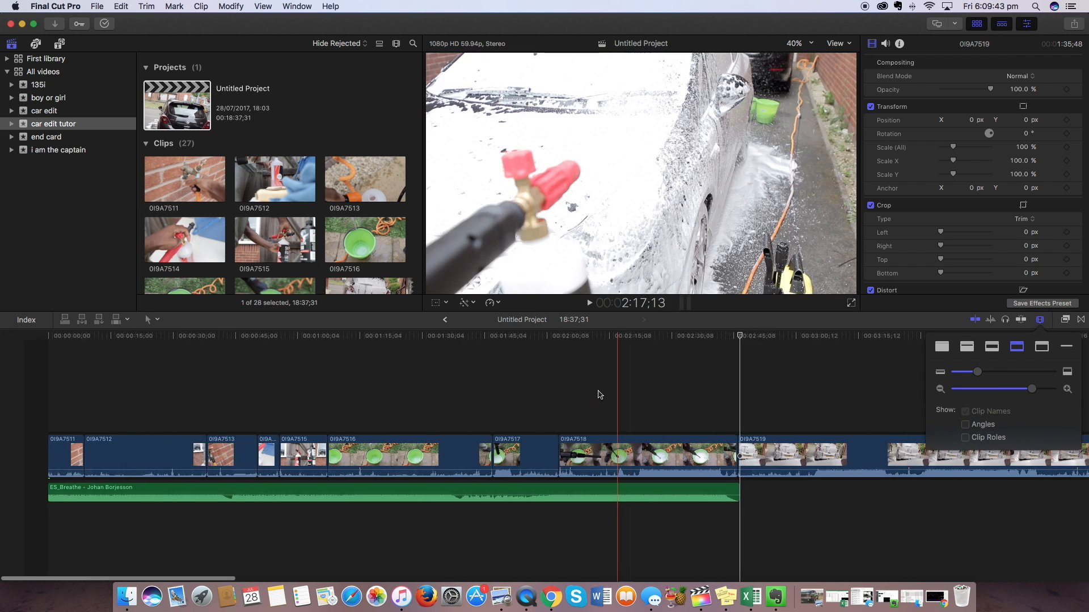
{"action": "left_click", "coordinate": [38, 470]}
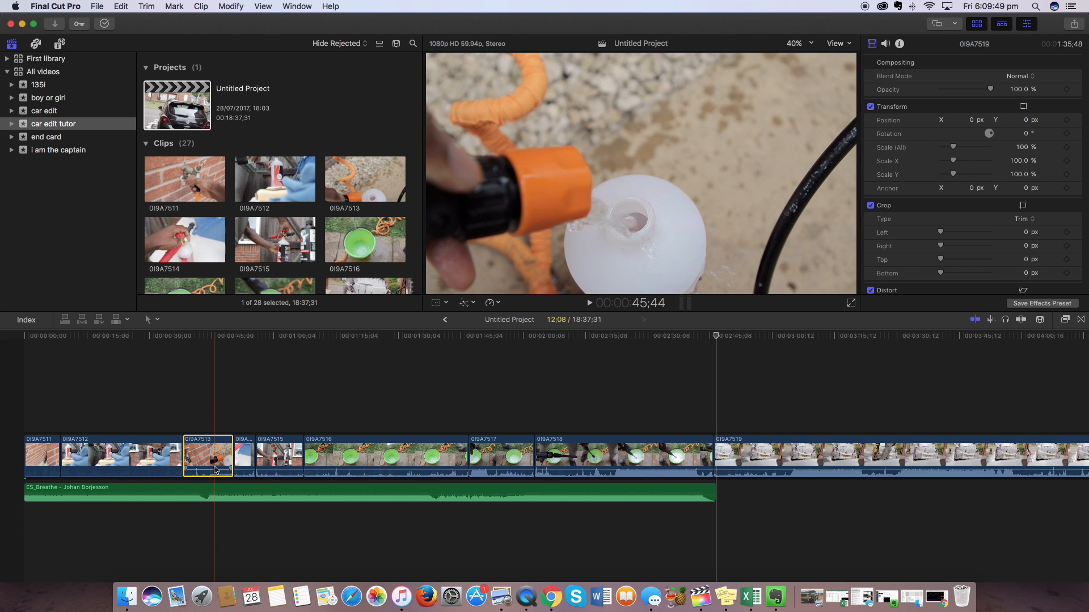
{"action": "left_click", "coordinate": [244, 470]}
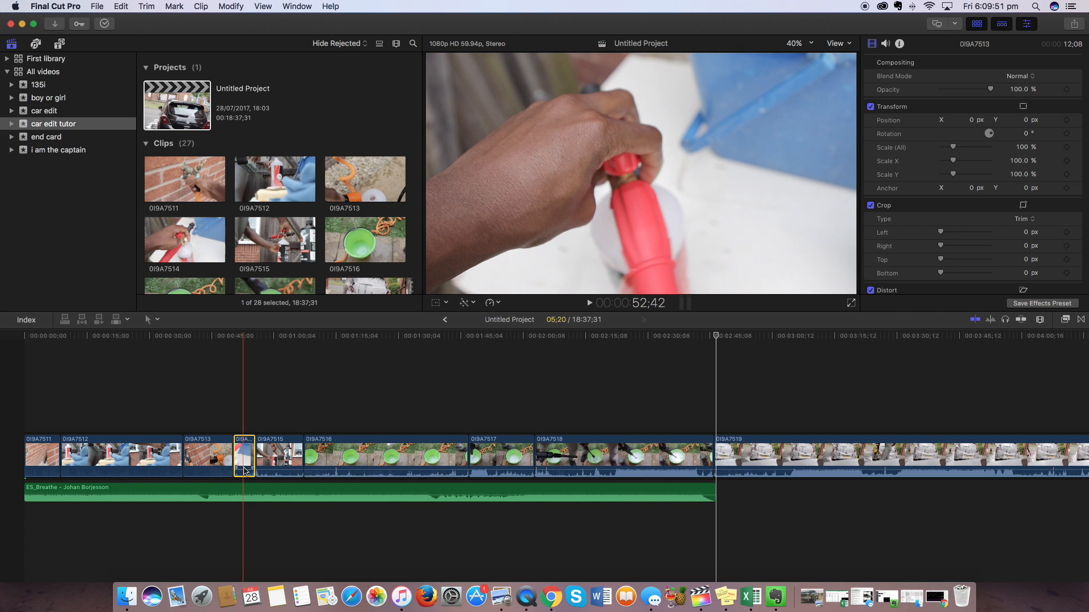
{"action": "left_click_drag", "start_coordinate": [243, 482], "coordinate": [243, 481]}
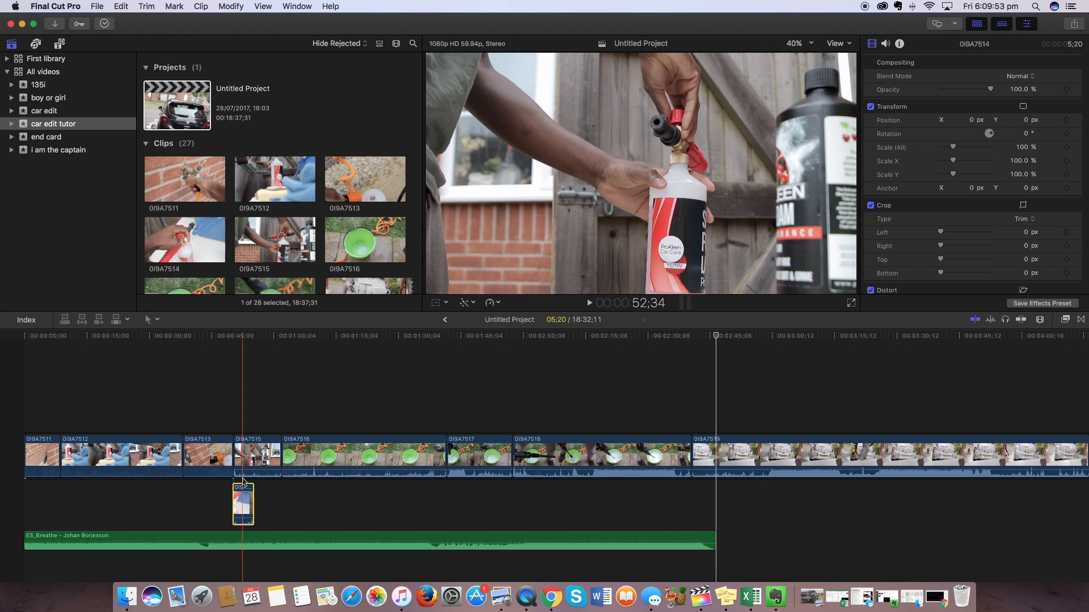
{"action": "key", "text": "super+z"}
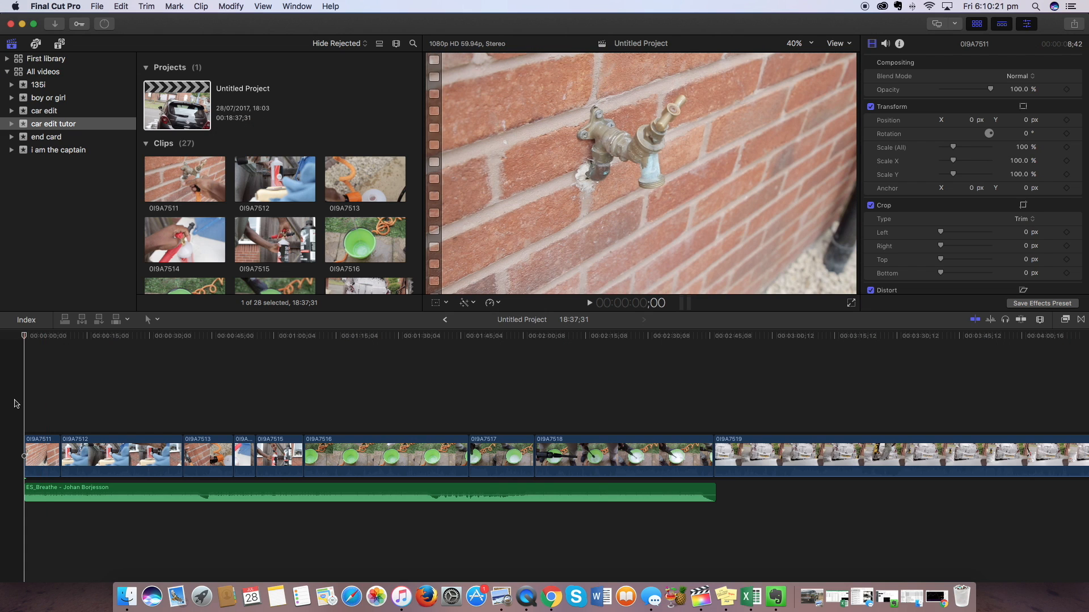
- Play the opening of the project with the music and lower the system playback volume
{"action": "key", "text": "XF86AudioRaiseVolume"}
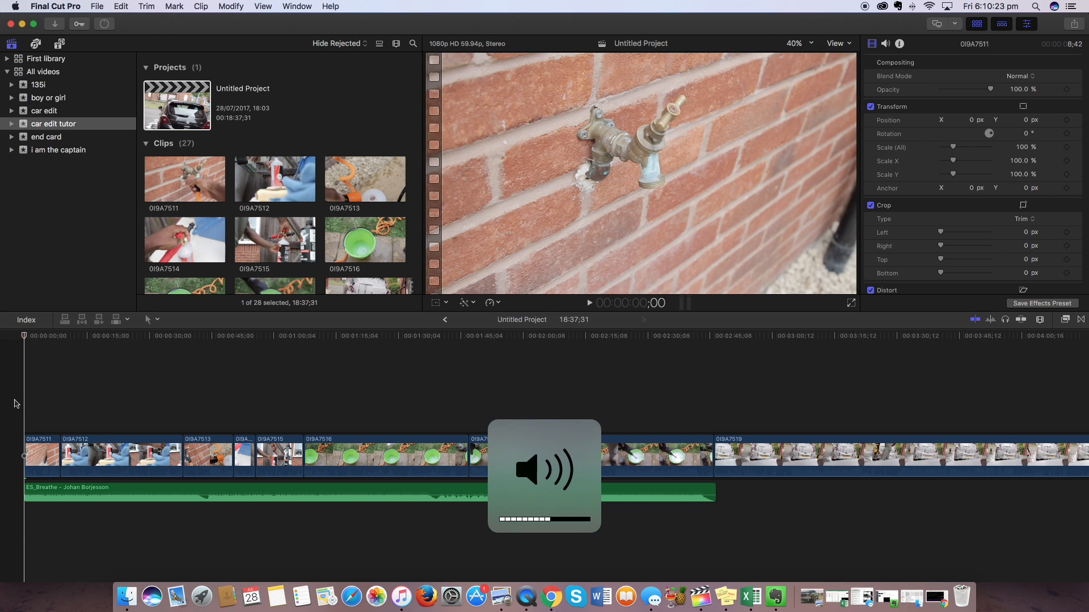
{"action": "key", "text": "space"}
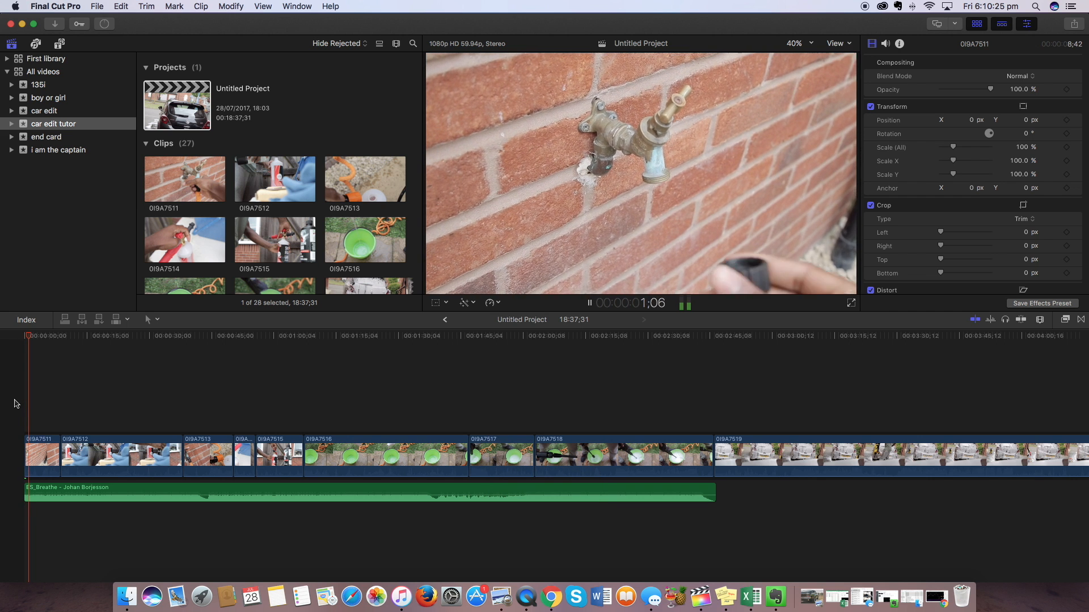
{"action": "key", "text": "XF86AudioLowerVolume"}
{"action": "key", "text": "XF86AudioLowerVolume"}
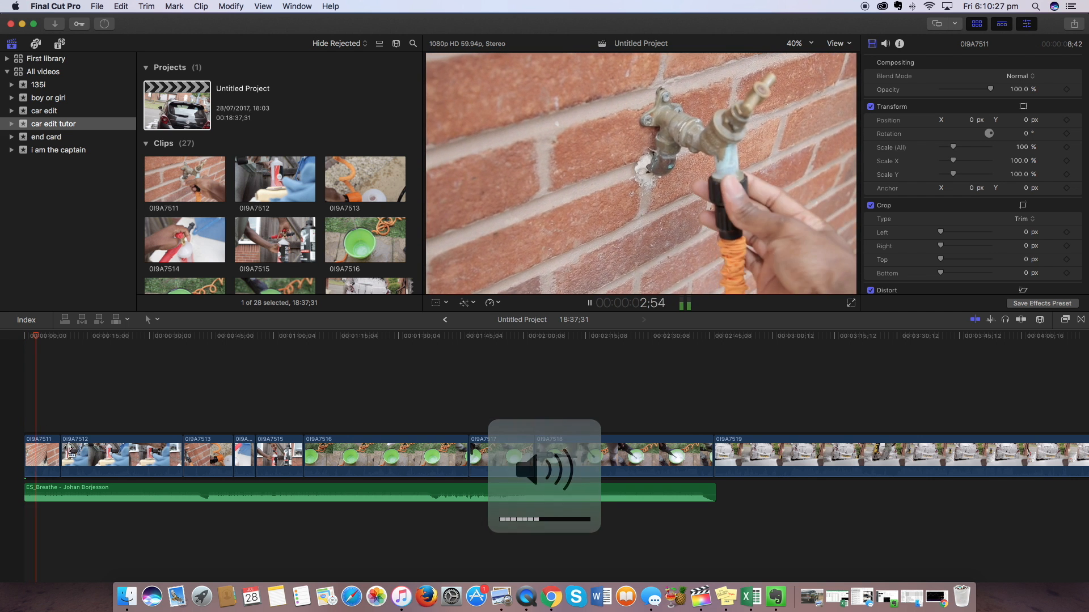
- Shift the ES_Breathe music clip so that it starts at the beginning of the timeline
{"action": "left_click_drag", "start_coordinate": [25, 489], "coordinate": [136, 493]}
{"action": "left_click_drag", "start_coordinate": [244, 488], "coordinate": [6, 482]}
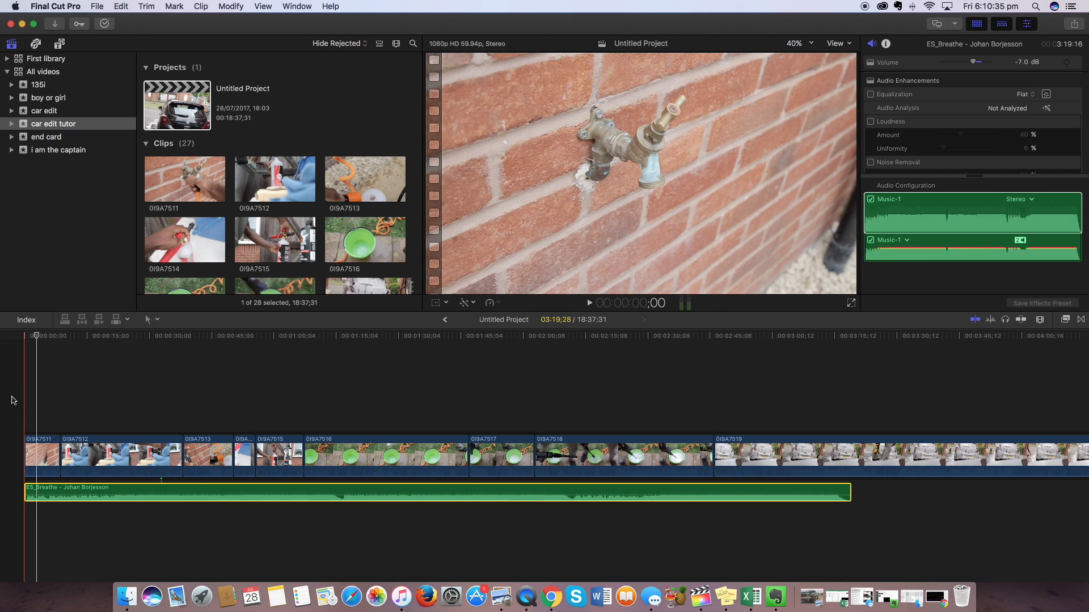
{"action": "left_click", "coordinate": [14, 400]}
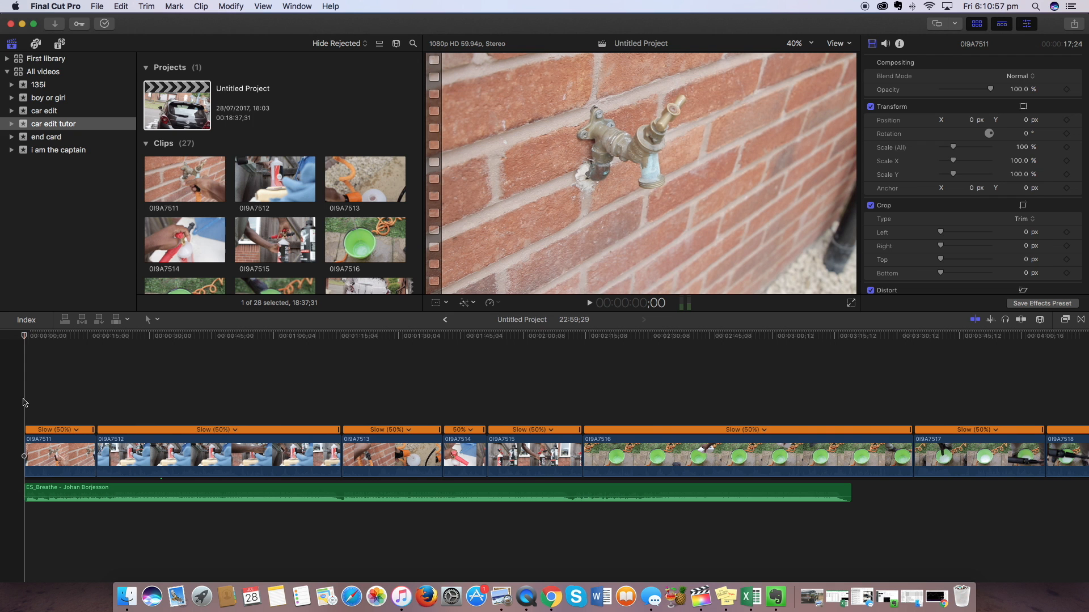
- Split clip 0I9A7511 at 3;12, delete its opening segment and align the music with the start of the timeline
{"action": "key", "text": "space"}
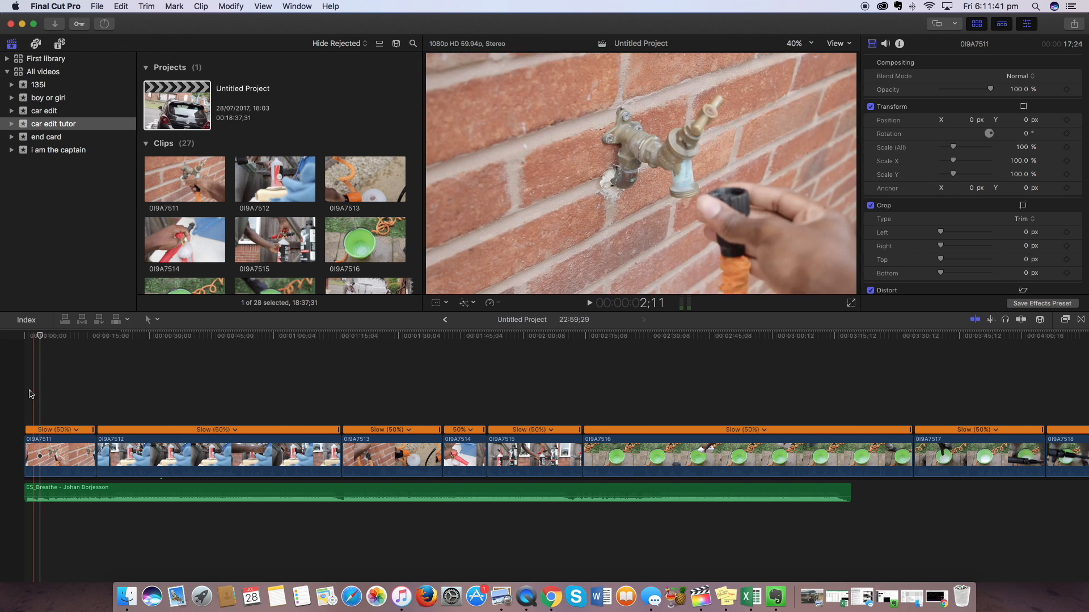
{"action": "key", "text": "space"}
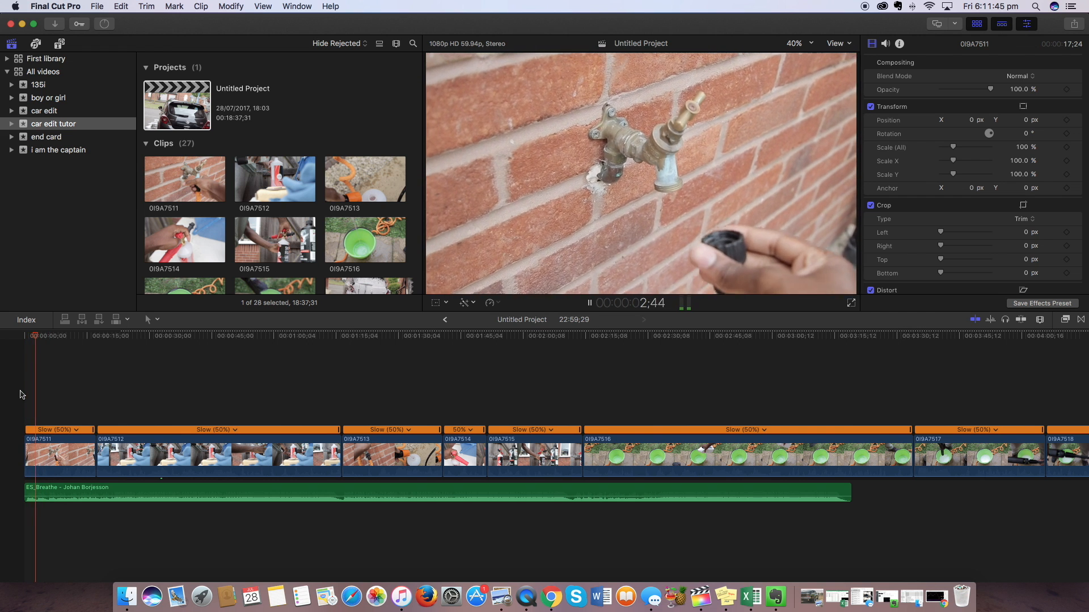
{"action": "key", "text": "space"}
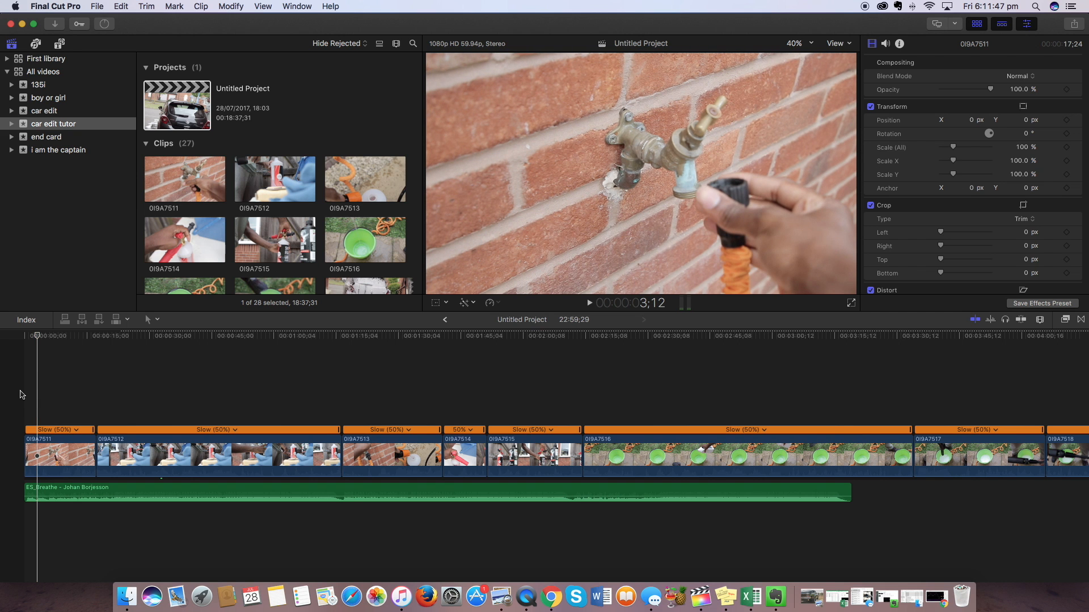
{"action": "key", "text": "super+b"}
{"action": "left_click_drag", "start_coordinate": [54, 491], "coordinate": [67, 490]}
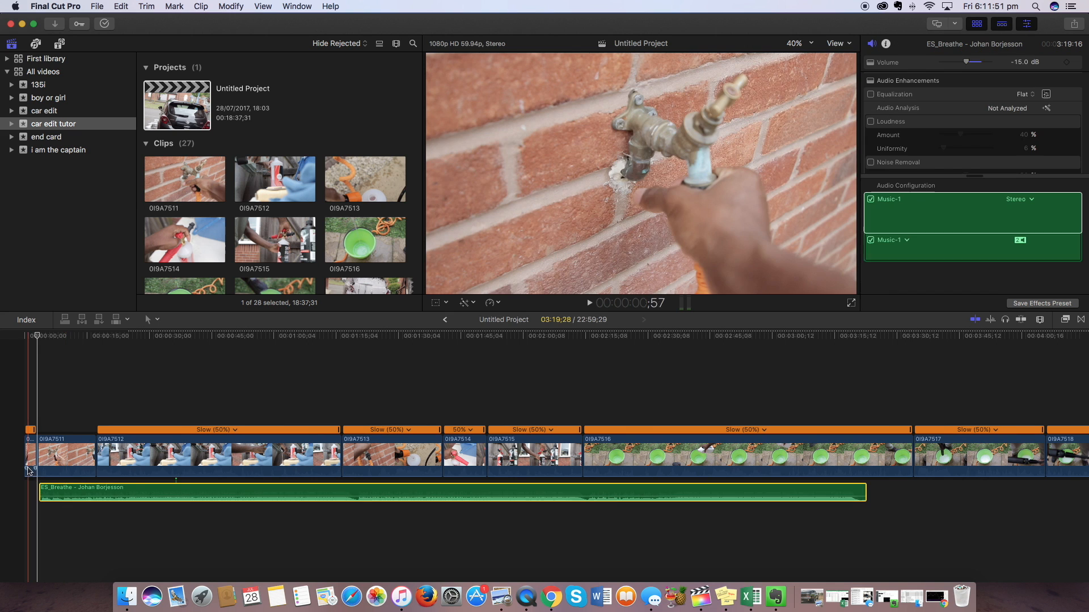
{"action": "left_click", "coordinate": [29, 449]}
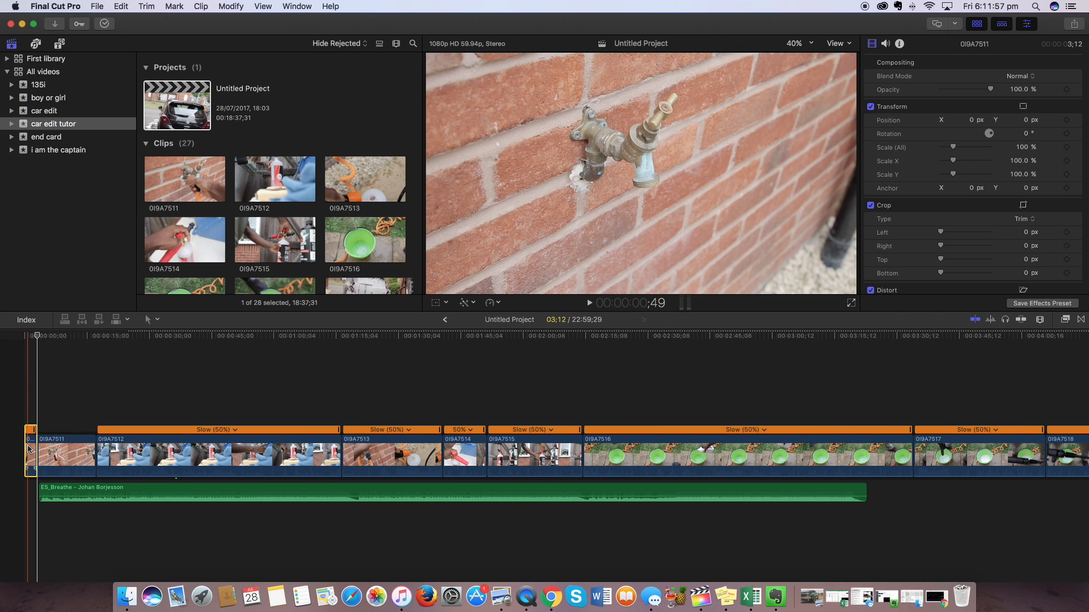
{"action": "key", "text": "Delete"}
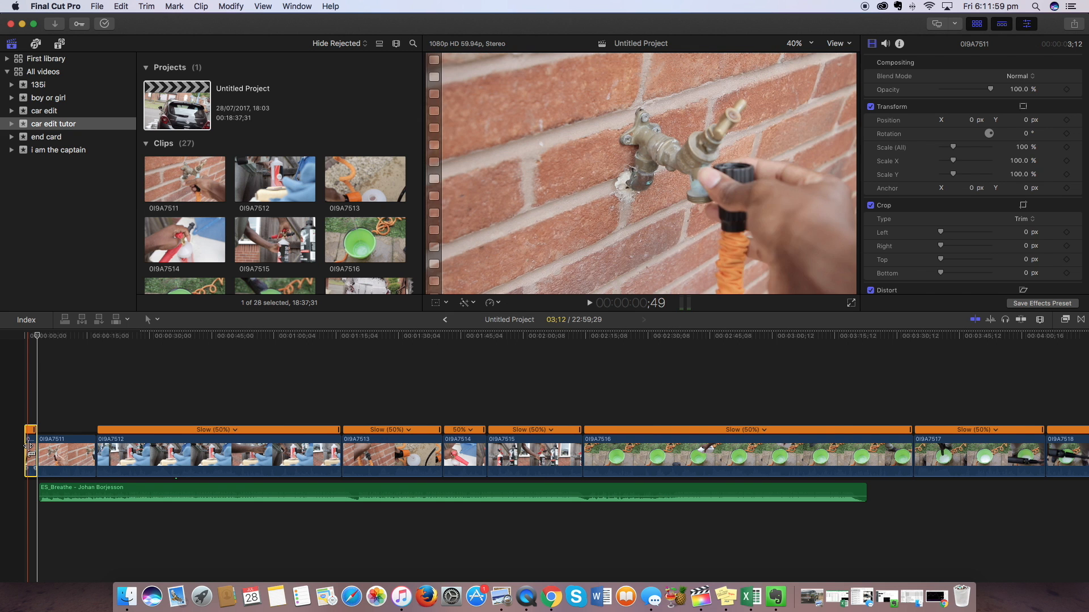
{"action": "left_click_drag", "start_coordinate": [51, 490], "coordinate": [36, 490]}
- Play from the start, split clip 0I9A7511 at 2;17, slide the music clear and delete the opening segment
{"action": "left_click", "coordinate": [14, 420]}
{"action": "key", "text": "space"}
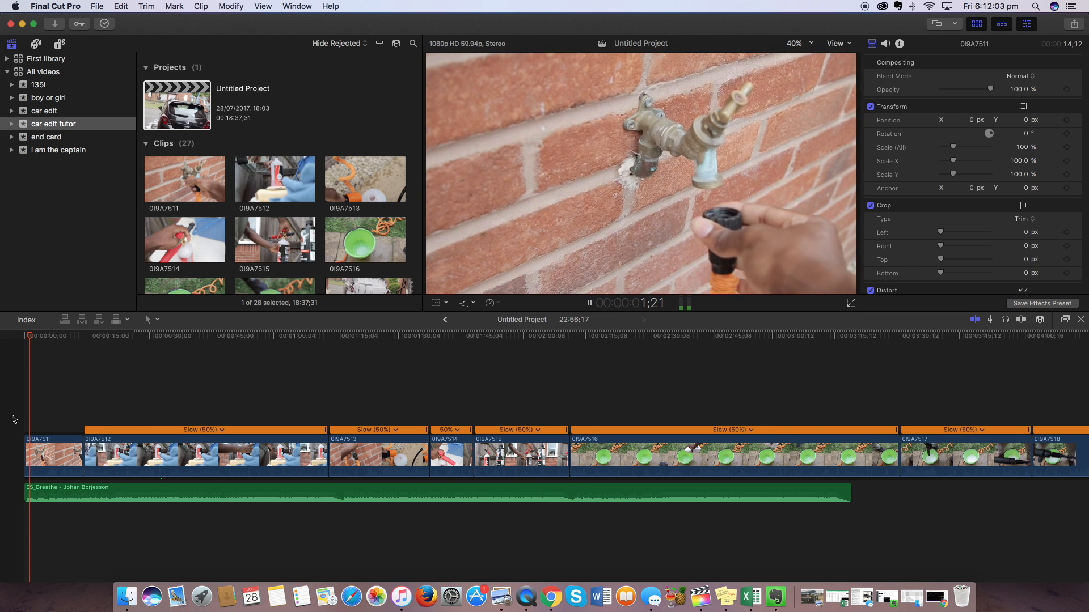
{"action": "key", "text": "space"}
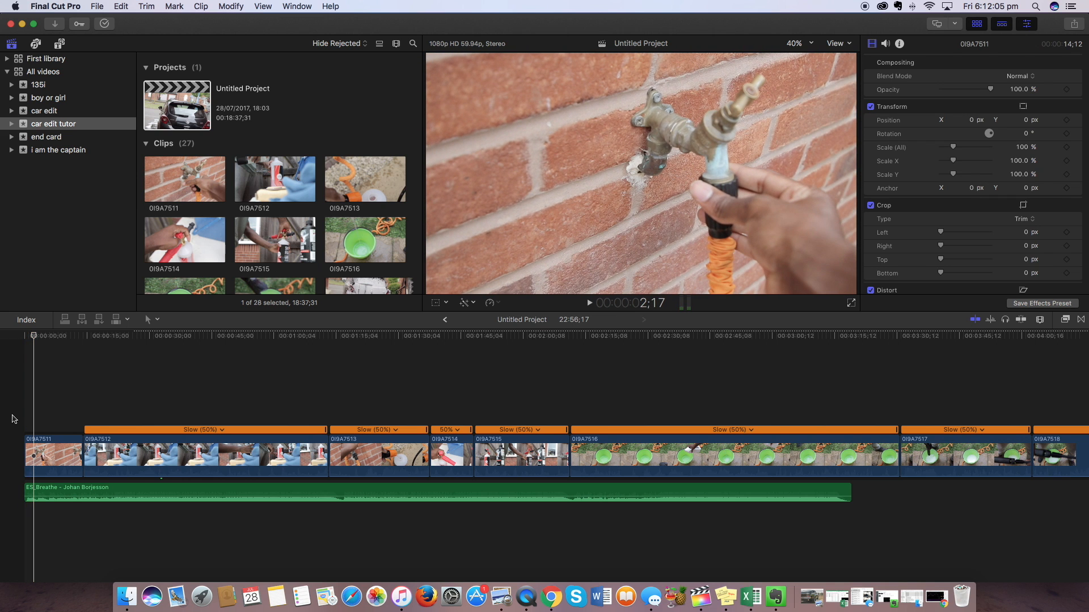
{"action": "left_click_drag", "start_coordinate": [41, 490], "coordinate": [50, 490]}
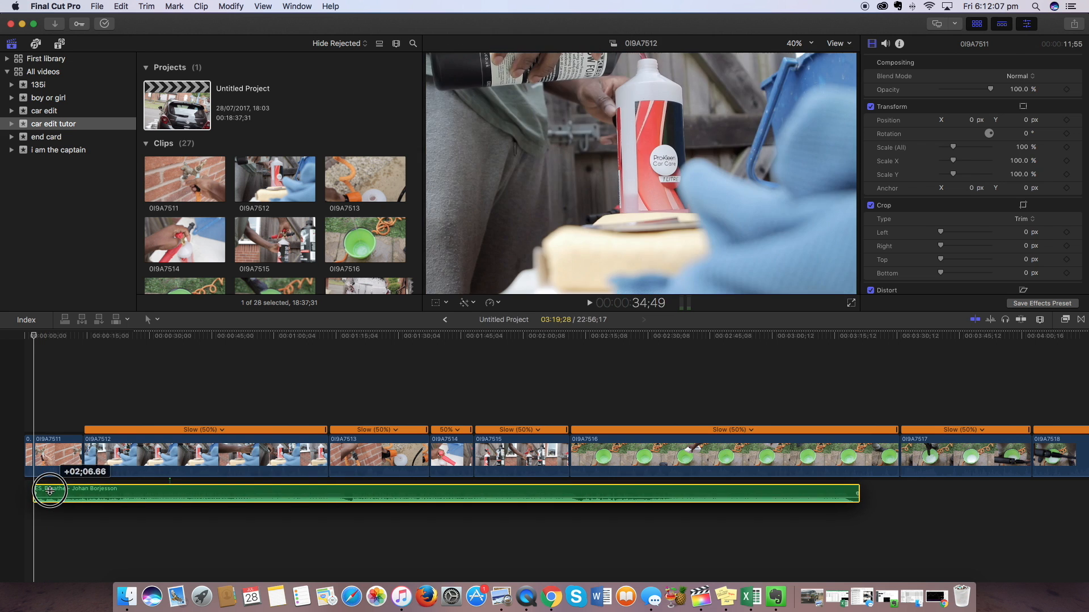
{"action": "left_click", "coordinate": [27, 463]}
{"action": "key", "text": "Delete"}
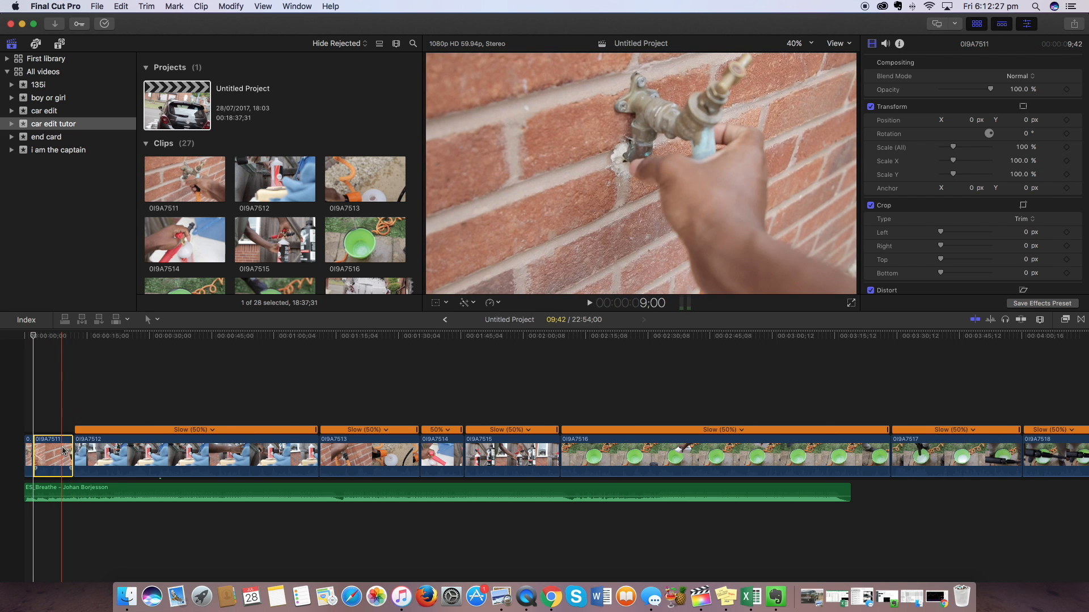
- Delete the selected 9;42 remainder of clip 0I9A7511, leaving only its short opening piece before 0I9A7512
{"action": "key", "text": "Delete"}
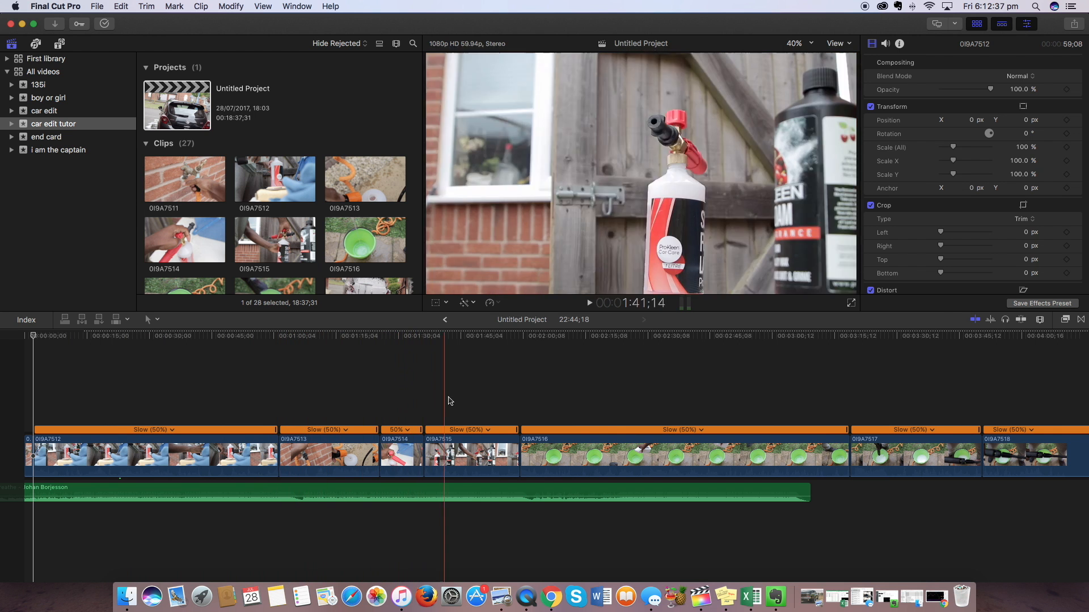
{"action": "scroll", "coordinate": [488, 401], "scroll_direction": "right", "scroll_amount": 5}
{"action": "scroll", "coordinate": [487, 402], "scroll_direction": "left", "scroll_amount": 10}
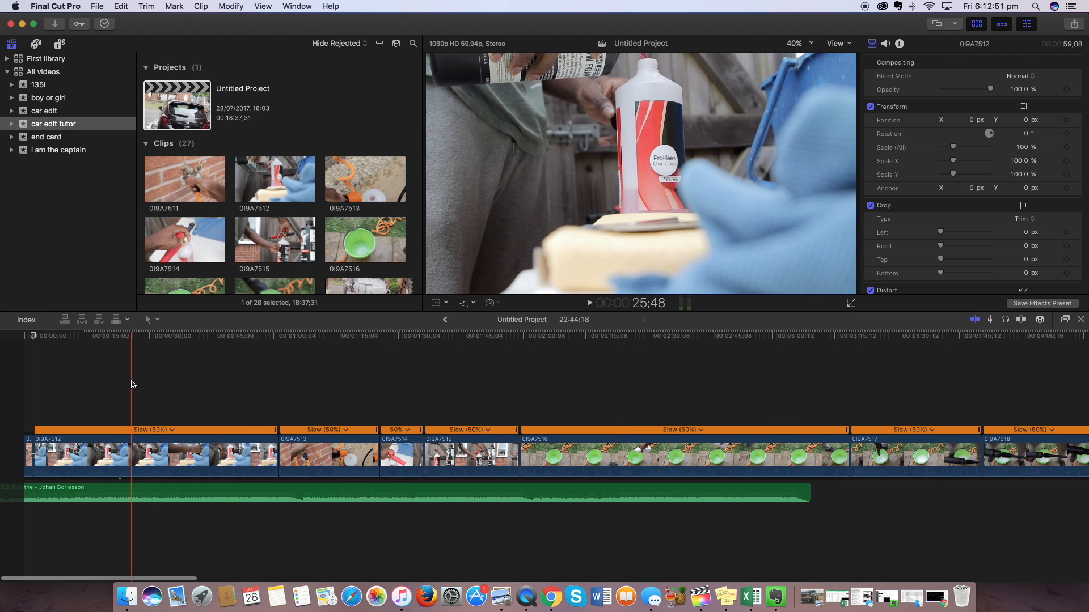
- Split clip 0I9A7512 at 24;34, delete its first 22;21 segment and realign the music with the timeline start
{"action": "left_click", "coordinate": [126, 437]}
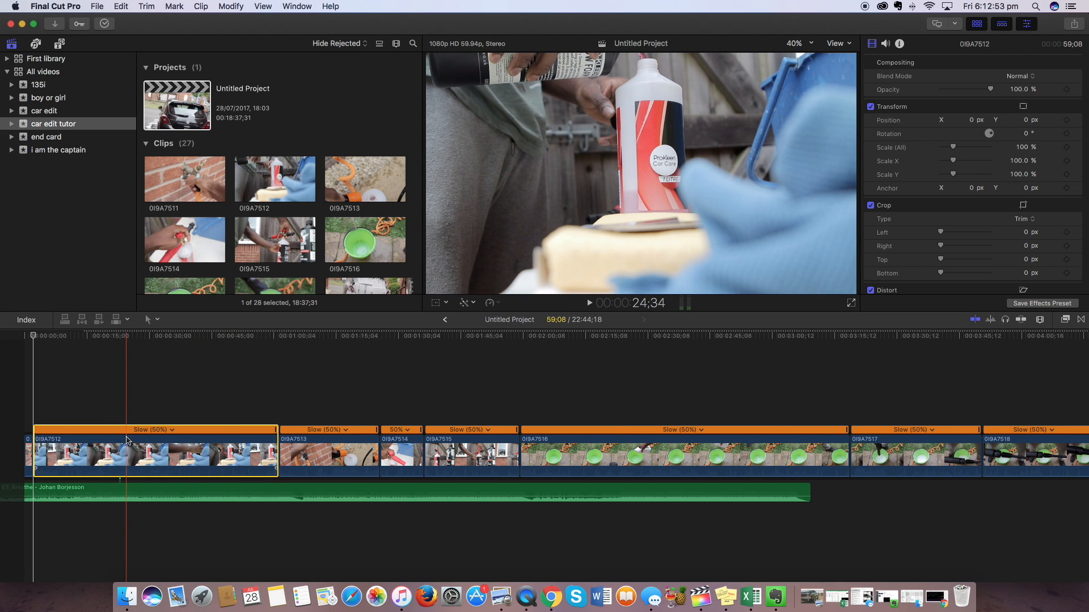
{"action": "key", "text": "super+b"}
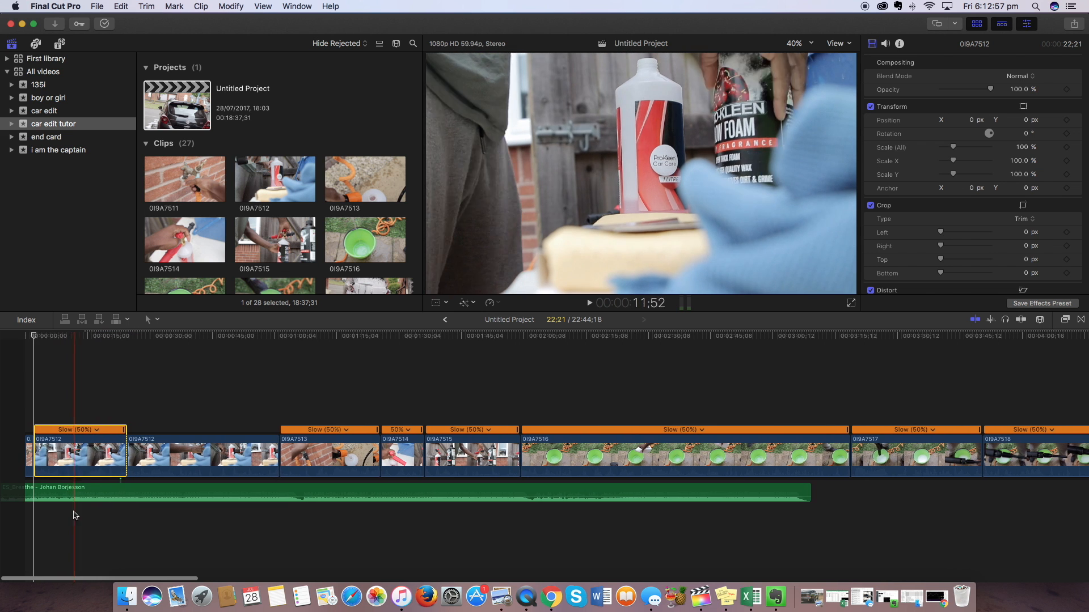
{"action": "left_click", "coordinate": [61, 489]}
{"action": "left_click_drag", "start_coordinate": [60, 489], "coordinate": [93, 488]}
{"action": "left_click", "coordinate": [74, 455]}
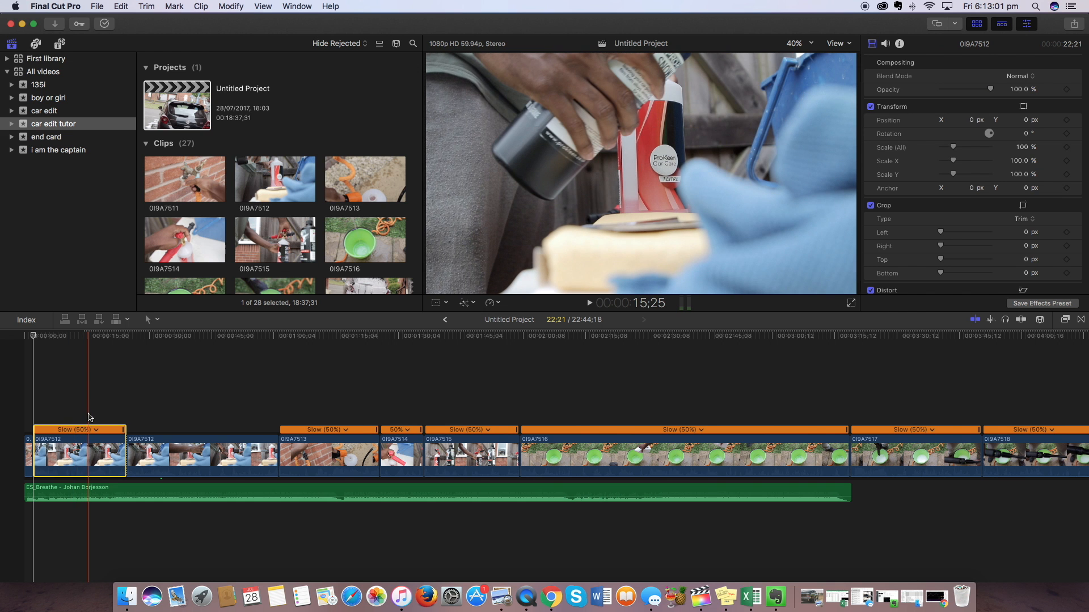
{"action": "key", "text": "Delete"}
{"action": "left_click", "coordinate": [119, 489]}
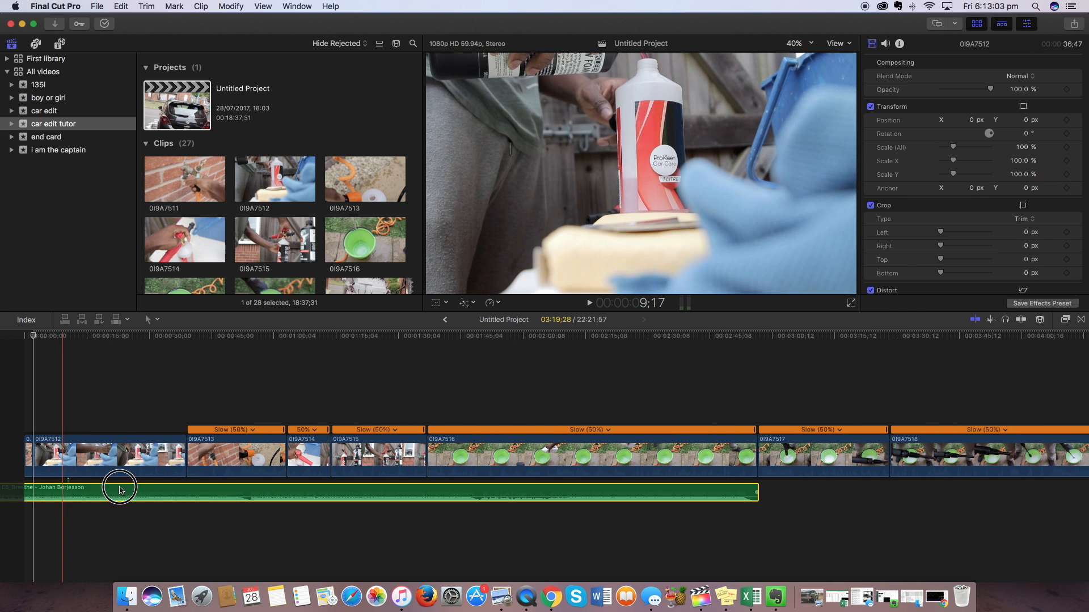
{"action": "left_click_drag", "start_coordinate": [120, 490], "coordinate": [212, 490]}
- Play the edit from the start of the timeline to find the next cut point in the music
{"action": "left_click", "coordinate": [16, 407]}
{"action": "key", "text": "super+4"}
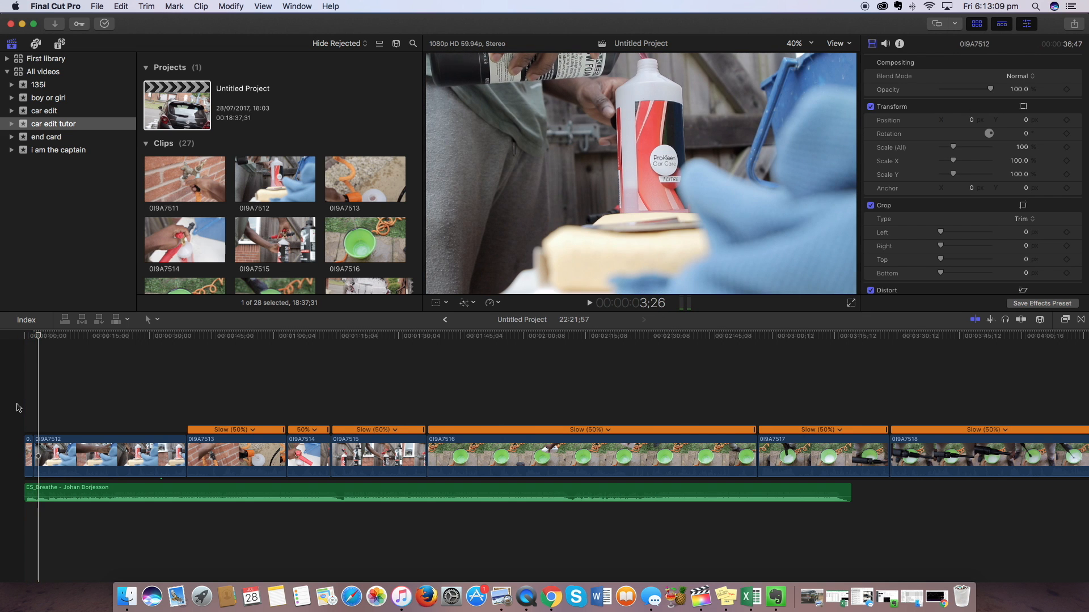
{"action": "key", "text": "space"}
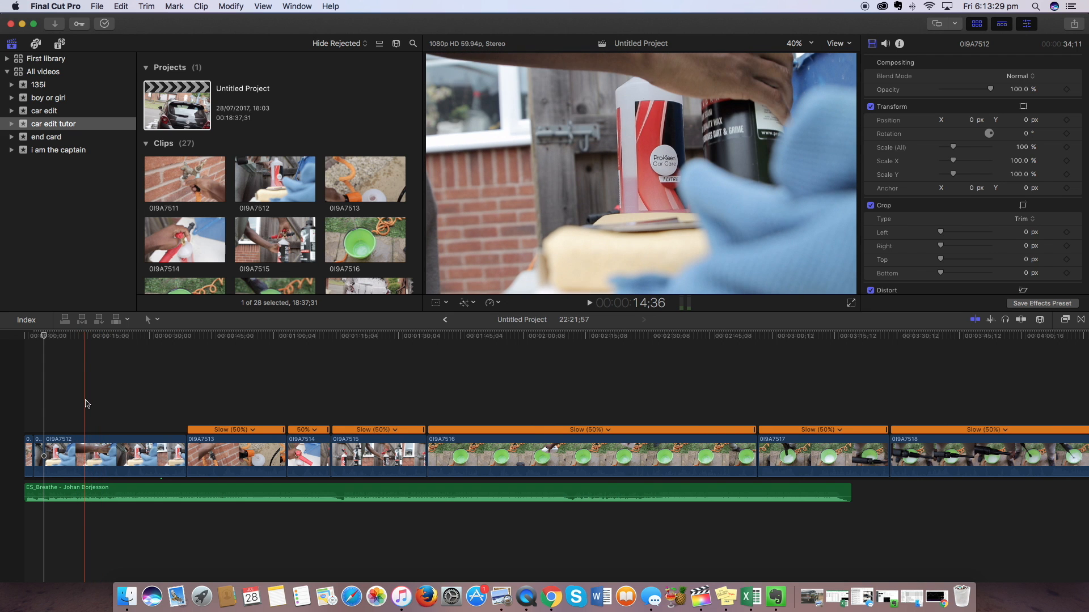
- Delete the 9;47 segment of clip 0I9A7512 after the playhead and realign the music with the timeline start
{"action": "left_click", "coordinate": [65, 452]}
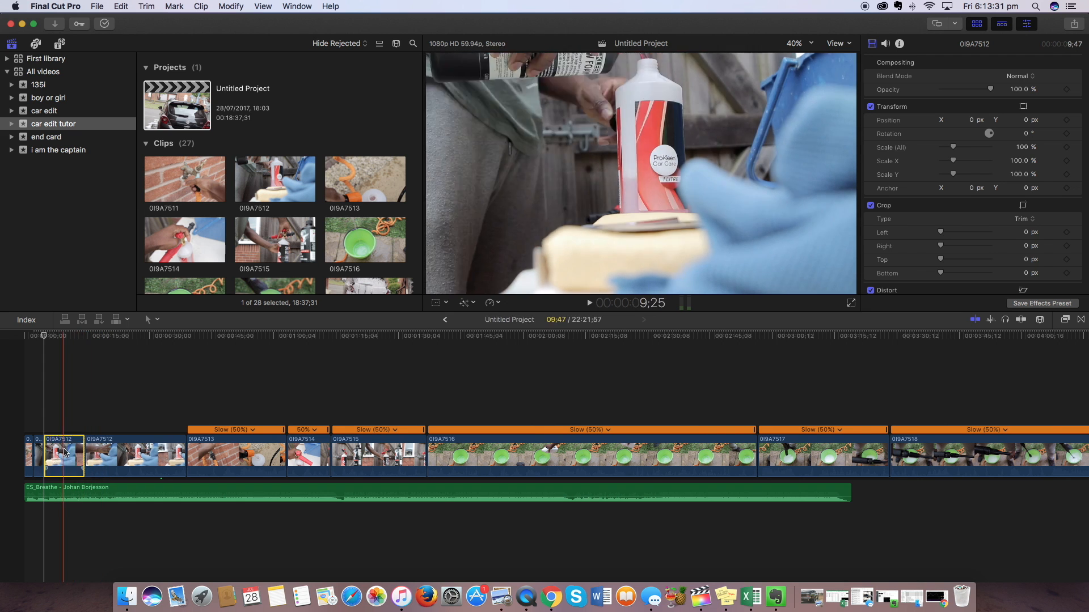
{"action": "key", "text": "BackSpace"}
{"action": "mouse_move", "coordinate": [51, 494]}
{"action": "left_mouse_down"}
{"action": "mouse_move", "coordinate": [91, 493]}
{"action": "mouse_move", "coordinate": [53, 491]}
{"action": "left_mouse_up"}
- Play across the new cut in clip 0I9A7512 and stop at 6;35 for the next cut point
{"action": "left_click", "coordinate": [40, 413]}
{"action": "key", "text": "space"}
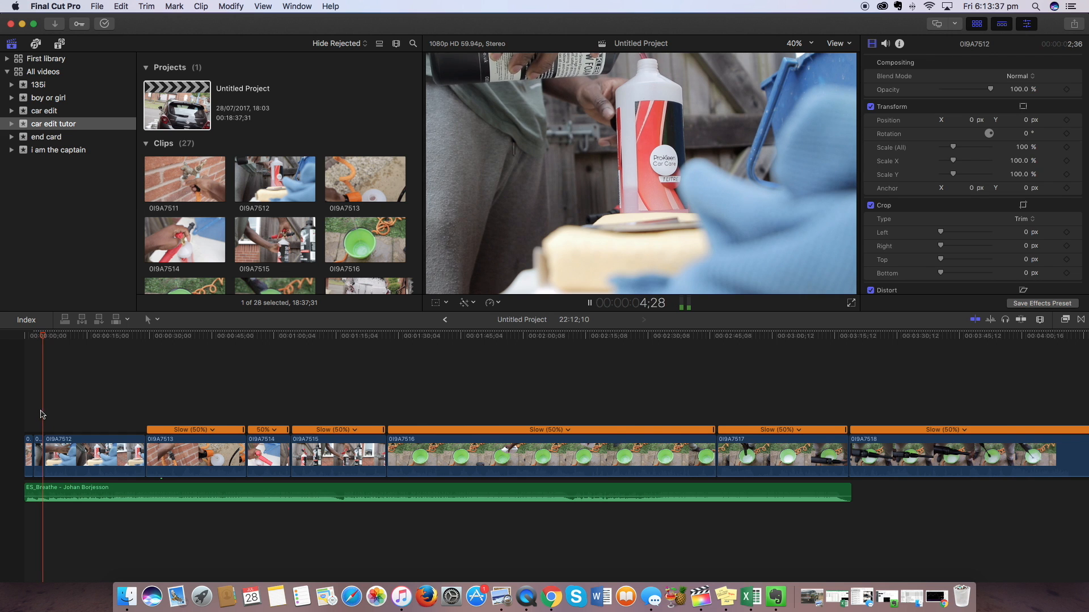
{"action": "key", "text": "space"}
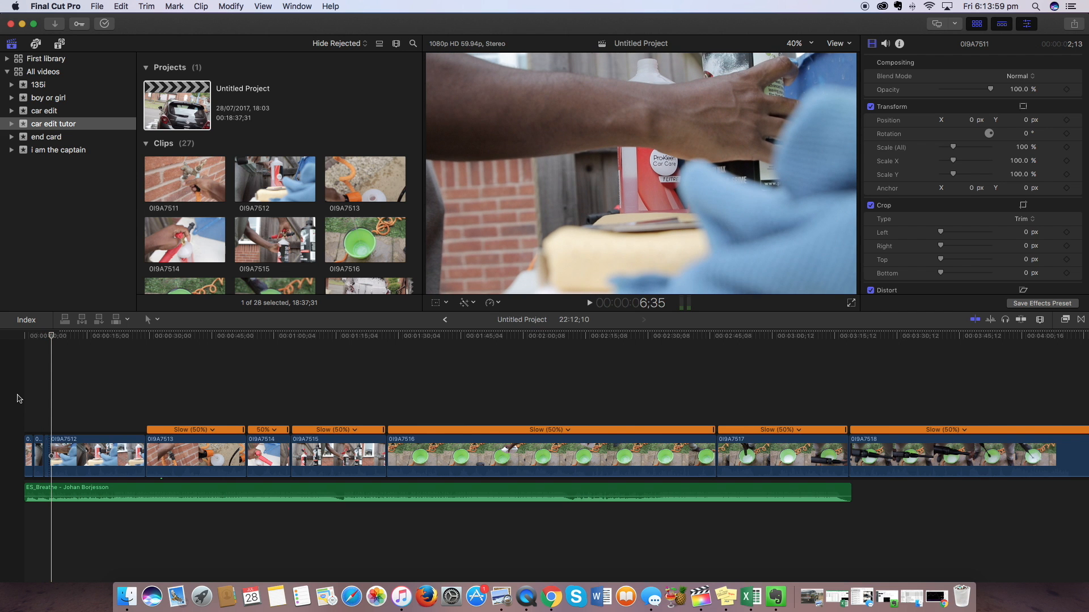
- Delete the 22;38 segment of clip 0I9A7512 after the playhead and move clip 0I9A7513 behind clip 0I9A7514
{"action": "left_click", "coordinate": [91, 460]}
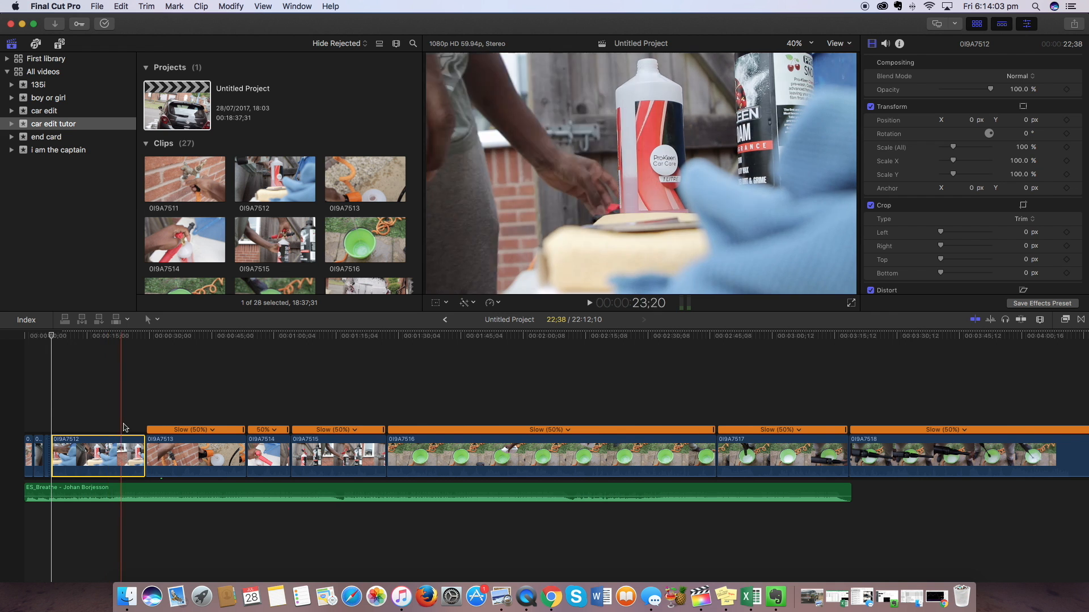
{"action": "key", "text": "Delete"}
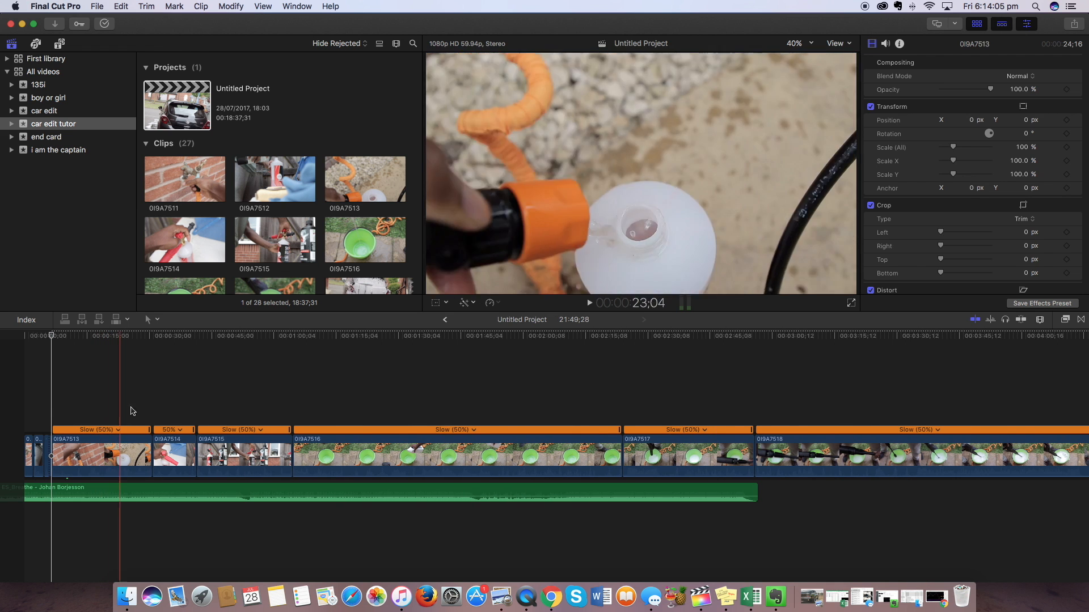
{"action": "left_click_drag", "start_coordinate": [105, 462], "coordinate": [191, 465]}
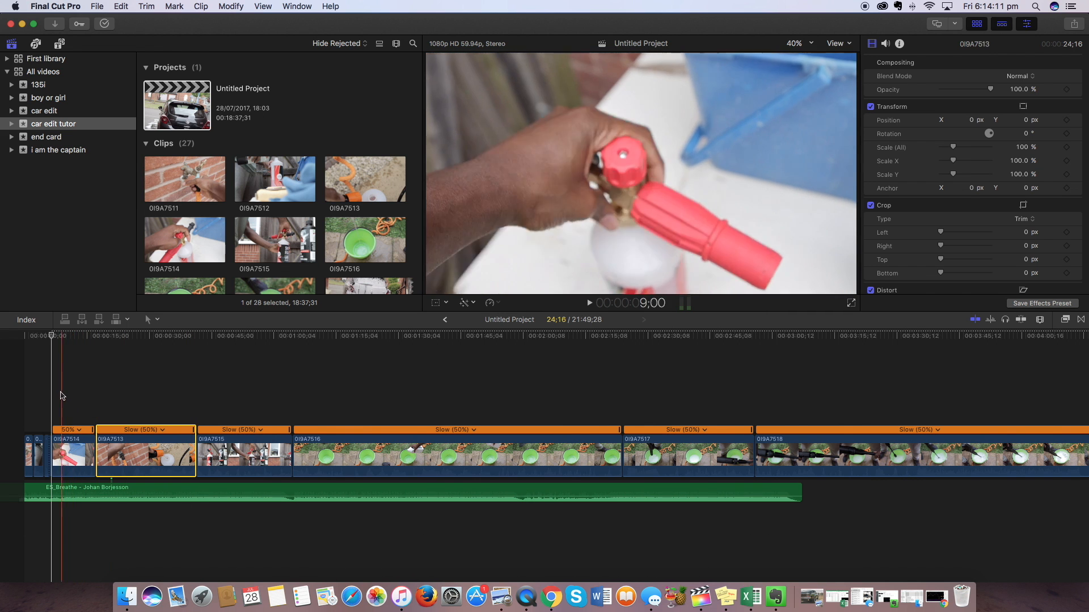
- Split clip 0I9A7514 at 7;41, delete its first 1;06 segment and realign the music with the timeline start
{"action": "left_click", "coordinate": [55, 392]}
{"action": "key", "text": "space"}
{"action": "key", "text": "space"}
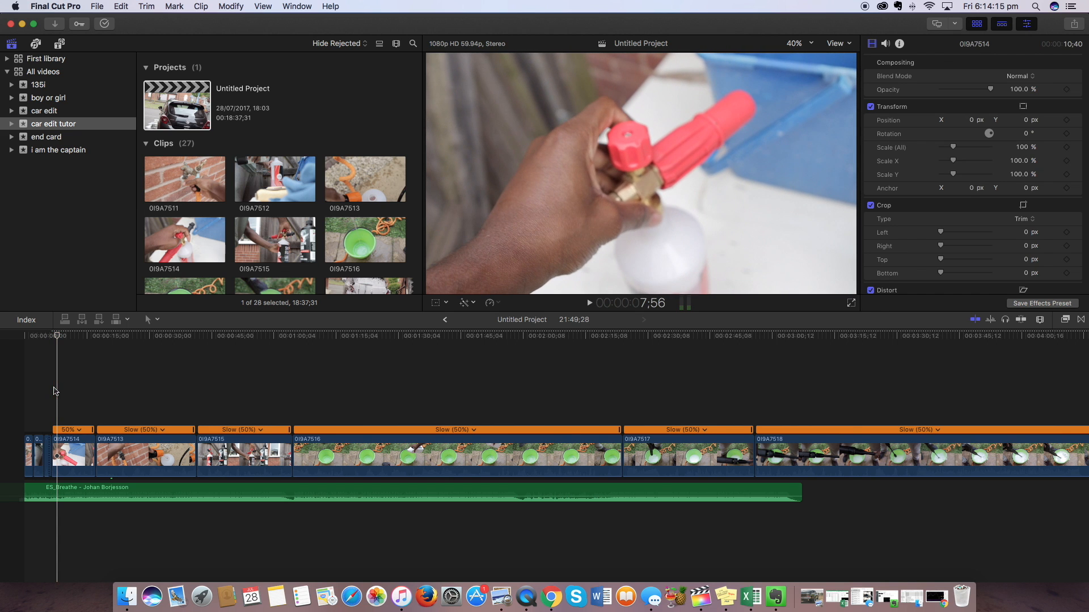
{"action": "left_click", "coordinate": [50, 393]}
{"action": "key", "text": "space"}
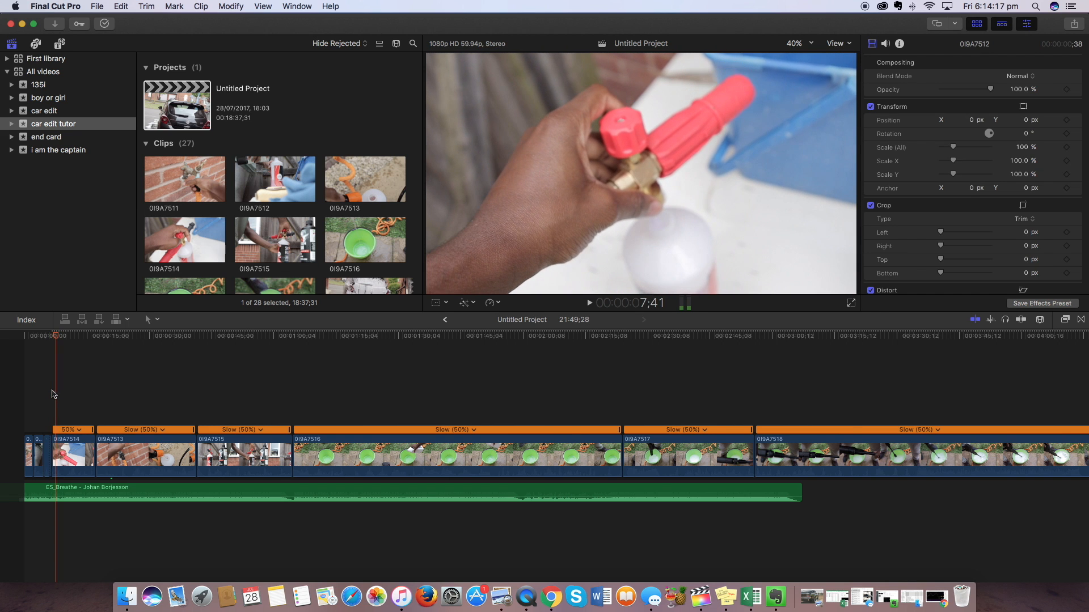
{"action": "left_click", "coordinate": [55, 443]}
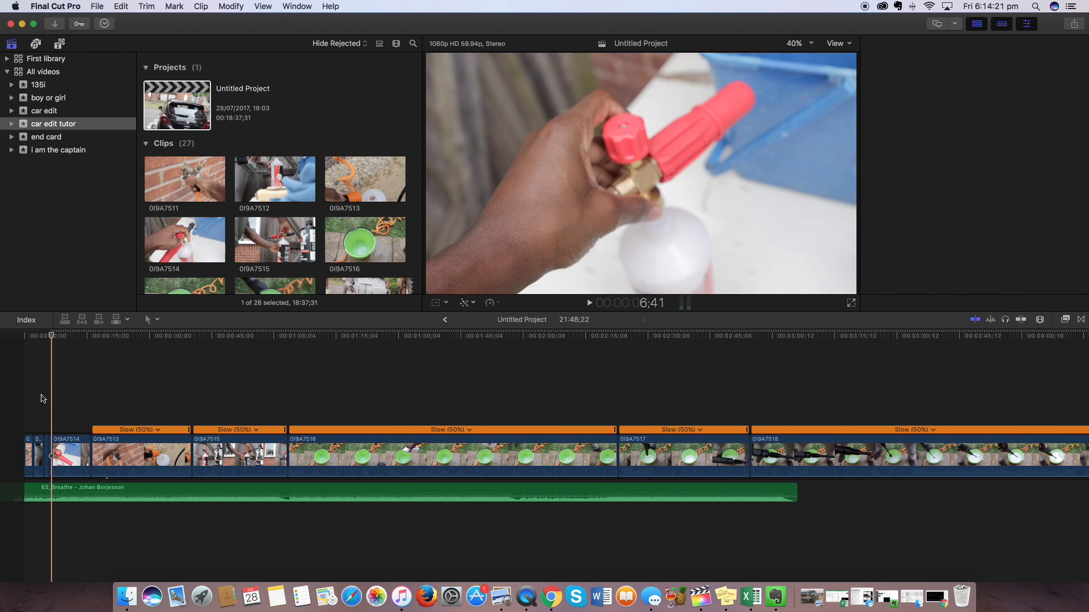
{"action": "left_click_drag", "start_coordinate": [46, 492], "coordinate": [90, 493]}
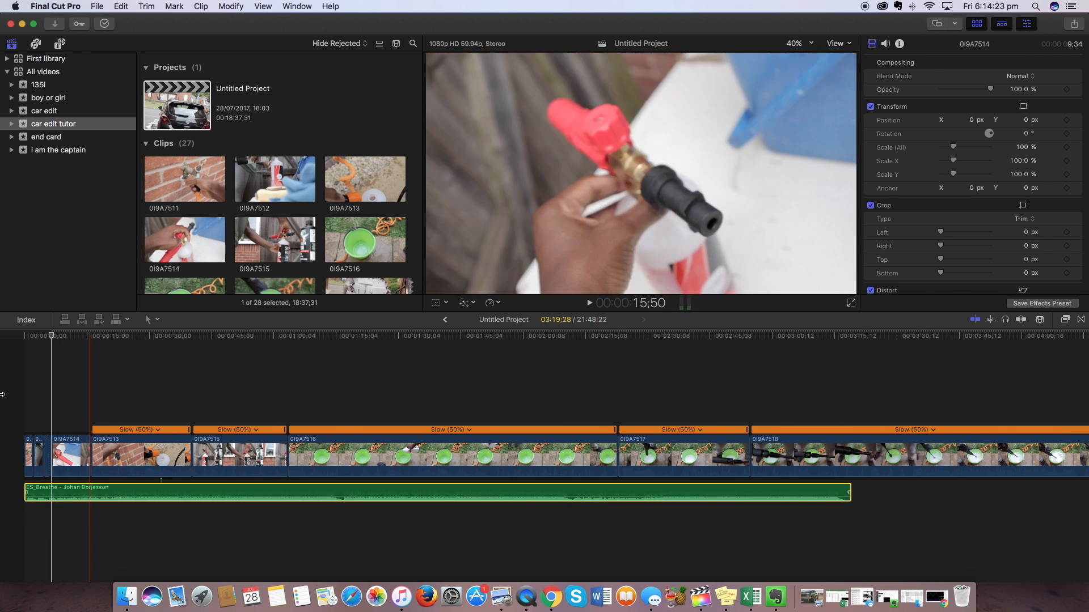
- Play the edit from the start and delete the 41-frame segment of clip 0I9A7512
{"action": "left_click", "coordinate": [15, 389]}
{"action": "key", "text": "space"}
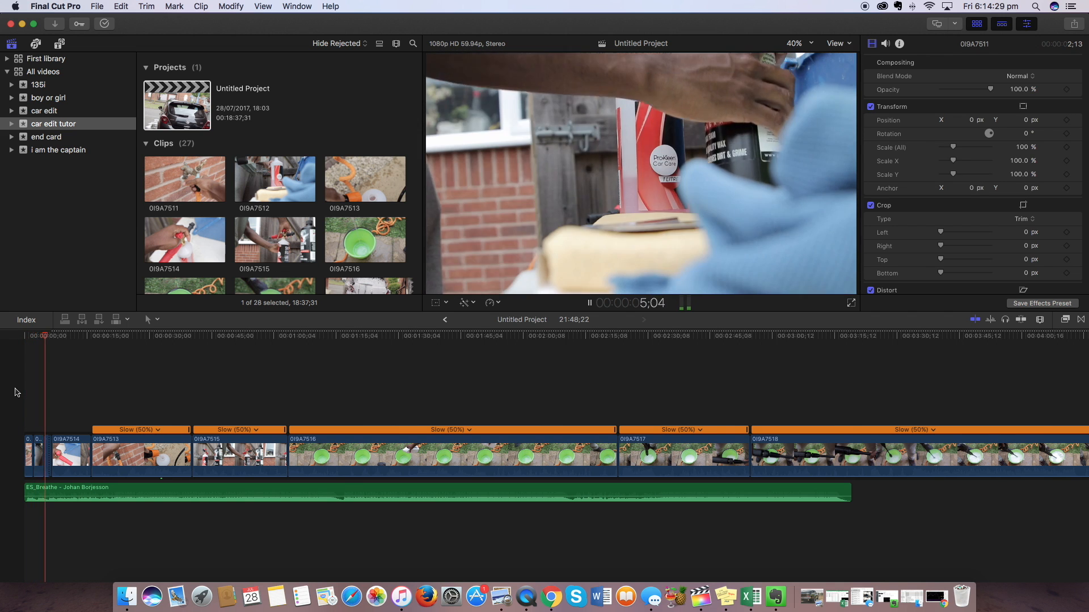
{"action": "left_click", "coordinate": [18, 392]}
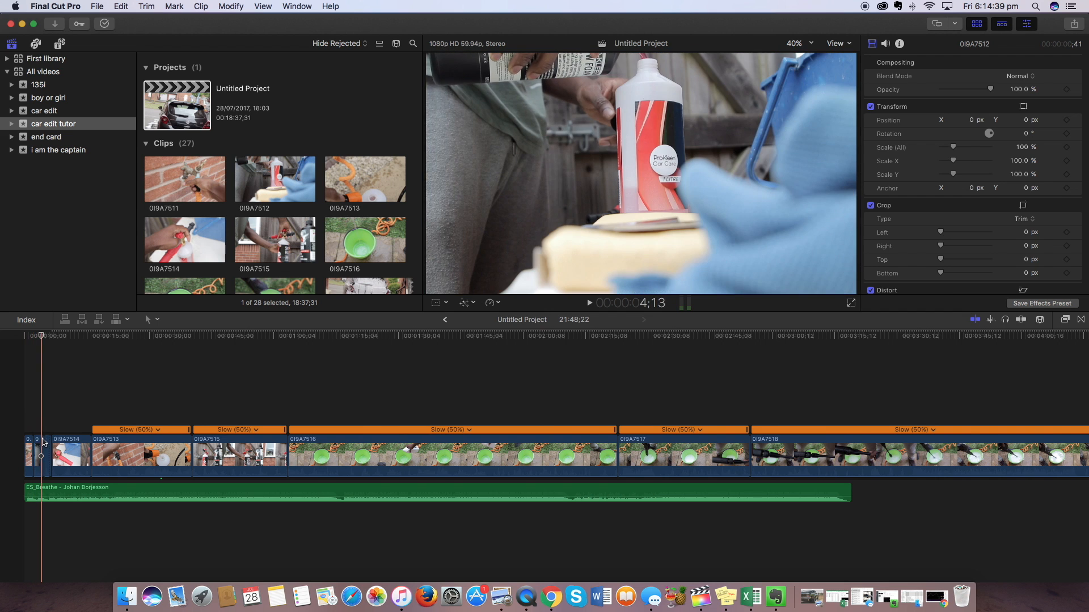
{"action": "key", "text": "Delete"}
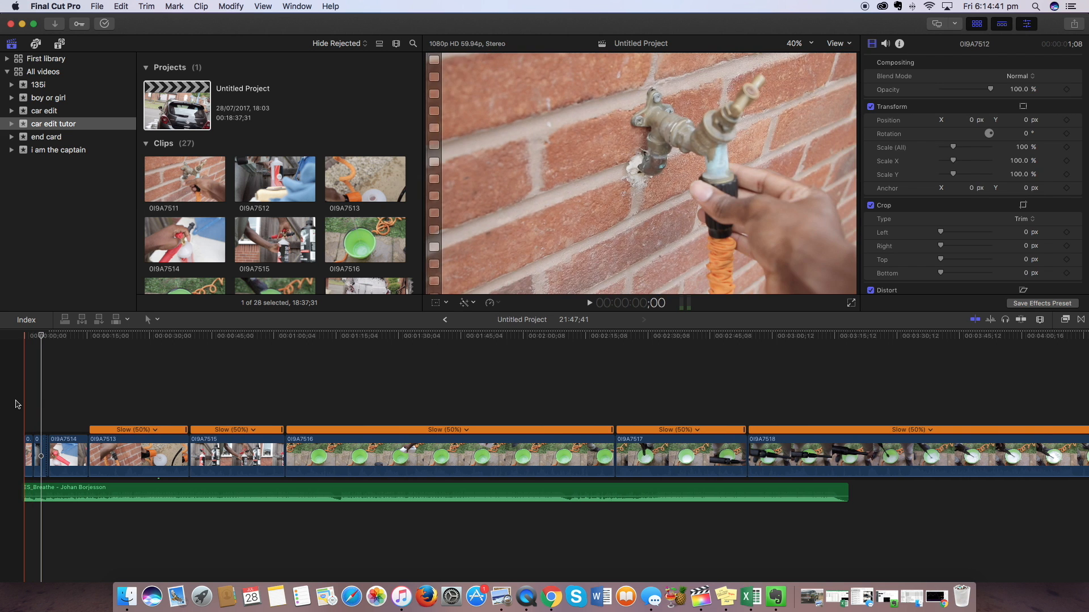
- Play into clip 0I9A7514 and split it at the next cut point in the music, leaving 8;22 after the cut
{"action": "left_click", "coordinate": [47, 396]}
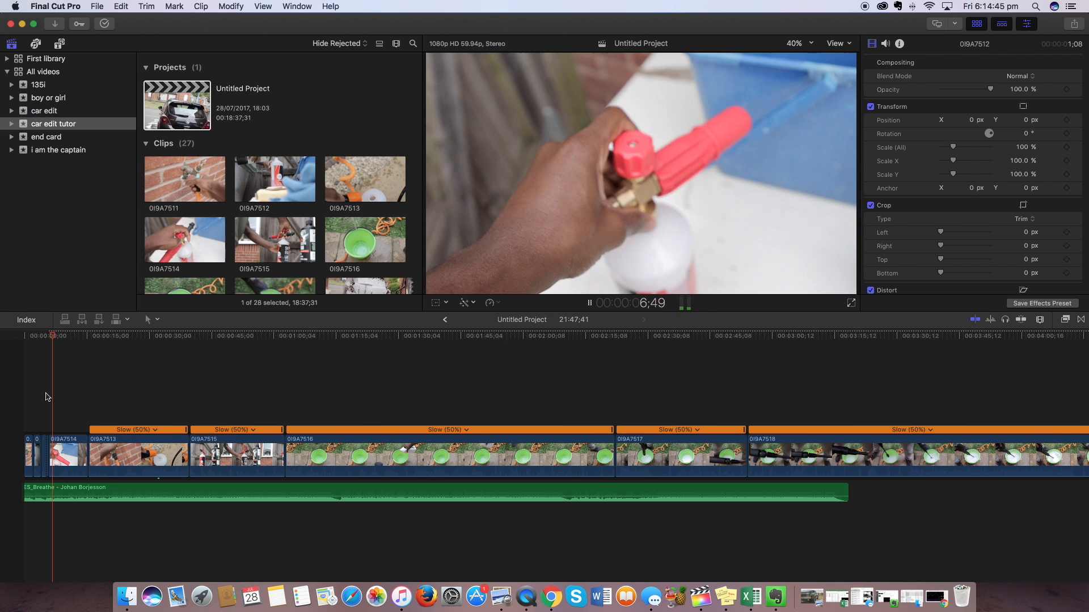
{"action": "key", "text": "space"}
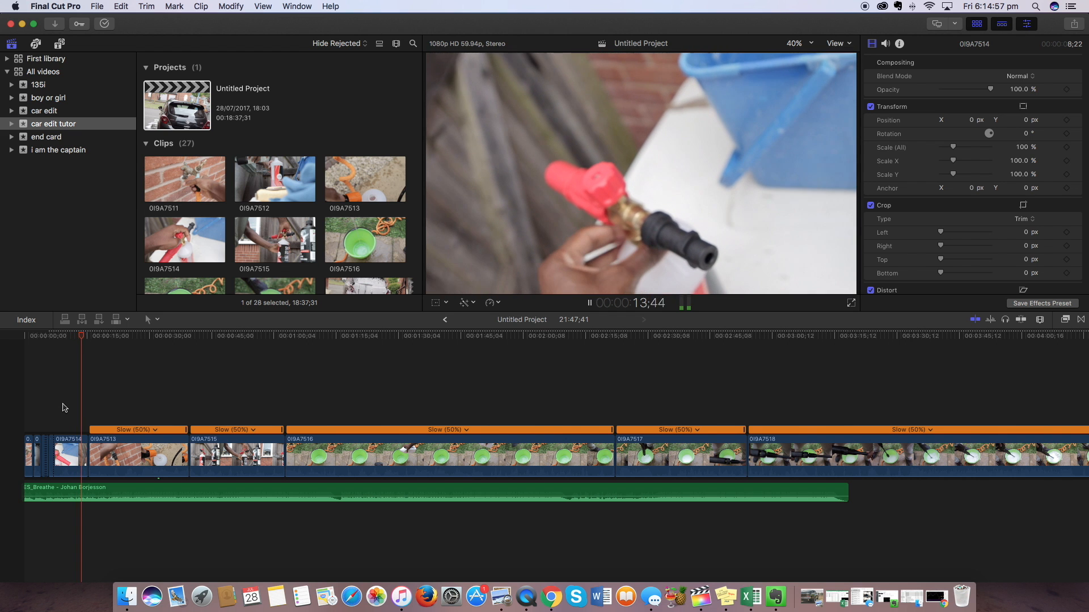
- Look through the remaining clips to the end of the timeline and return to its beginning
{"action": "scroll", "coordinate": [411, 389], "scroll_direction": "right", "scroll_amount": 15}
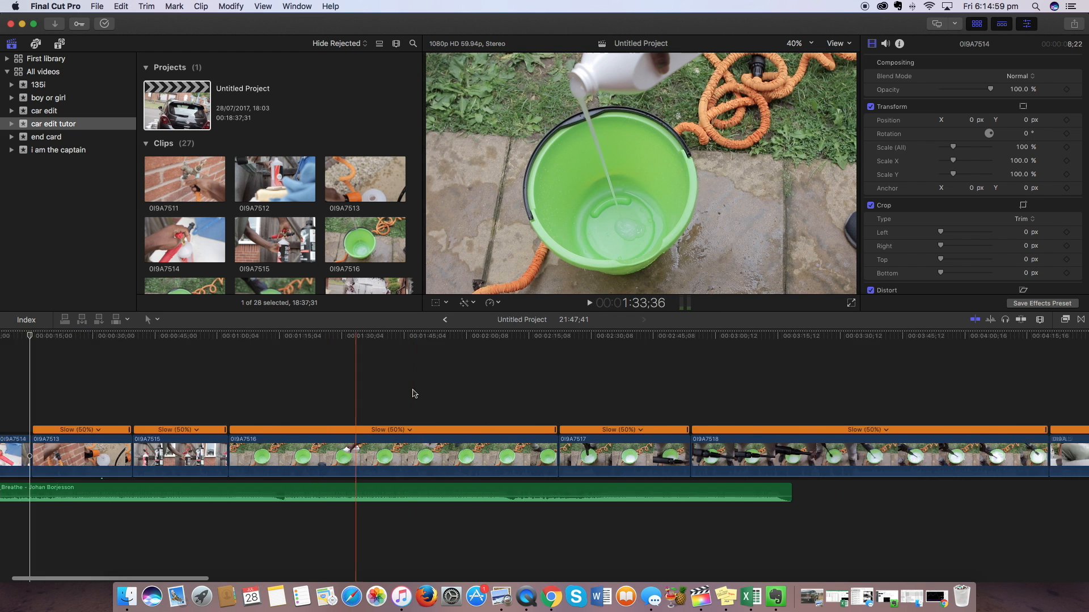
{"action": "scroll", "coordinate": [514, 395], "scroll_direction": "right", "scroll_amount": 20}
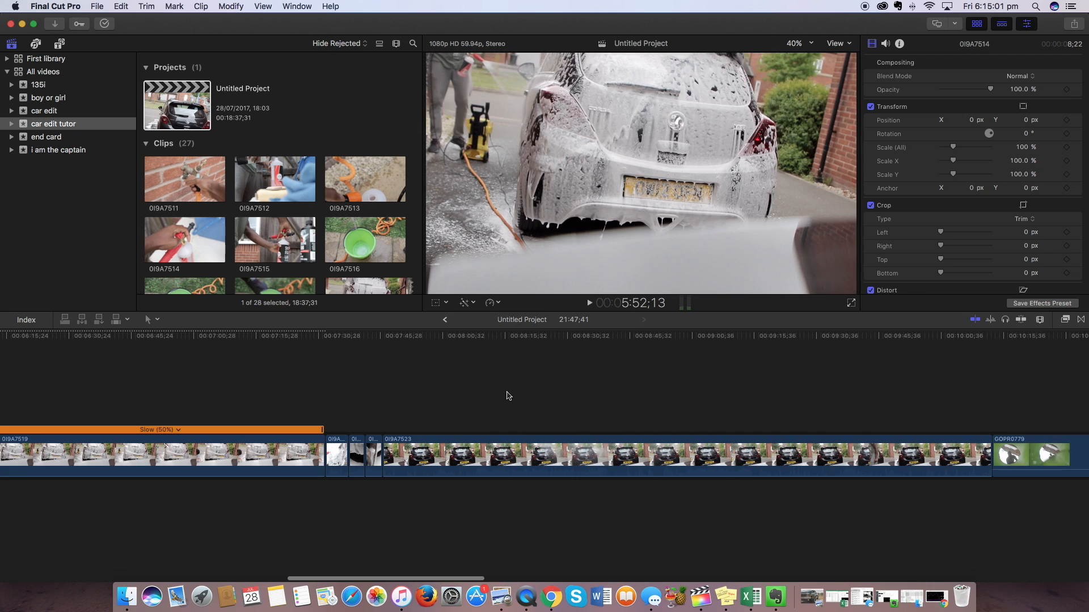
{"action": "scroll", "coordinate": [545, 386], "scroll_direction": "right", "scroll_amount": 15}
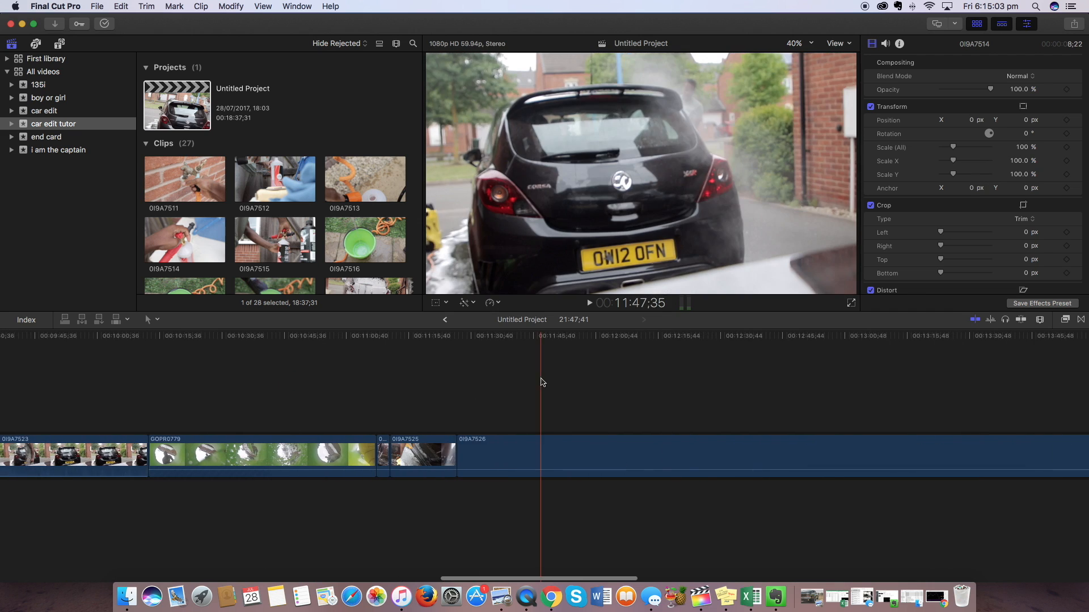
{"action": "scroll", "coordinate": [570, 385], "scroll_direction": "right", "scroll_amount": 6}
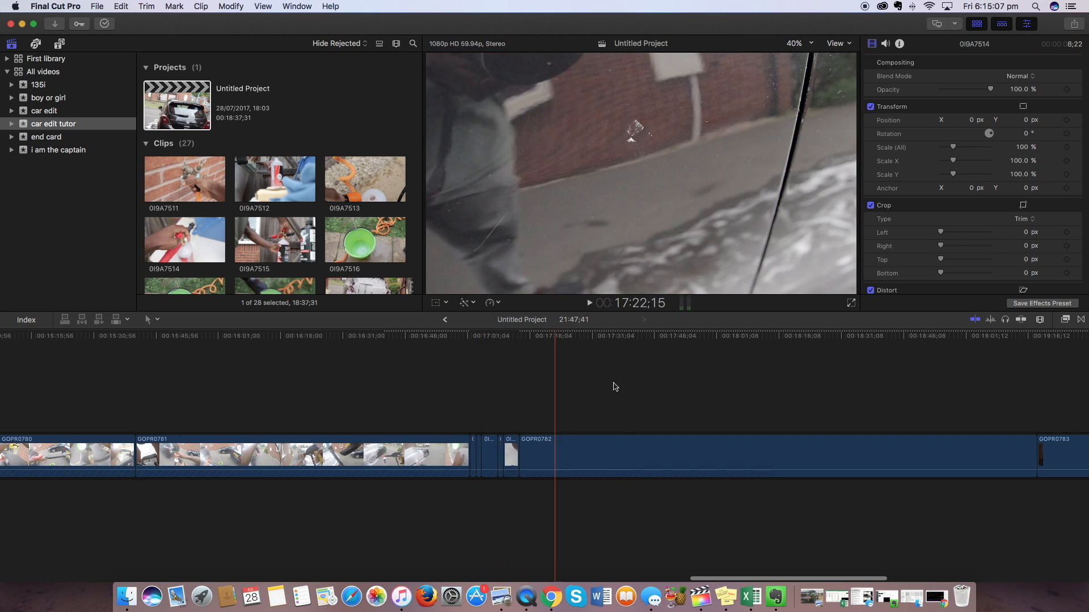
{"action": "scroll", "coordinate": [681, 386], "scroll_direction": "right", "scroll_amount": 12}
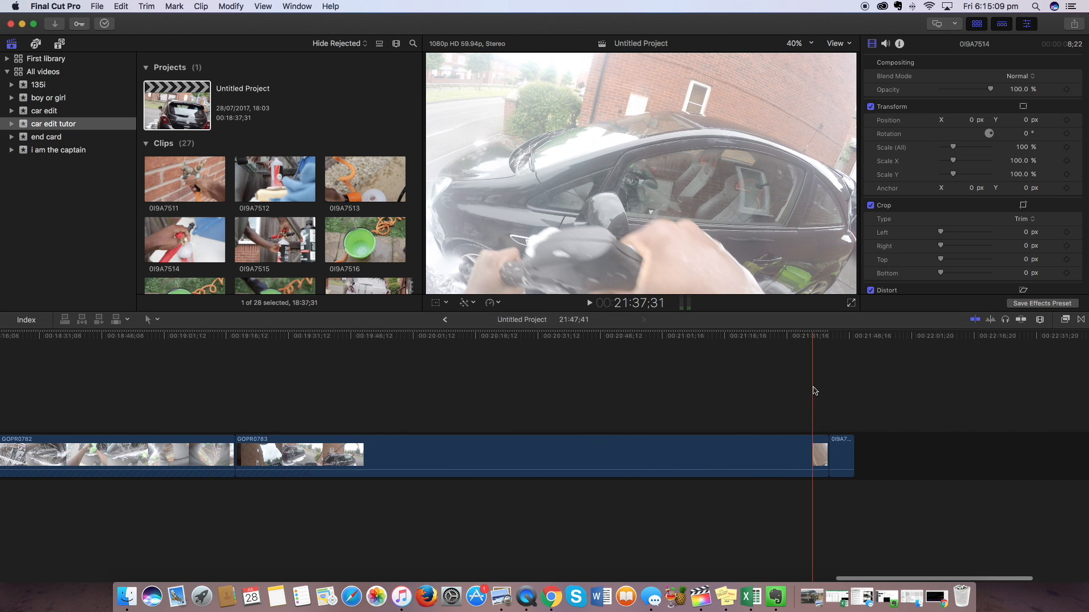
{"action": "scroll", "coordinate": [675, 396], "scroll_direction": "left", "scroll_amount": 20}
{"action": "scroll", "coordinate": [664, 400], "scroll_direction": "left", "scroll_amount": 20}
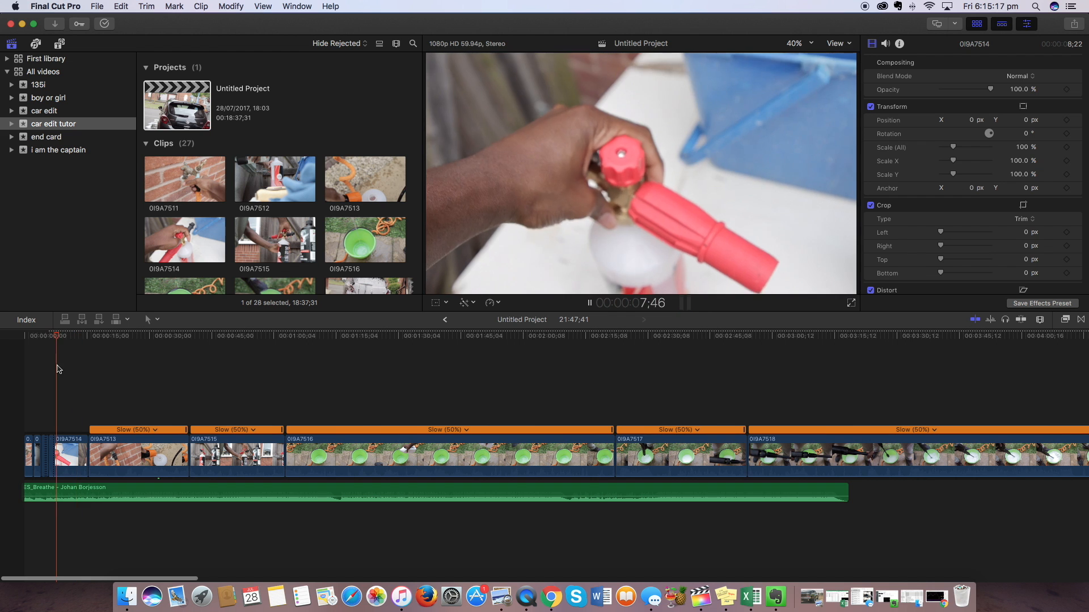
- Split clip 0I9A7514 at 9;08, delete the 2;02 segment before the cut and realign the music with the timeline start
{"action": "left_click", "coordinate": [58, 368]}
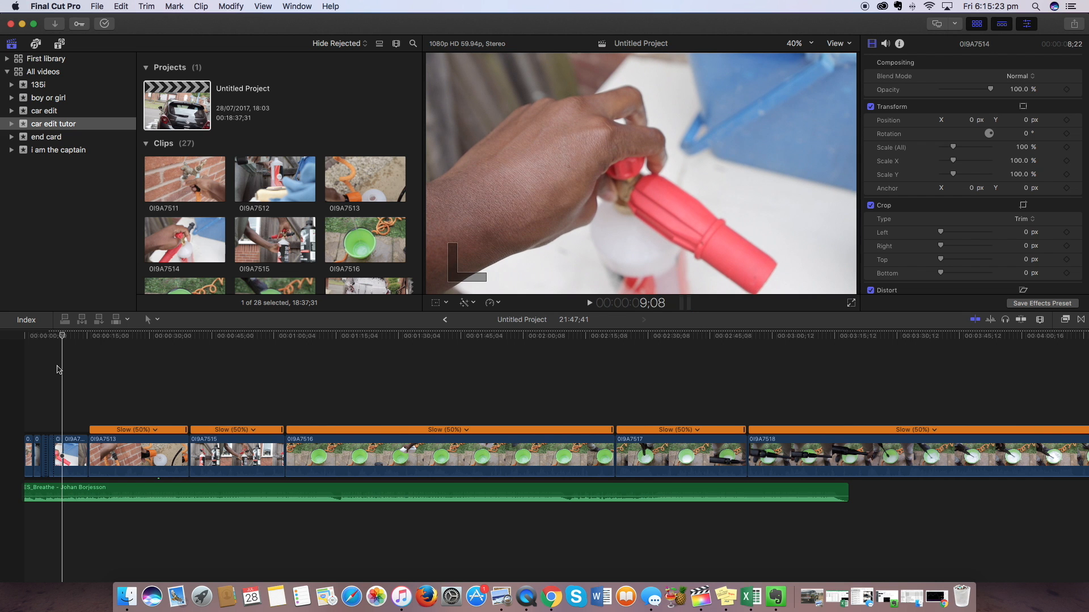
{"action": "left_click", "coordinate": [57, 452]}
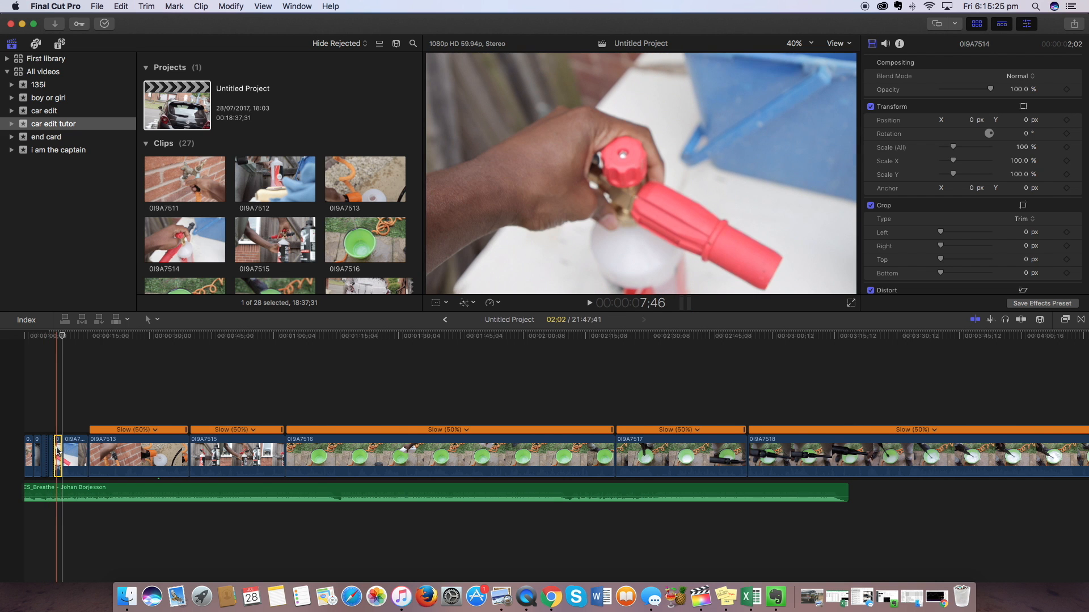
{"action": "key", "text": "Delete"}
{"action": "left_click", "coordinate": [68, 490]}
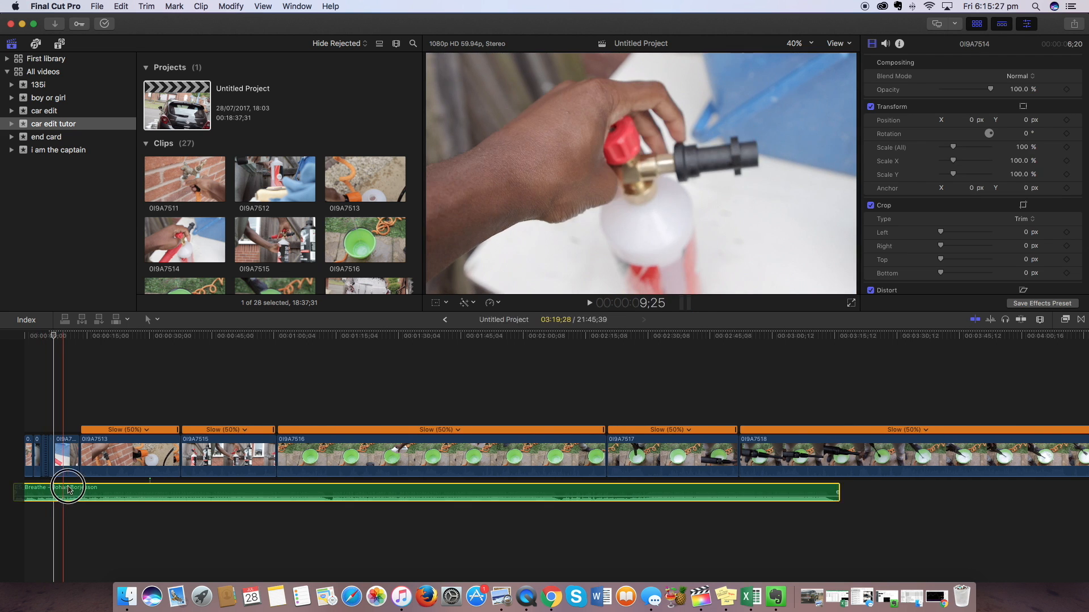
{"action": "left_click_drag", "start_coordinate": [68, 490], "coordinate": [77, 489]}
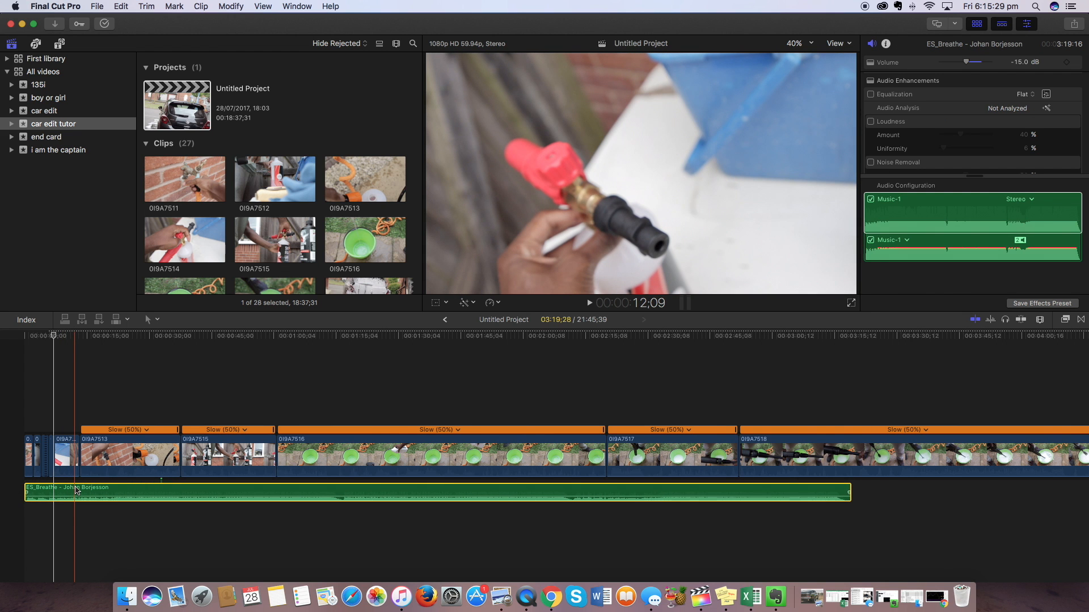
- Play the edit from the start, split clip 0I9A7514 at the next cut point and delete its remaining 5;01 segment
{"action": "left_click", "coordinate": [18, 412]}
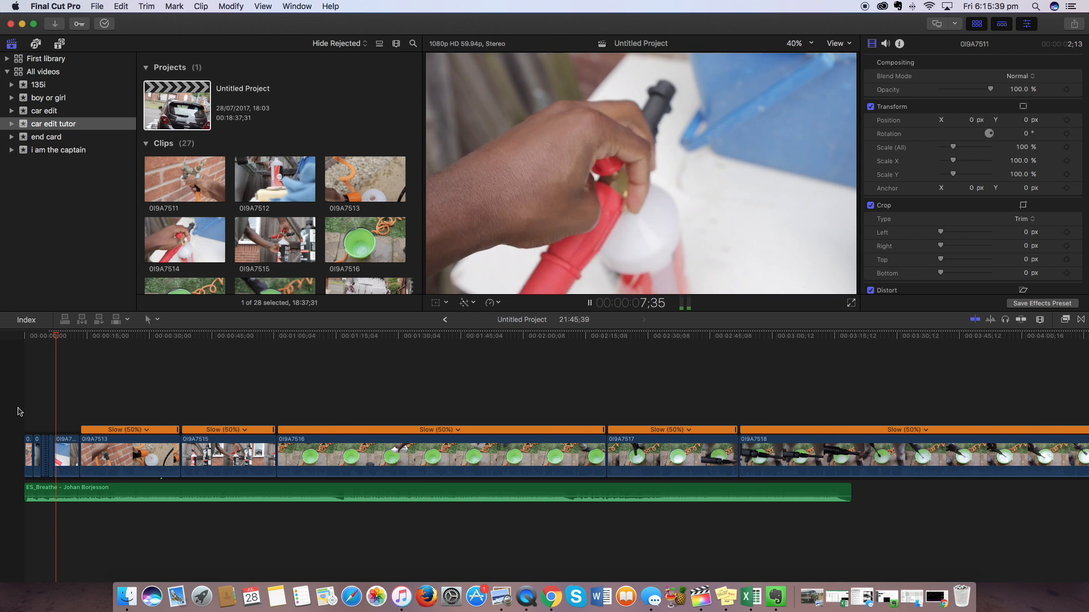
{"action": "left_click", "coordinate": [67, 446]}
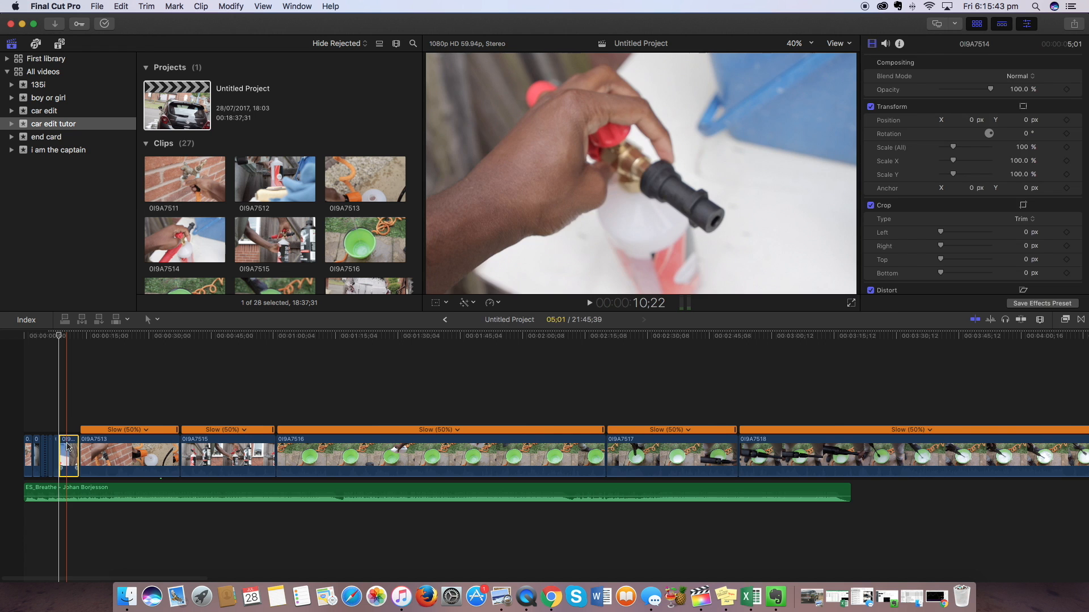
{"action": "key", "text": "Delete"}
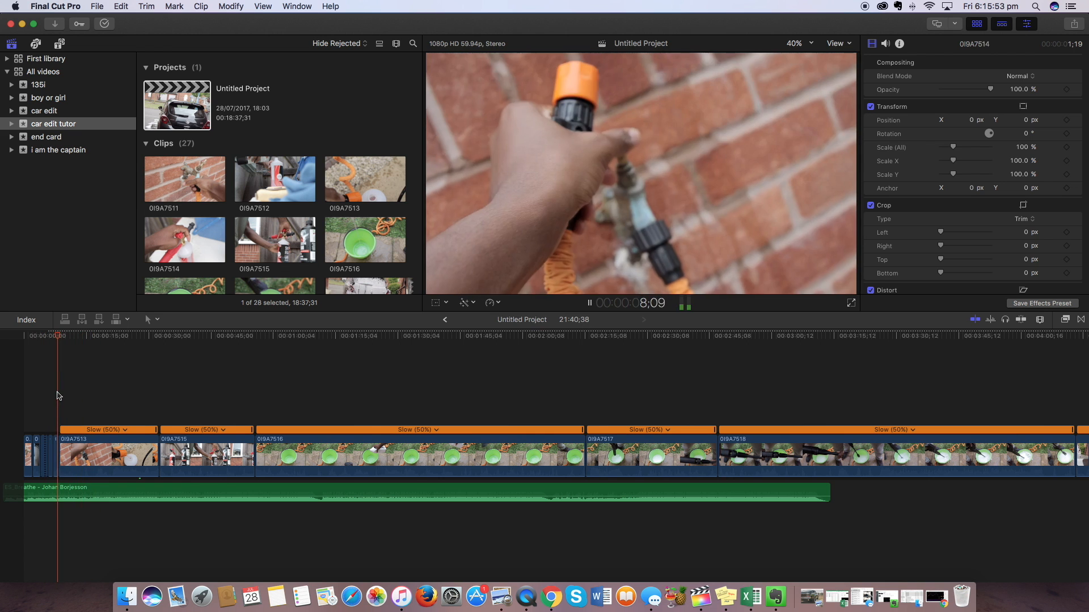
- Split clip 0I9A7513 at 9;50, delete the segment before the cut and realign the music with the timeline start
{"action": "key", "text": "space"}
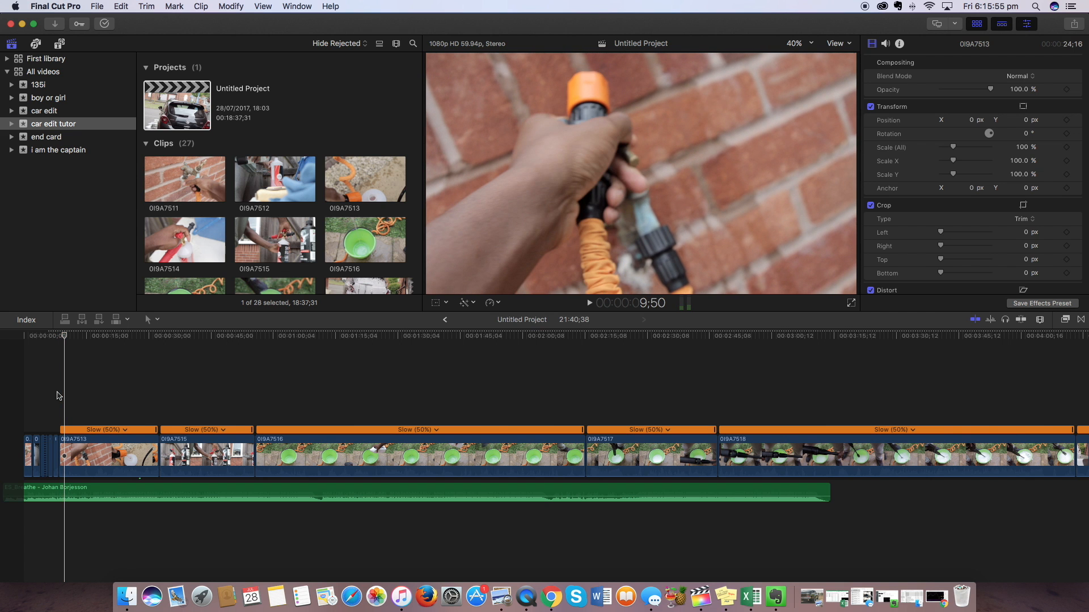
{"action": "key", "text": "super+b"}
{"action": "left_click", "coordinate": [62, 445]}
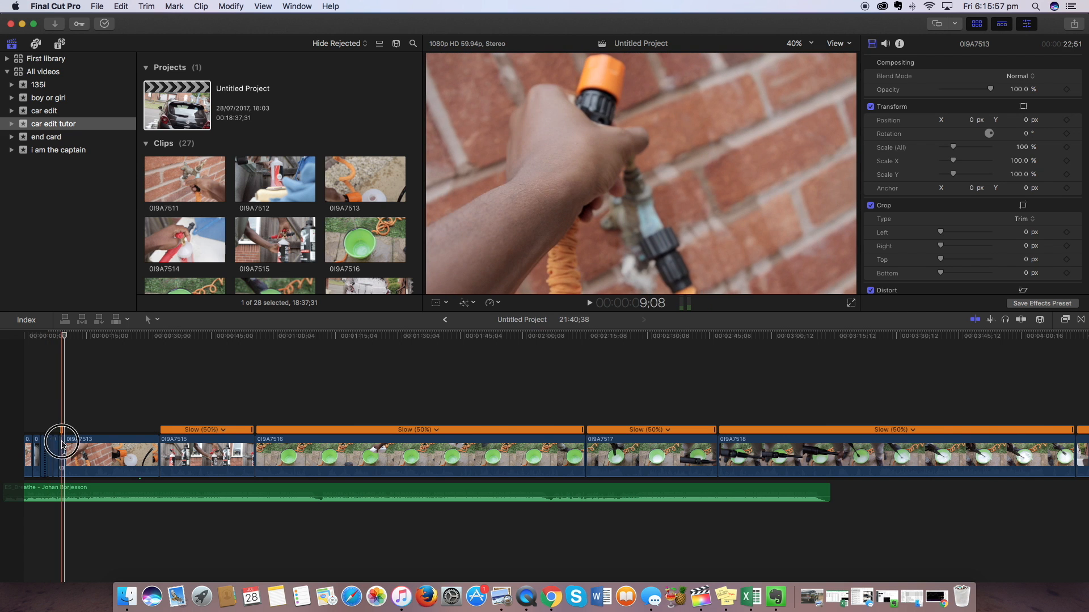
{"action": "key", "text": "Delete"}
{"action": "left_click_drag", "start_coordinate": [48, 490], "coordinate": [77, 486]}
- Split clip 0I9A7513 at 9;58 and 25;40, delete the 15;42 segment between the cuts and realign the music with the timeline start
{"action": "left_click", "coordinate": [55, 405]}
{"action": "key", "text": "space"}
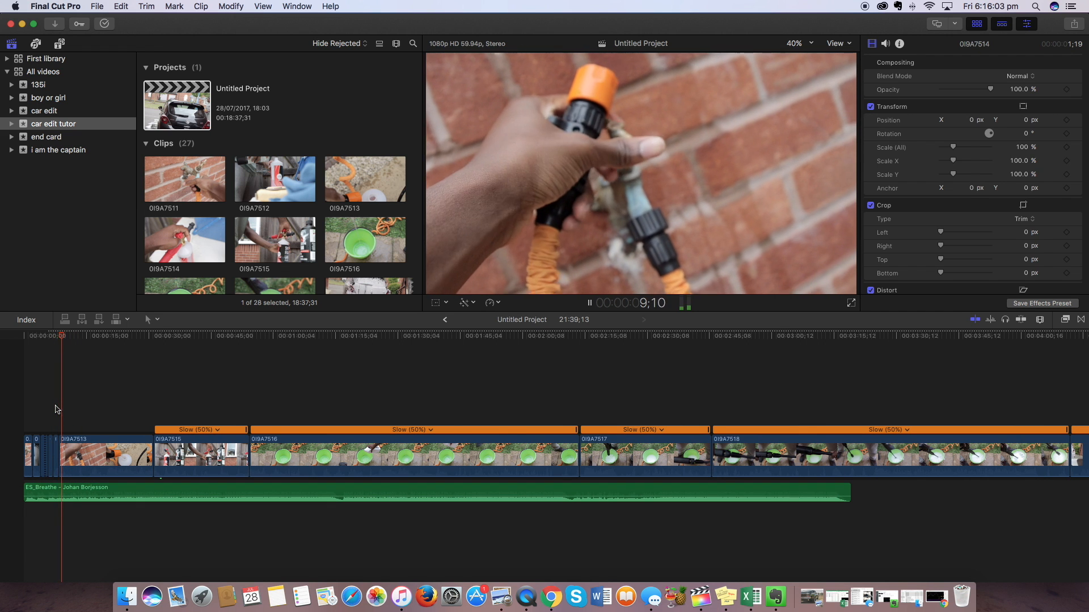
{"action": "key", "text": "space"}
{"action": "key", "text": "super+b"}
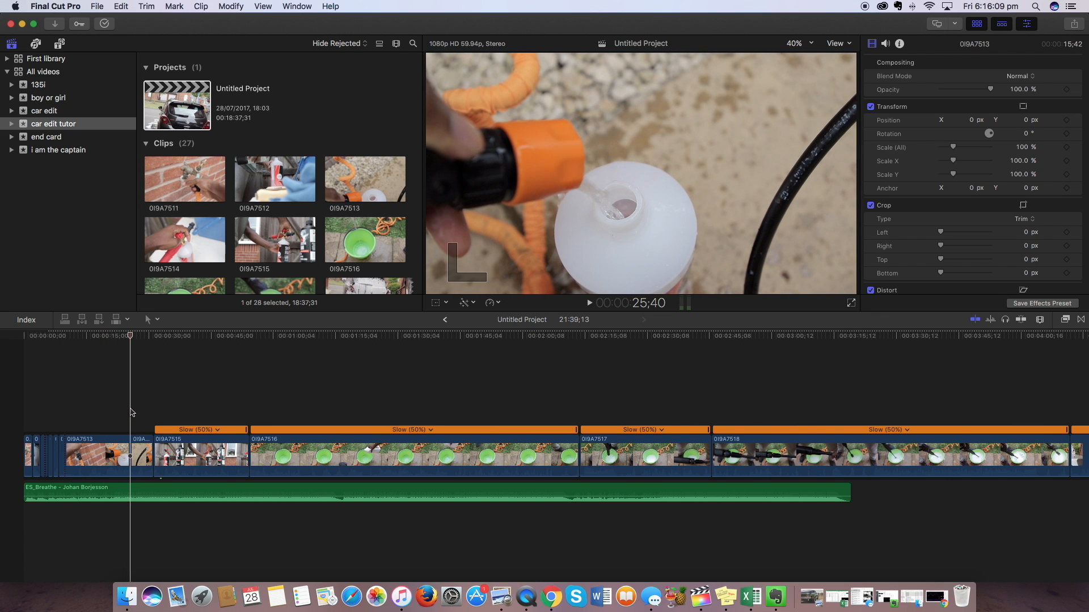
{"action": "left_click", "coordinate": [112, 451]}
{"action": "key", "text": "Delete"}
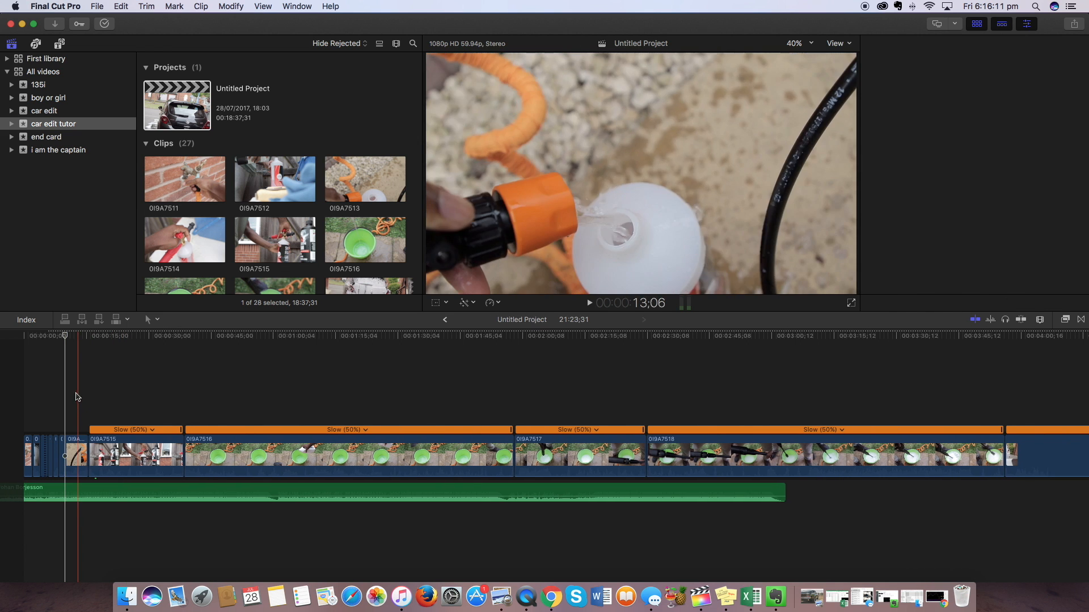
{"action": "left_click_drag", "start_coordinate": [83, 491], "coordinate": [148, 490]}
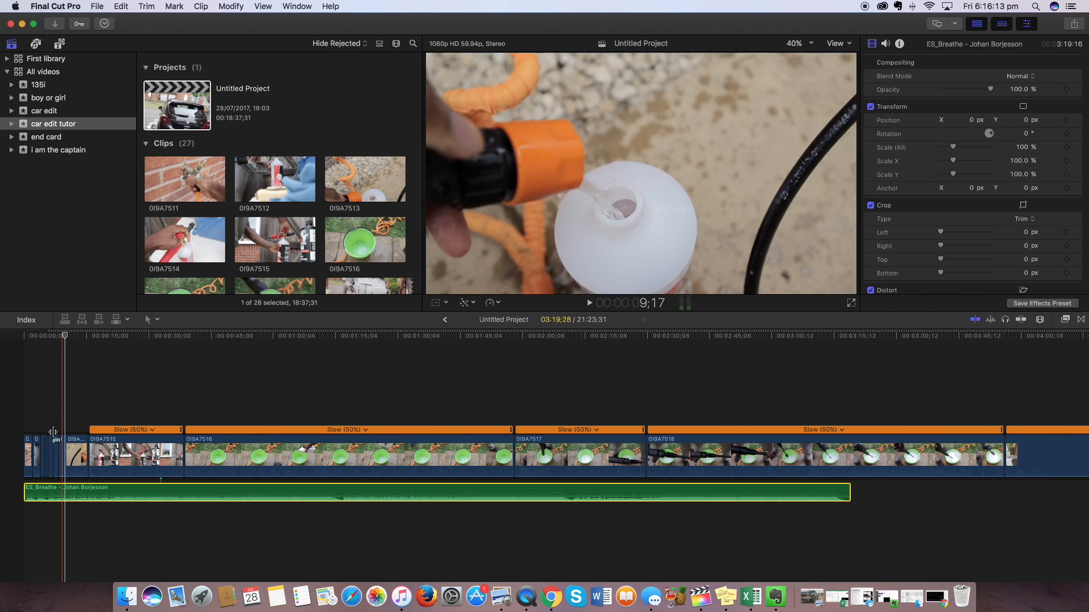
- Split the rest of clip 0I9A7513, delete the 3;08 segment before the cut and realign the music with the timeline start
{"action": "left_click", "coordinate": [63, 396]}
{"action": "key", "text": "space"}
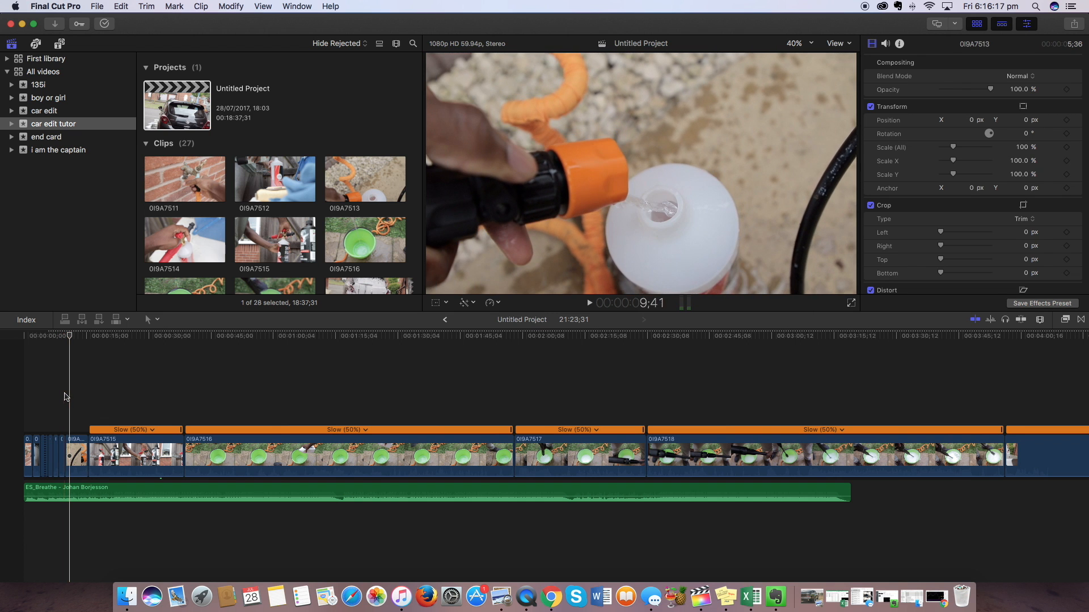
{"action": "key", "text": "space"}
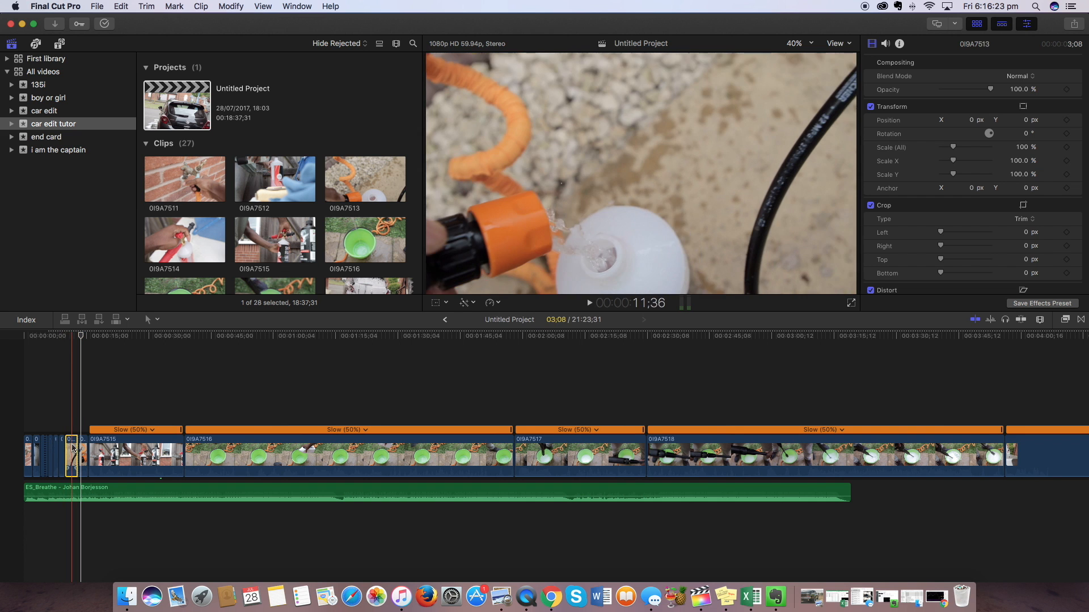
{"action": "key", "text": "Delete"}
{"action": "left_click_drag", "start_coordinate": [60, 492], "coordinate": [56, 474]}
- Play across the new cut in clip 0I9A7513 and split the clip at 11;19
{"action": "left_click", "coordinate": [61, 406]}
{"action": "key", "text": "space"}
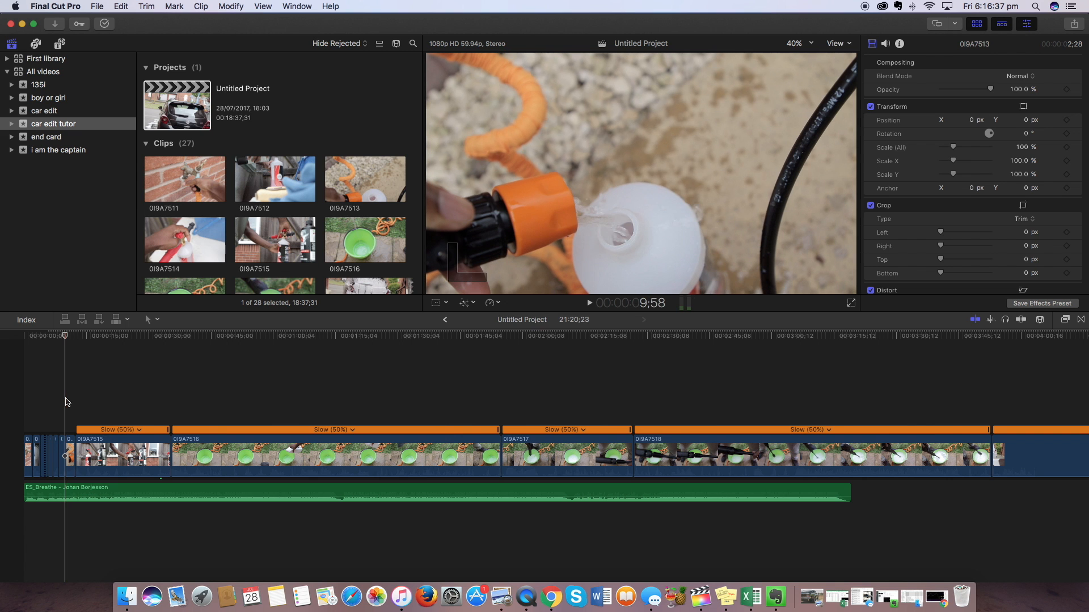
{"action": "key", "text": "space"}
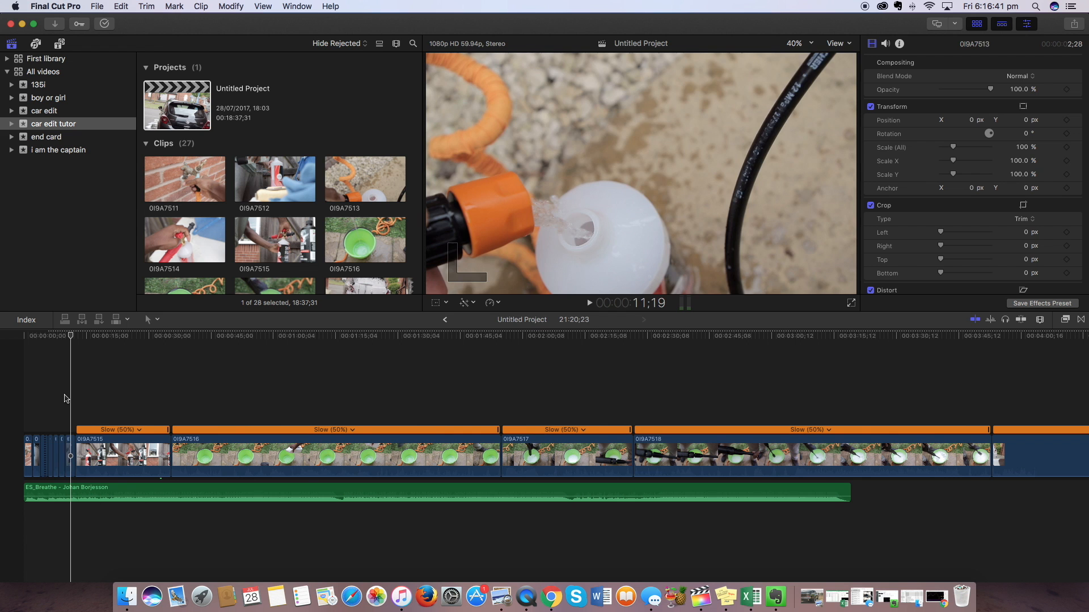
- Delete the 1;07 segment of clip 0I9A7513 after the cut at 11;19
{"action": "left_click", "coordinate": [75, 444]}
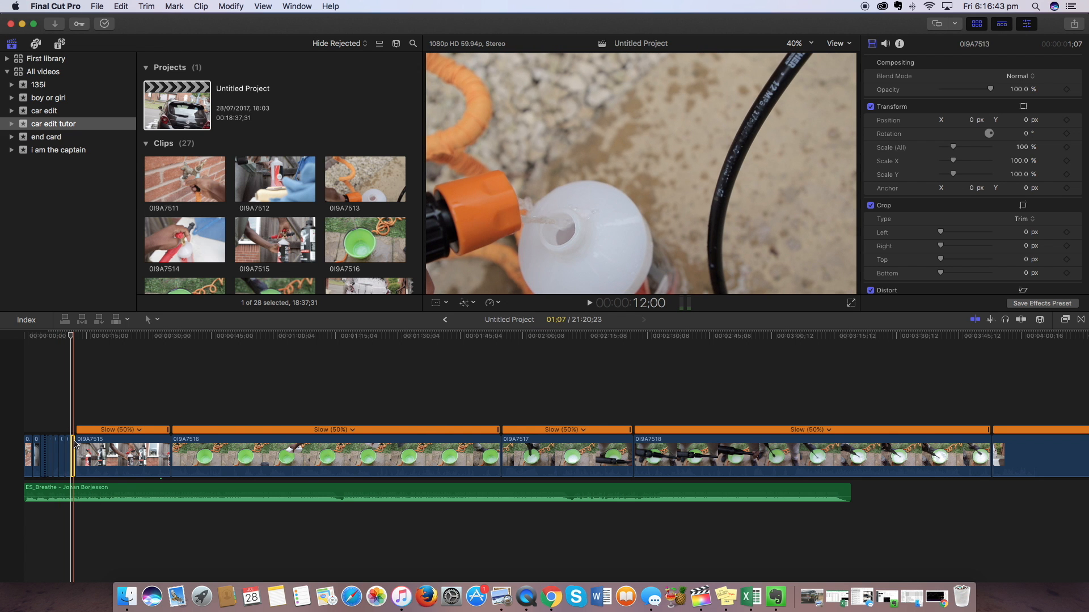
{"action": "key", "text": "Delete"}
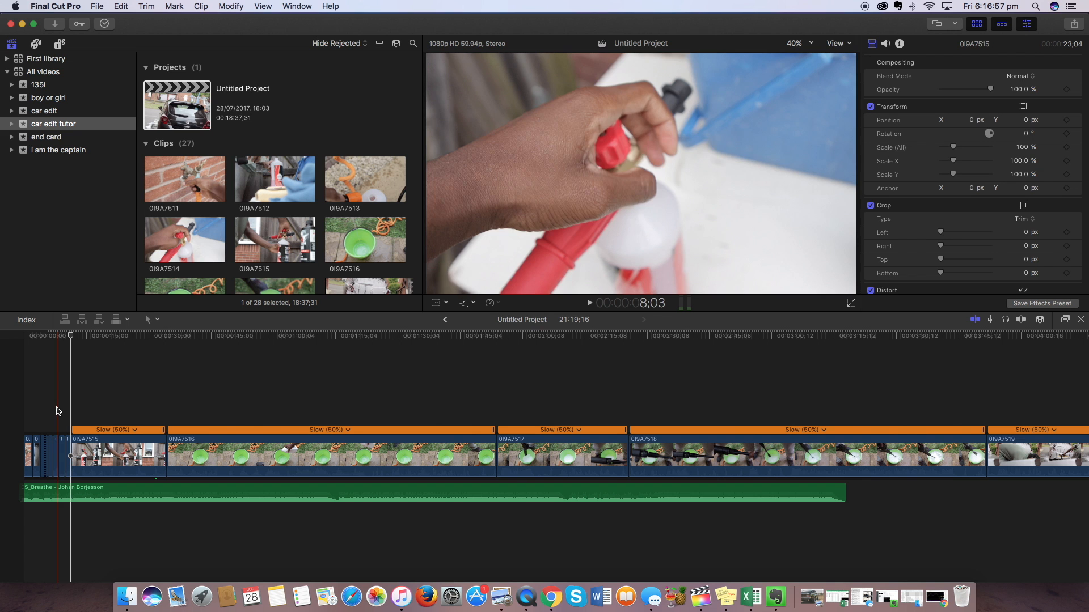
- Delete the 1;12 and 1;19 segments of clip 0I9A7514 and realign the music with the timeline start
{"action": "left_click", "coordinate": [1040, 320]}
{"action": "left_click_drag", "start_coordinate": [1036, 390], "coordinate": [1046, 393]}
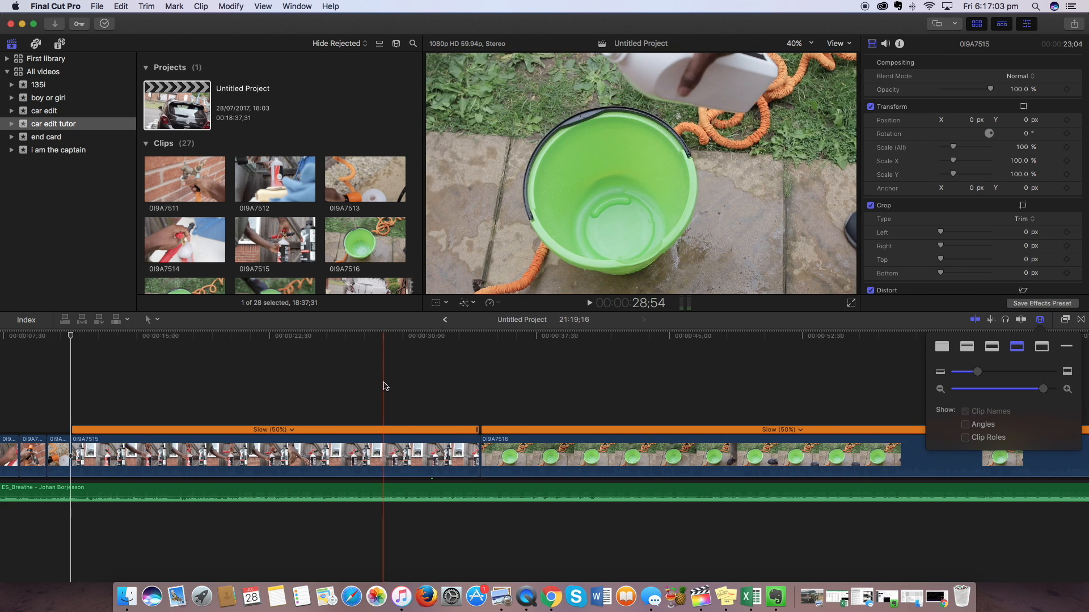
{"action": "scroll", "coordinate": [382, 387], "scroll_direction": "left", "scroll_amount": 5}
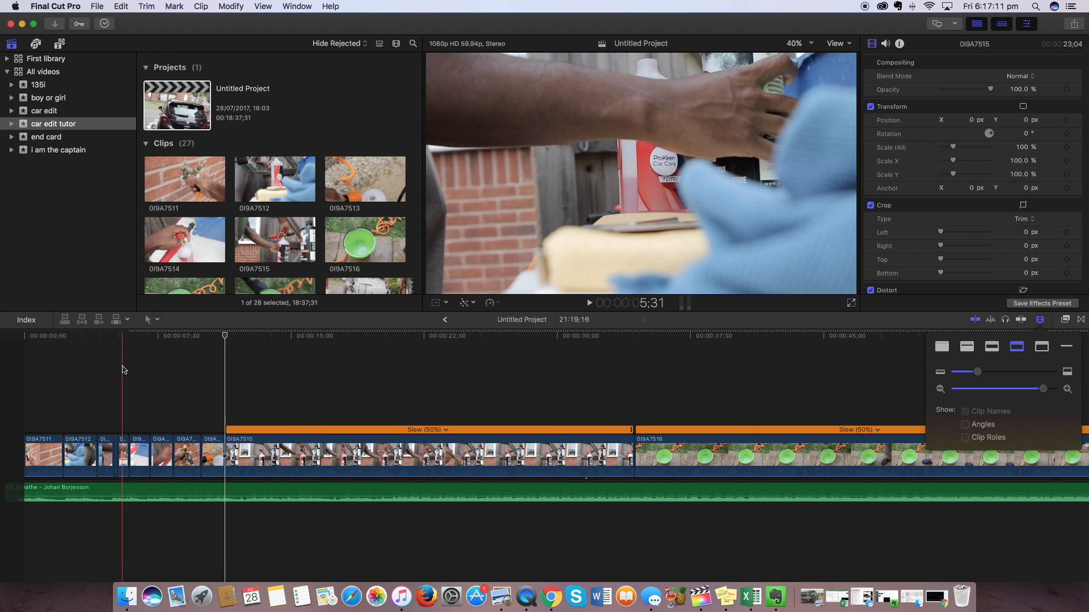
{"action": "left_click", "coordinate": [136, 444]}
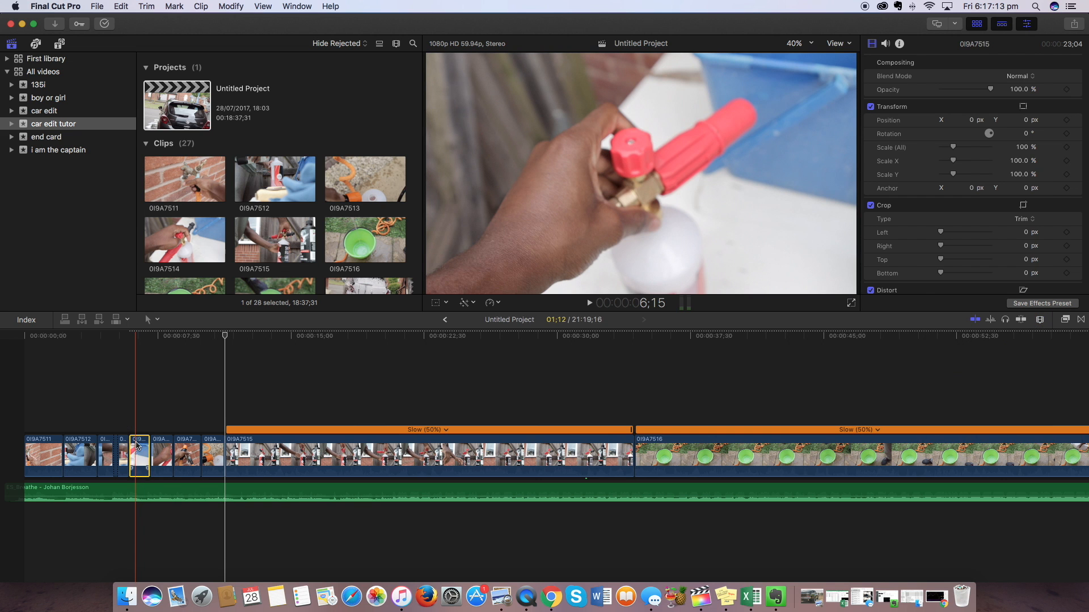
{"action": "key", "text": "Delete"}
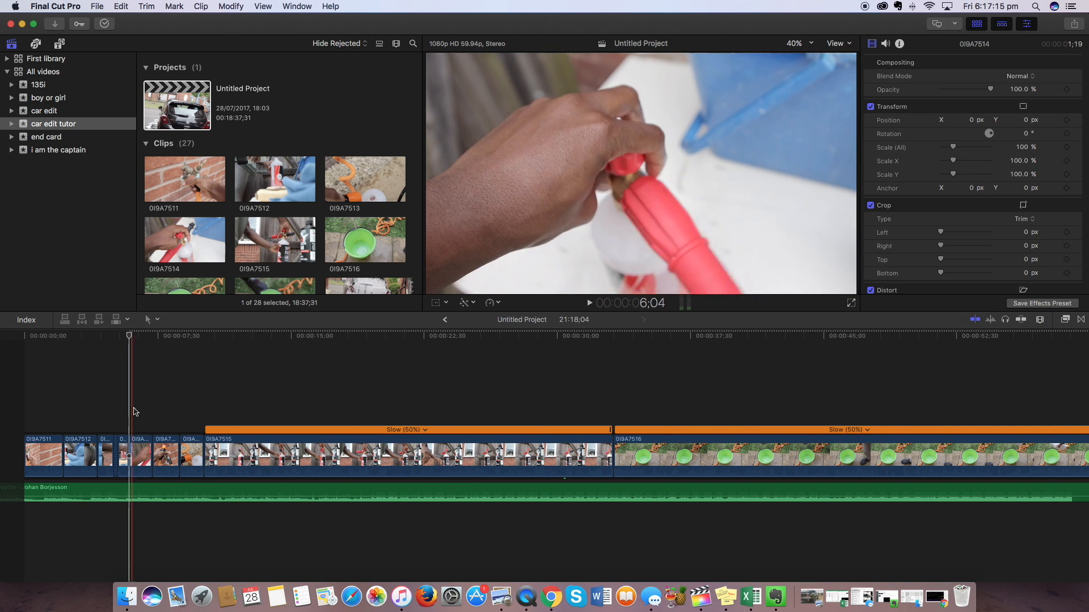
{"action": "key", "text": "Delete"}
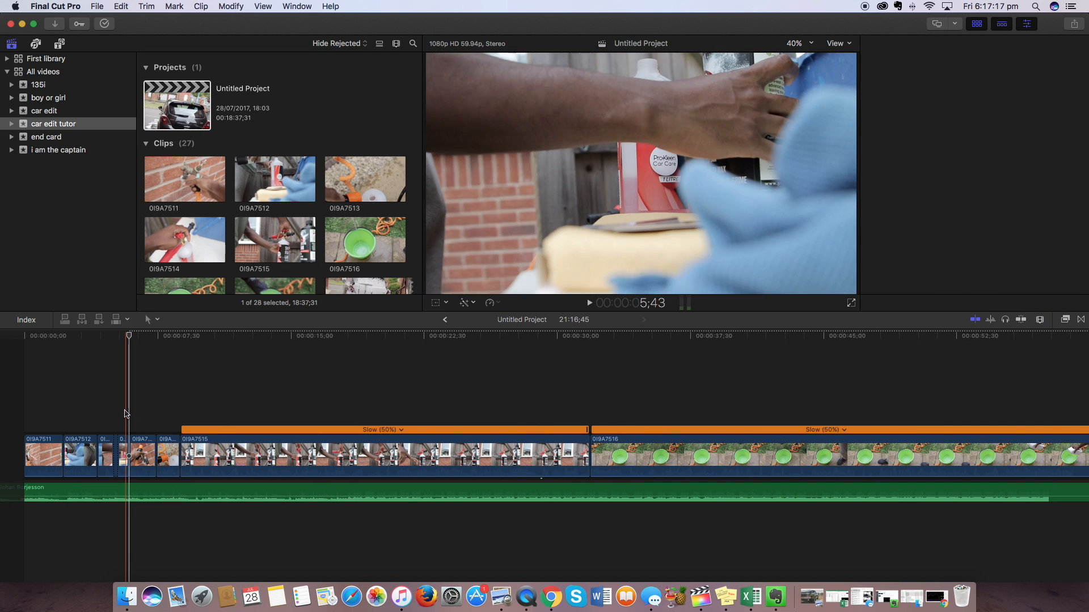
{"action": "left_click", "coordinate": [113, 489]}
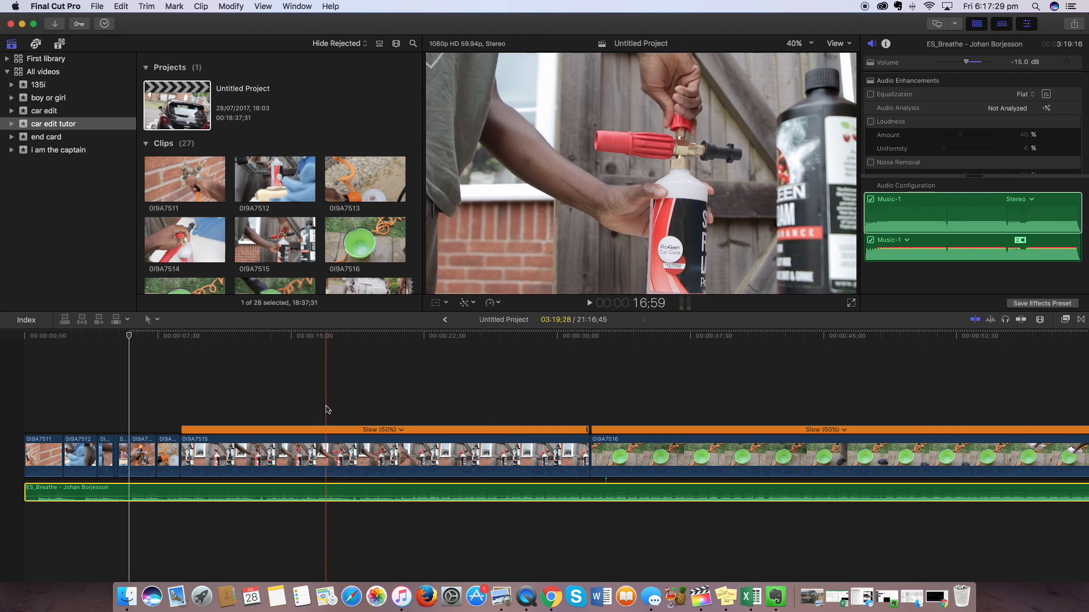
- Split clip 0I9A7515 at 15;56, delete its 7;08 and 15;08 segments around a short kept piece and realign the music with the timeline start
{"action": "left_click", "coordinate": [308, 410]}
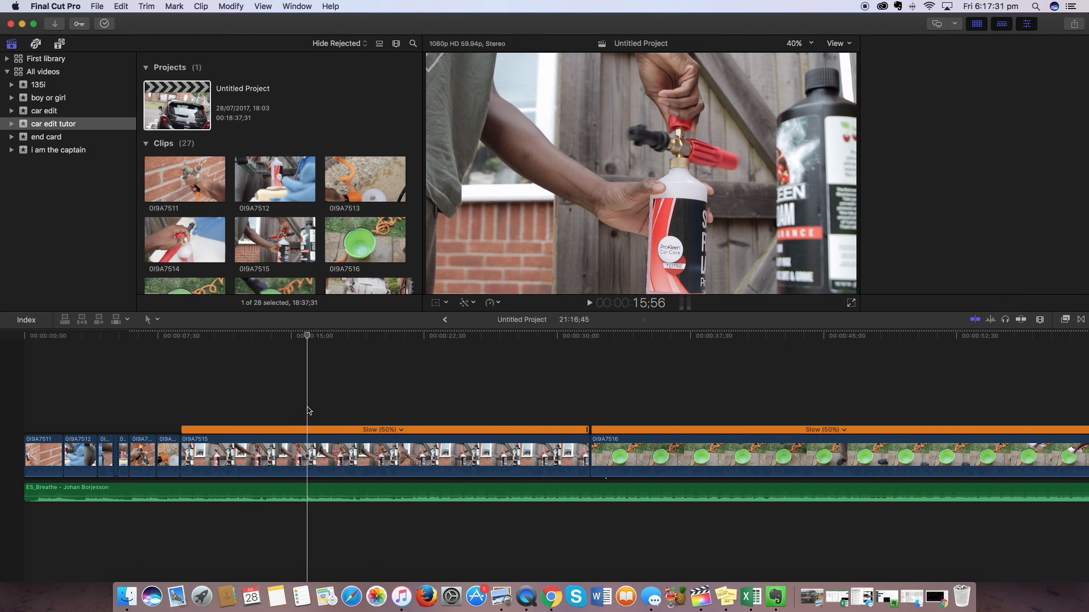
{"action": "key", "text": "super+b"}
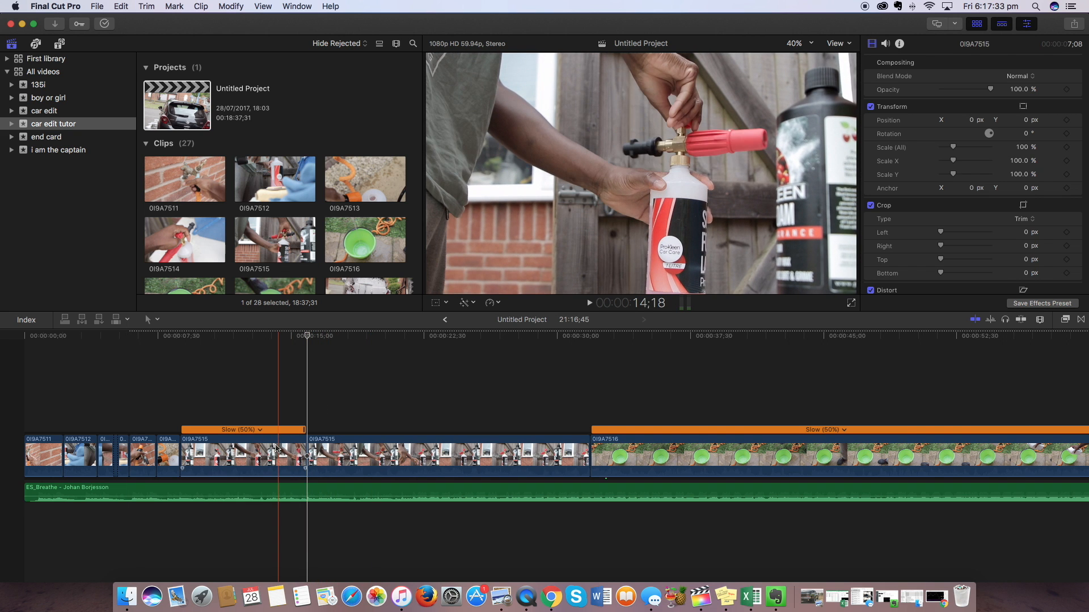
{"action": "key", "text": "Delete"}
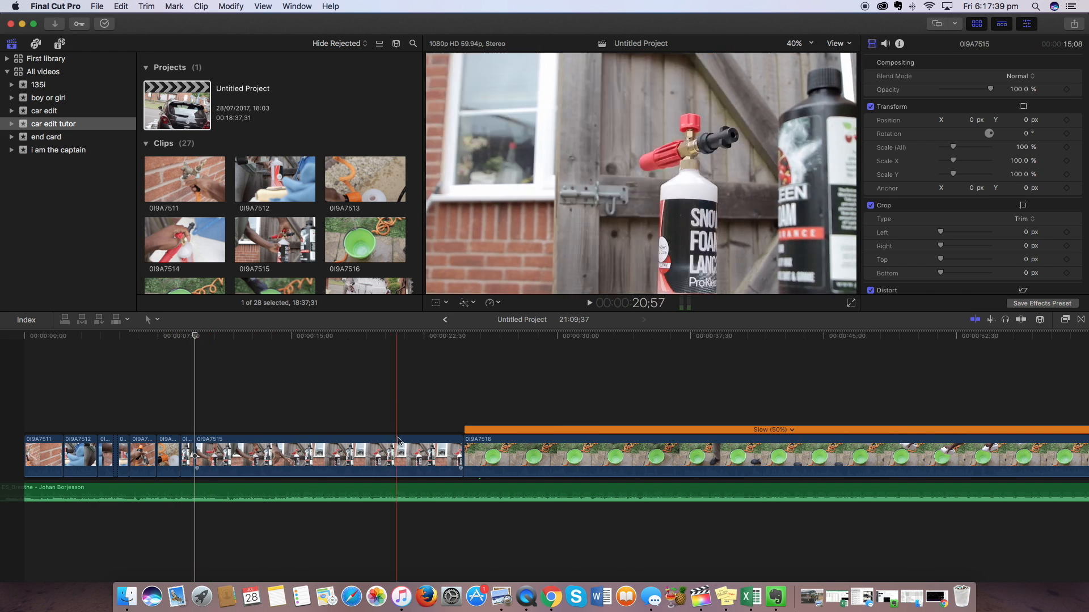
{"action": "key", "text": "Delete"}
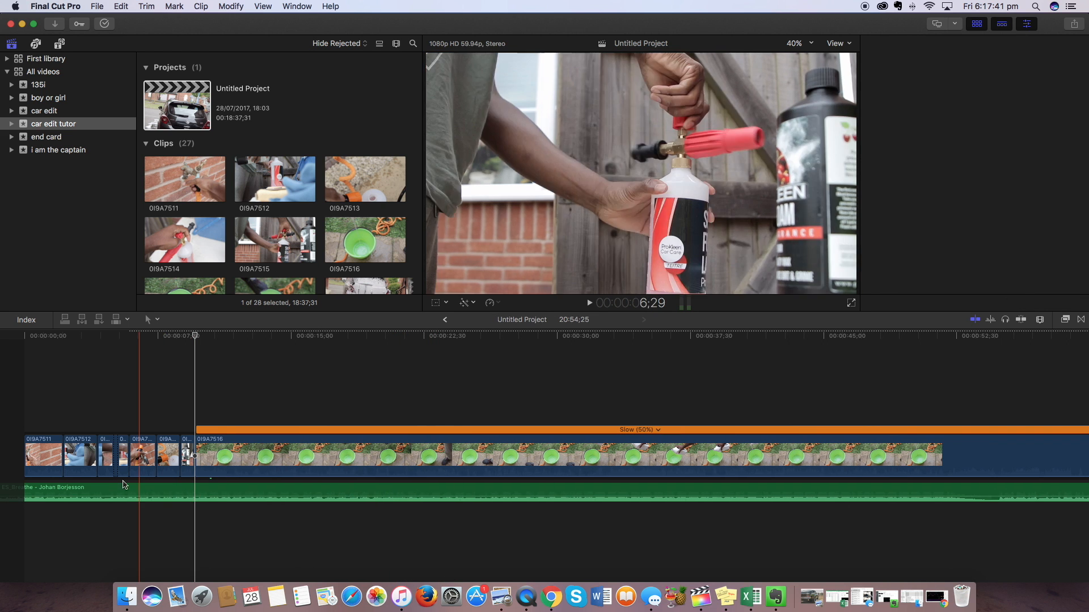
{"action": "left_click", "coordinate": [85, 492]}
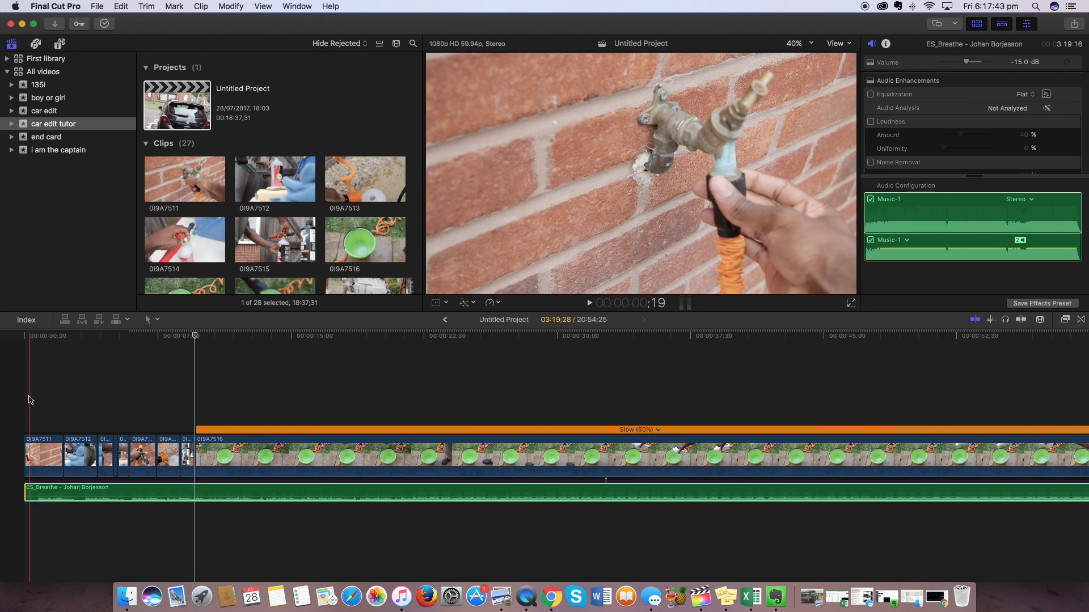
- Play the edit from the timeline start and split clip 0I9A7516 at 37;13
{"action": "left_click", "coordinate": [21, 402]}
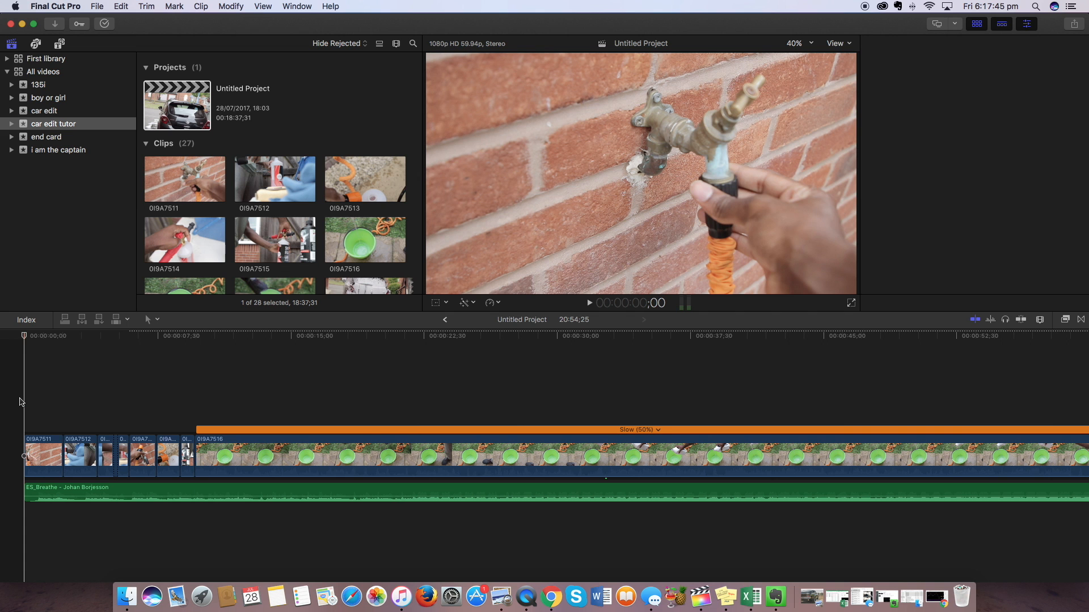
{"action": "key", "text": "space"}
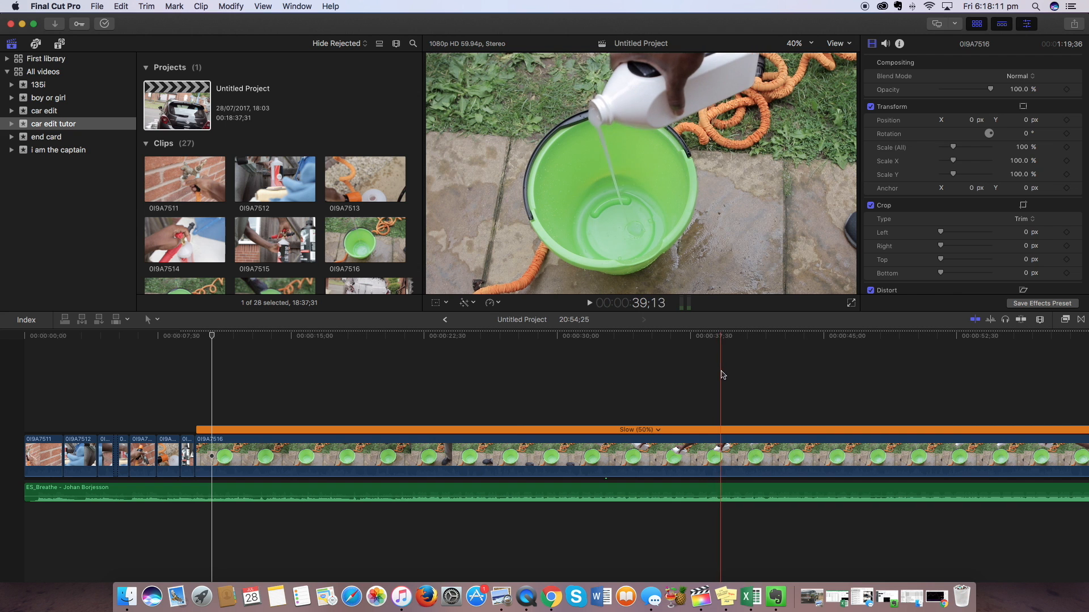
{"action": "scroll", "coordinate": [729, 377], "scroll_direction": "right", "scroll_amount": 3}
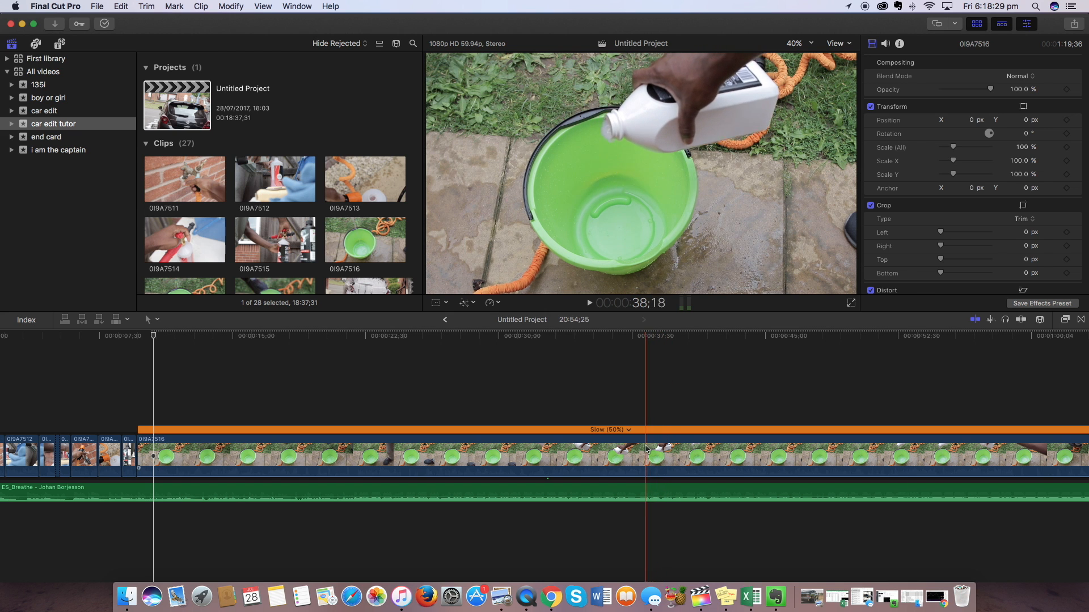
{"action": "left_click", "coordinate": [627, 447]}
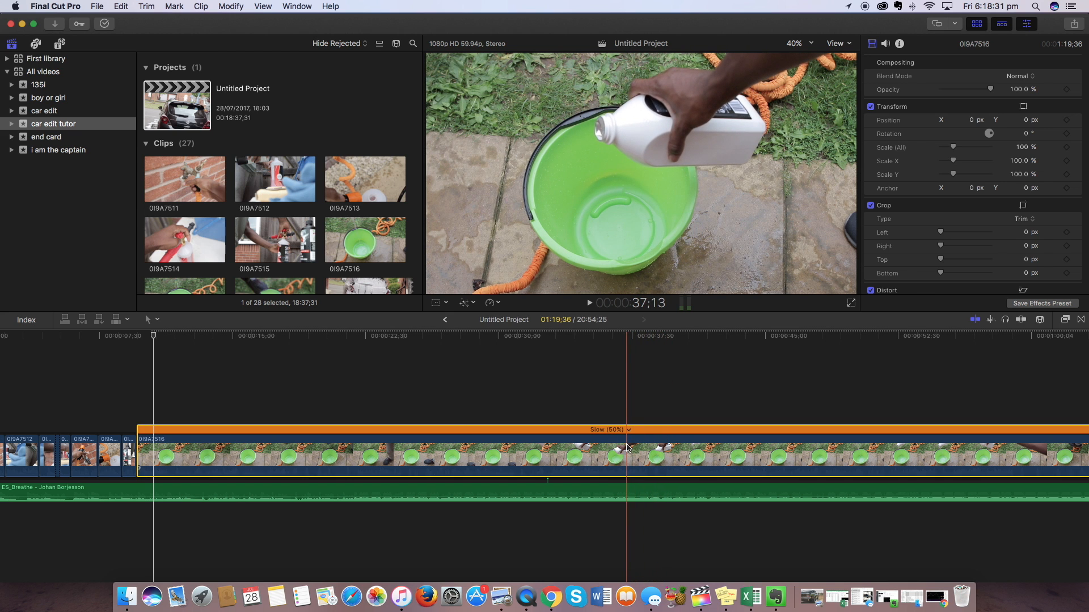
{"action": "key", "text": "super+b"}
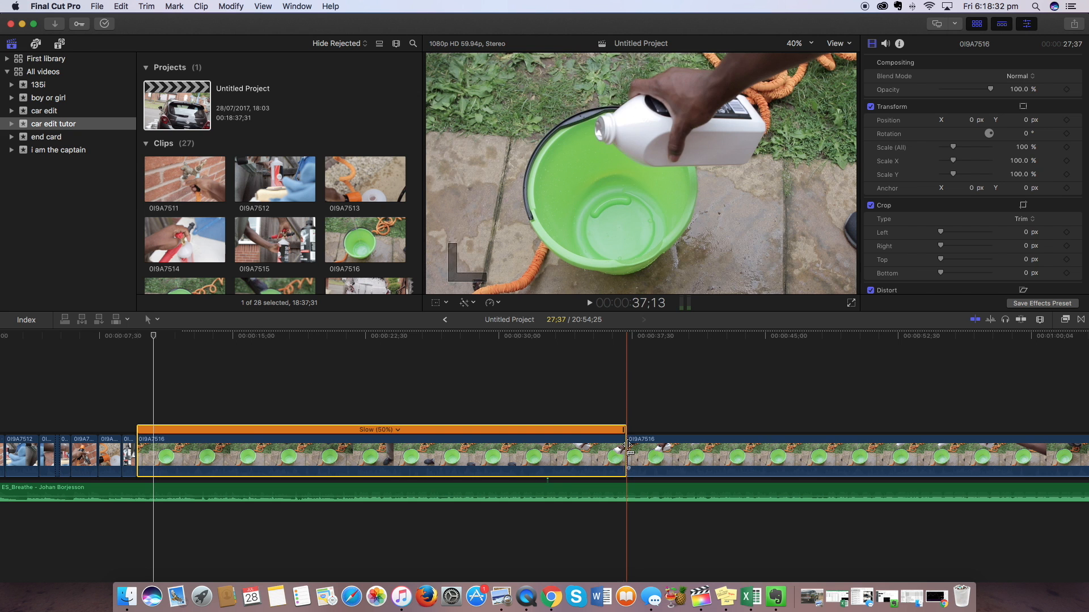
- Delete the 27;37 segment of clip 0I9A7516 before the cut and realign the music with the timeline start
{"action": "left_click", "coordinate": [551, 454]}
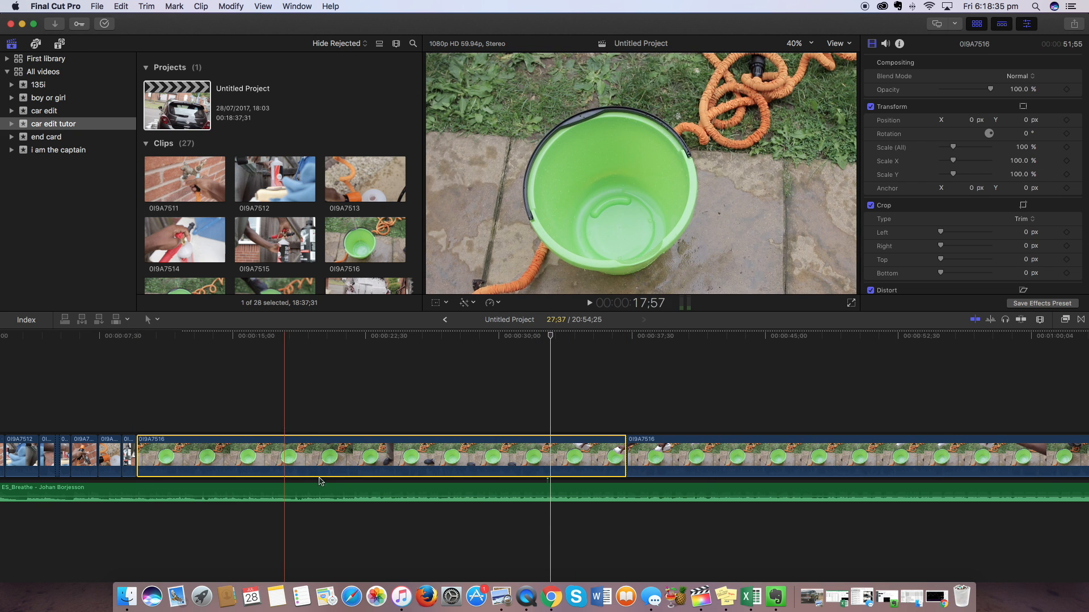
{"action": "left_click_drag", "start_coordinate": [301, 491], "coordinate": [385, 488]}
{"action": "left_click", "coordinate": [333, 449]}
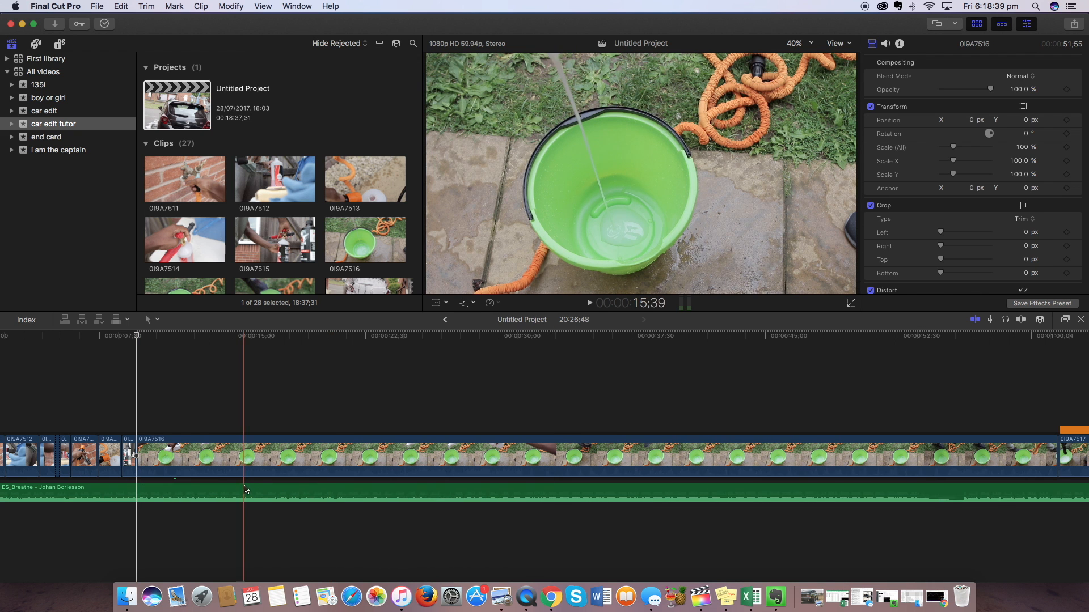
{"action": "key", "text": "Delete"}
{"action": "left_click_drag", "start_coordinate": [227, 482], "coordinate": [253, 484]}
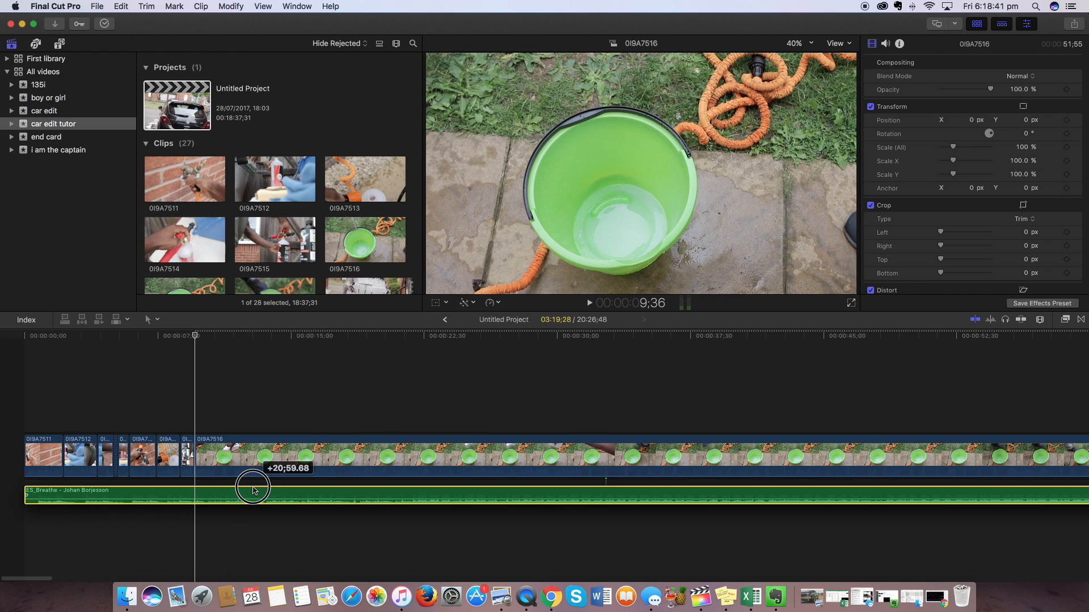
- Play from 9;02 across the new cut into clip 0I9A7516
{"action": "left_click", "coordinate": [184, 389]}
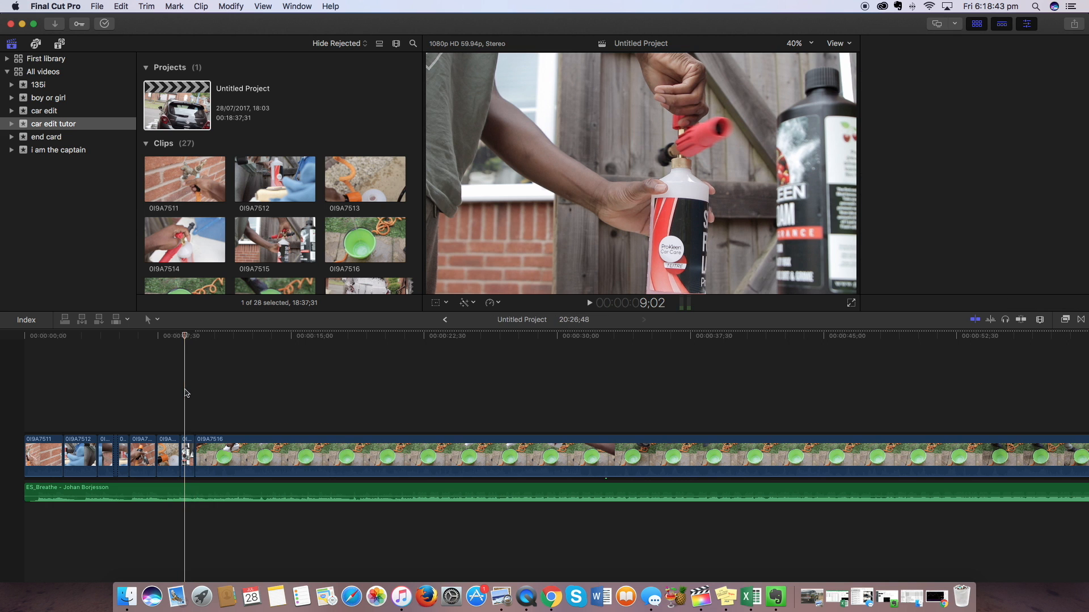
{"action": "key", "text": "space"}
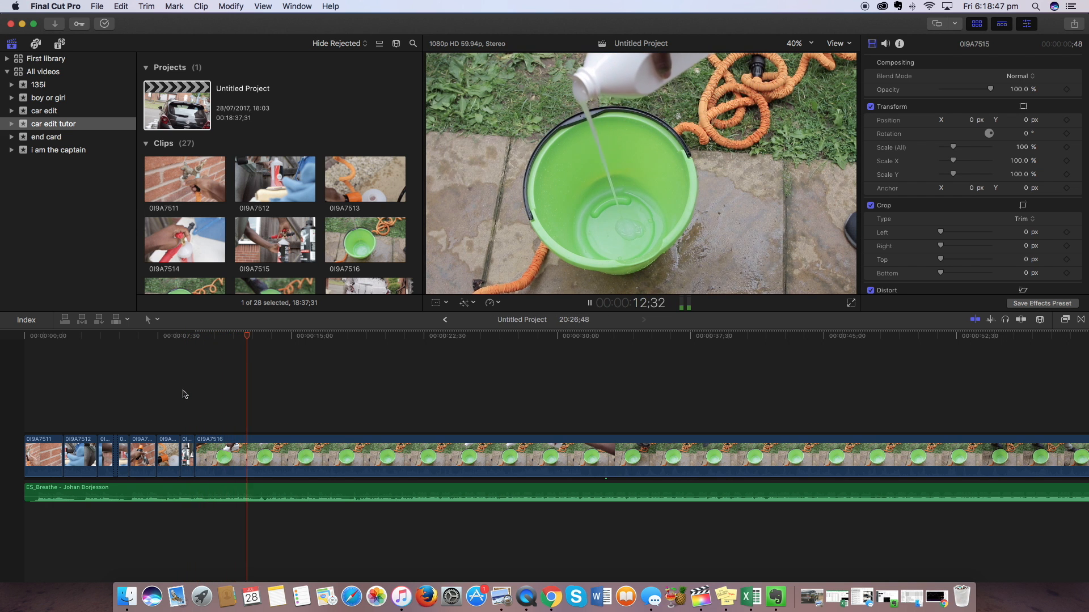
{"action": "key", "text": "space"}
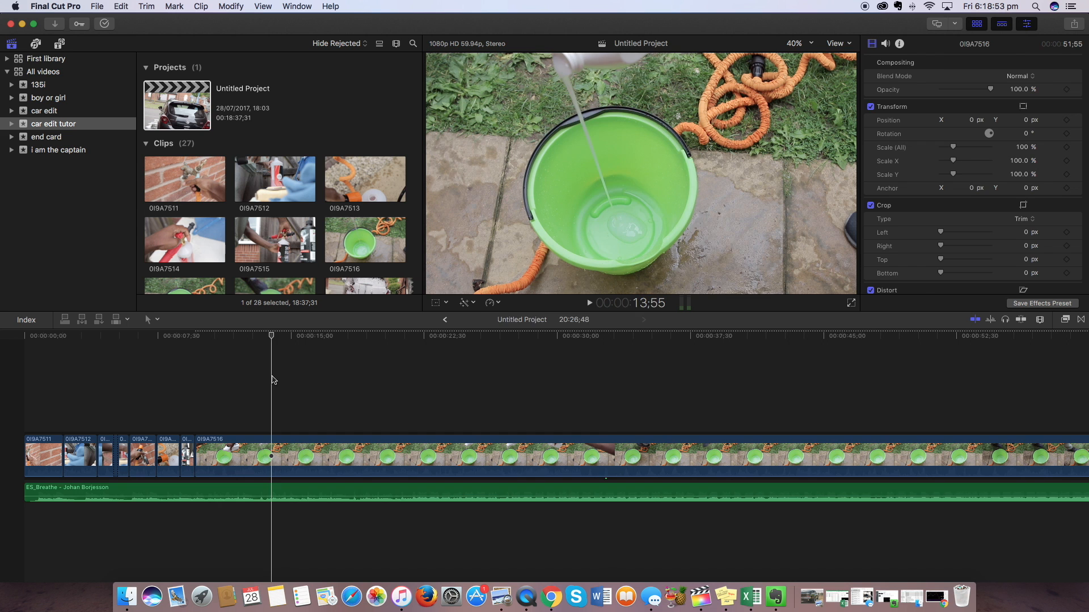
- Undo the music realignment and the segment deletion in clip 0I9A7516, and move the music back to the timeline start
{"action": "key", "text": "super+z"}
{"action": "scroll", "coordinate": [253, 413], "scroll_direction": "left", "scroll_amount": 1}
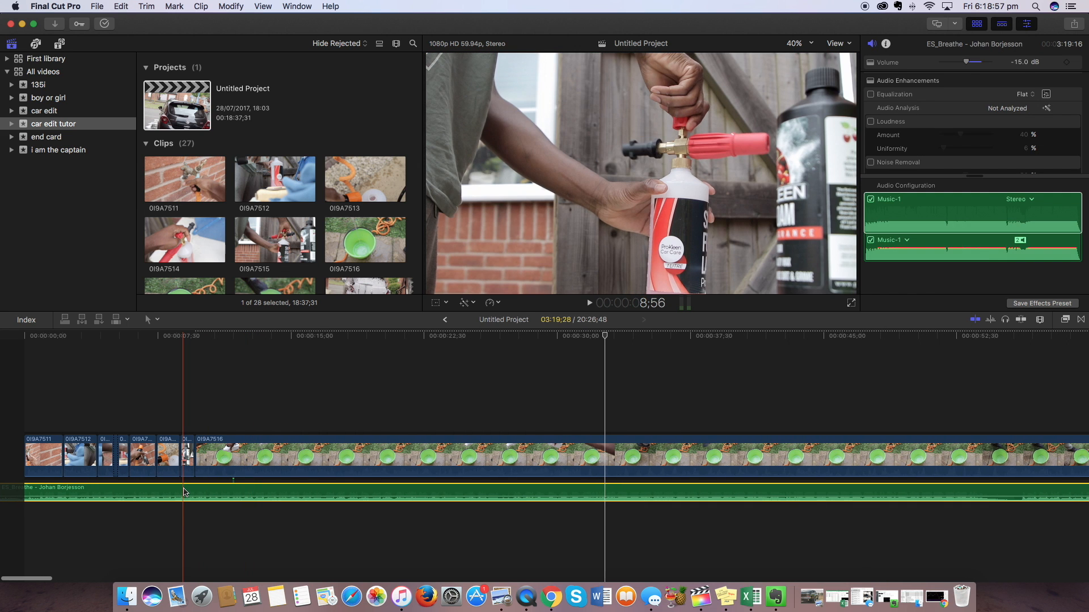
{"action": "key", "text": "super+z"}
{"action": "left_click_drag", "start_coordinate": [212, 492], "coordinate": [83, 493]}
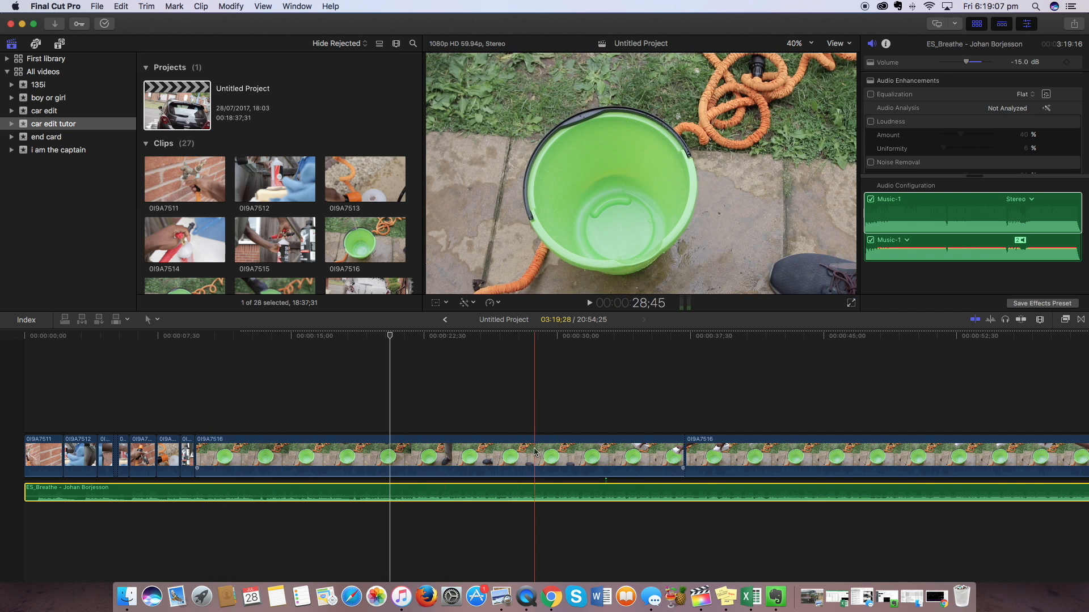
- Move the music aside, delete the 27;37 segment of clip 0I9A7516 before the cut and return the music to the timeline start
{"action": "left_click_drag", "start_coordinate": [518, 488], "coordinate": [616, 489]}
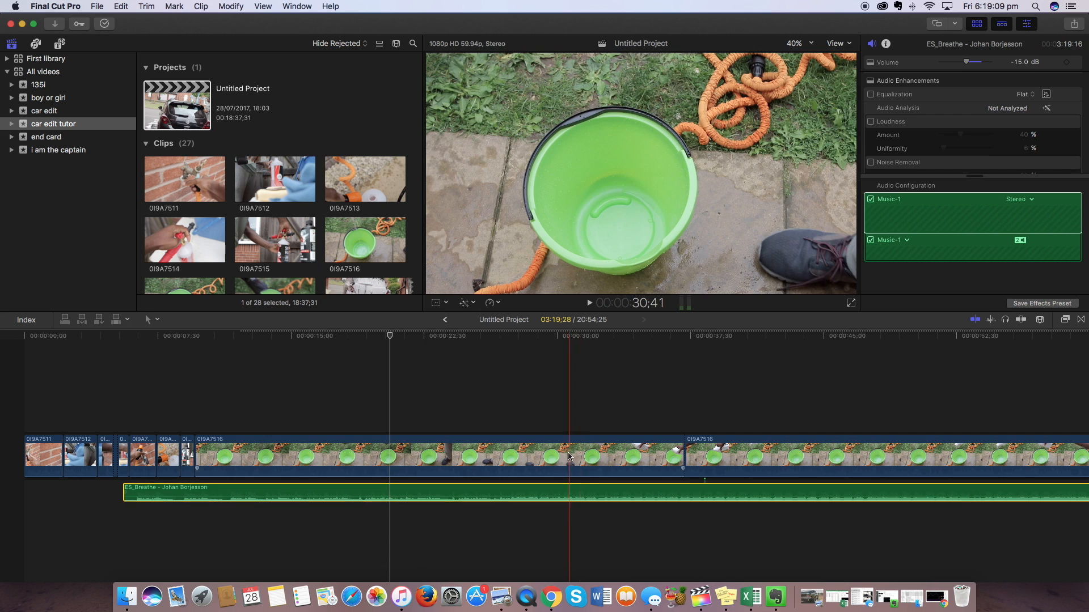
{"action": "left_click", "coordinate": [569, 457]}
{"action": "key", "text": "BackSpace"}
{"action": "left_click", "coordinate": [287, 491]}
{"action": "left_click_drag", "start_coordinate": [287, 488], "coordinate": [365, 490]}
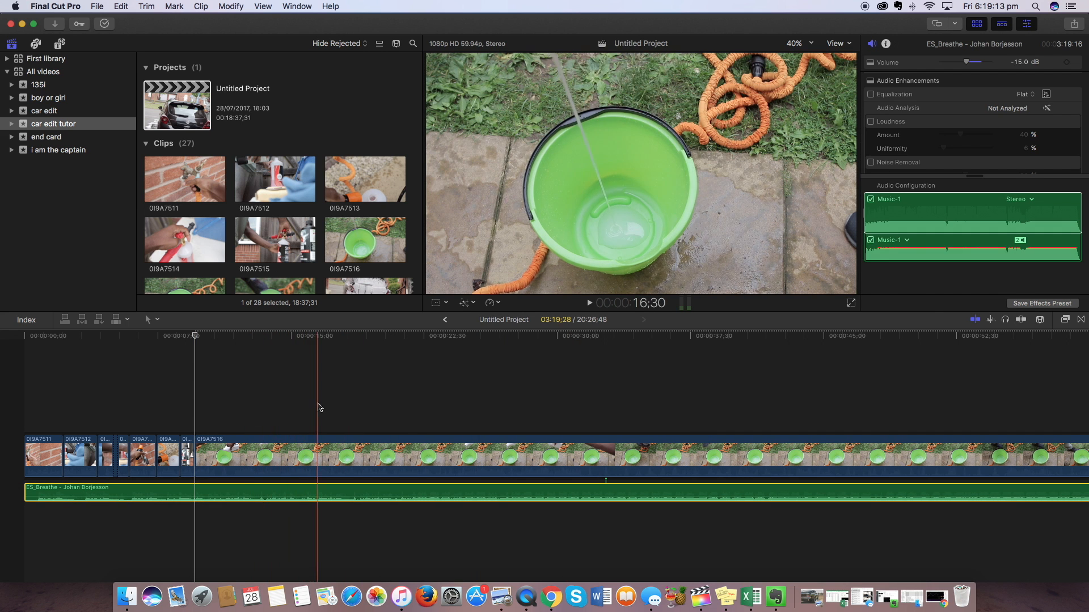
- Split off the first 1;00 of clip 0I9A7516, delete that segment and realign the music with the timeline start
{"action": "left_click", "coordinate": [213, 403]}
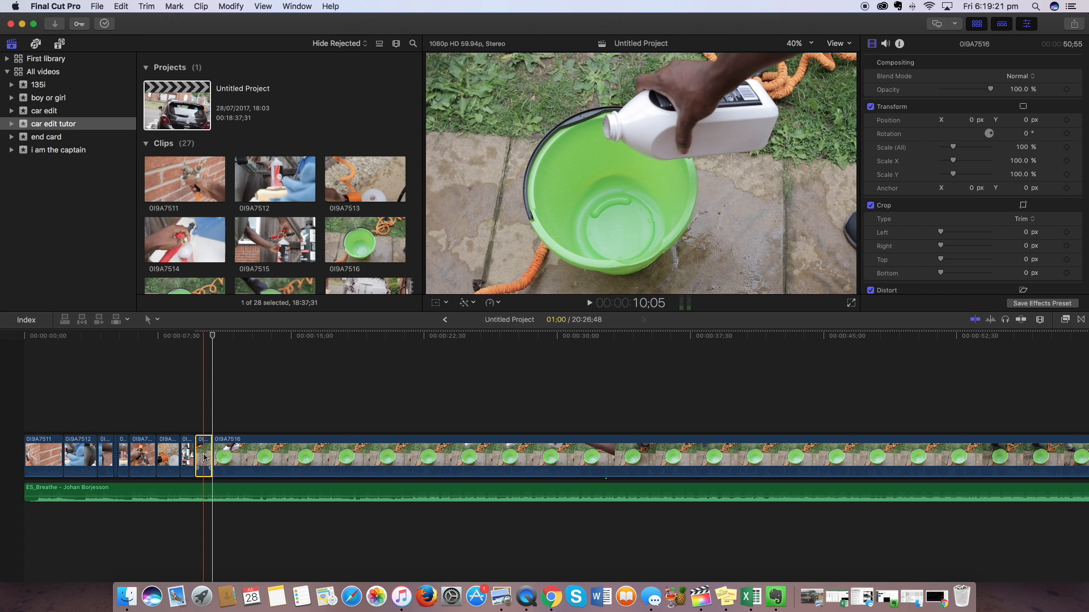
{"action": "key", "text": "Delete"}
{"action": "left_click", "coordinate": [222, 482]}
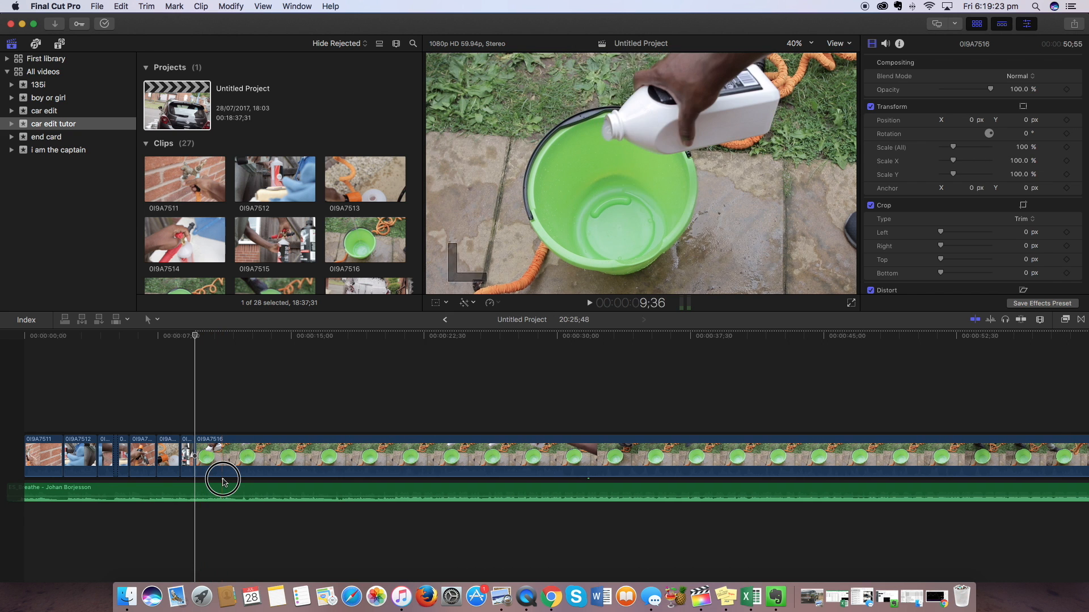
{"action": "left_click", "coordinate": [229, 482]}
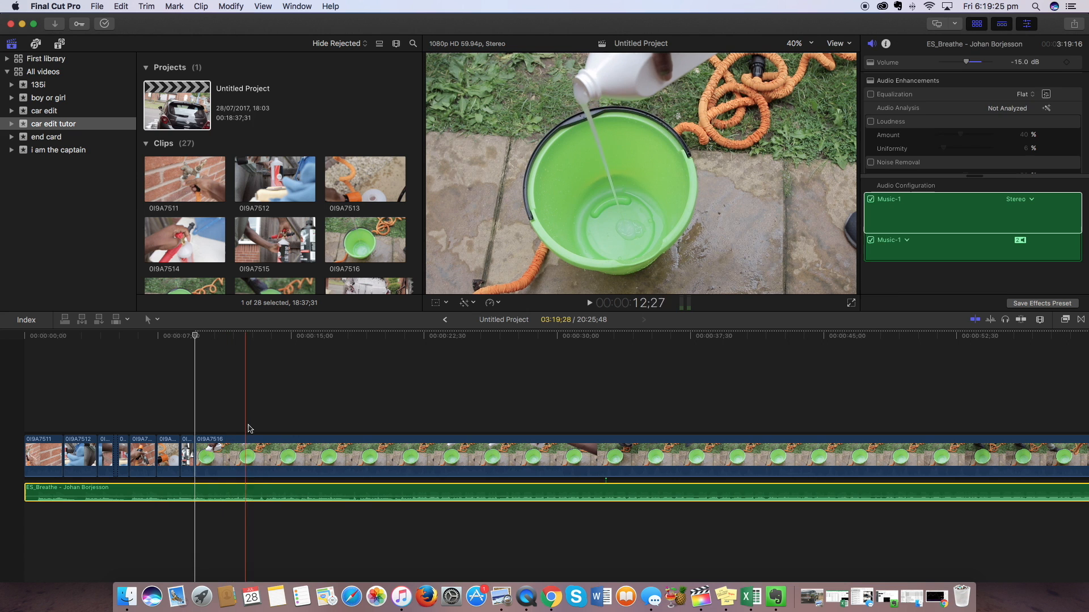
- Split clip 0I9A7516 at 16;50 and move the ES_Breathe music aside
{"action": "left_click", "coordinate": [323, 429]}
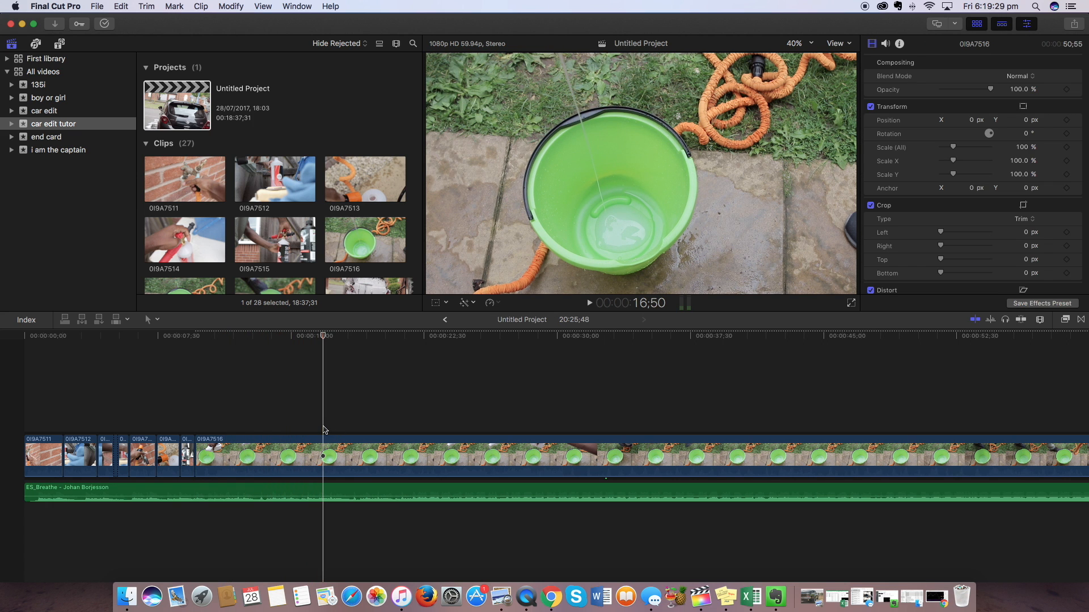
{"action": "scroll", "coordinate": [688, 423], "scroll_direction": "right", "scroll_amount": 1}
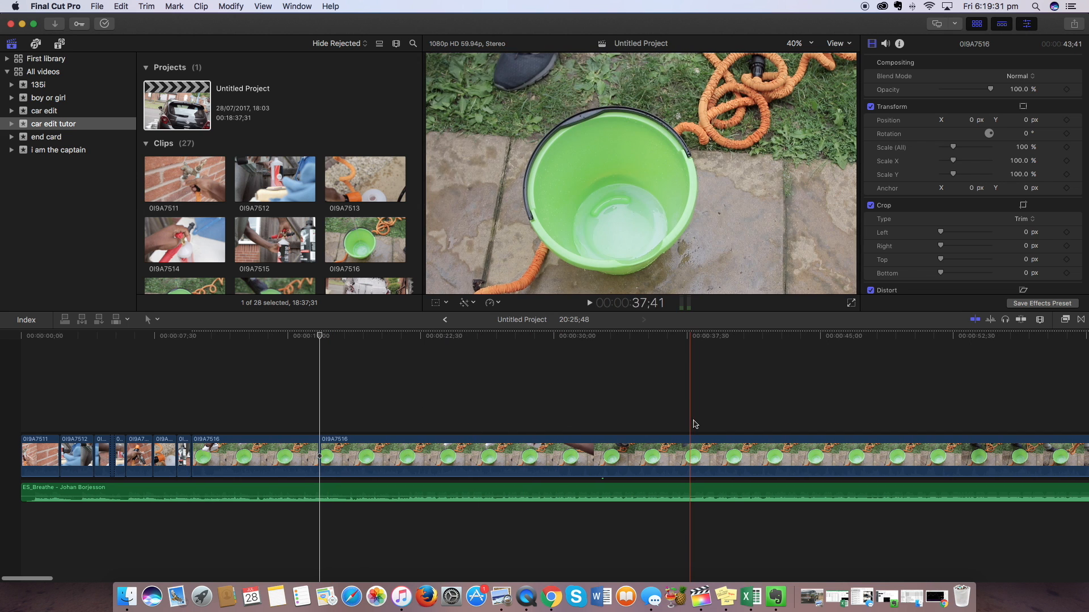
{"action": "left_click", "coordinate": [732, 436]}
{"action": "scroll", "coordinate": [734, 421], "scroll_direction": "right", "scroll_amount": 6}
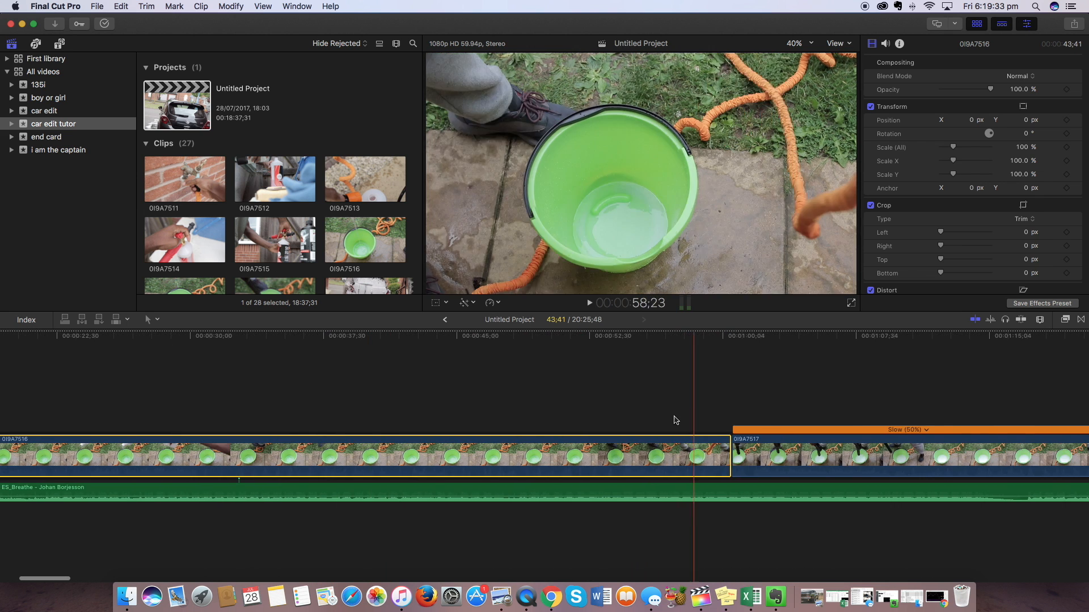
{"action": "scroll", "coordinate": [675, 419], "scroll_direction": "left", "scroll_amount": 7}
{"action": "left_click_drag", "start_coordinate": [415, 493], "coordinate": [782, 492]}
{"action": "scroll", "coordinate": [710, 396], "scroll_direction": "right", "scroll_amount": 5}
{"action": "left_click_drag", "start_coordinate": [645, 491], "coordinate": [781, 490]}
- Delete the 43;41 segment of clip 0I9A7516 after the cut and move the music back to the timeline start
{"action": "left_click", "coordinate": [731, 467]}
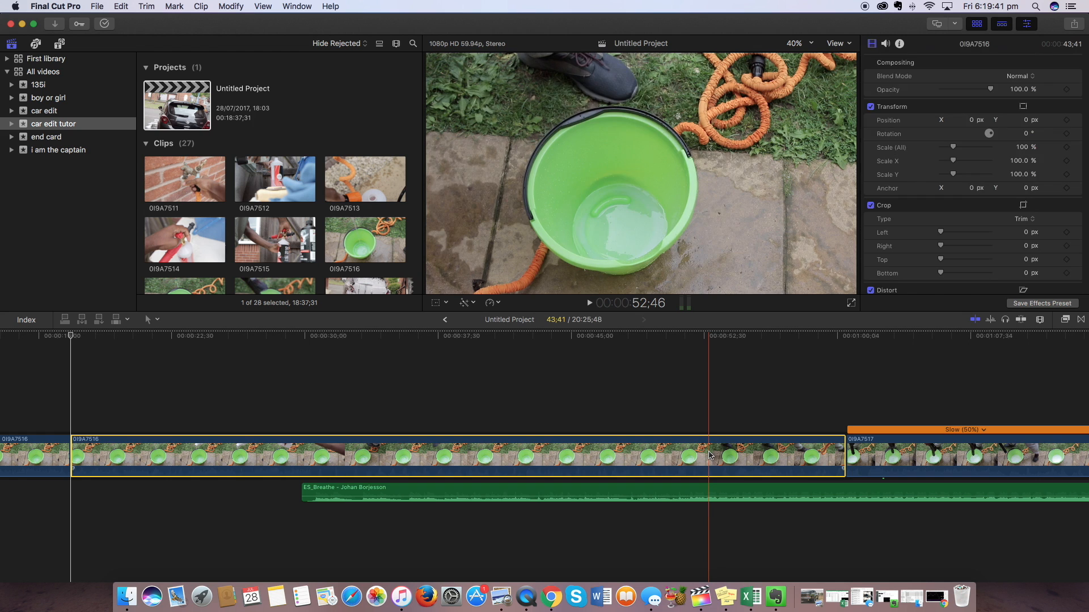
{"action": "key", "text": "BackSpace"}
{"action": "scroll", "coordinate": [508, 421], "scroll_direction": "left", "scroll_amount": 5}
{"action": "left_click_drag", "start_coordinate": [422, 493], "coordinate": [447, 496]}
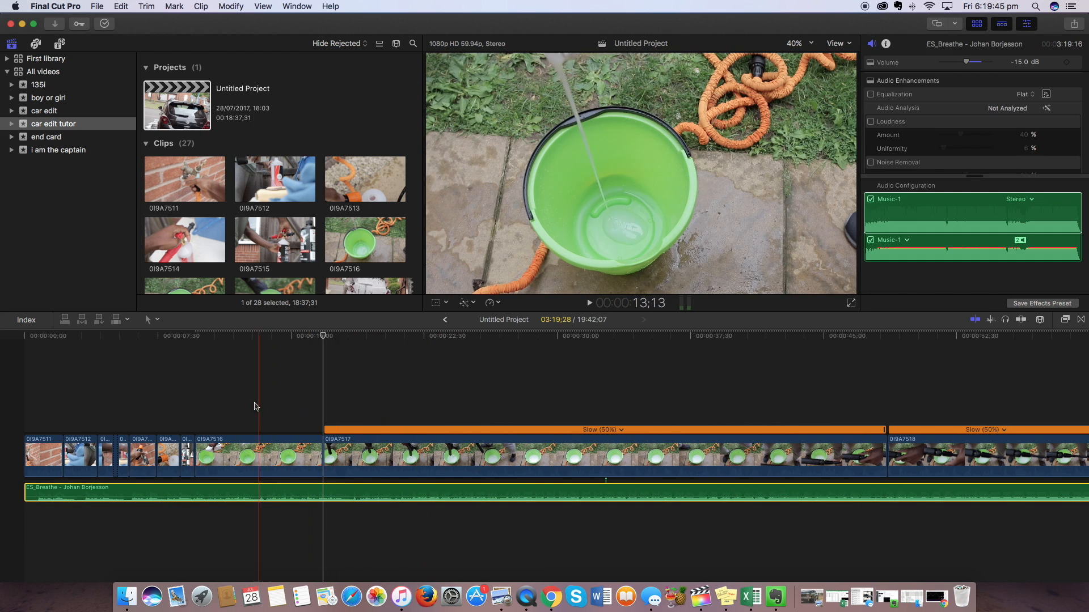
- Reverse the remaining 7;14 segment of clip 0I9A7516 and play the edit back
{"action": "left_click", "coordinate": [255, 454]}
{"action": "left_click", "coordinate": [491, 303]}
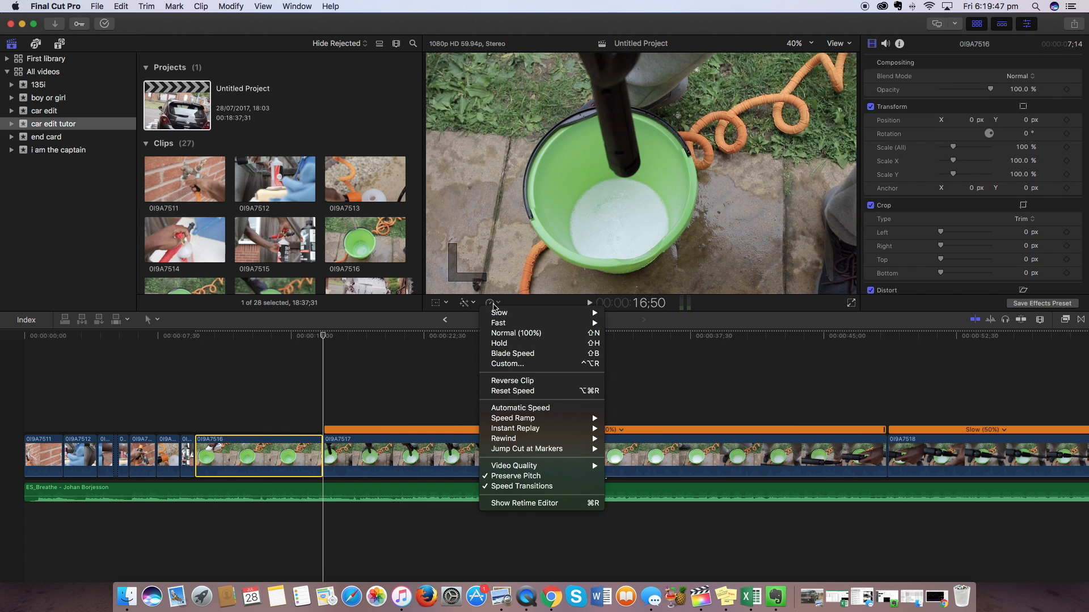
{"action": "left_click", "coordinate": [512, 381]}
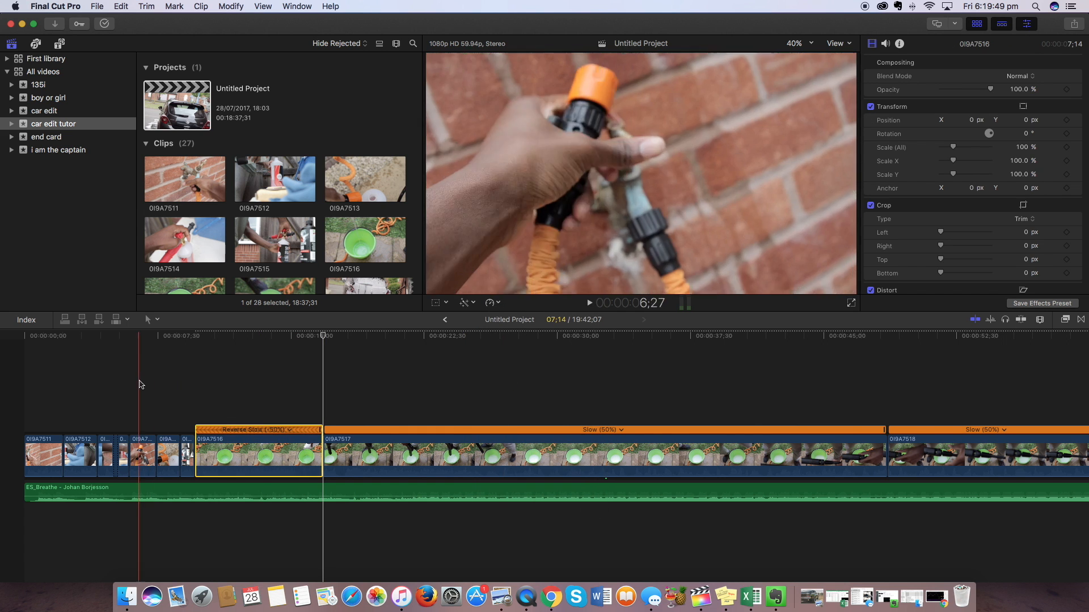
{"action": "key", "text": "space"}
- Delete the 31;48 clip 0I9A7517 and move the music back to the timeline start
{"action": "key", "text": "super+4"}
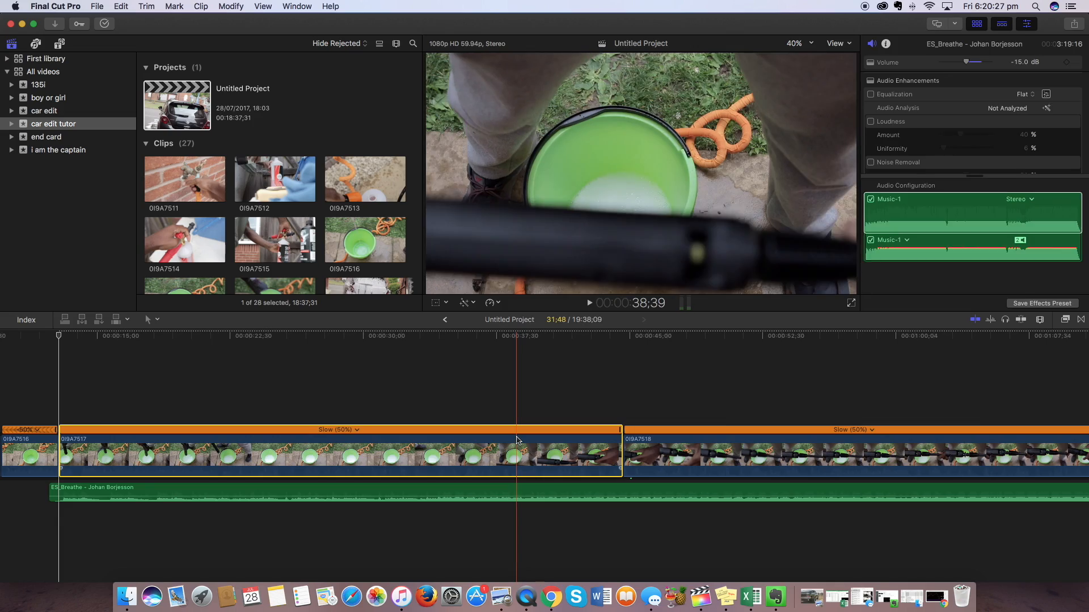
{"action": "key", "text": "Delete"}
{"action": "mouse_move", "coordinate": [291, 486]}
{"action": "left_mouse_down"}
{"action": "mouse_move", "coordinate": [339, 487]}
{"action": "mouse_move", "coordinate": [304, 487]}
{"action": "left_mouse_up"}
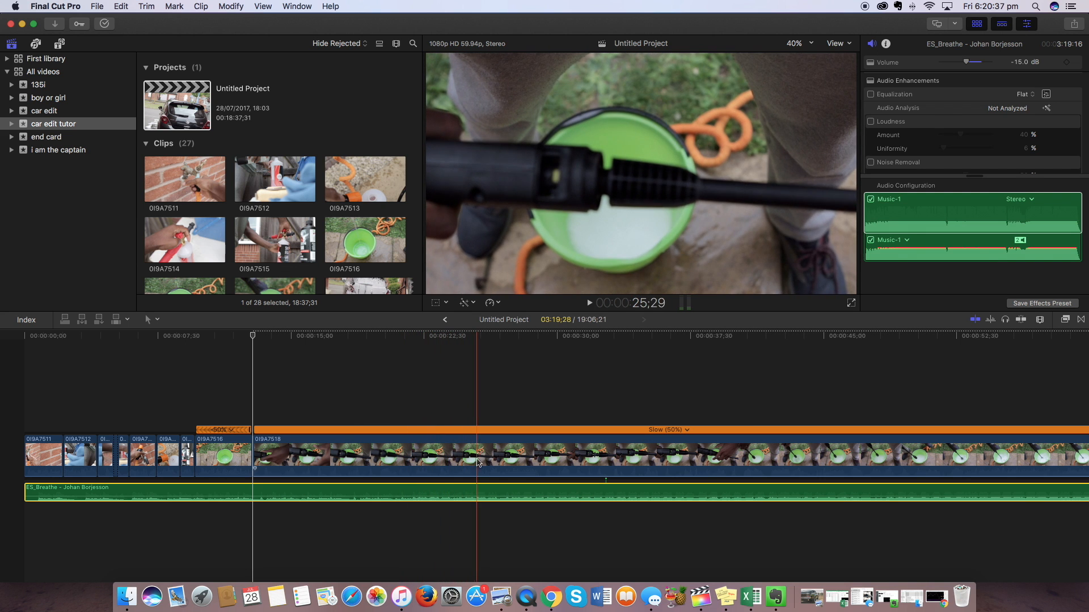
- Raise the audio level of clip 0I9A7518 and play the clip with the music disabled
{"action": "left_click_drag", "start_coordinate": [474, 478], "coordinate": [475, 453]}
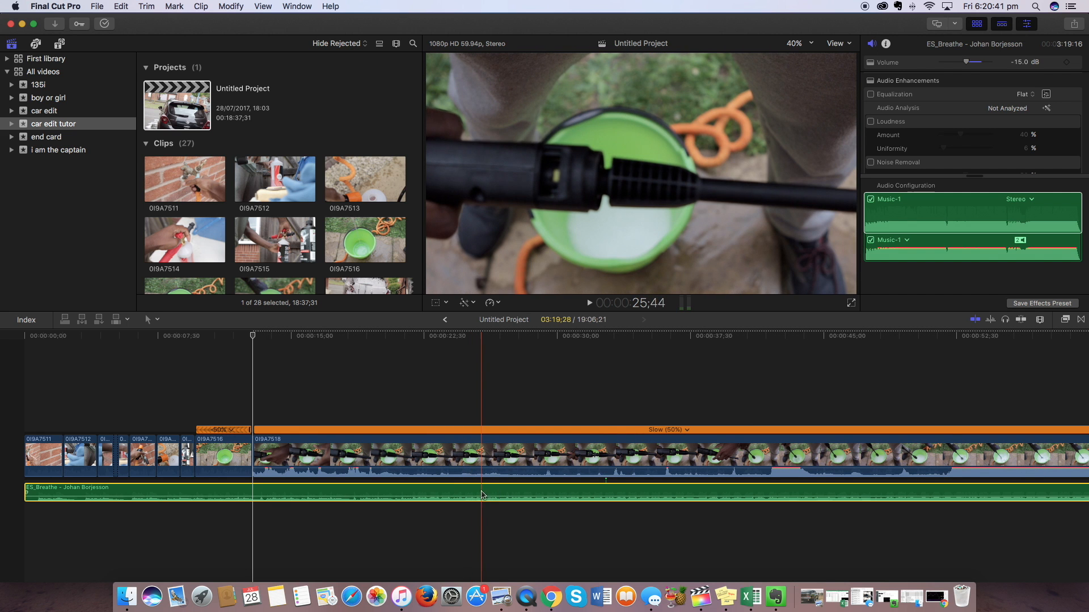
{"action": "left_click", "coordinate": [467, 396]}
{"action": "key", "text": "space"}
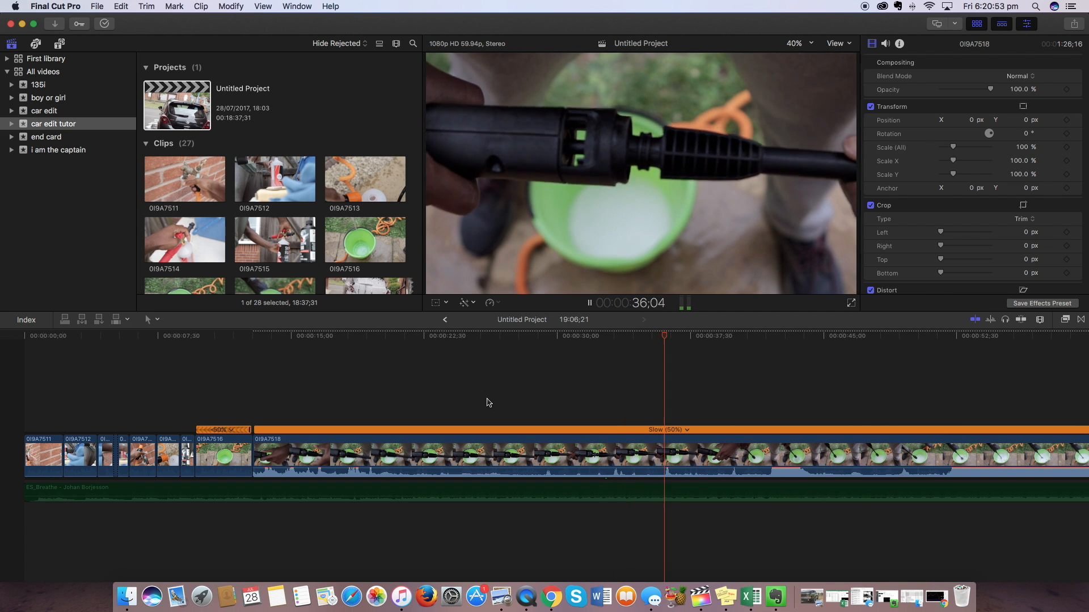
- Delete the first 22;58 of clip 0I9A7518, cutting at 35;50, and re-enable the music aligned with the timeline start
{"action": "scroll", "coordinate": [587, 403], "scroll_direction": "right", "scroll_amount": 1}
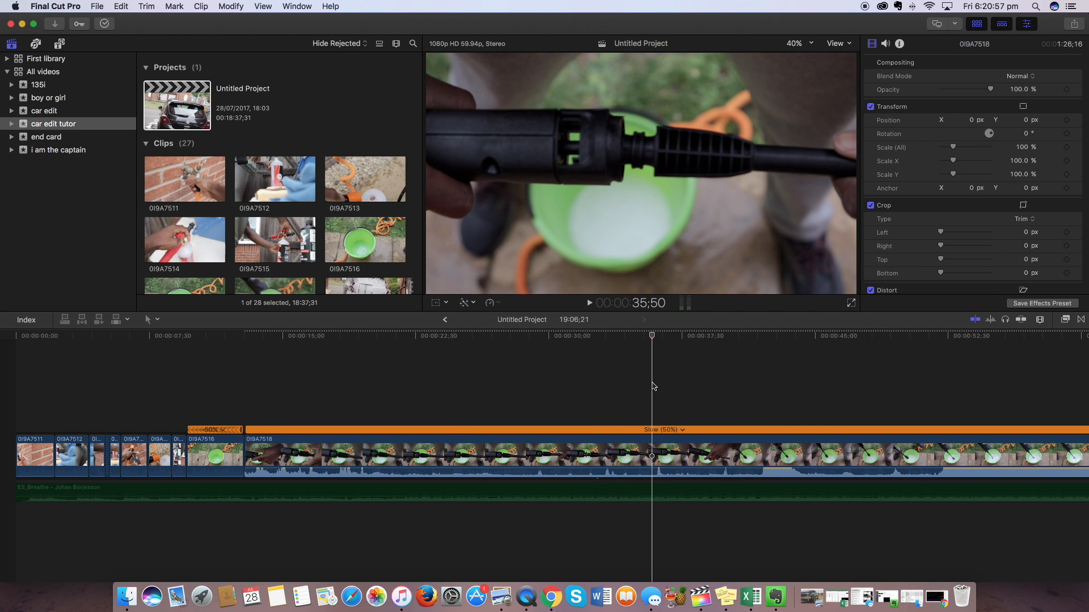
{"action": "key", "text": "super+b"}
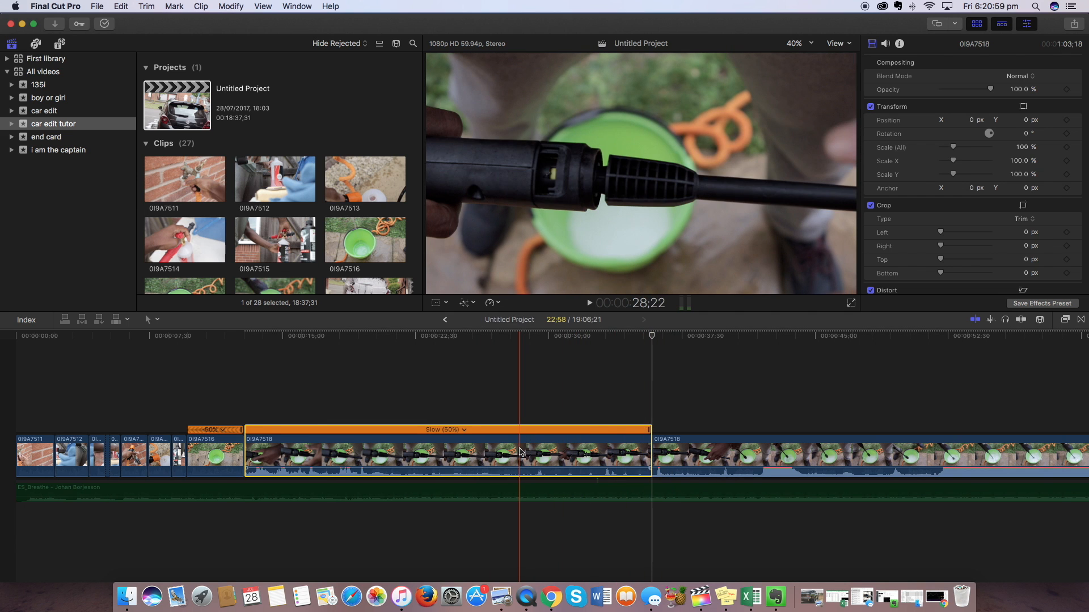
{"action": "left_click", "coordinate": [516, 454]}
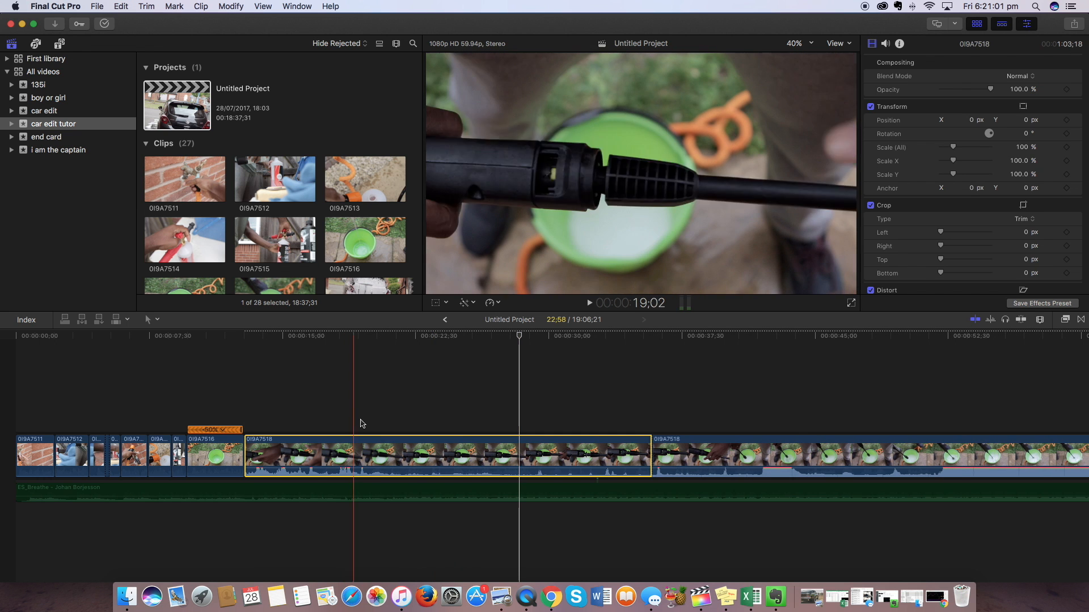
{"action": "left_click_drag", "start_coordinate": [460, 496], "coordinate": [524, 493]}
{"action": "key", "text": "Delete"}
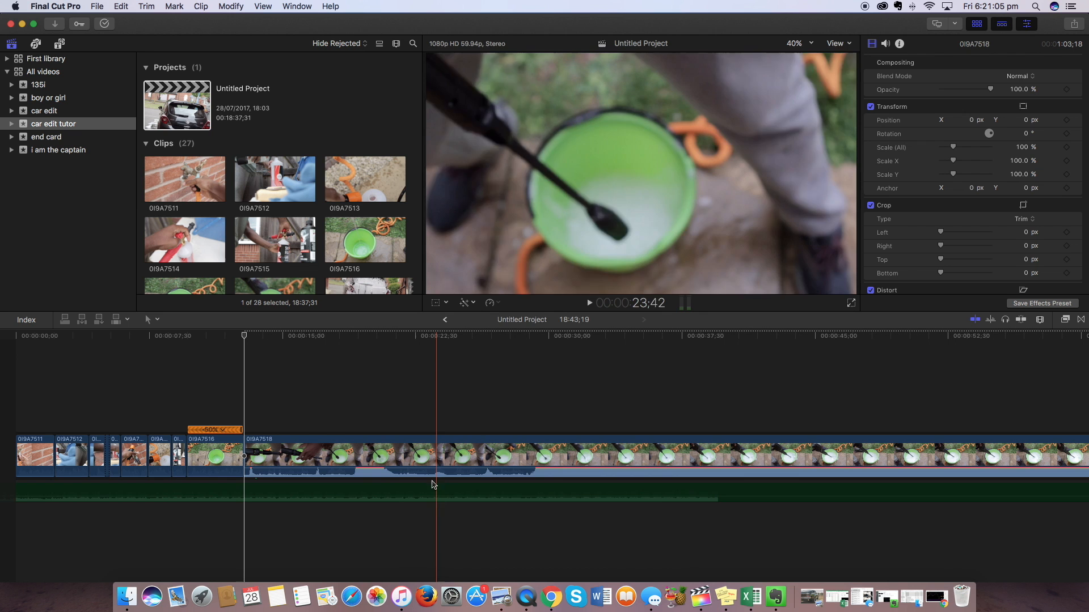
{"action": "left_click_drag", "start_coordinate": [382, 493], "coordinate": [469, 493]}
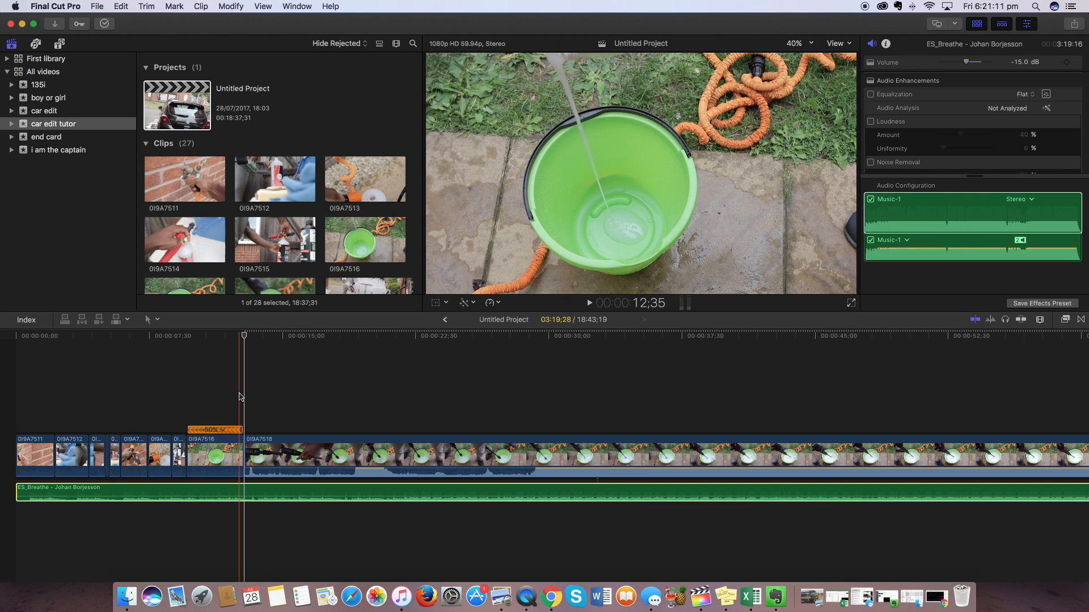
- Trim the start of clip 0I9A7518 slightly and play across the edit with clip 0I9A7516
{"action": "left_click", "coordinate": [240, 397]}
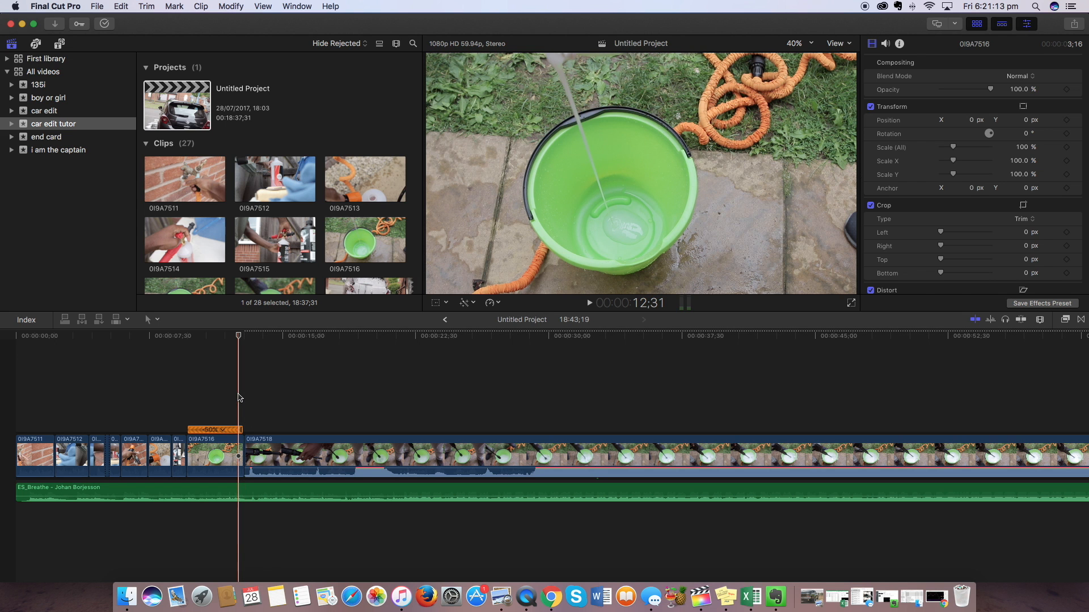
{"action": "left_click_drag", "start_coordinate": [247, 445], "coordinate": [241, 445]}
{"action": "key", "text": "space"}
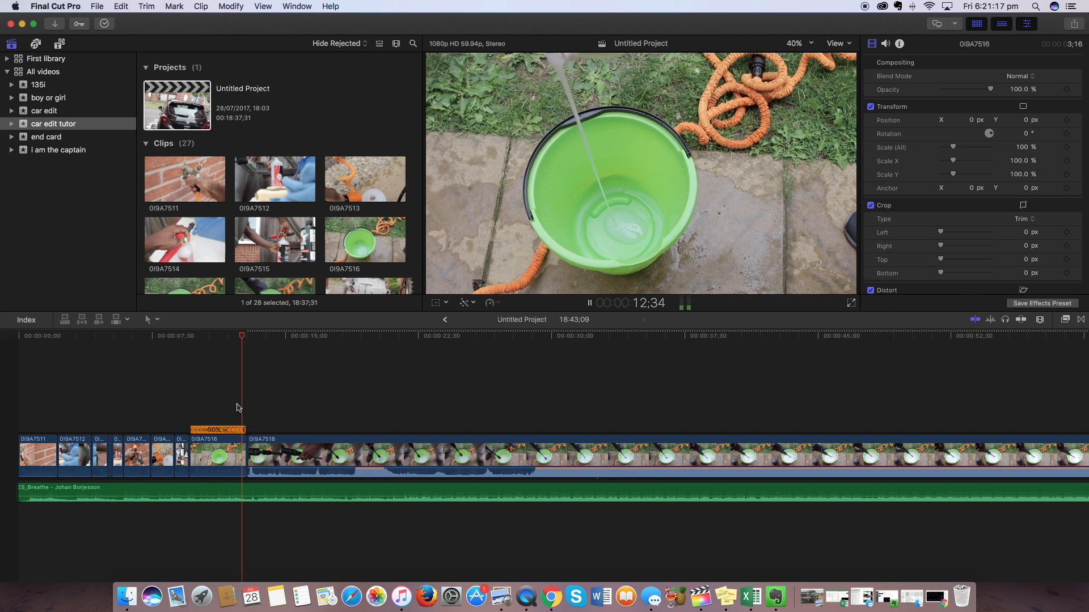
{"action": "key", "text": "space"}
- Lower the audio level of clip 0I9A7518 and split off its first 41 frames during playback review
{"action": "left_click", "coordinate": [267, 471]}
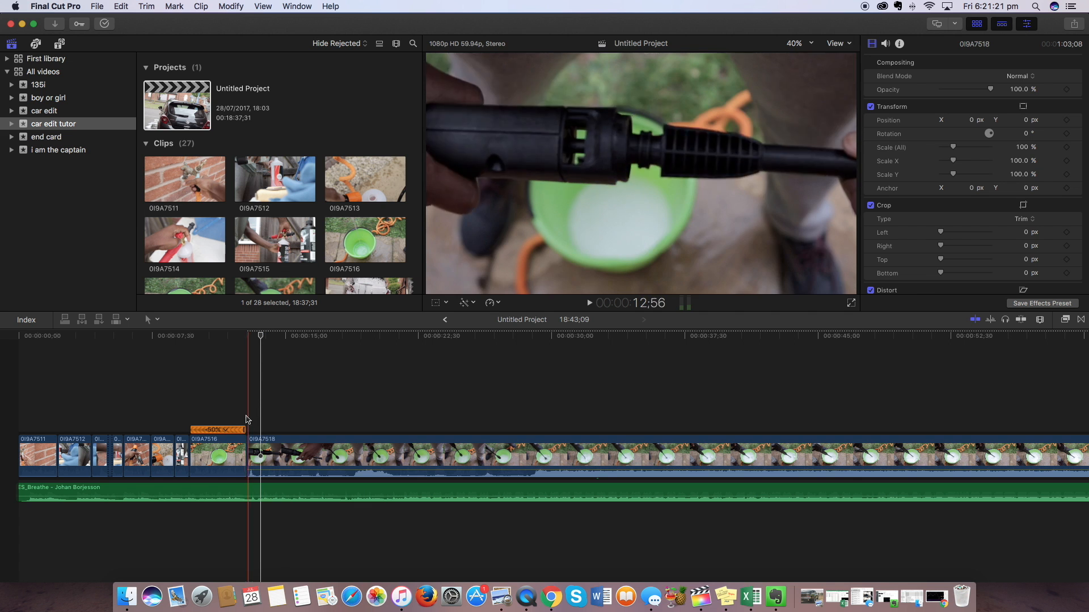
{"action": "key", "text": "space"}
{"action": "left_click_drag", "start_coordinate": [271, 474], "coordinate": [271, 477]}
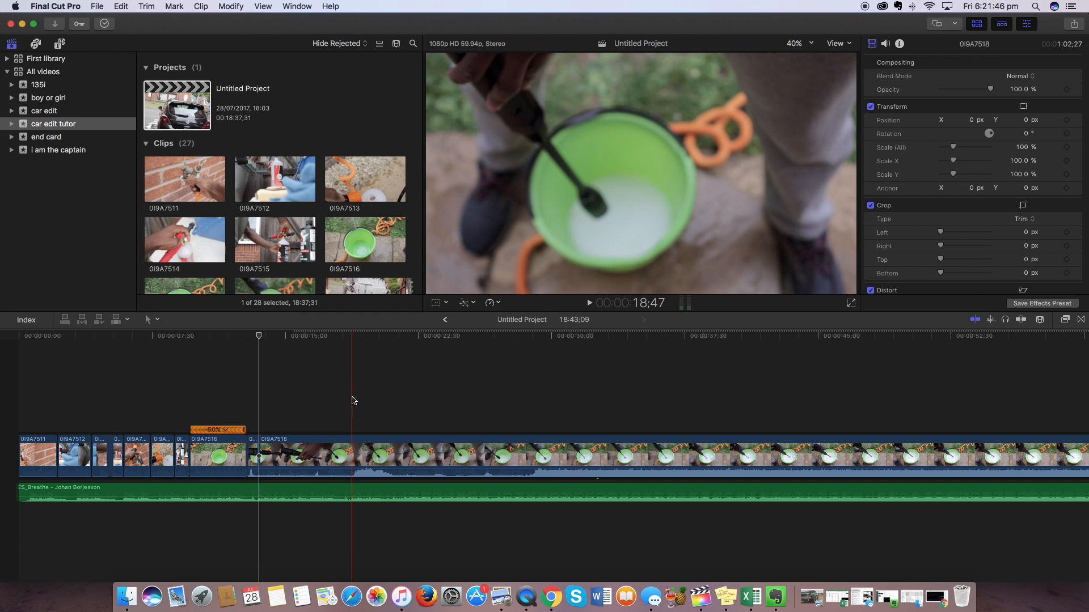
- Delete the 5;14 segment of clip 0I9A7518, up to a cut at 18;47, and realign the music with the timeline start
{"action": "left_click", "coordinate": [299, 454]}
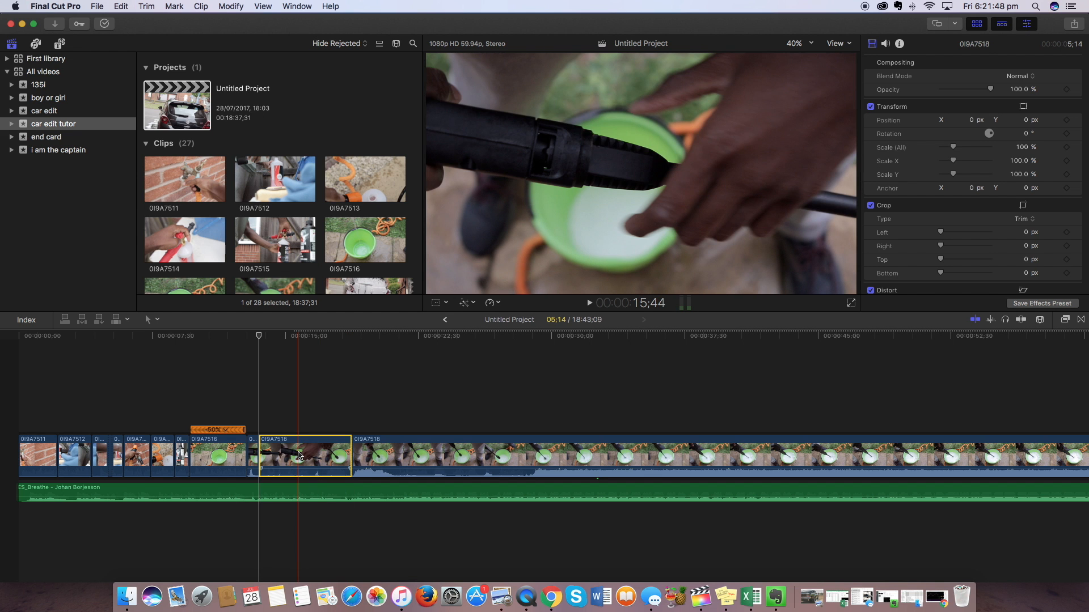
{"action": "key", "text": "Delete"}
{"action": "left_click_drag", "start_coordinate": [267, 488], "coordinate": [345, 488]}
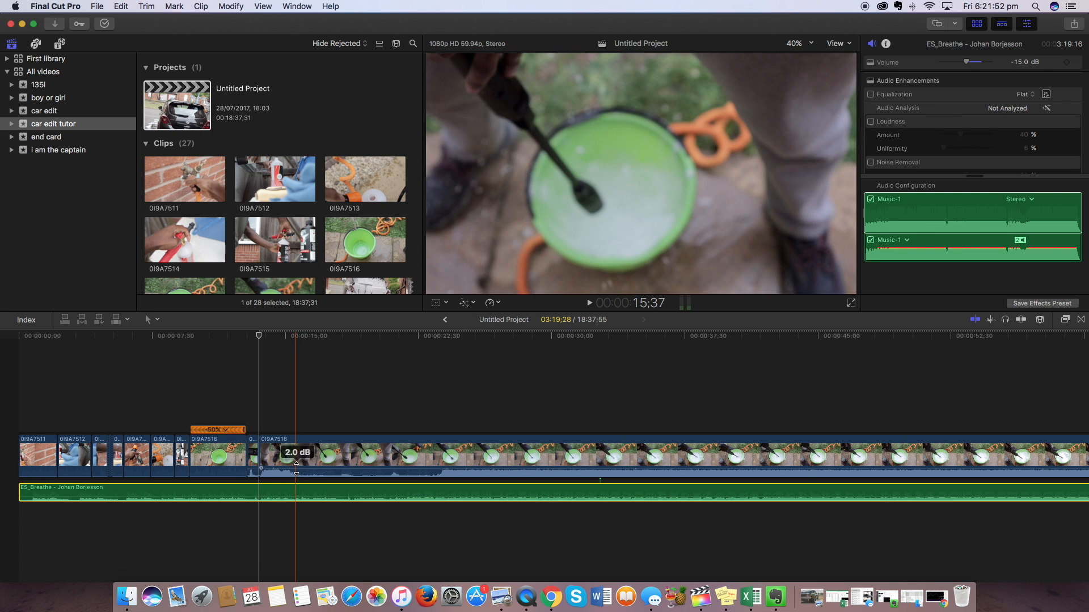
- Lower the audio of the long 0I9A7518 segment to silence and, after playing it, split it at 15;25
{"action": "left_click_drag", "start_coordinate": [296, 464], "coordinate": [299, 488]}
{"action": "left_click", "coordinate": [261, 407]}
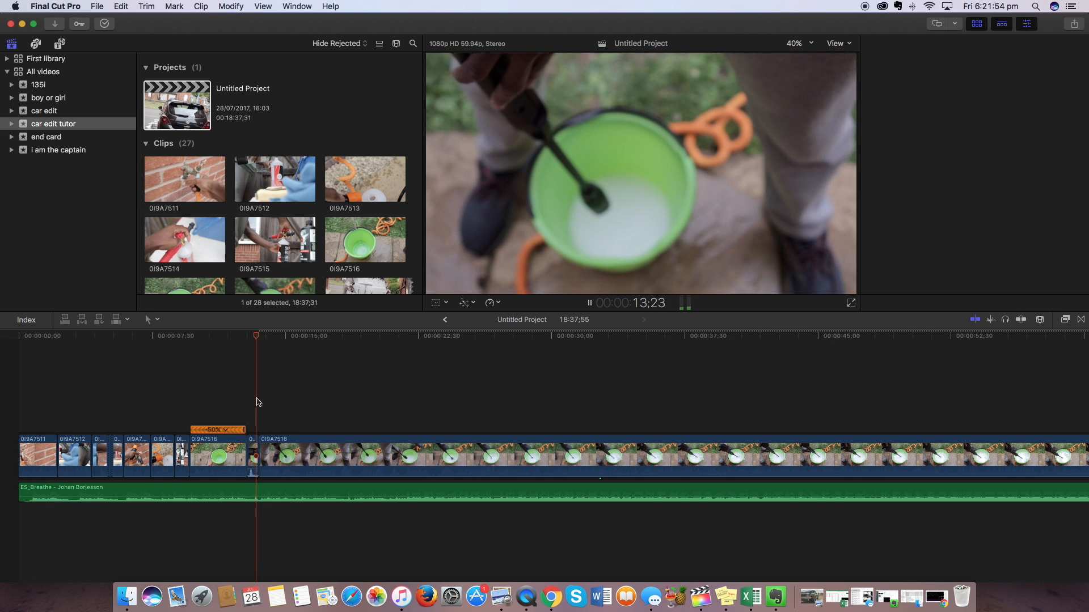
{"action": "key", "text": "space"}
{"action": "key", "text": "space"}
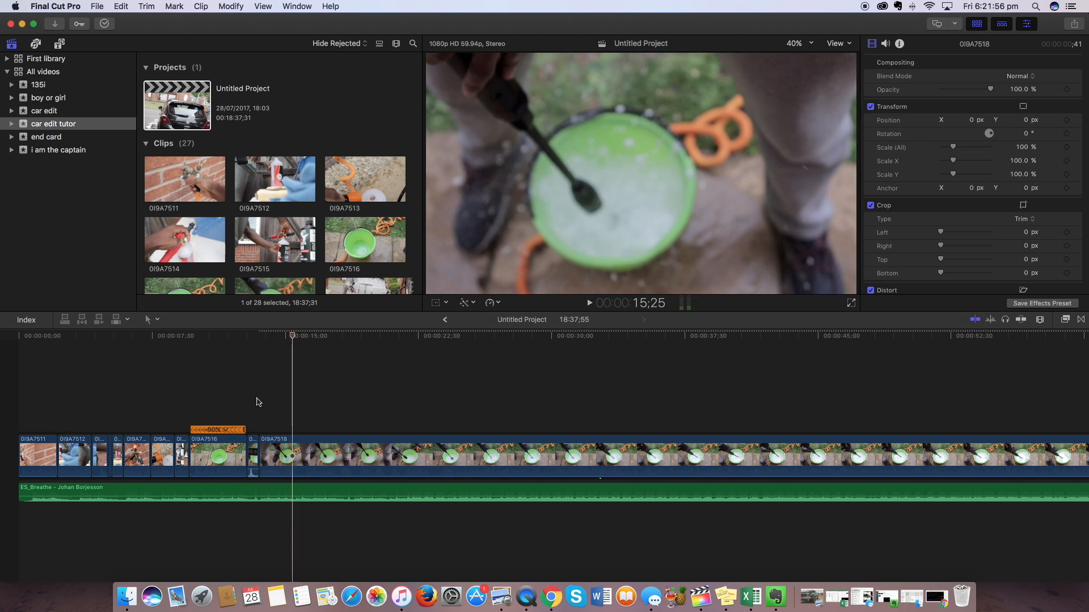
{"action": "key", "text": "super+b"}
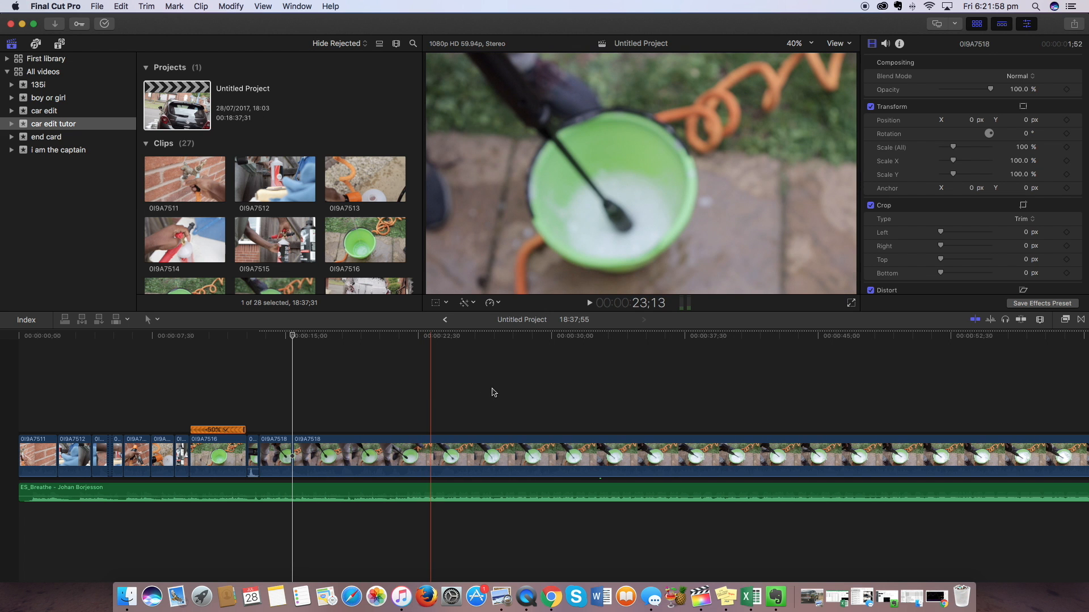
- Delete the 44;21 segment of clip 0I9A7518, up to a cut near 1:00;05, and return the music to the timeline start
{"action": "scroll", "coordinate": [494, 394], "scroll_direction": "right", "scroll_amount": 5}
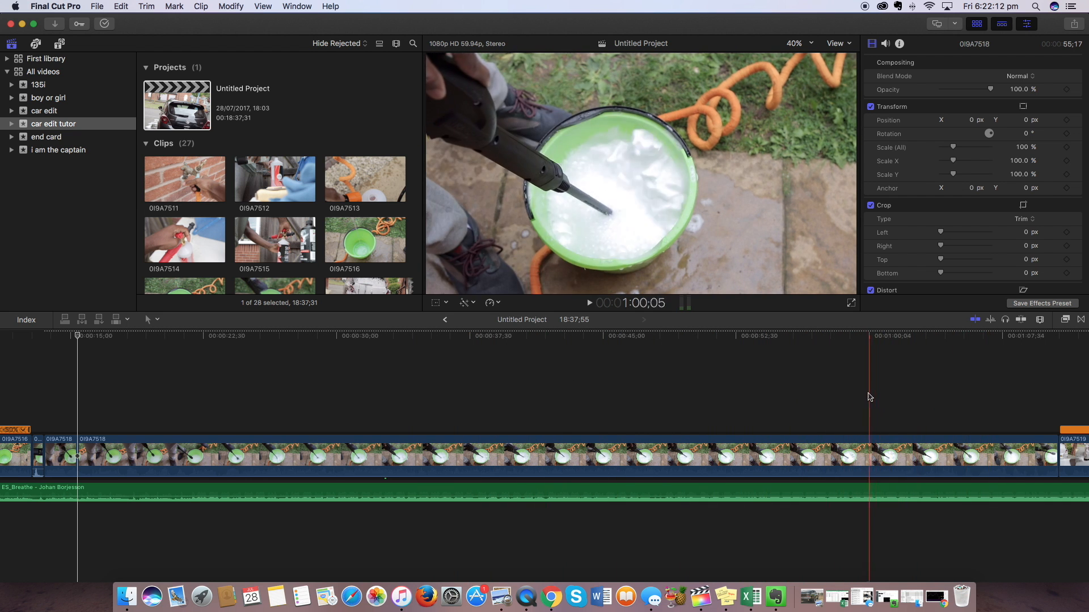
{"action": "left_click", "coordinate": [866, 439]}
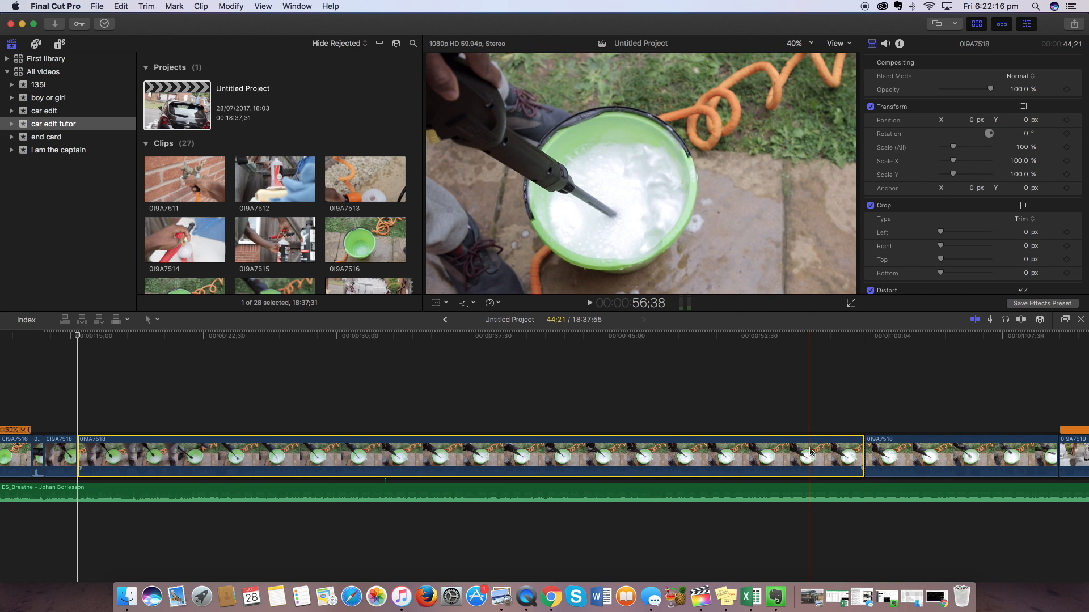
{"action": "left_click_drag", "start_coordinate": [458, 489], "coordinate": [935, 498]}
{"action": "left_click", "coordinate": [793, 458]}
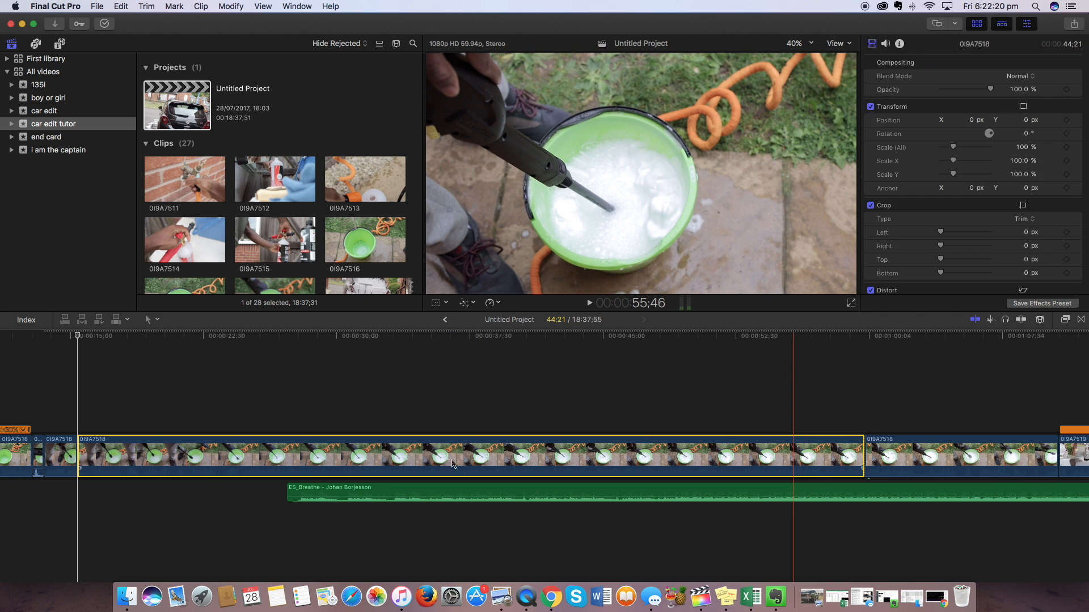
{"action": "key", "text": "BackSpace"}
{"action": "scroll", "coordinate": [329, 427], "scroll_direction": "left", "scroll_amount": 5}
{"action": "left_click_drag", "start_coordinate": [264, 489], "coordinate": [312, 490]}
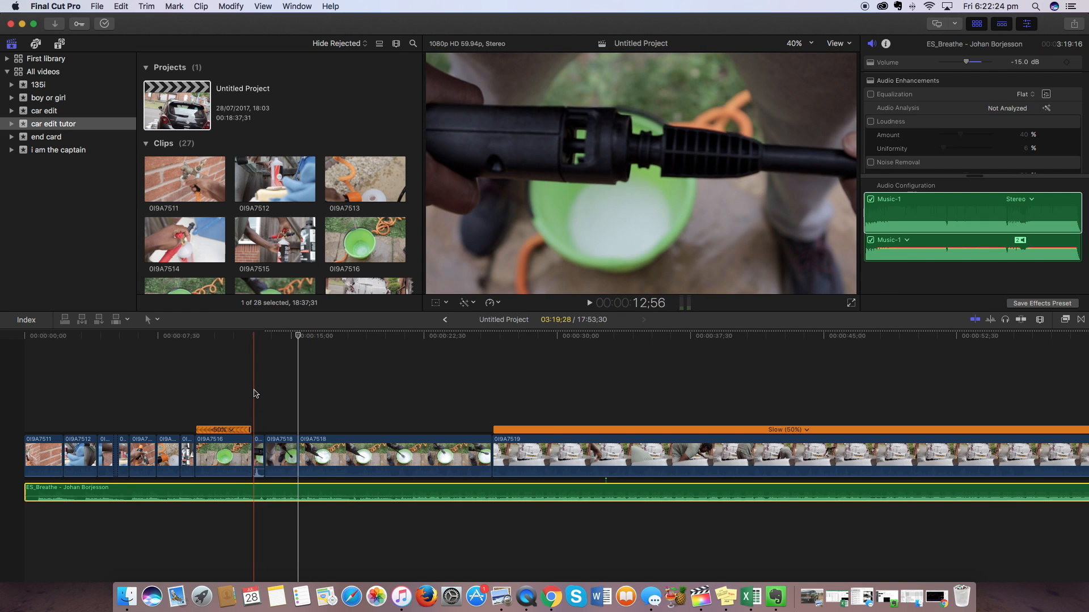
- Delete the last 9;51 of clip 0I9A7518 before clip 0I9A7519 and realign the music with the timeline start
{"action": "left_click", "coordinate": [241, 383]}
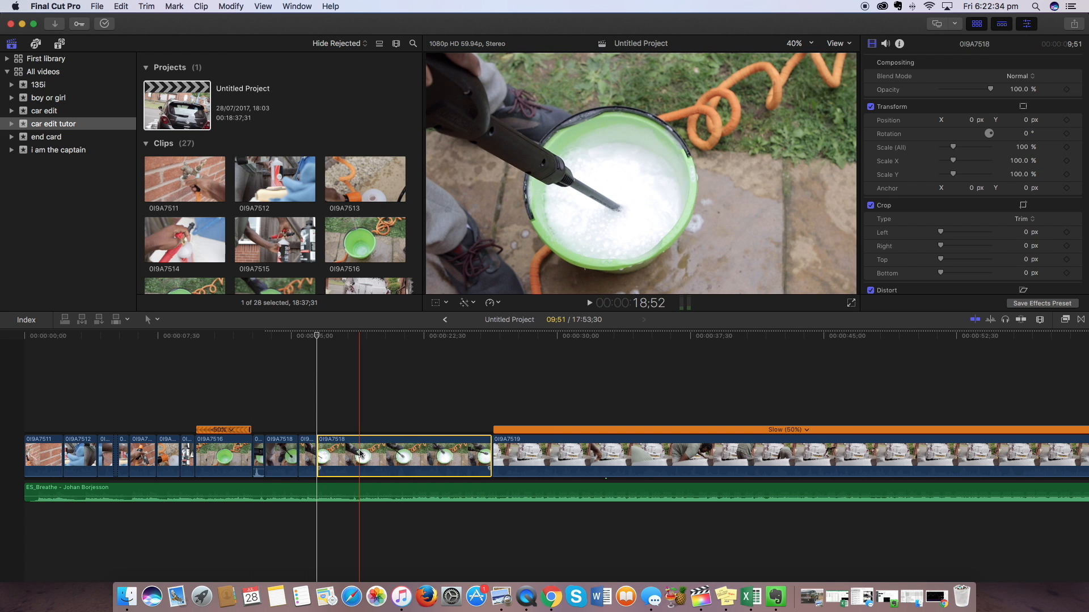
{"action": "key", "text": "Delete"}
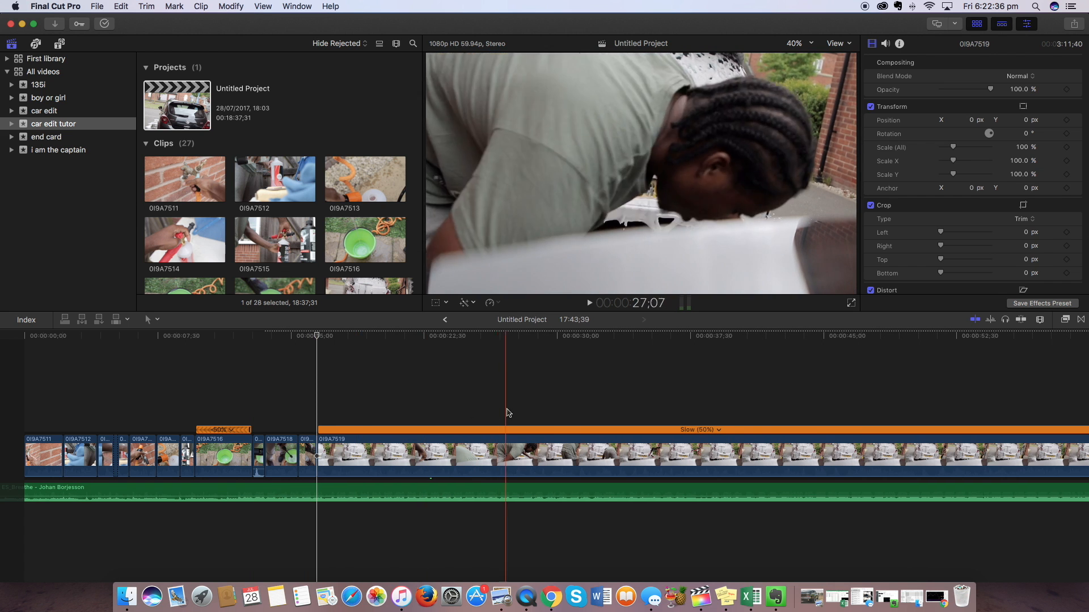
{"action": "left_click", "coordinate": [197, 492]}
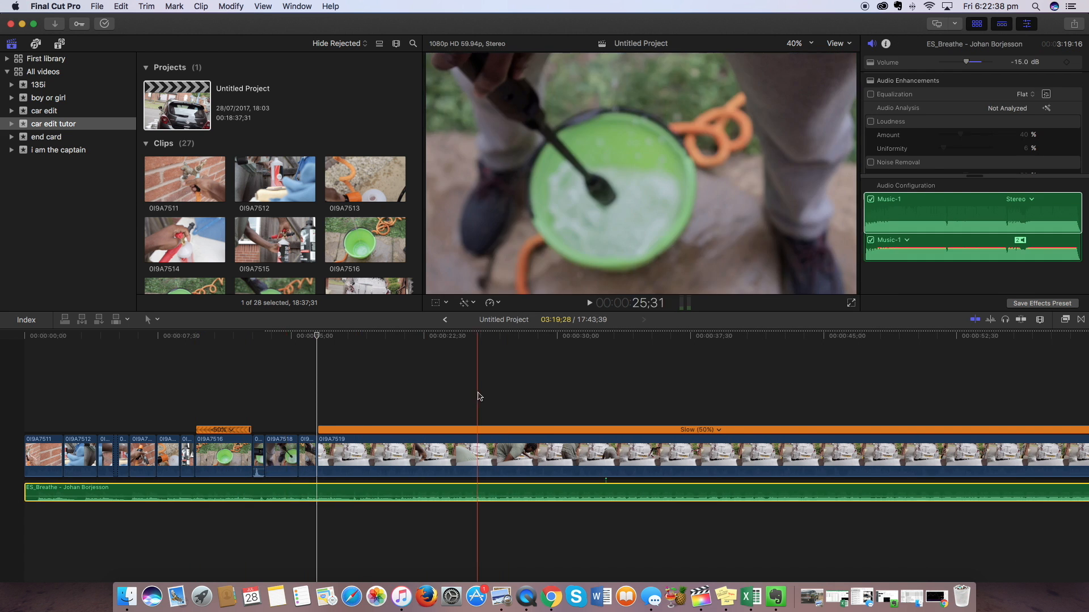
- Move clip GOPR0779 out of the main storyline to a connected position above the start of clip 0I9A7519
{"action": "scroll", "coordinate": [478, 397], "scroll_direction": "right", "scroll_amount": 10}
{"action": "scroll", "coordinate": [478, 397], "scroll_direction": "right", "scroll_amount": 15}
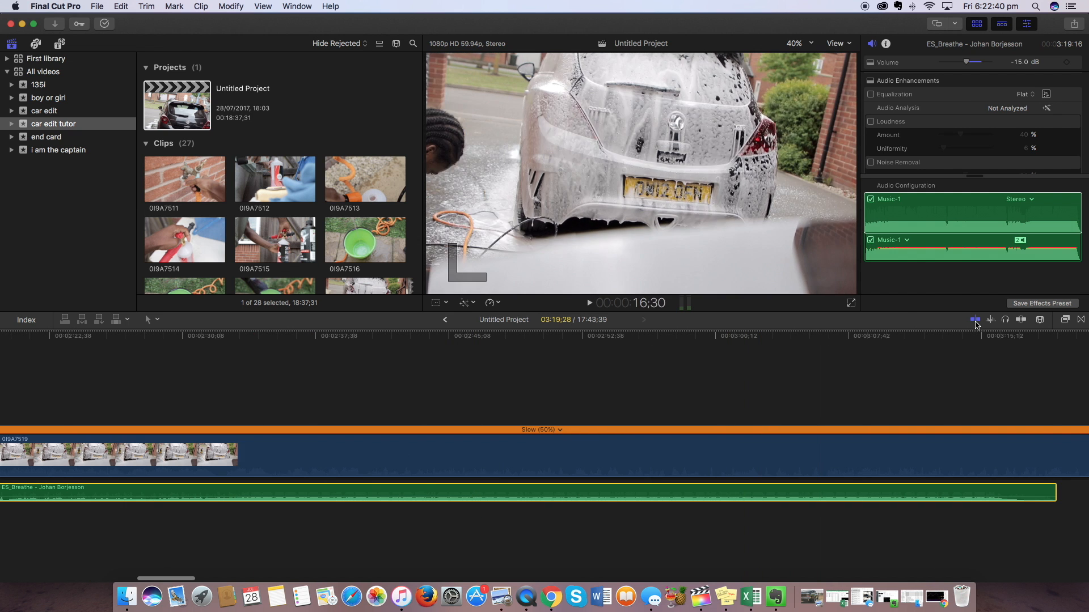
{"action": "left_click", "coordinate": [1040, 319]}
{"action": "left_click_drag", "start_coordinate": [1043, 390], "coordinate": [1022, 396]}
{"action": "scroll", "coordinate": [621, 395], "scroll_direction": "right", "scroll_amount": 5}
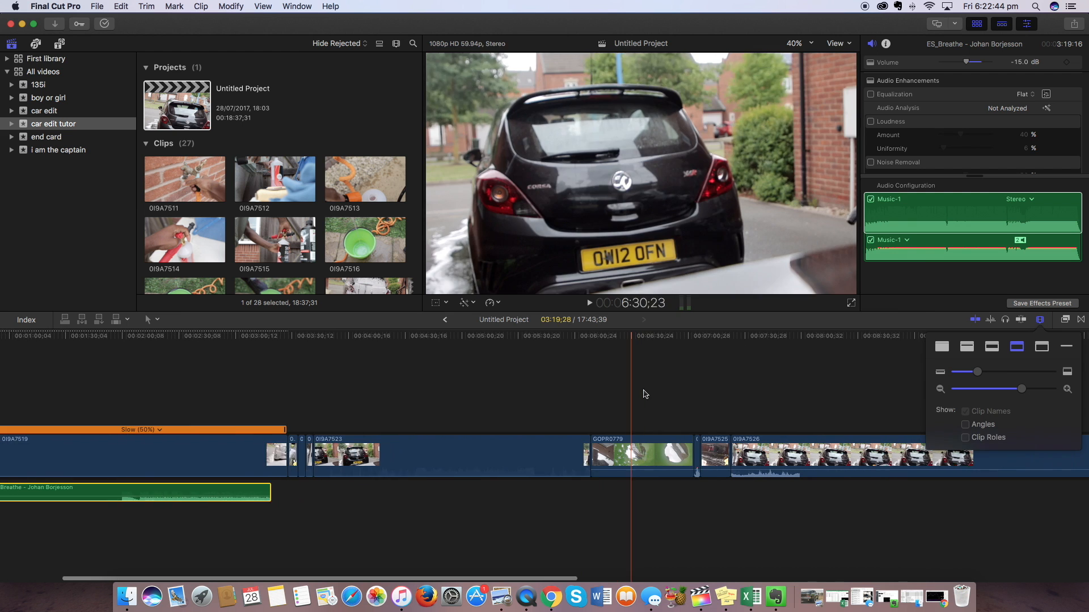
{"action": "left_click_drag", "start_coordinate": [610, 456], "coordinate": [183, 399]}
{"action": "scroll", "coordinate": [385, 406], "scroll_direction": "left", "scroll_amount": 5}
{"action": "left_click_drag", "start_coordinate": [363, 400], "coordinate": [117, 397]}
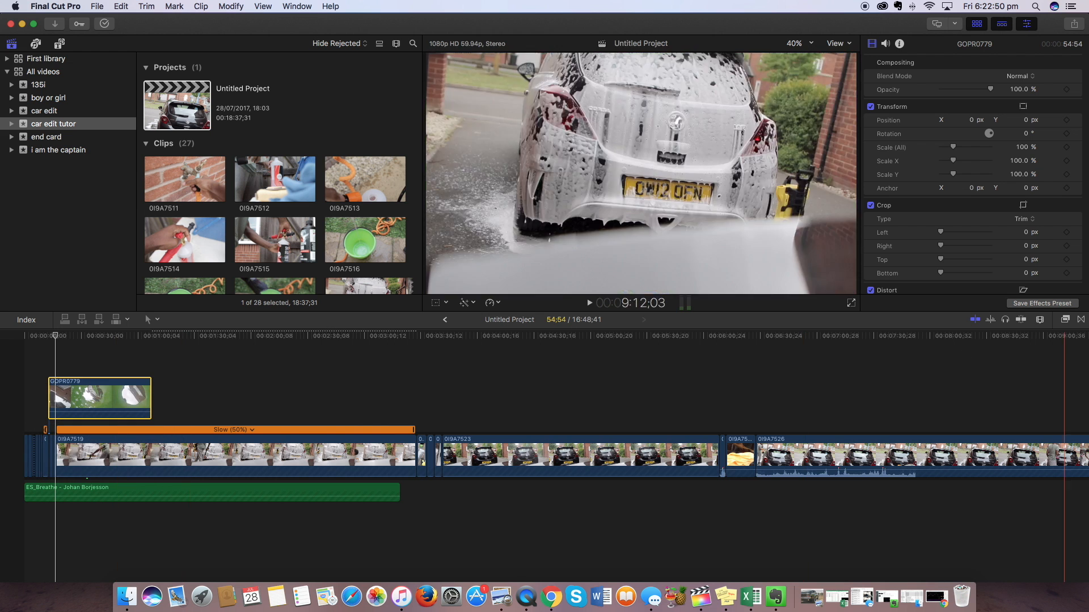
- Insert clip GOPR0779 back into the main storyline at 16;30, directly before clip 0I9A7519
{"action": "left_click", "coordinate": [1040, 321]}
{"action": "left_click_drag", "start_coordinate": [1020, 389], "coordinate": [1051, 389]}
{"action": "key", "text": "Left"}
{"action": "key", "text": "Left"}
{"action": "key", "text": "Left"}
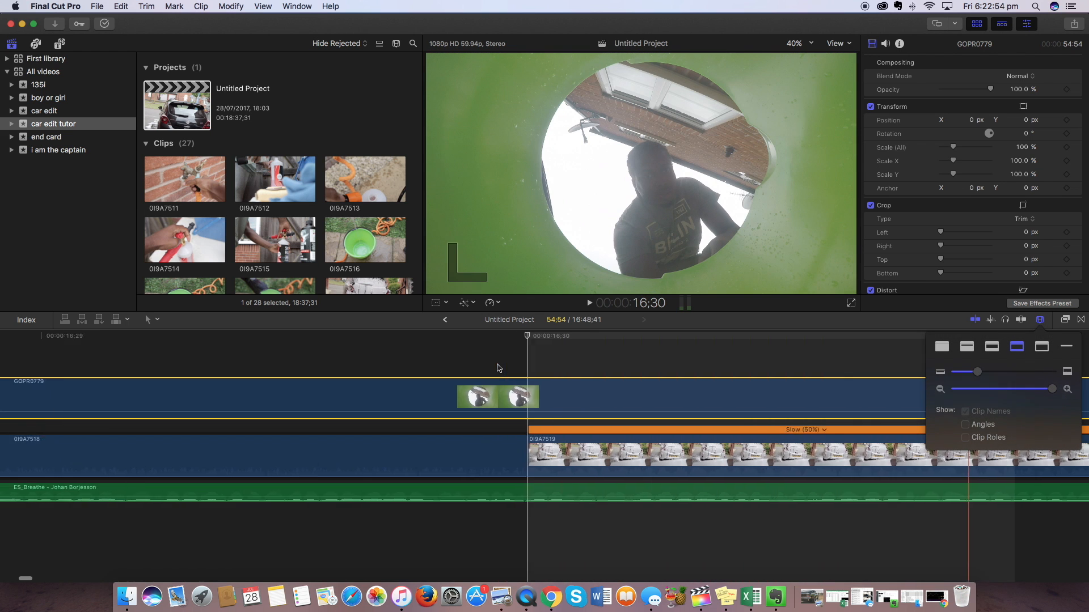
{"action": "scroll", "coordinate": [491, 368], "scroll_direction": "left", "scroll_amount": 1}
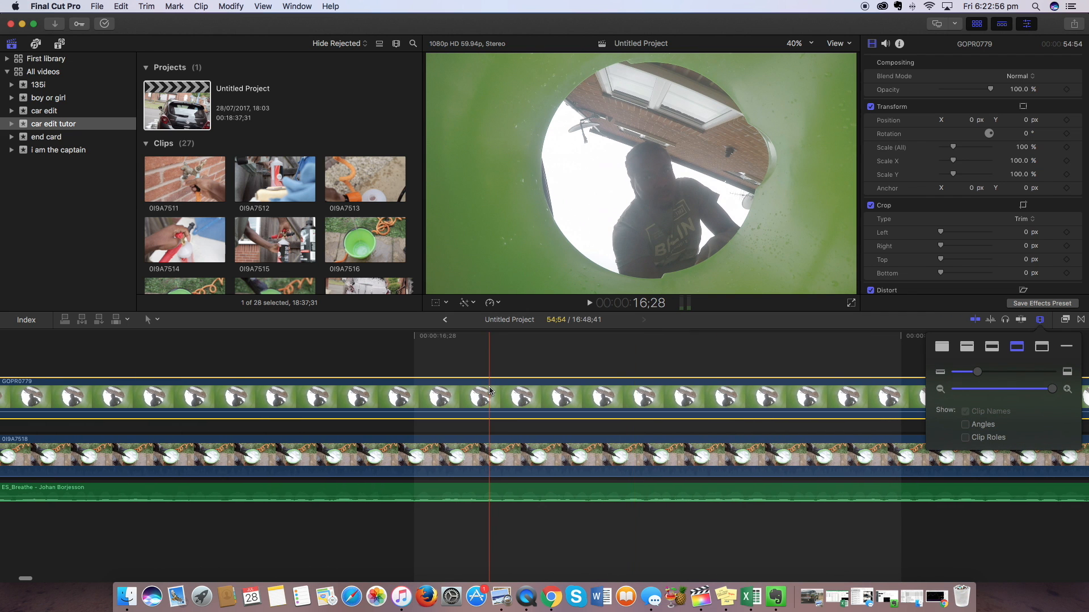
{"action": "scroll", "coordinate": [305, 380], "scroll_direction": "left", "scroll_amount": 5}
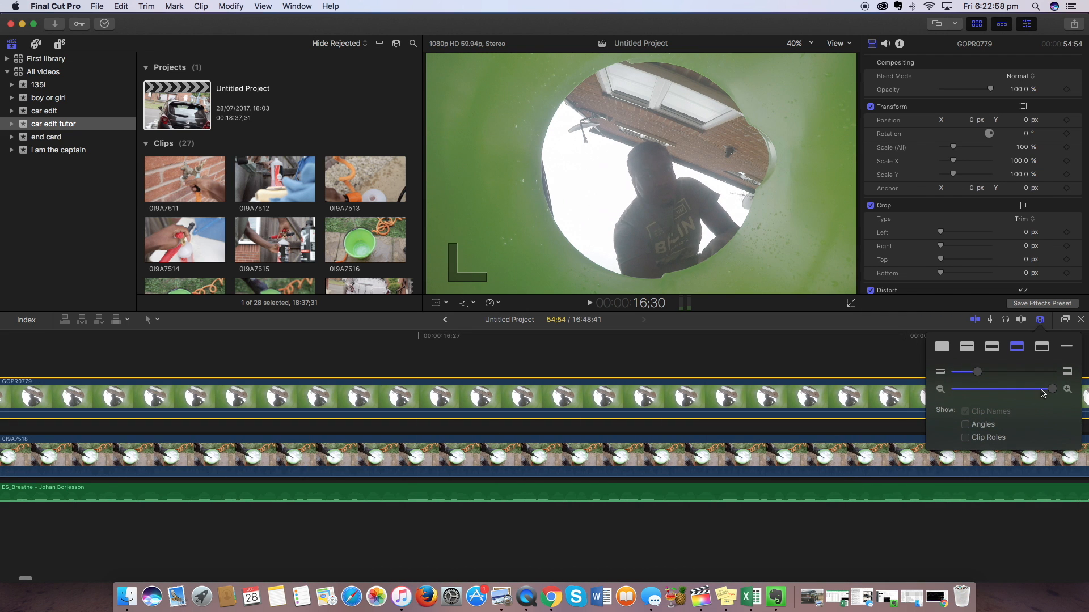
{"action": "left_click_drag", "start_coordinate": [1043, 393], "coordinate": [1043, 390]}
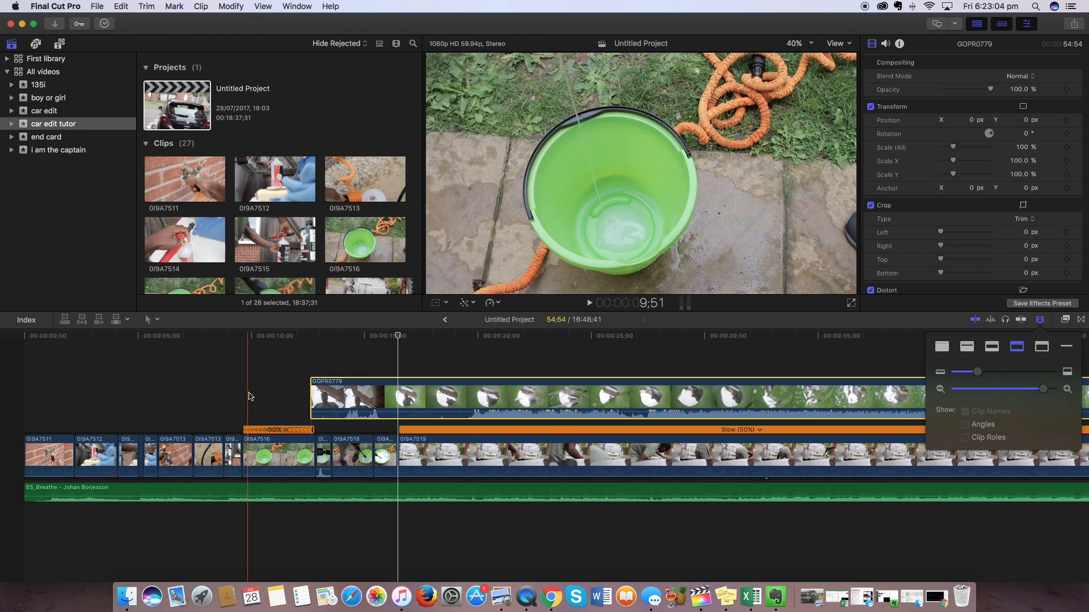
{"action": "left_click_drag", "start_coordinate": [344, 404], "coordinate": [389, 406]}
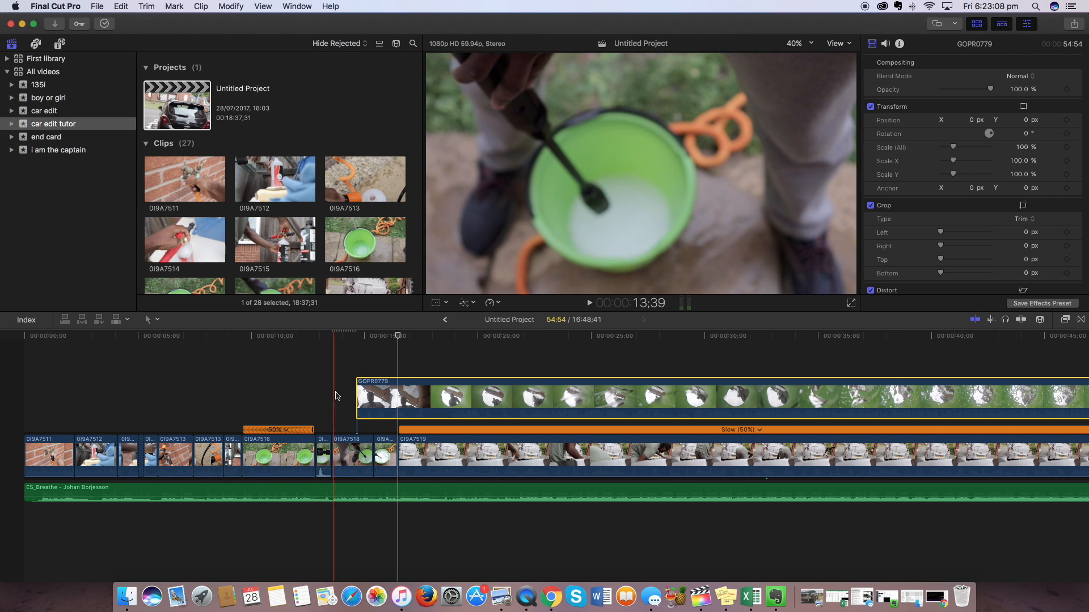
{"action": "left_click_drag", "start_coordinate": [390, 386], "coordinate": [409, 418]}
- Move the ES_Breathe music back so it begins at the start of the timeline
{"action": "scroll", "coordinate": [413, 418], "scroll_direction": "right", "scroll_amount": 10}
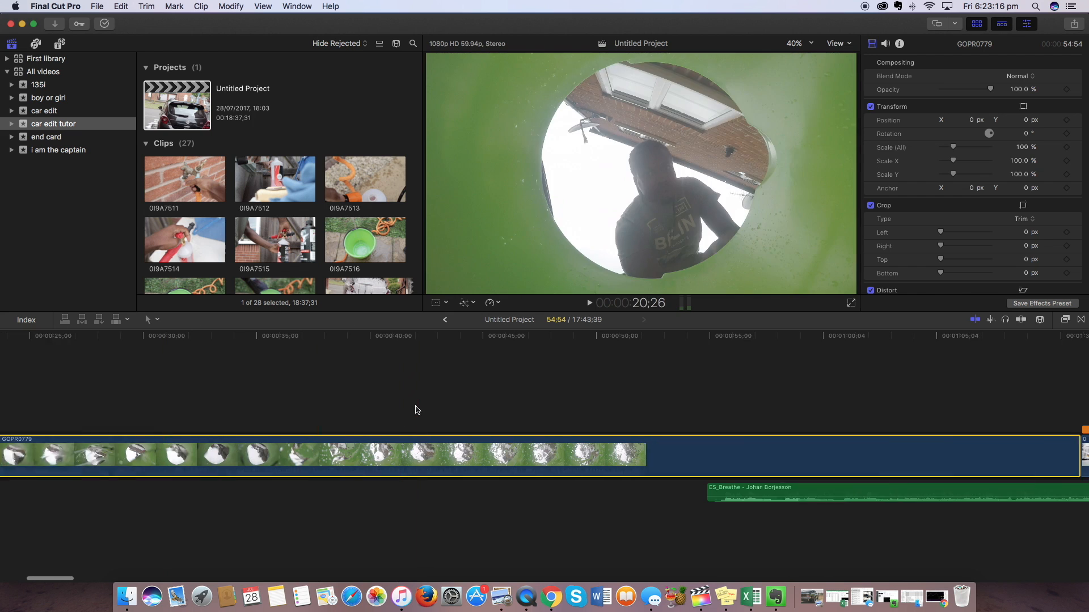
{"action": "left_click_drag", "start_coordinate": [627, 495], "coordinate": [1, 486]}
{"action": "scroll", "coordinate": [100, 401], "scroll_direction": "left", "scroll_amount": 10}
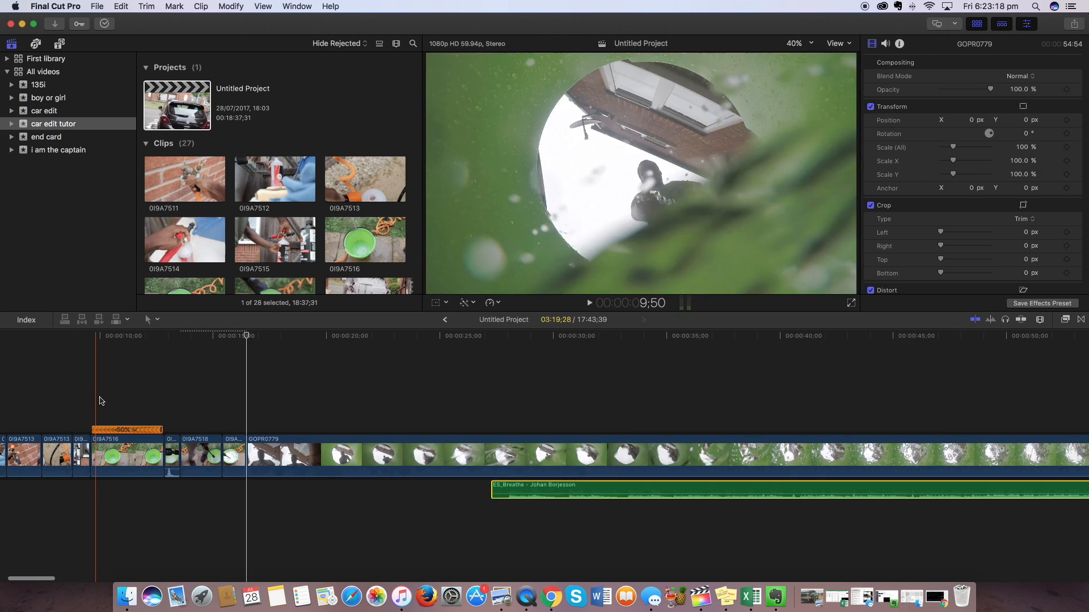
{"action": "left_click_drag", "start_coordinate": [661, 492], "coordinate": [38, 498]}
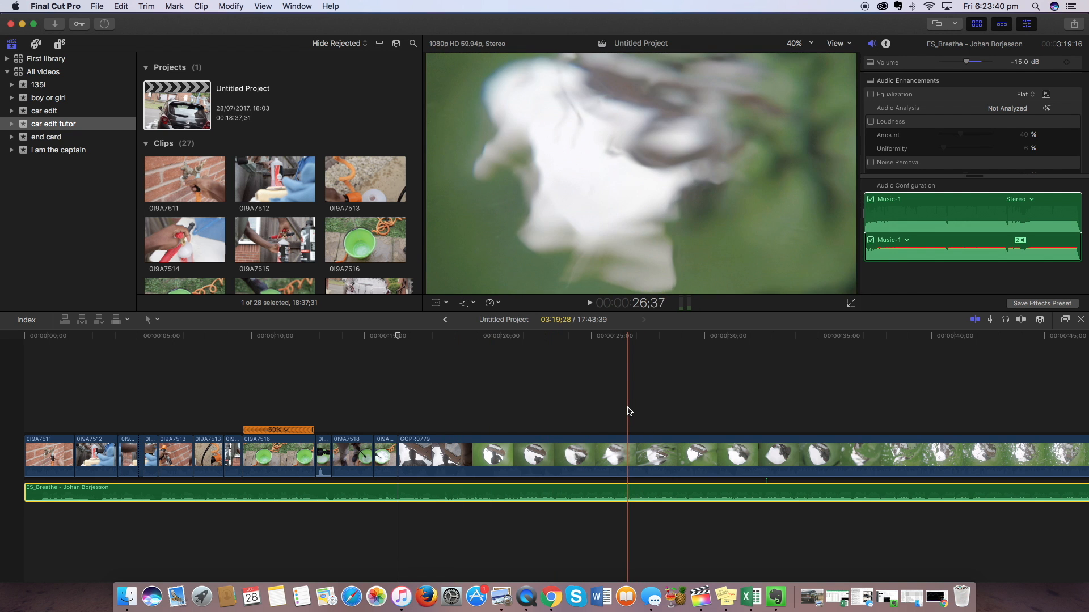
- Split clip GOPR0779 at 26;35, delete its first 10;05 segment and realign the music with the timeline start
{"action": "left_click", "coordinate": [627, 408]}
{"action": "left_click", "coordinate": [627, 461]}
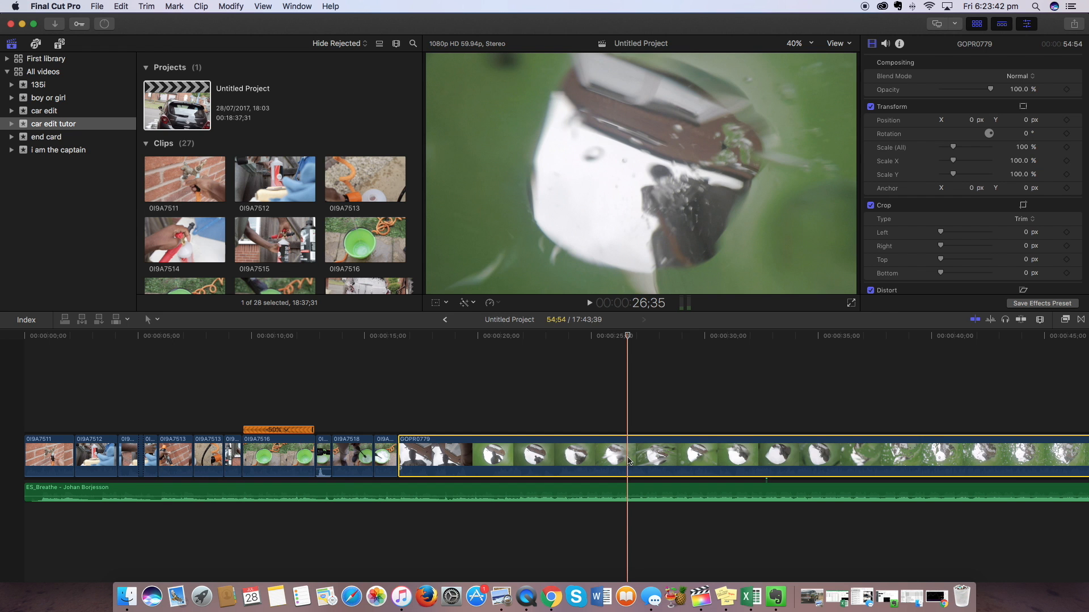
{"action": "key", "text": "super+b"}
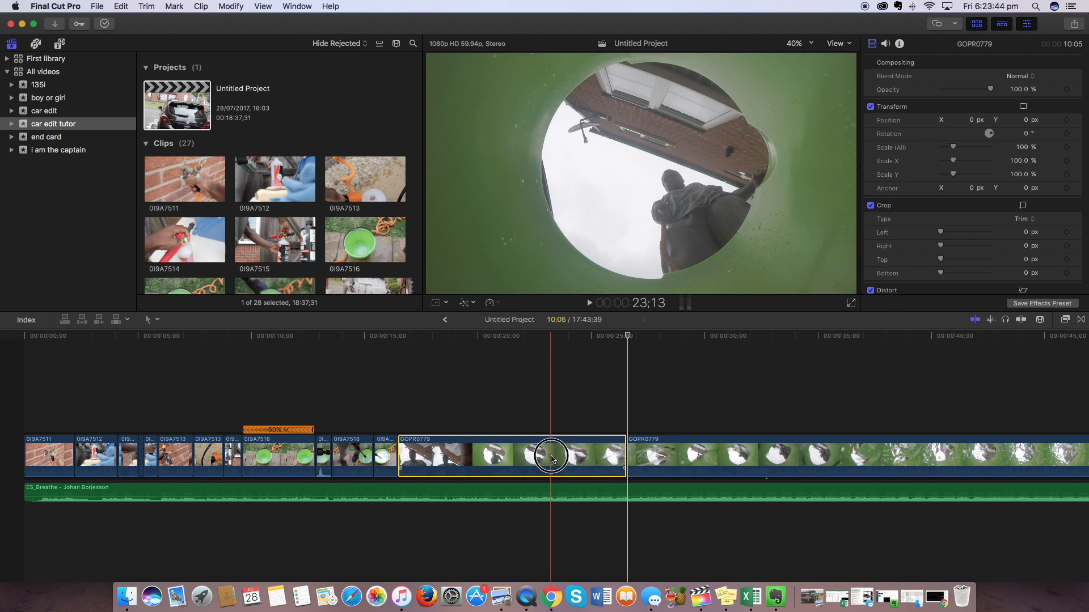
{"action": "key", "text": "BackSpace"}
{"action": "left_click_drag", "start_coordinate": [413, 488], "coordinate": [420, 428]}
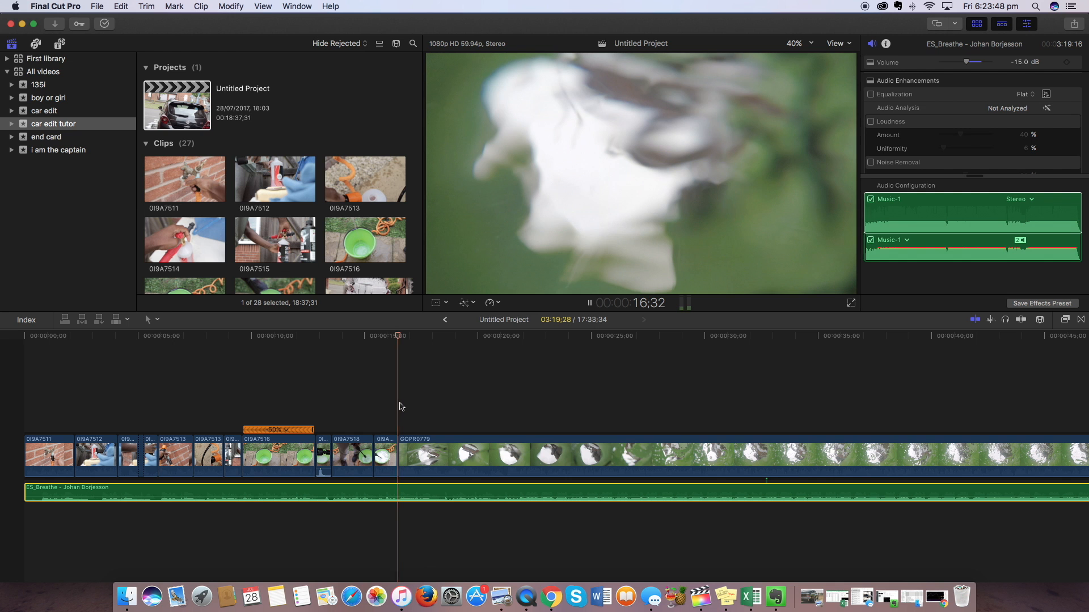
- Slow clip GOPR0779 to 50% speed and return the music to the timeline start
{"action": "key", "text": "space"}
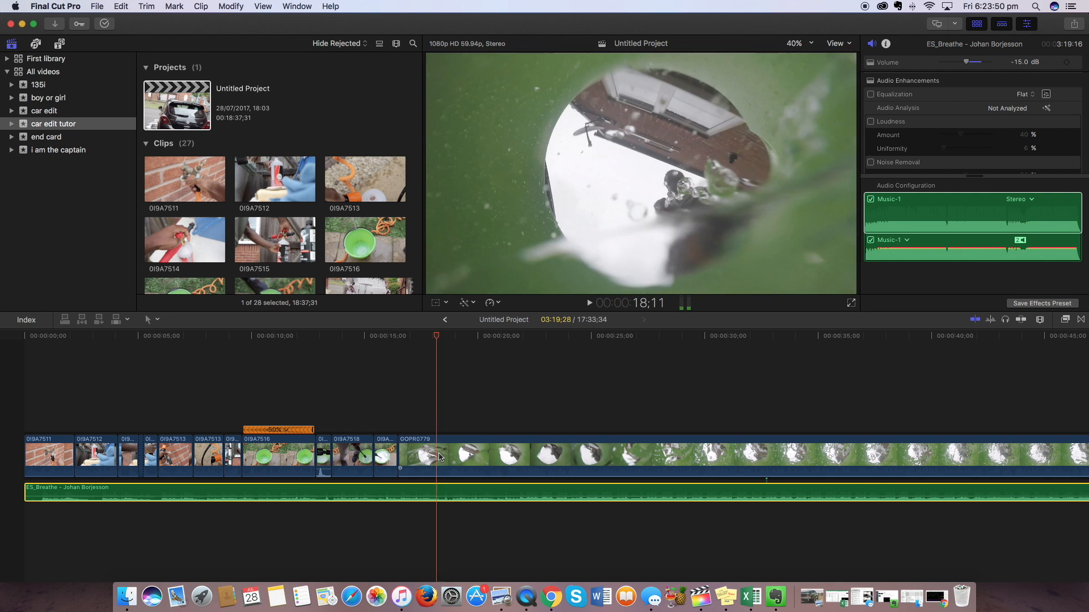
{"action": "left_click", "coordinate": [439, 458]}
{"action": "left_click", "coordinate": [495, 303]}
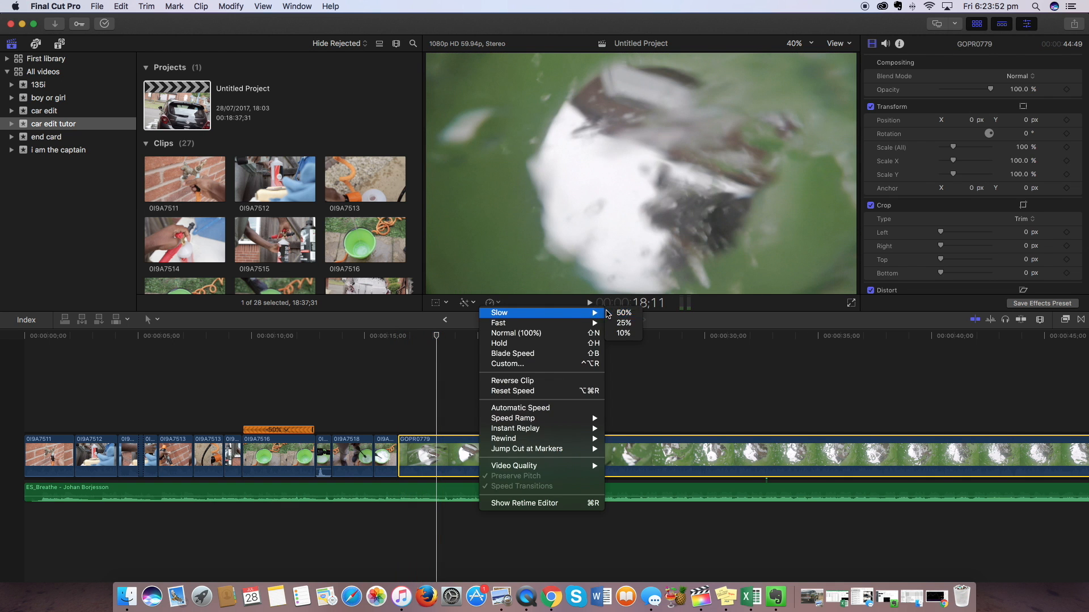
{"action": "left_click", "coordinate": [623, 313]}
{"action": "left_click_drag", "start_coordinate": [272, 487], "coordinate": [40, 486]}
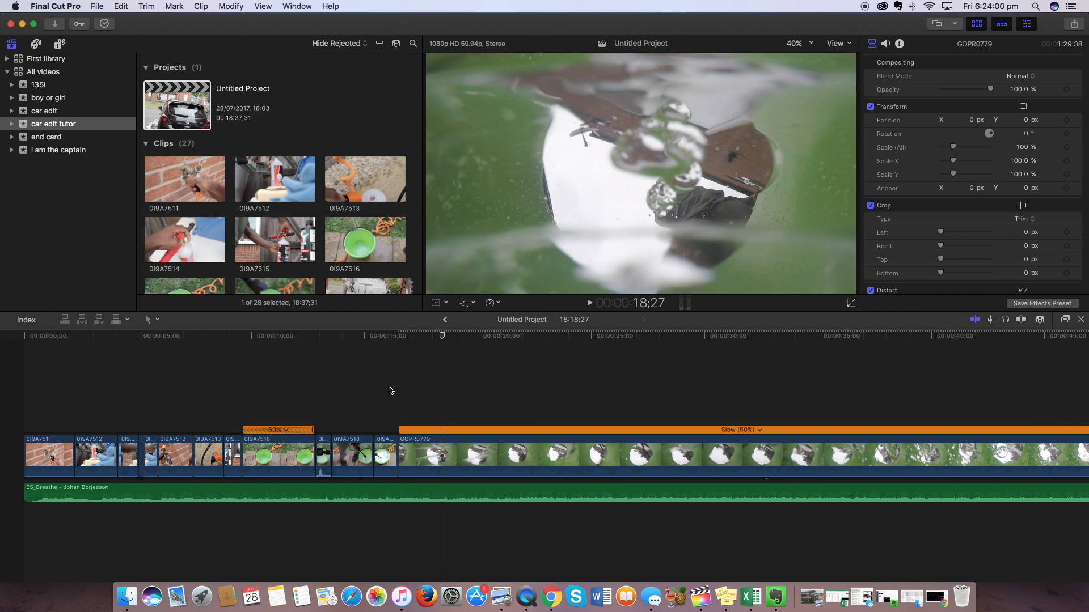
- Split clip GOPR0779 at 18;27 and delete the segment that follows, up to a cut at 1:14;03
{"action": "key", "text": "super+b"}
{"action": "scroll", "coordinate": [588, 409], "scroll_direction": "right", "scroll_amount": 10}
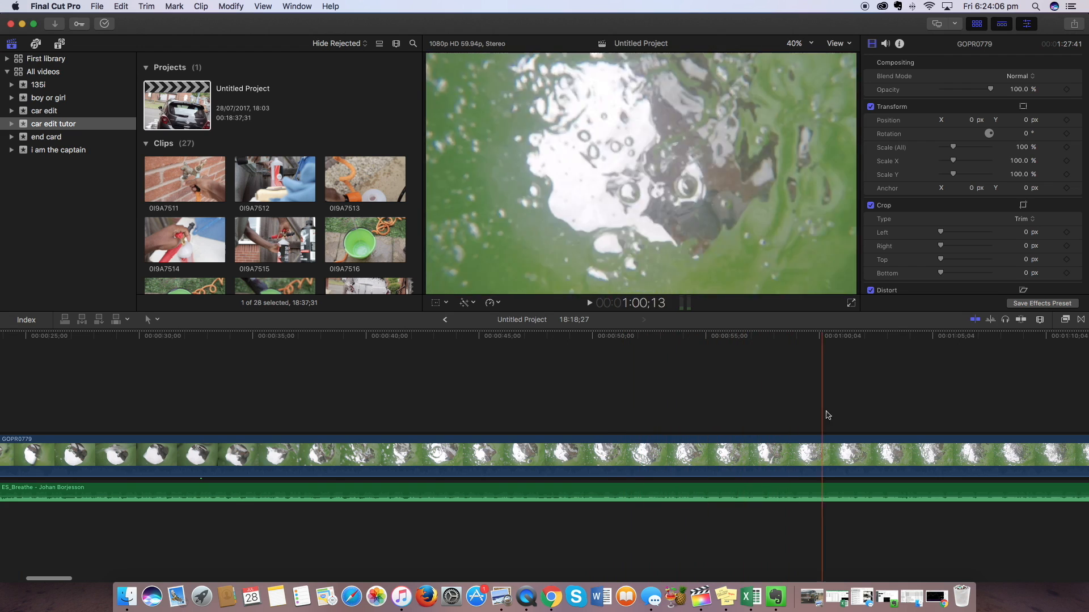
{"action": "scroll", "coordinate": [927, 417], "scroll_direction": "right", "scroll_amount": 6}
{"action": "scroll", "coordinate": [907, 412], "scroll_direction": "right", "scroll_amount": 8}
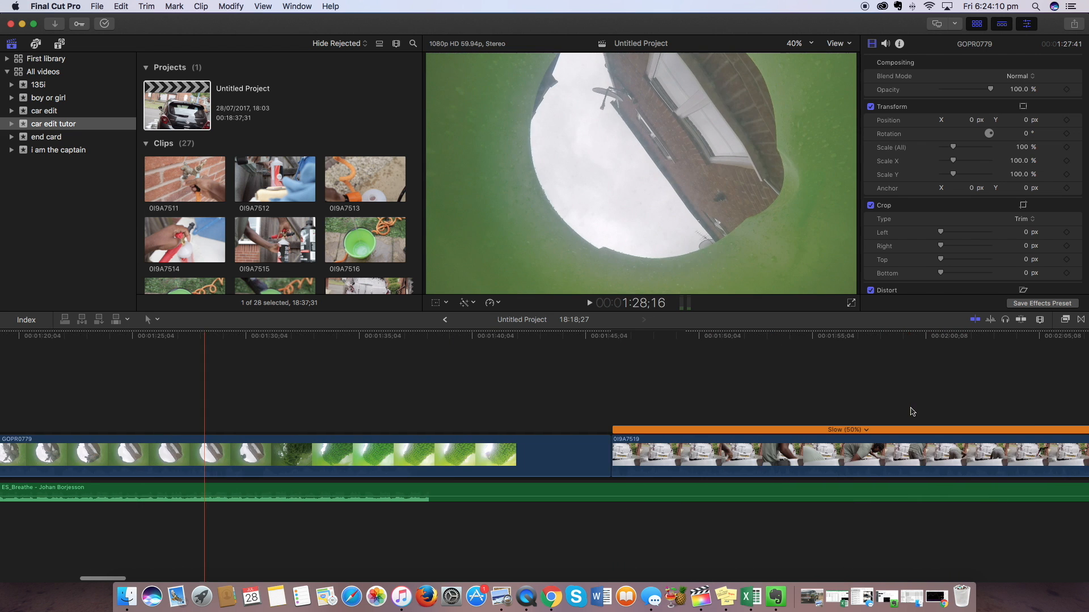
{"action": "scroll", "coordinate": [502, 391], "scroll_direction": "left", "scroll_amount": 9}
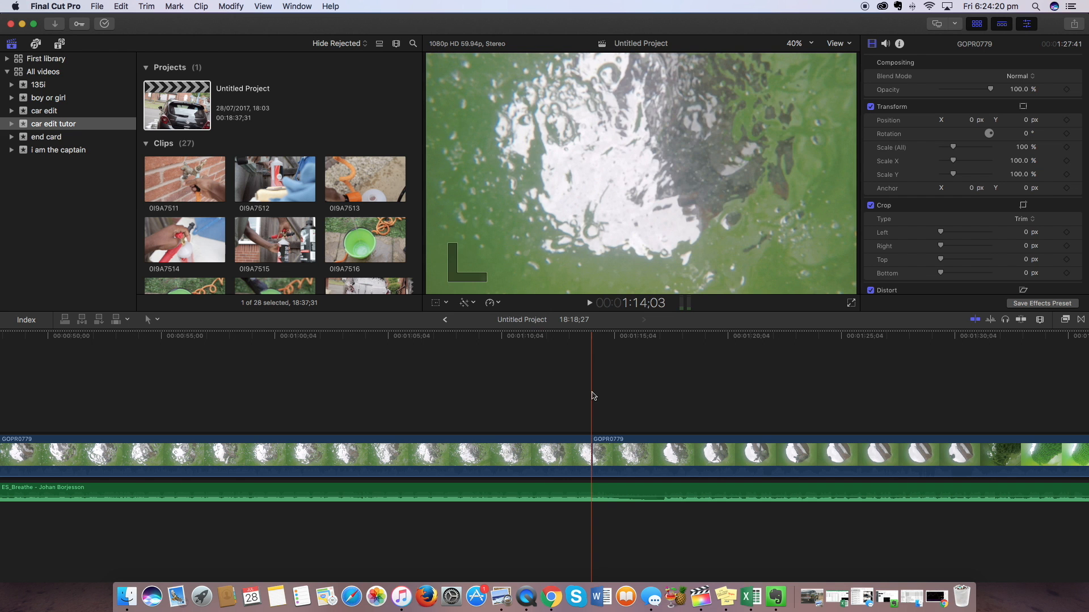
{"action": "left_click", "coordinate": [547, 445]}
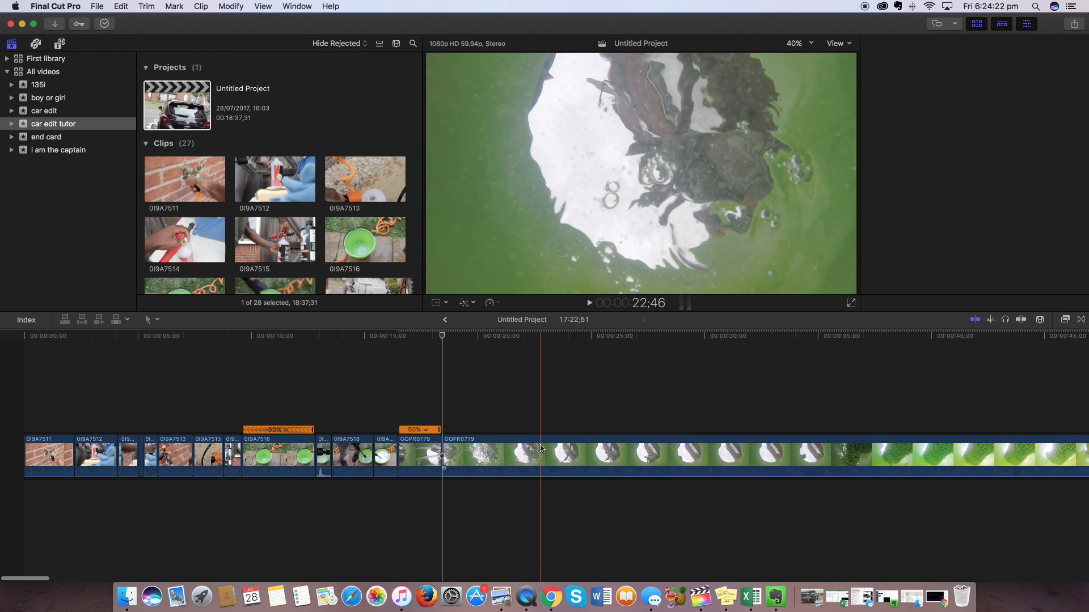
- Delete the next GOPR0779 segment right after the 18;27 cut and realign the music with the timeline start
{"action": "left_click", "coordinate": [513, 461]}
{"action": "key", "text": "Delete"}
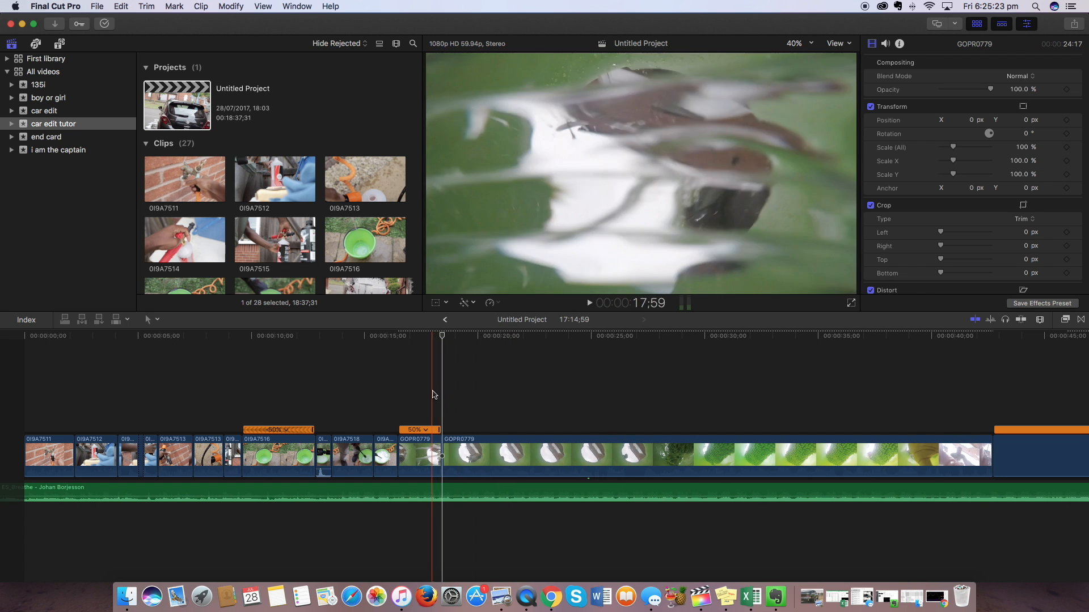
{"action": "left_click", "coordinate": [514, 490]}
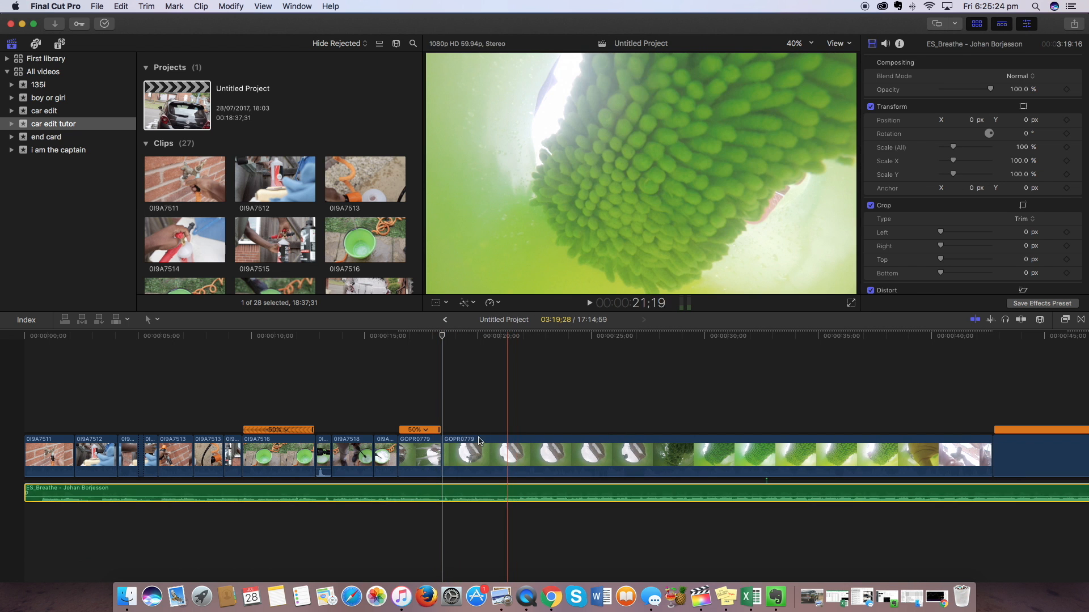
- Cut out the part of clip GOPR0779 from about 19 seconds to 27;23 and realign the music with the timeline start
{"action": "left_click", "coordinate": [427, 396]}
{"action": "key", "text": "space"}
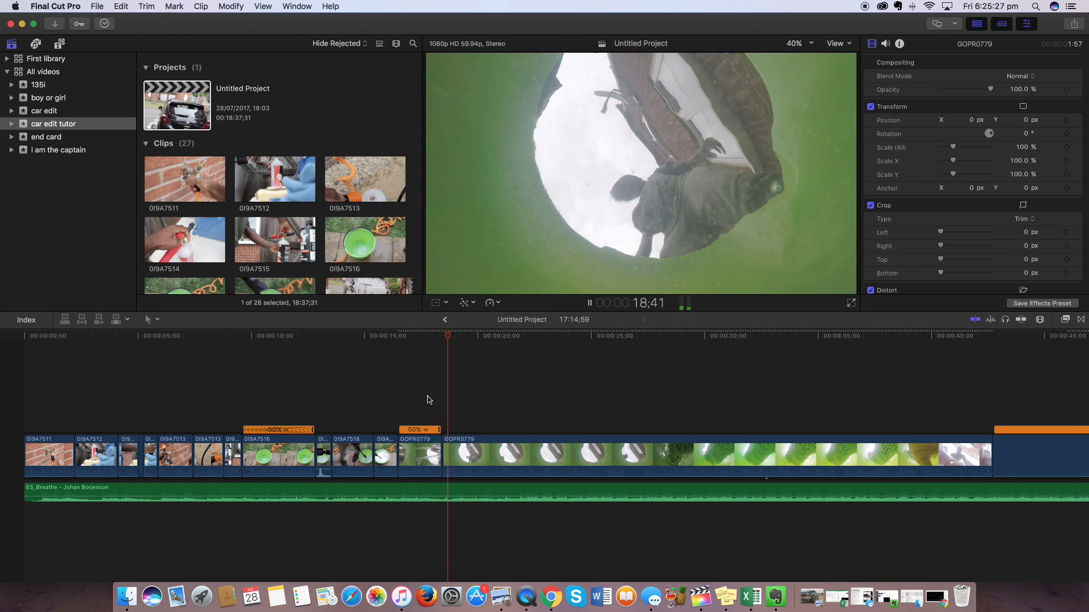
{"action": "scroll", "coordinate": [454, 406], "scroll_direction": "right", "scroll_amount": 1}
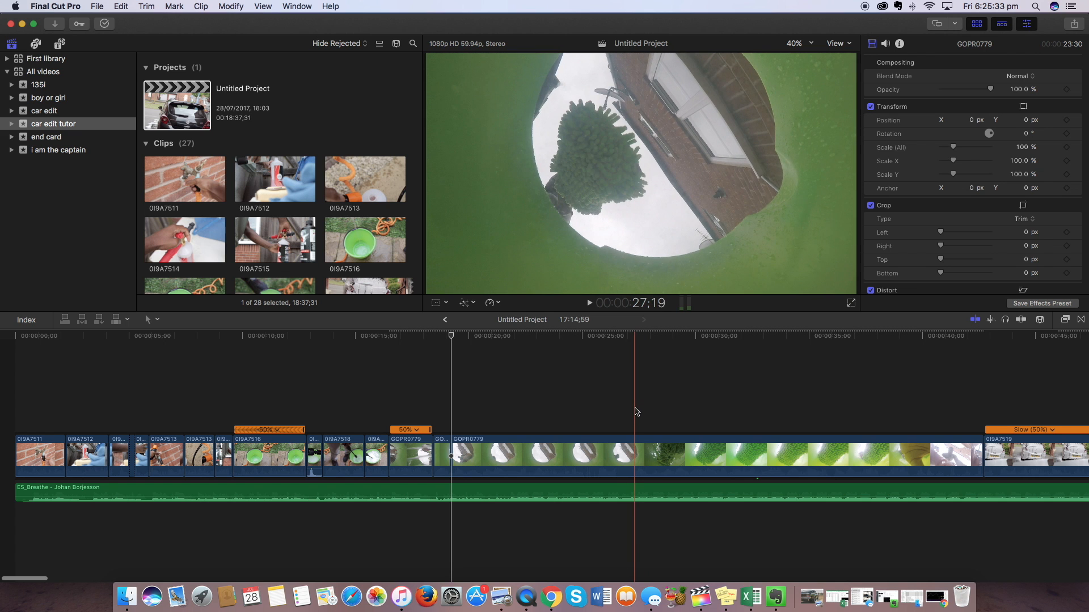
{"action": "scroll", "coordinate": [636, 413], "scroll_direction": "right", "scroll_amount": 1}
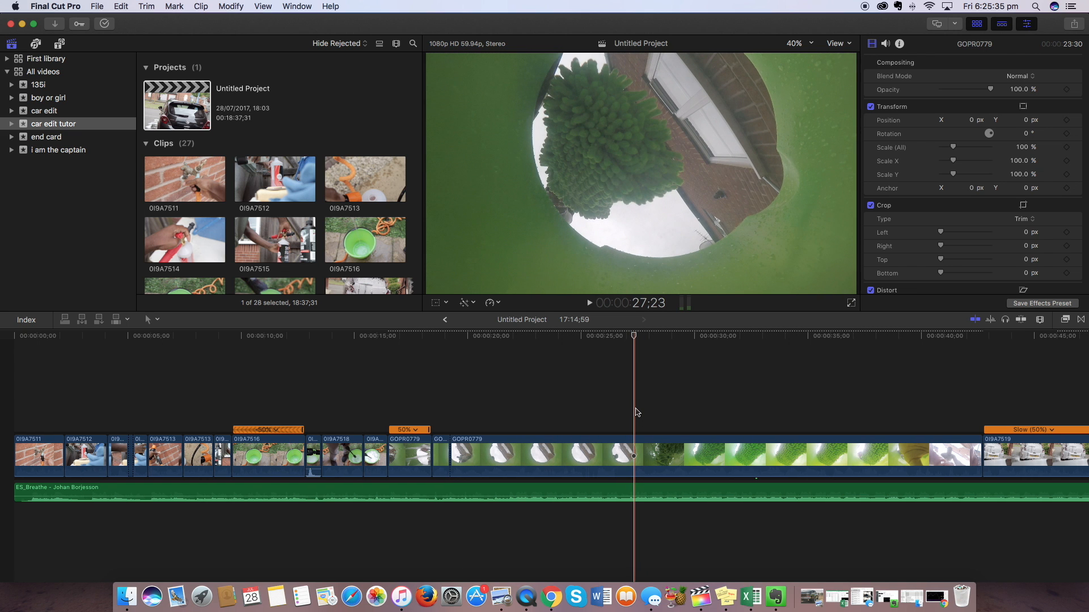
{"action": "left_click", "coordinate": [596, 453]}
{"action": "key", "text": "Delete"}
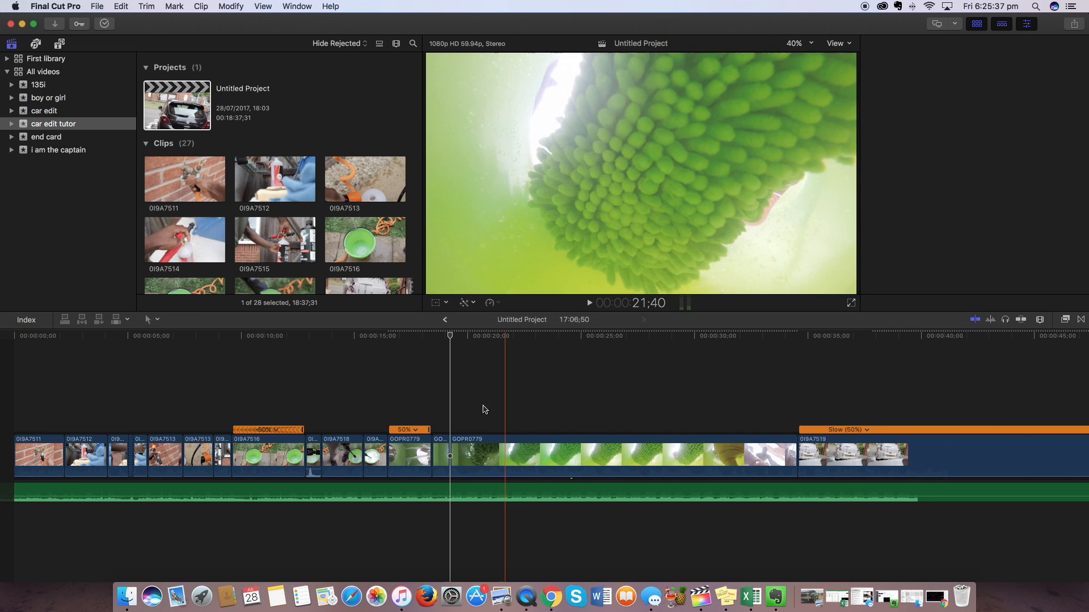
{"action": "left_click", "coordinate": [475, 489]}
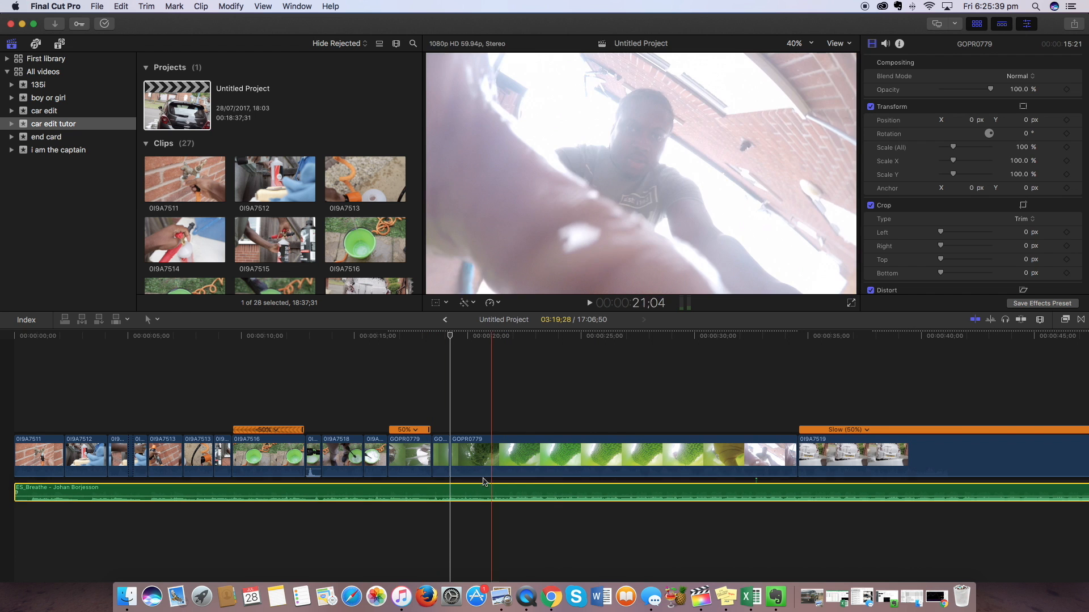
- Split clip GOPR0779 at about 20;22, delete its last 14;13 before clip 0I9A7519 and return the music to the timeline start
{"action": "left_click", "coordinate": [414, 389]}
{"action": "key", "text": "space"}
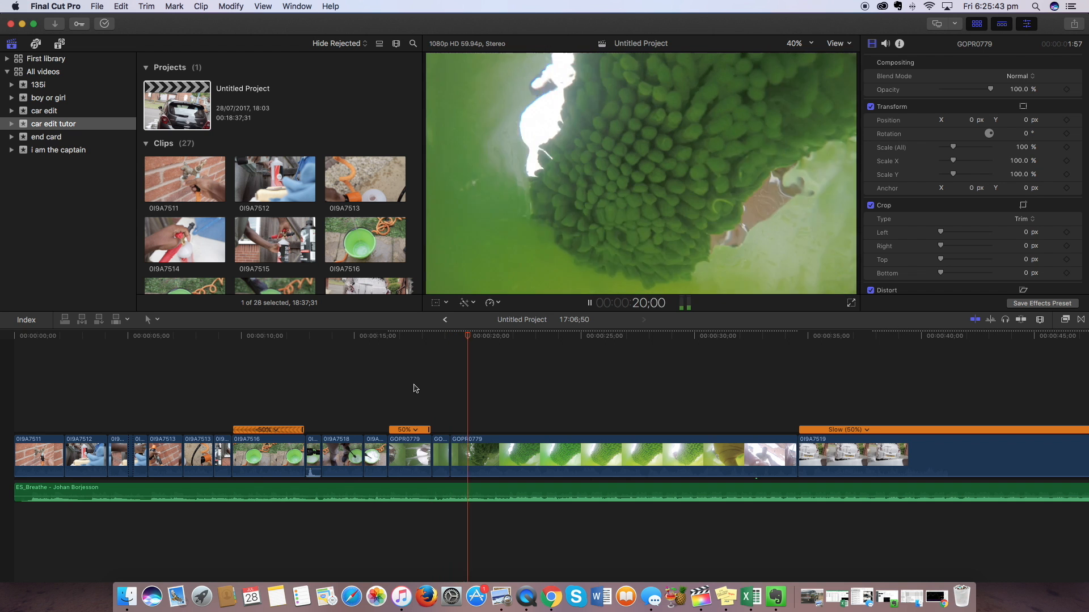
{"action": "key", "text": "space"}
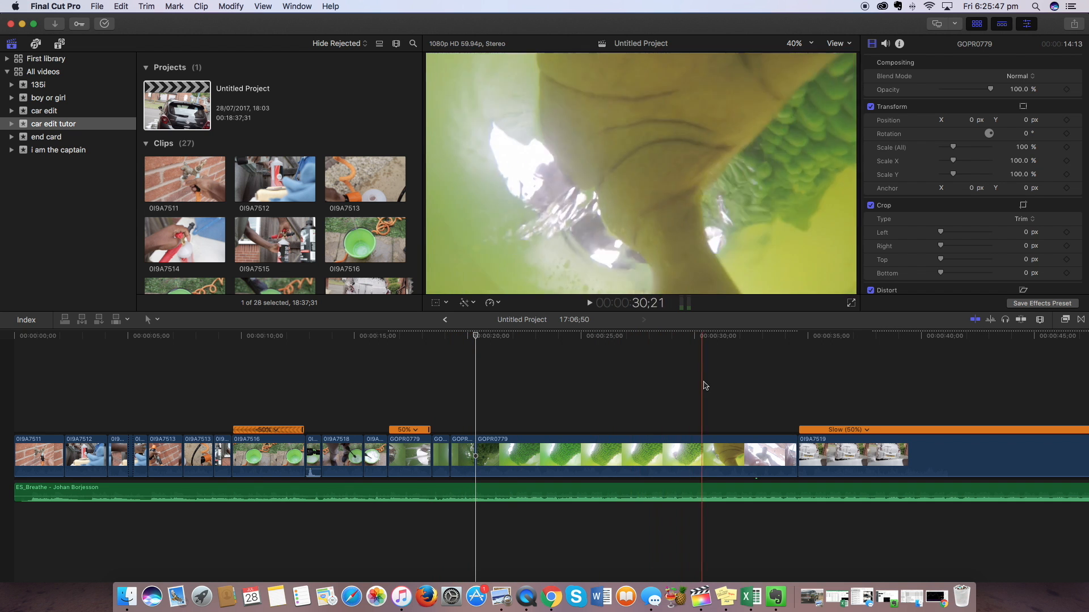
{"action": "left_click_drag", "start_coordinate": [730, 497], "coordinate": [780, 479]}
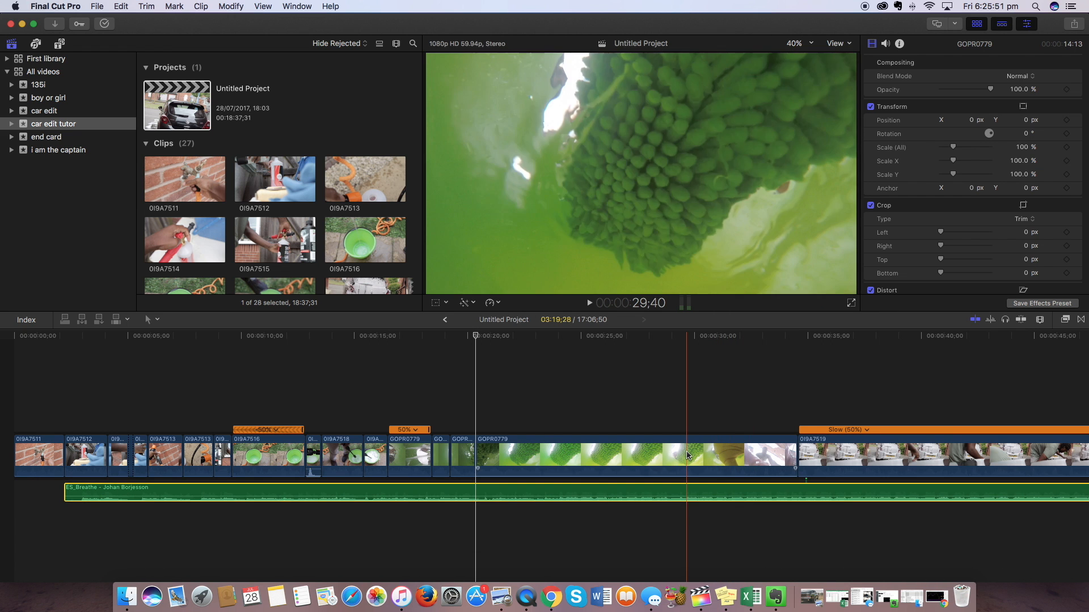
{"action": "left_click", "coordinate": [688, 456]}
{"action": "key", "text": "Delete"}
{"action": "left_click_drag", "start_coordinate": [486, 498], "coordinate": [409, 495]}
- Move clip GOPR0780 out of the main storyline to an earlier connected position above clip 0I9A7526
{"action": "scroll", "coordinate": [504, 410], "scroll_direction": "right", "scroll_amount": 3}
{"action": "scroll", "coordinate": [505, 411], "scroll_direction": "right", "scroll_amount": 1}
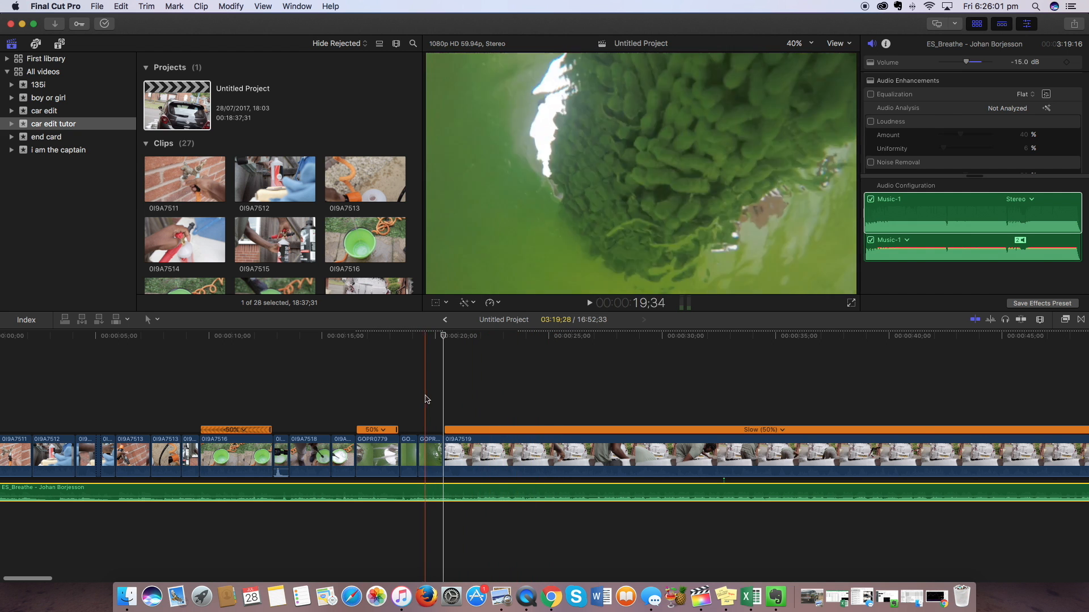
{"action": "scroll", "coordinate": [491, 401], "scroll_direction": "right", "scroll_amount": 20}
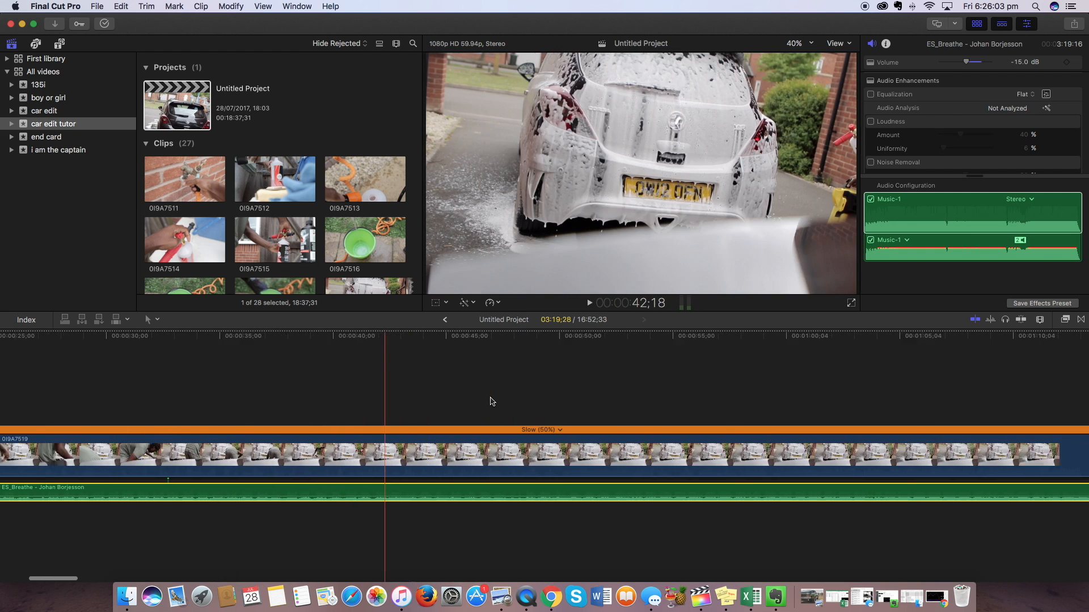
{"action": "left_click", "coordinate": [1040, 319]}
{"action": "left_click_drag", "start_coordinate": [1043, 389], "coordinate": [1027, 389]}
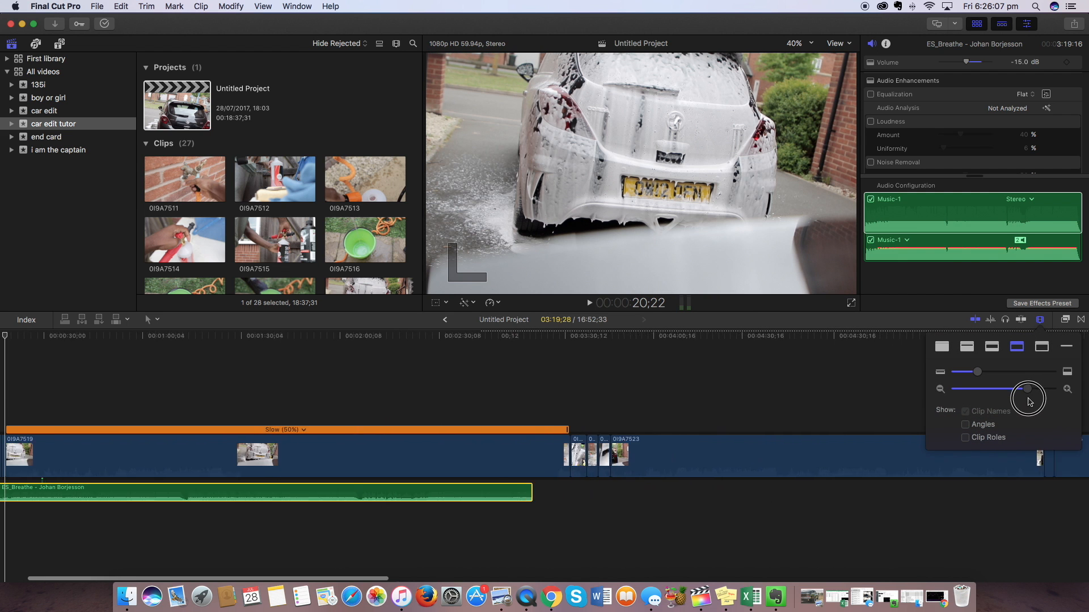
{"action": "scroll", "coordinate": [596, 393], "scroll_direction": "right", "scroll_amount": 10}
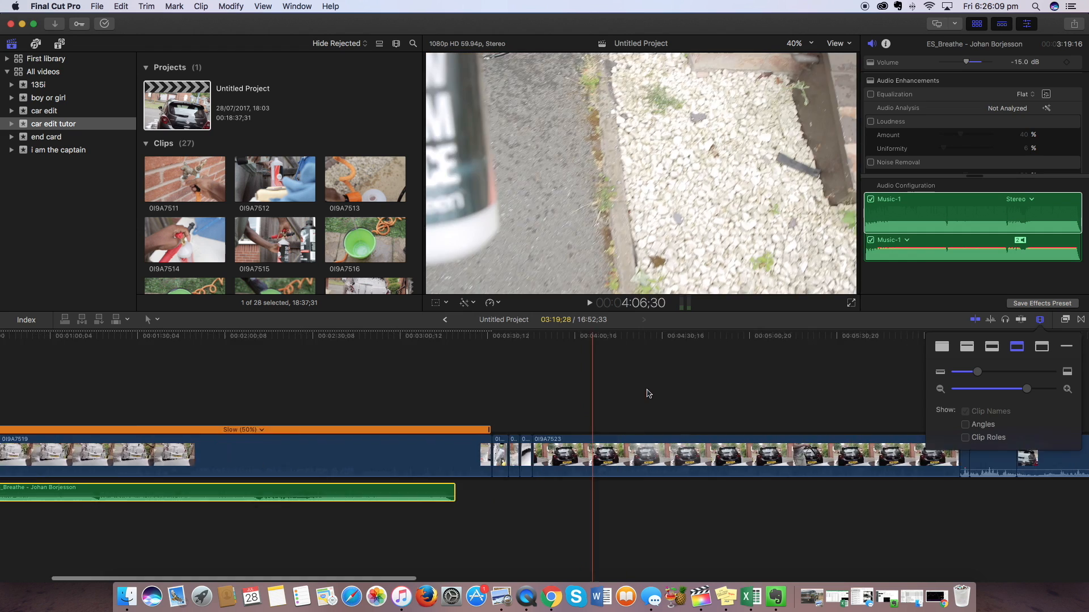
{"action": "scroll", "coordinate": [731, 394], "scroll_direction": "right", "scroll_amount": 12}
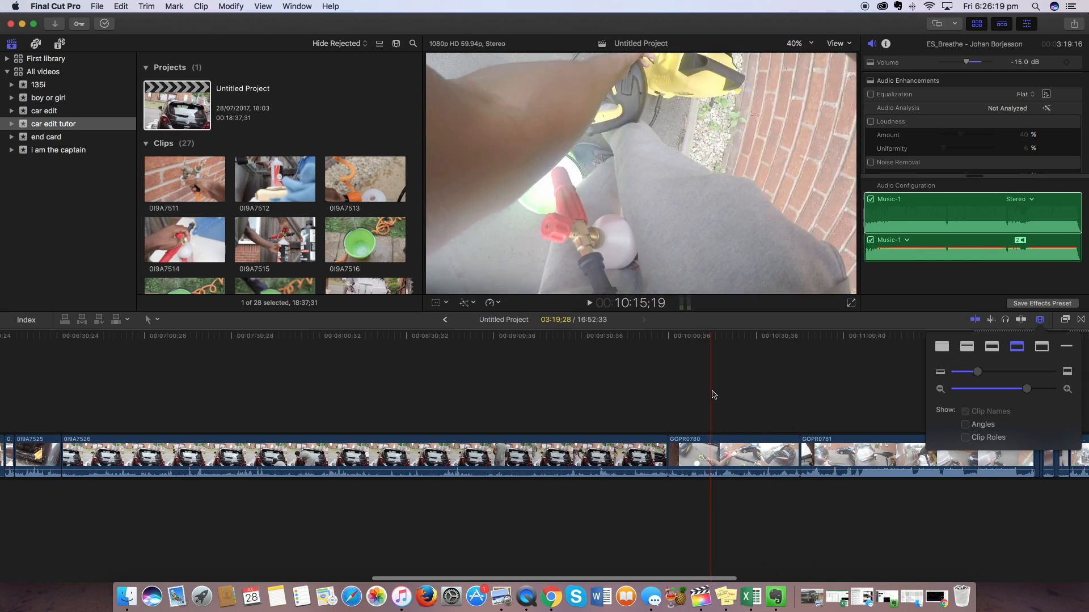
{"action": "left_click_drag", "start_coordinate": [742, 448], "coordinate": [364, 408]}
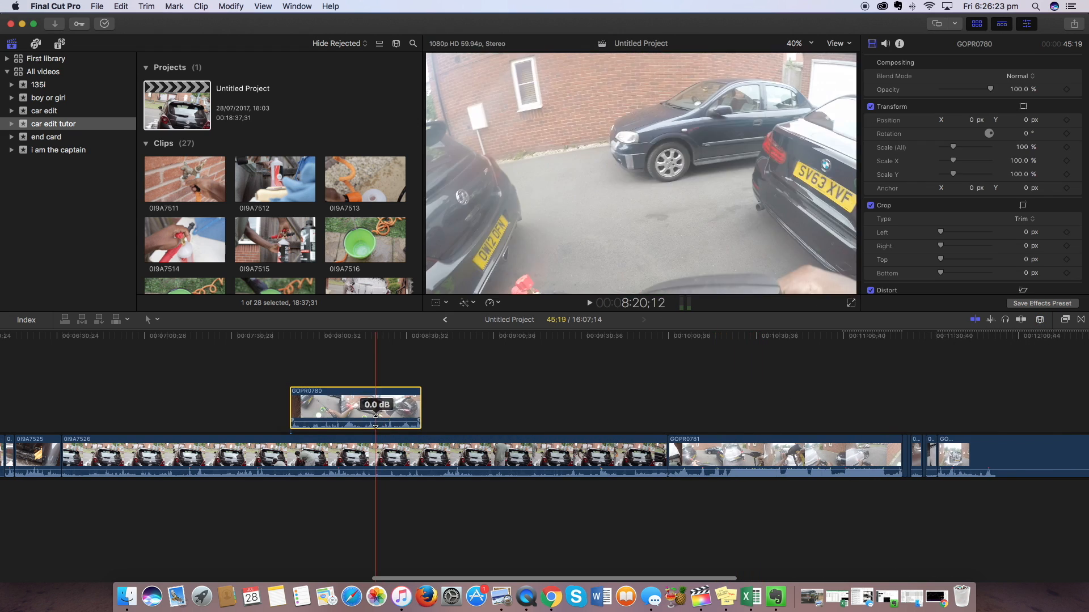
{"action": "scroll", "coordinate": [448, 398], "scroll_direction": "left", "scroll_amount": 10}
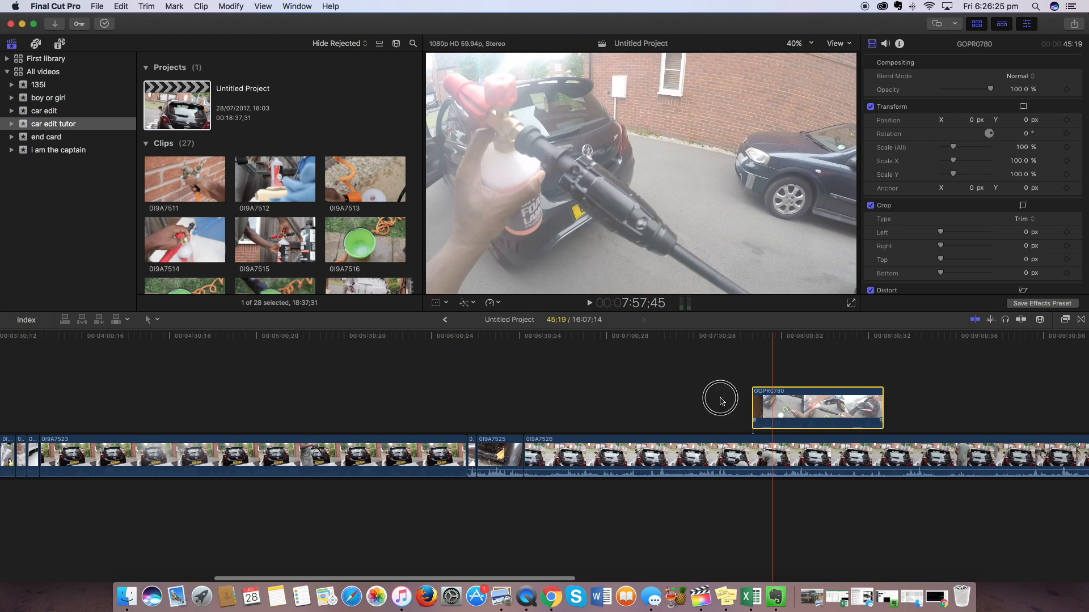
- Move clip GOPR0780 into the main storyline directly before clip 0I9A7519 and realign the music with the timeline start
{"action": "left_click_drag", "start_coordinate": [759, 404], "coordinate": [170, 403]}
{"action": "scroll", "coordinate": [563, 390], "scroll_direction": "left", "scroll_amount": 10}
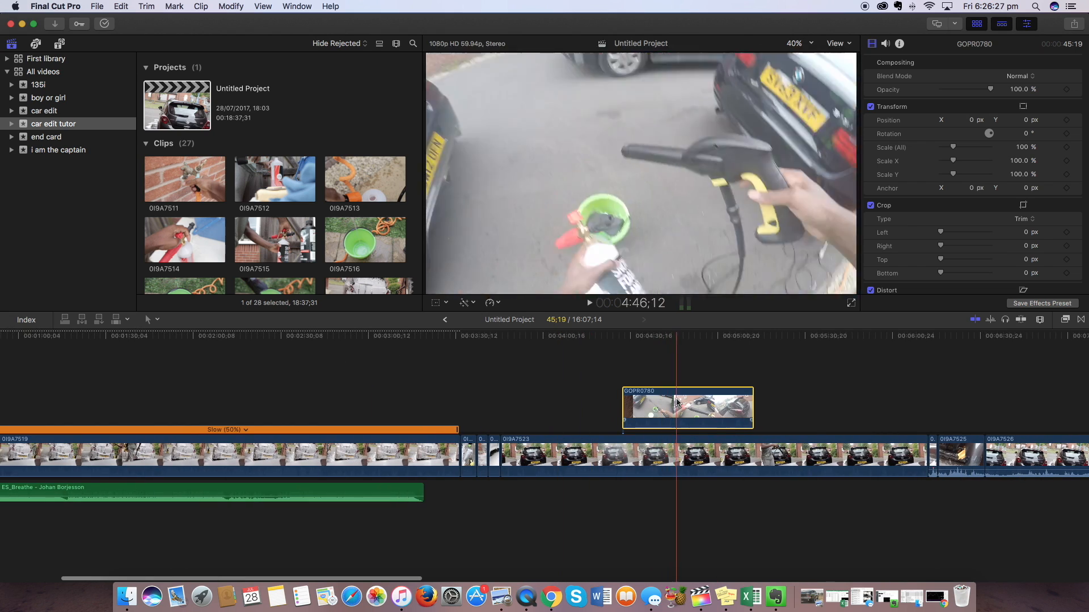
{"action": "left_click_drag", "start_coordinate": [673, 406], "coordinate": [168, 404]}
{"action": "scroll", "coordinate": [371, 402], "scroll_direction": "left", "scroll_amount": 10}
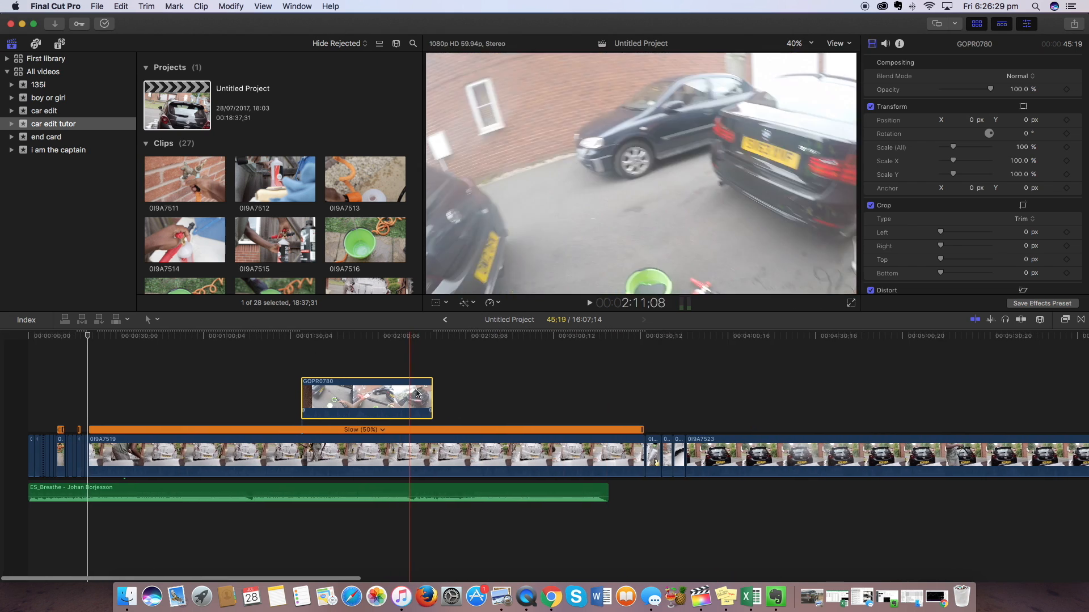
{"action": "left_click_drag", "start_coordinate": [371, 402], "coordinate": [14, 496]}
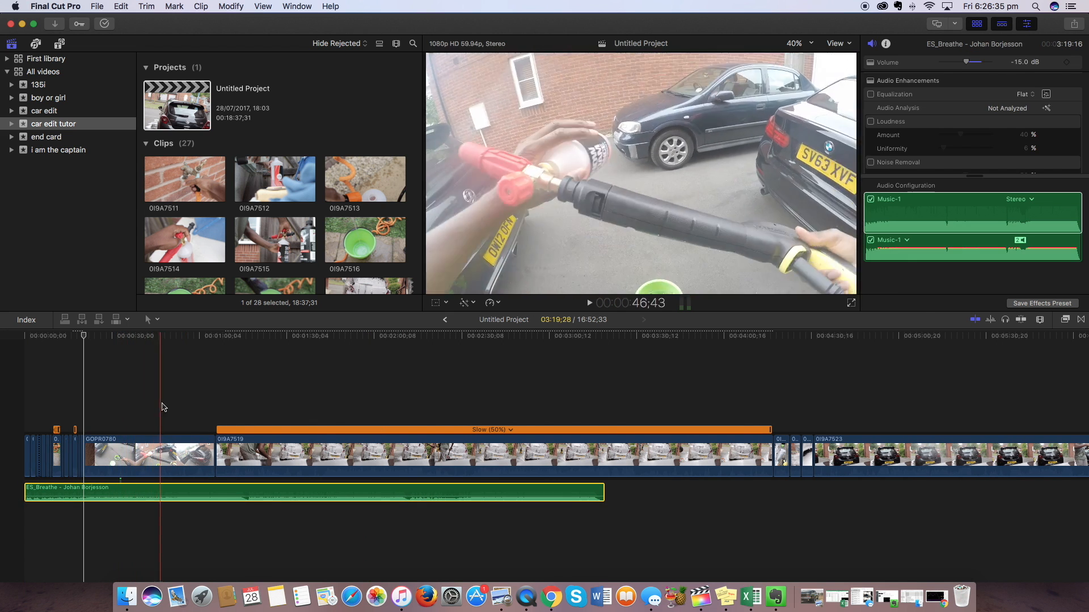
- Cut away the beginning of clip GOPR0780 up to 48;49 and keep the music aligned with the timeline start
{"action": "left_click", "coordinate": [156, 410]}
{"action": "key", "text": "space"}
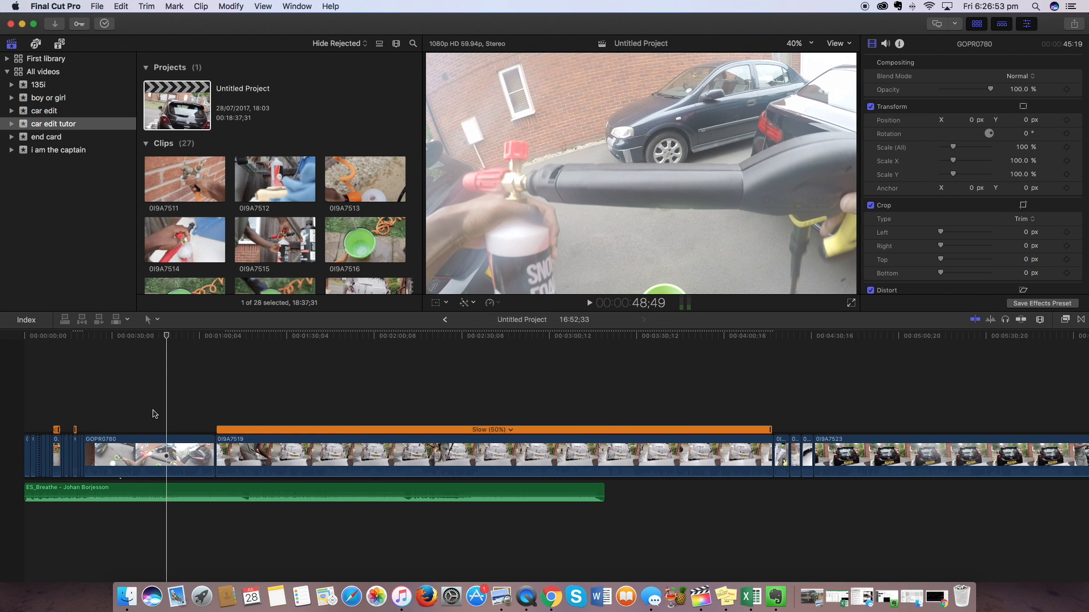
{"action": "mouse_move", "coordinate": [141, 496]}
{"action": "left_mouse_down"}
{"action": "mouse_move", "coordinate": [191, 494]}
{"action": "mouse_move", "coordinate": [140, 493]}
{"action": "left_mouse_up"}
{"action": "left_click", "coordinate": [143, 462]}
{"action": "key", "text": "Delete"}
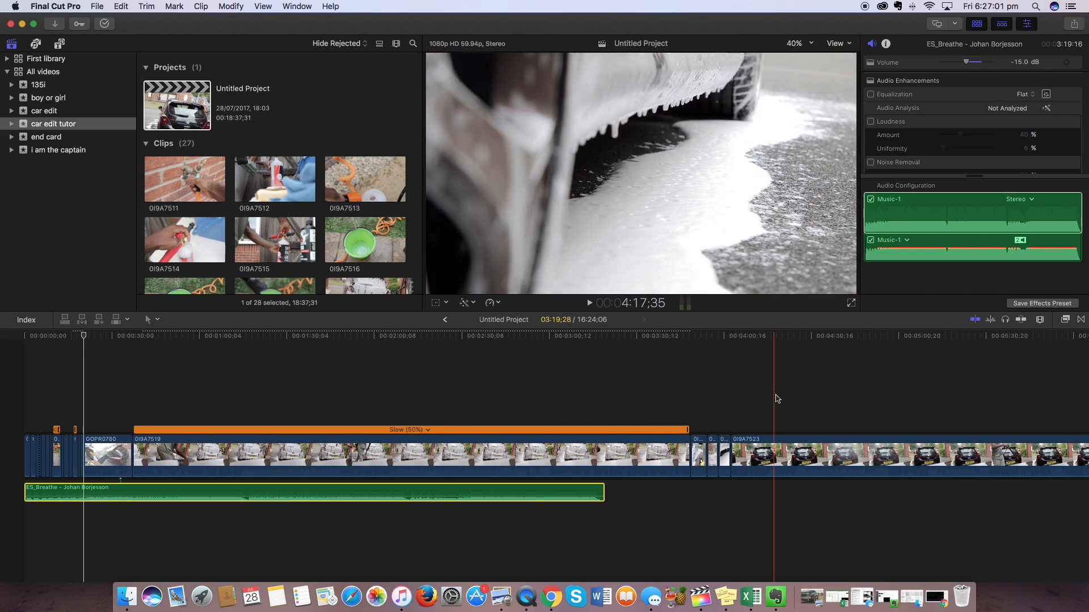
- Slow the remaining GOPR0780 clip to 50% speed and return the music to the timeline start
{"action": "left_click", "coordinate": [1043, 321]}
{"action": "left_click_drag", "start_coordinate": [1030, 389], "coordinate": [1040, 391]}
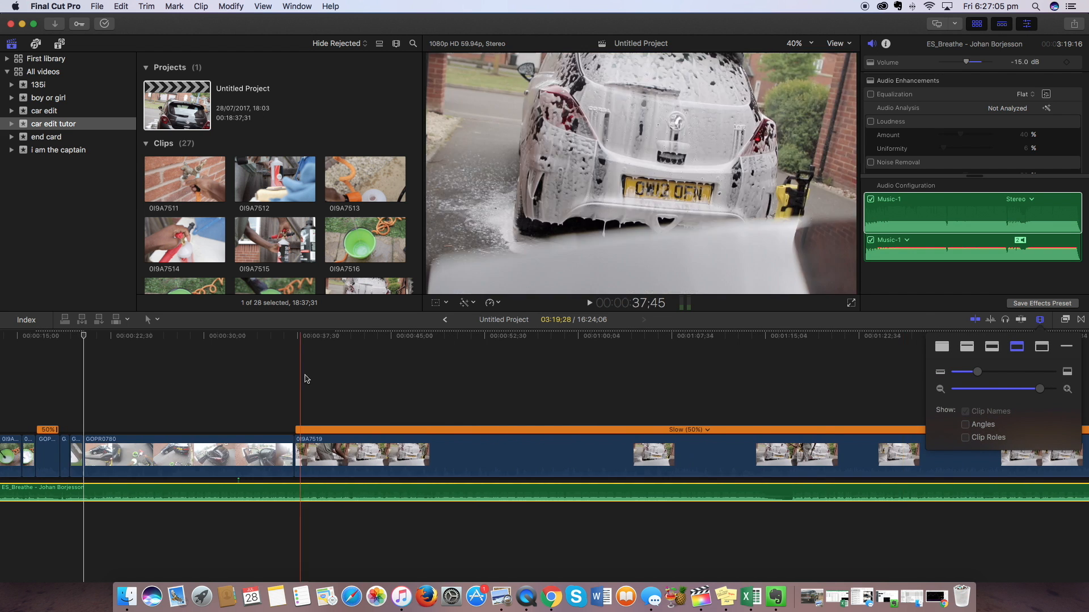
{"action": "scroll", "coordinate": [306, 381], "scroll_direction": "left", "scroll_amount": 4}
{"action": "left_click", "coordinate": [267, 379]}
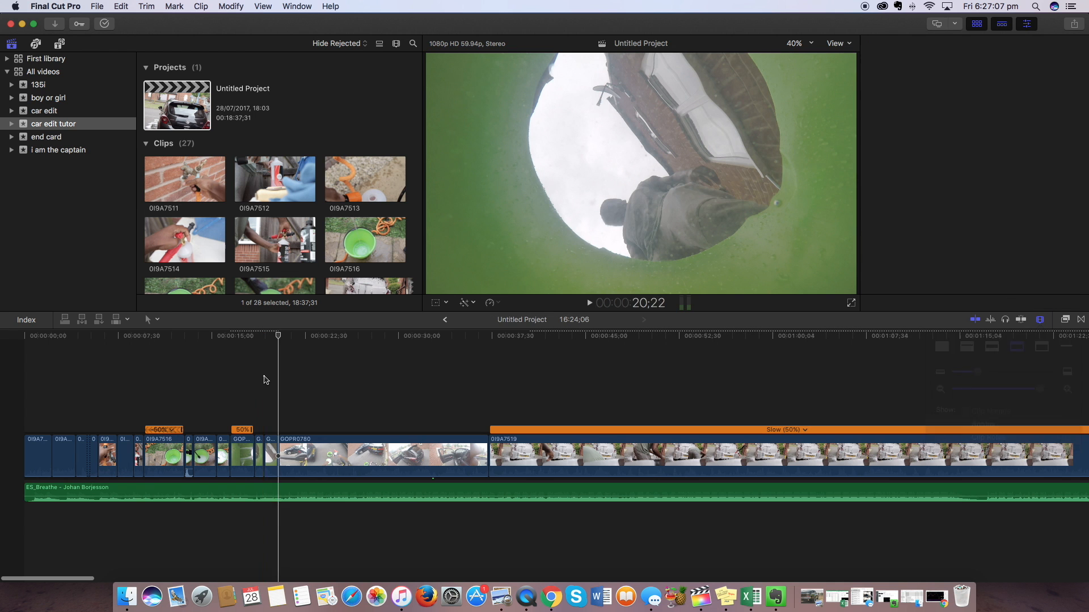
{"action": "key", "text": "space"}
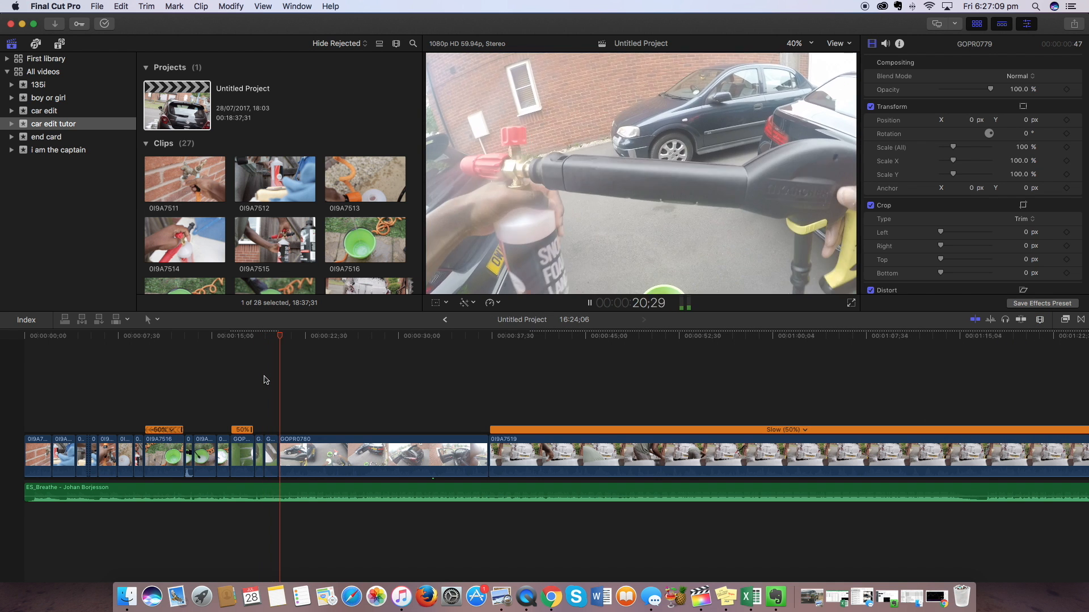
{"action": "key", "text": "space"}
{"action": "left_click", "coordinate": [313, 456]}
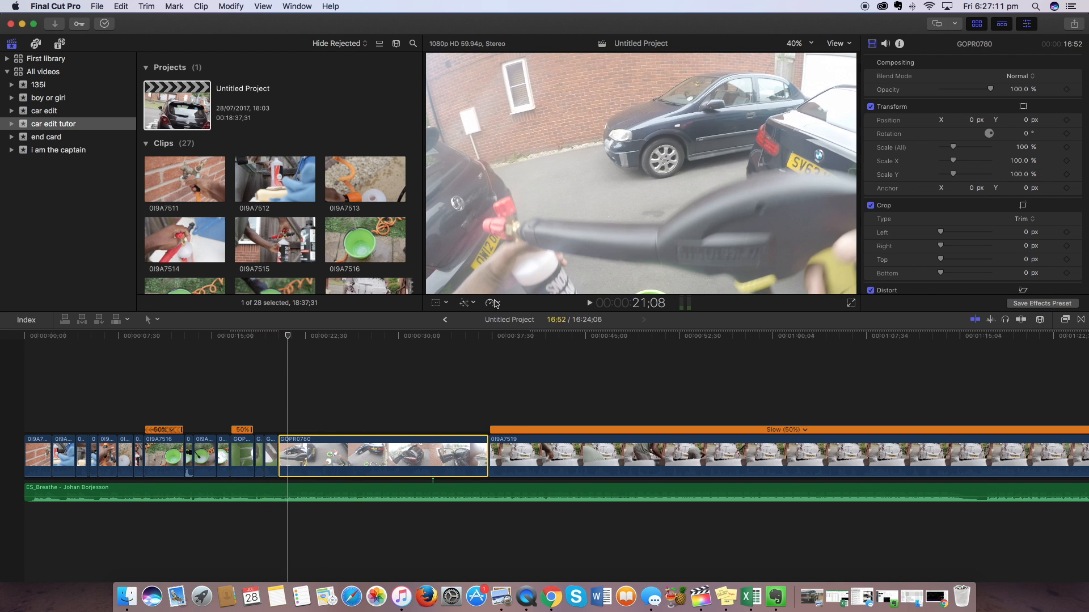
{"action": "left_click", "coordinate": [491, 303]}
{"action": "left_click", "coordinate": [622, 315]}
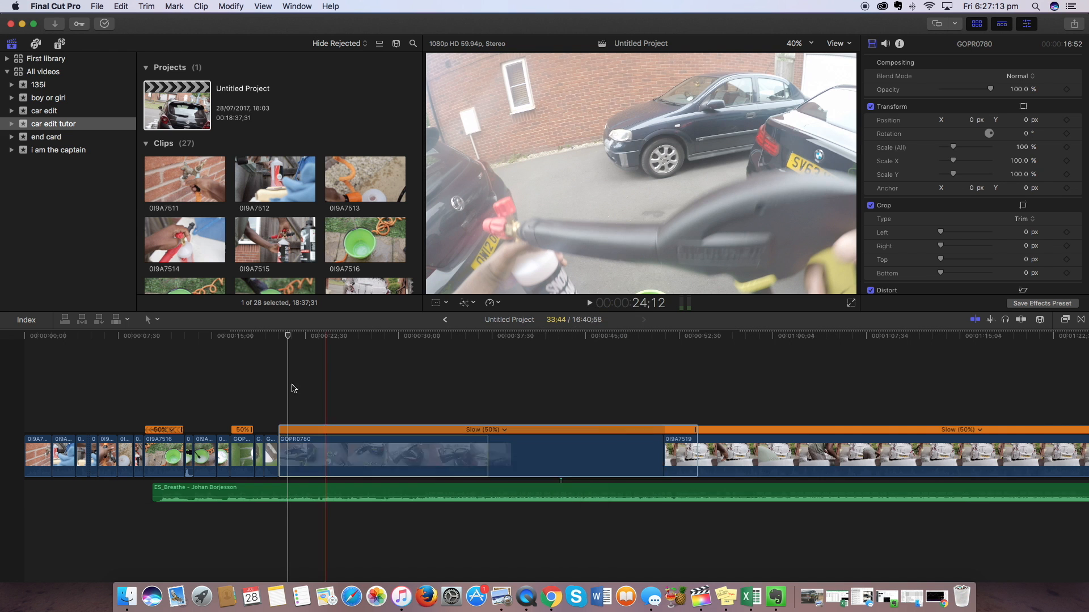
{"action": "left_click_drag", "start_coordinate": [289, 488], "coordinate": [134, 492]}
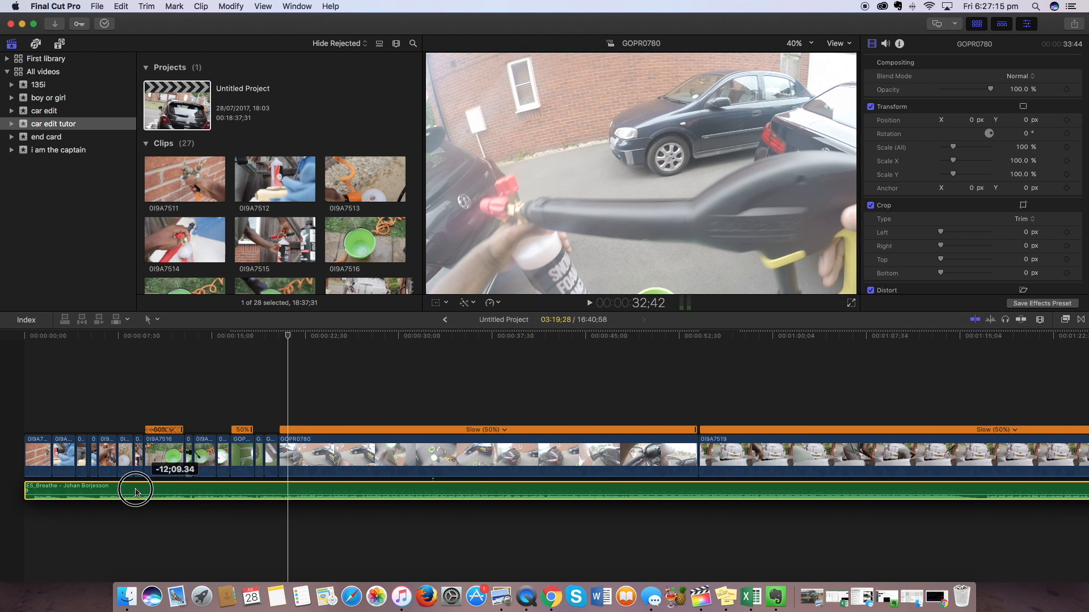
- Play the timeline from 19;44 into the slowed GOPR0780 clip to review the transition
{"action": "left_click", "coordinate": [271, 370]}
{"action": "key", "text": "space"}
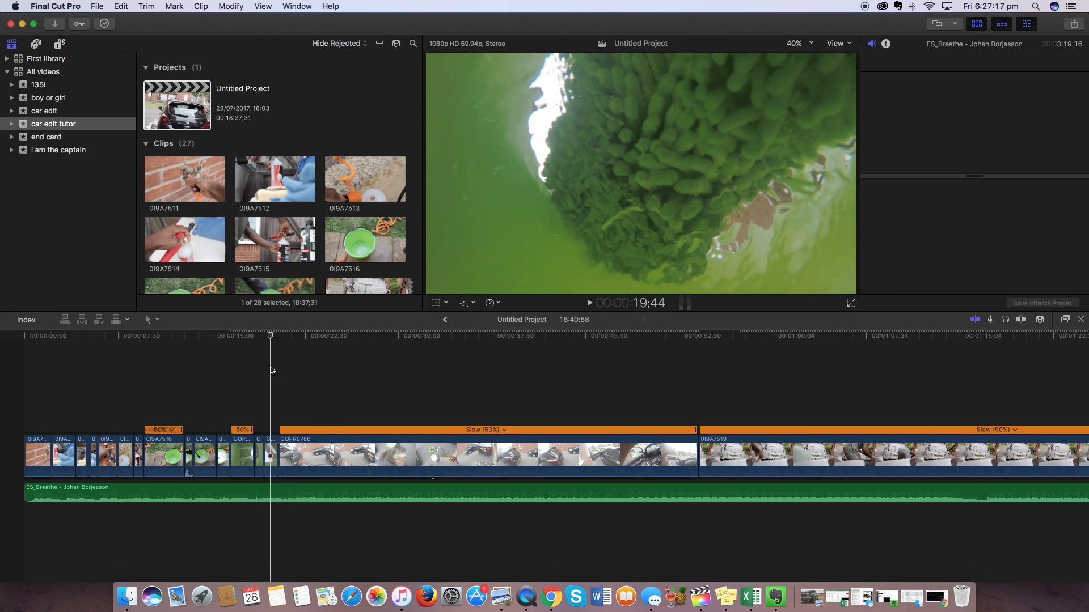
{"action": "key", "text": "space"}
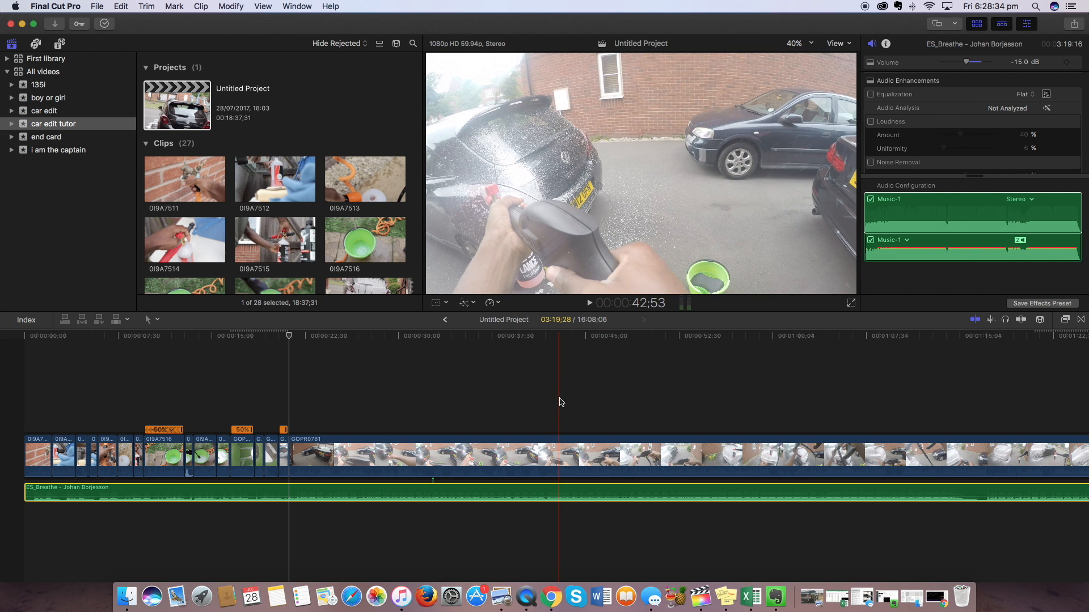
- Split clip GOPR0781 at 42;51, delete its first 21;37 and realign the music with the timeline start
{"action": "left_click", "coordinate": [559, 402]}
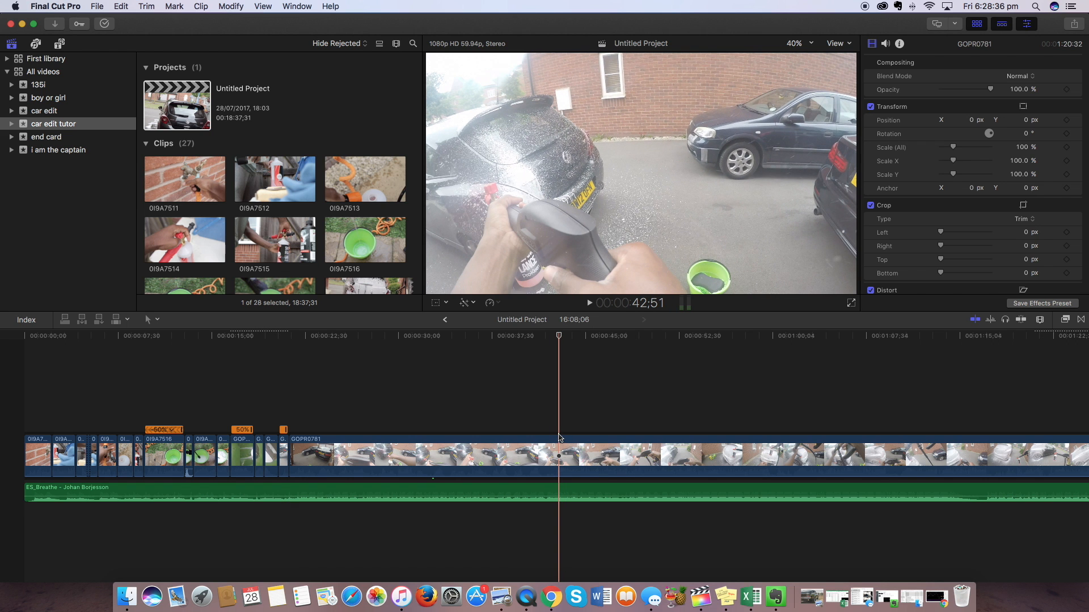
{"action": "left_click_drag", "start_coordinate": [470, 489], "coordinate": [612, 499]}
{"action": "left_click", "coordinate": [505, 455]}
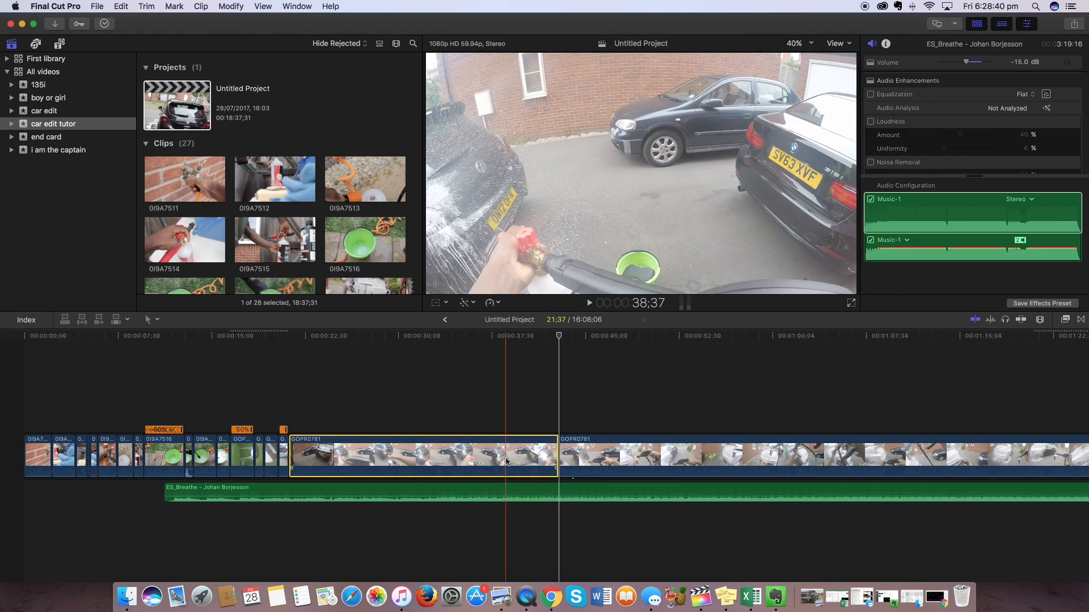
{"action": "key", "text": "BackSpace"}
{"action": "left_click_drag", "start_coordinate": [337, 487], "coordinate": [352, 486]}
- Play through the join after clip GOPR0780, slow clip GOPR0781 to 50% speed and realign the music with the start
{"action": "left_click", "coordinate": [284, 383]}
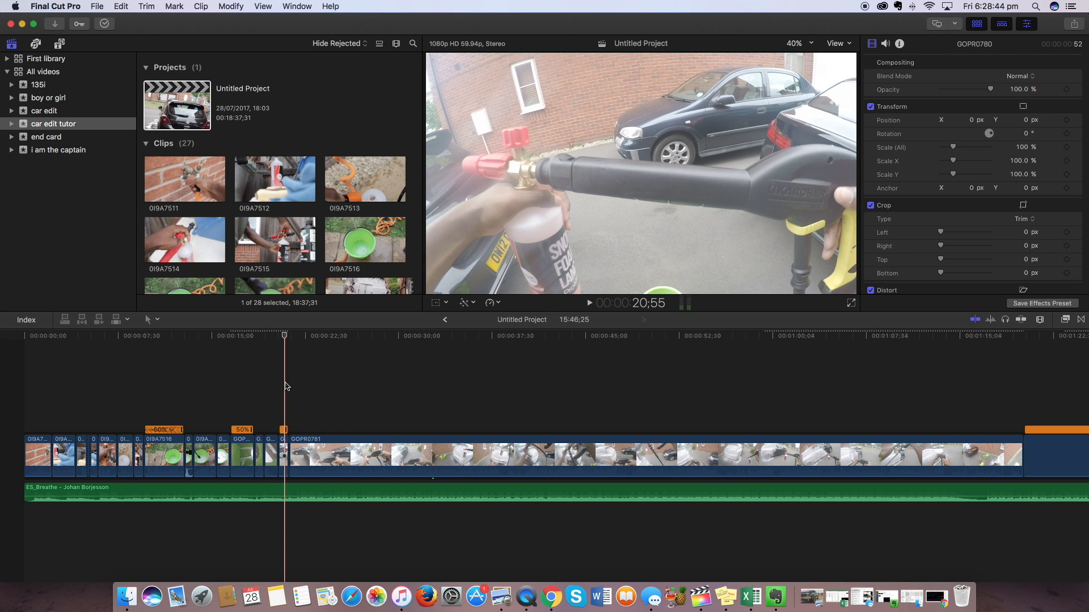
{"action": "key", "text": "space"}
{"action": "left_click", "coordinate": [341, 453]}
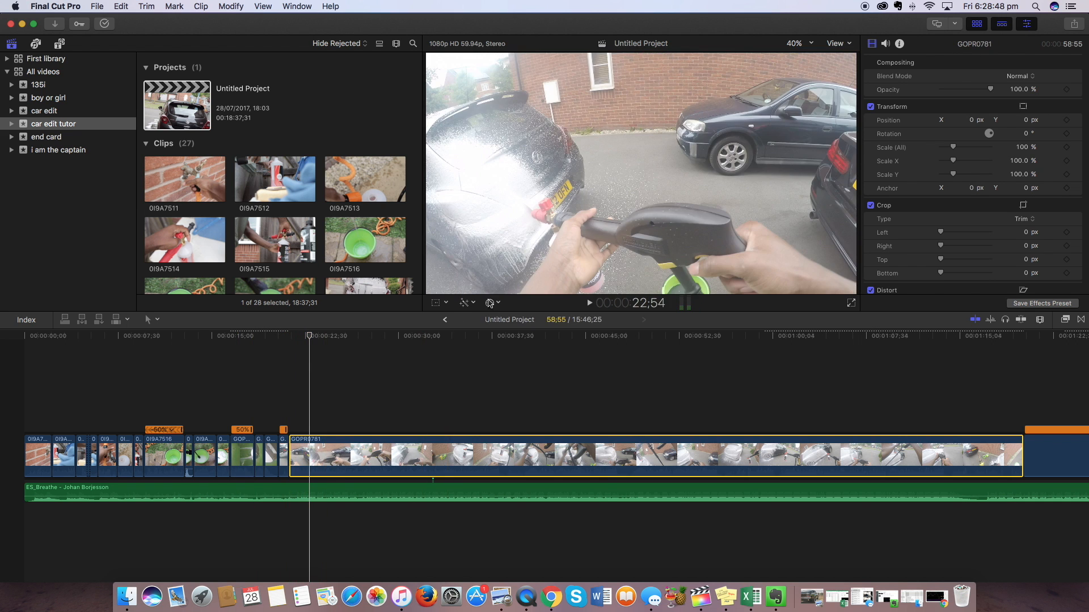
{"action": "left_click", "coordinate": [490, 303]}
{"action": "mouse_move", "coordinate": [520, 315]}
{"action": "left_click", "coordinate": [618, 315]}
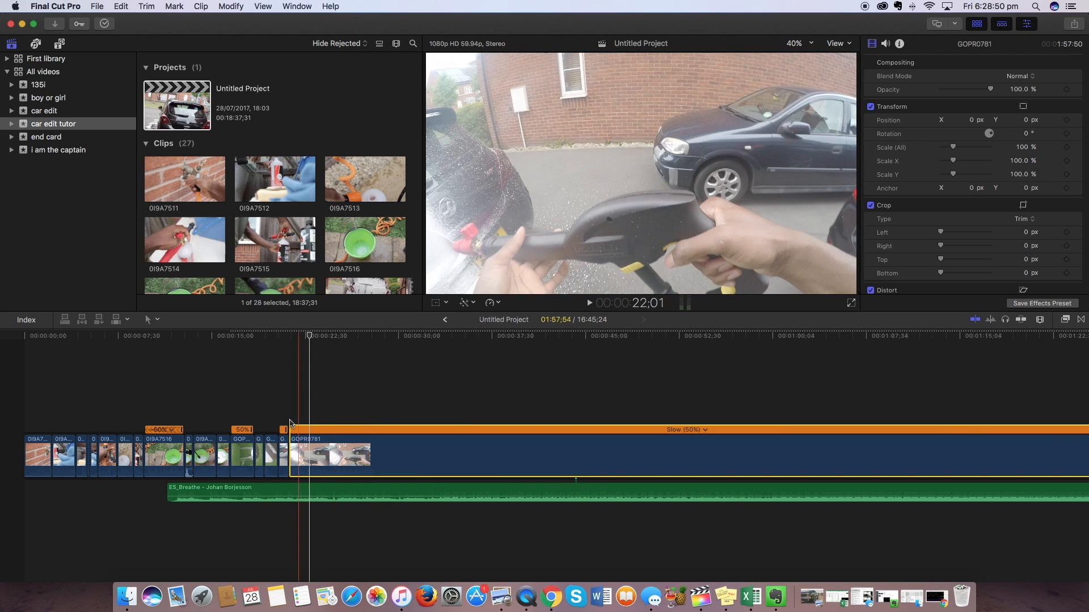
{"action": "left_click_drag", "start_coordinate": [163, 493], "coordinate": [197, 493]}
- Cut out the 8;30 section of clip GOPR0781 from just after 22;30 to 31;15 and realign the music
{"action": "left_click", "coordinate": [280, 371]}
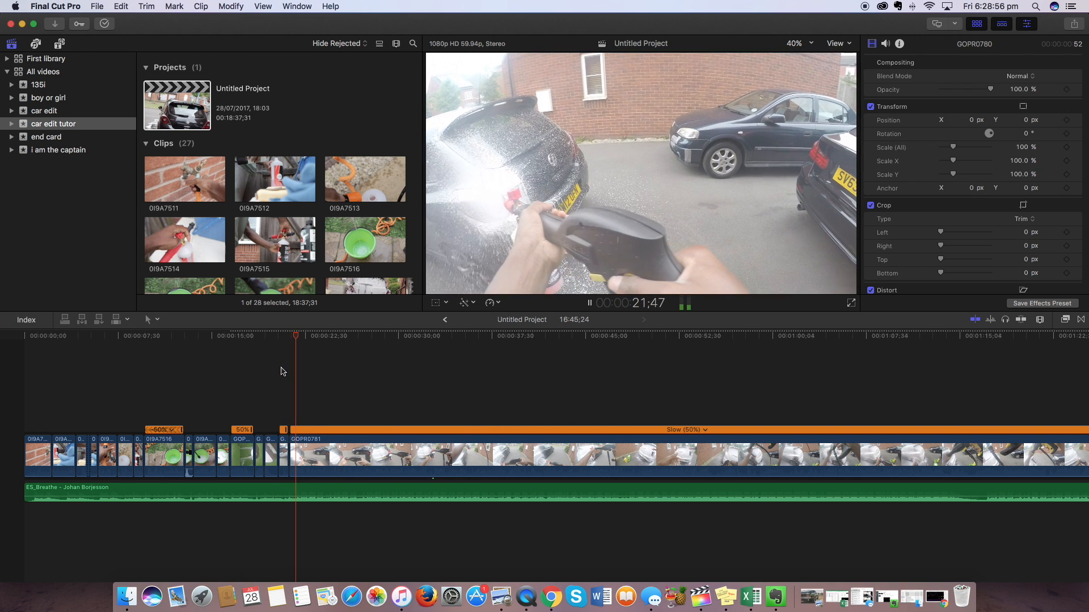
{"action": "key", "text": "space"}
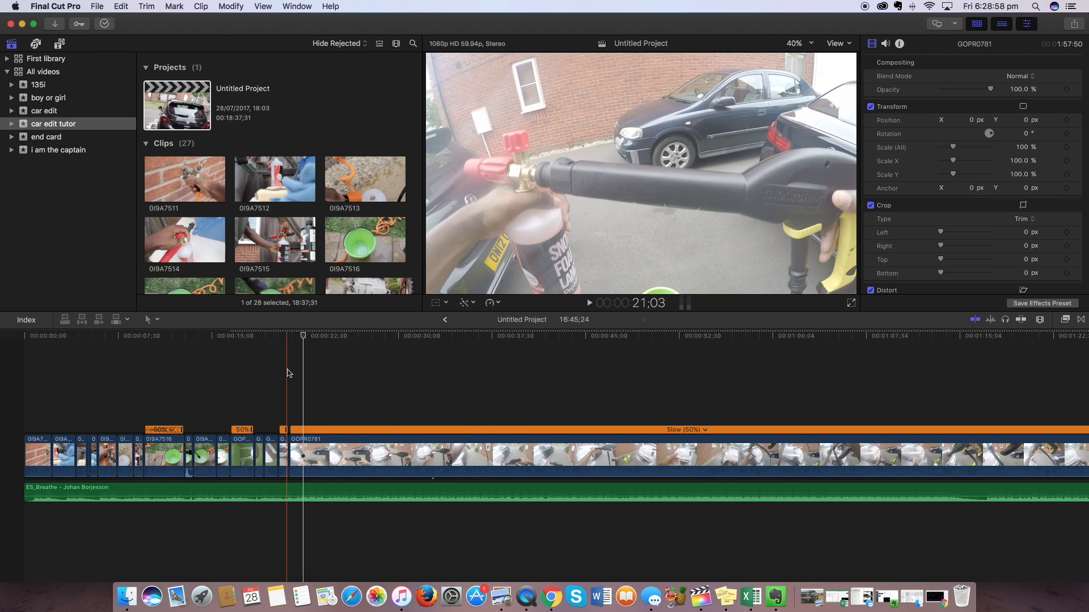
{"action": "key", "text": "space"}
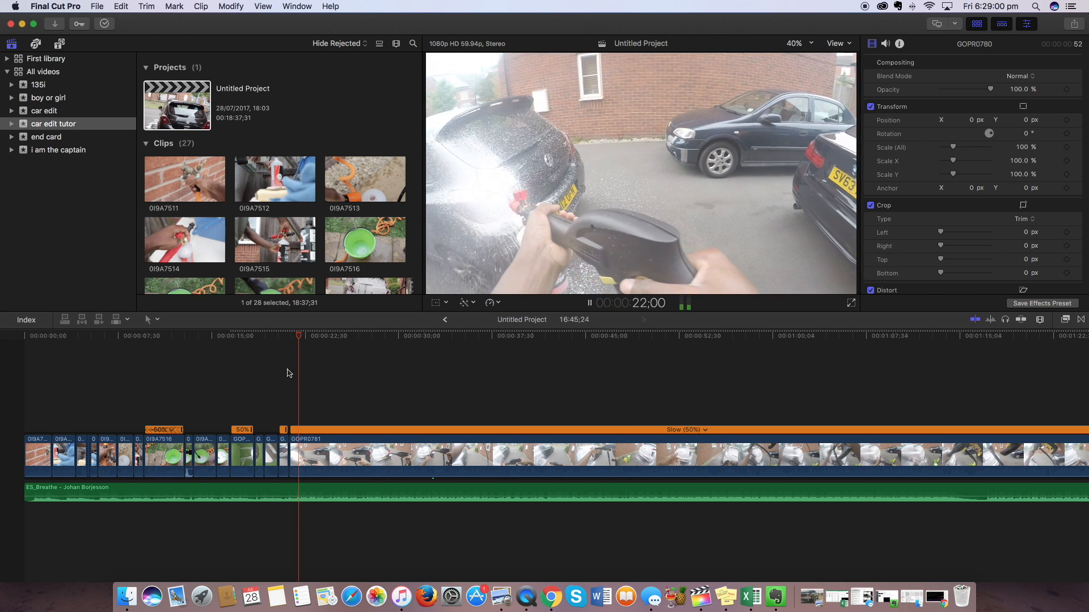
{"action": "key", "text": "super+b"}
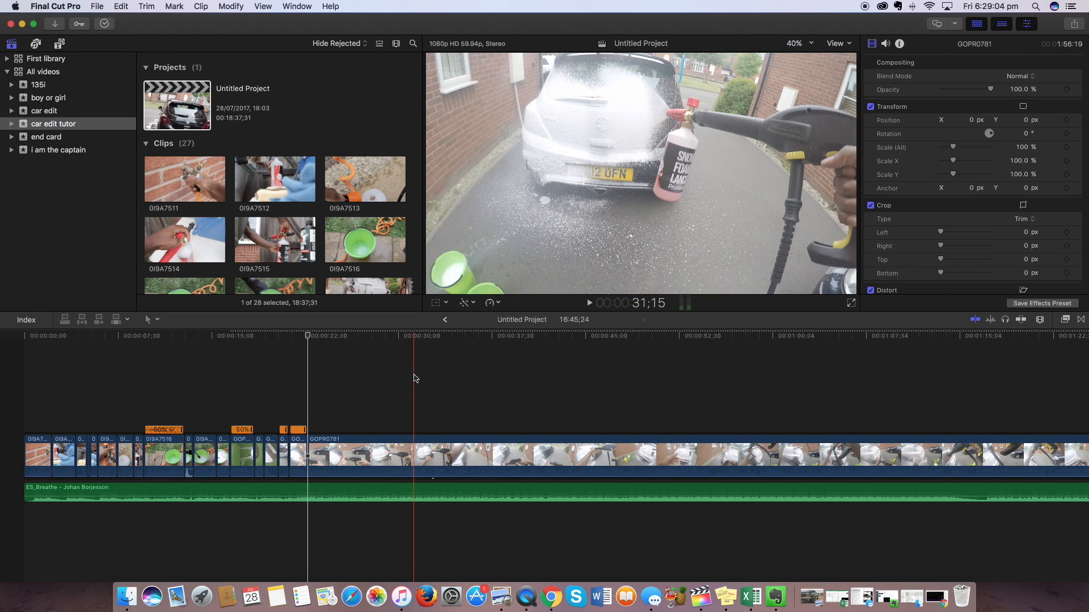
{"action": "left_click", "coordinate": [414, 450]}
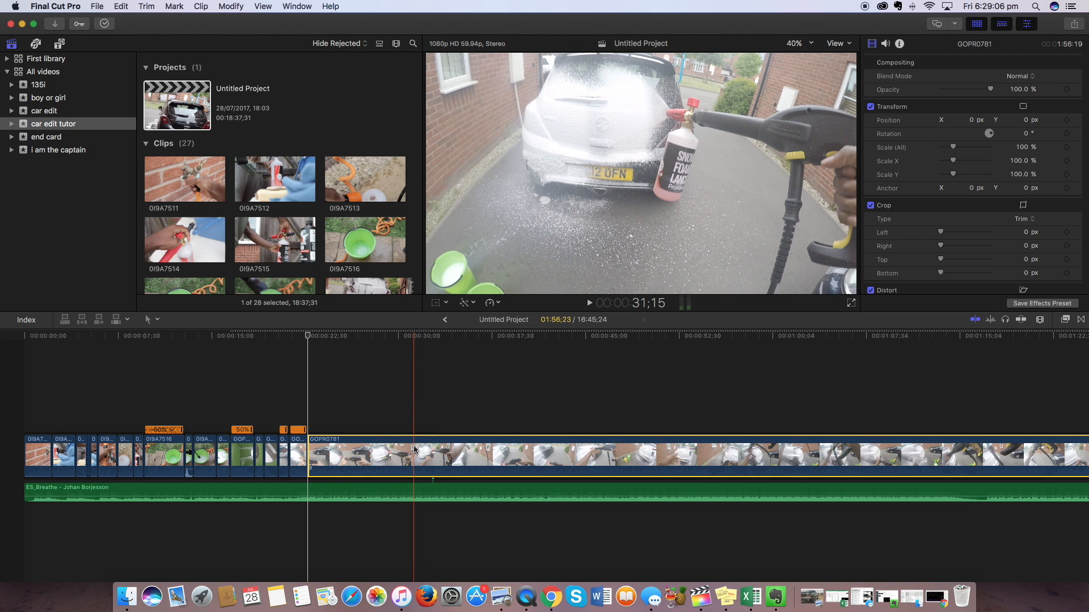
{"action": "key", "text": "super+b"}
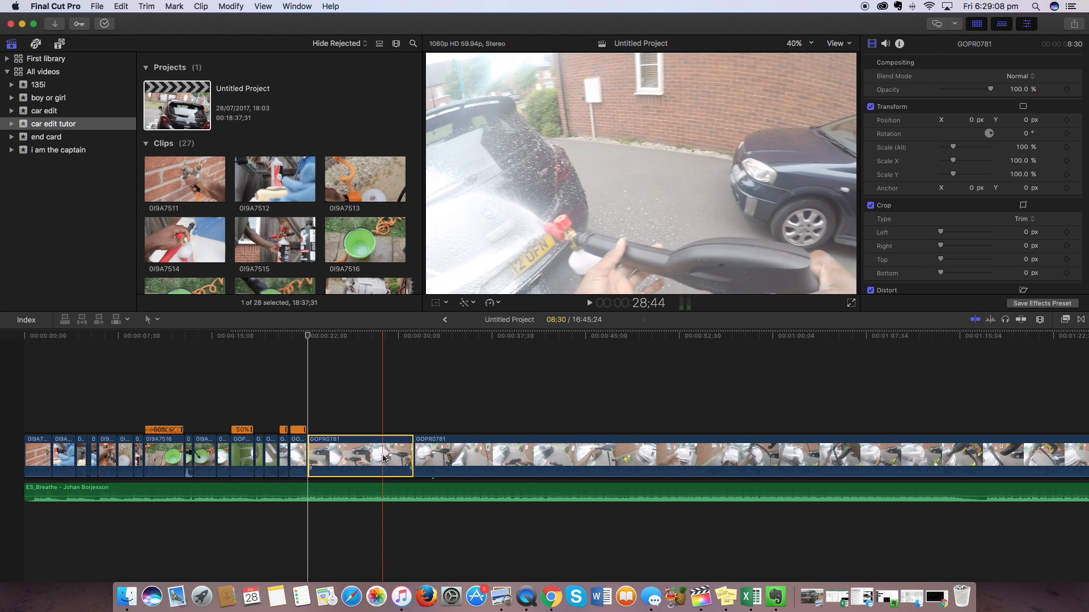
{"action": "key", "text": "Delete"}
{"action": "mouse_move", "coordinate": [311, 481]}
{"action": "left_mouse_down"}
{"action": "mouse_move", "coordinate": [350, 491]}
{"action": "mouse_move", "coordinate": [307, 480]}
{"action": "left_mouse_up"}
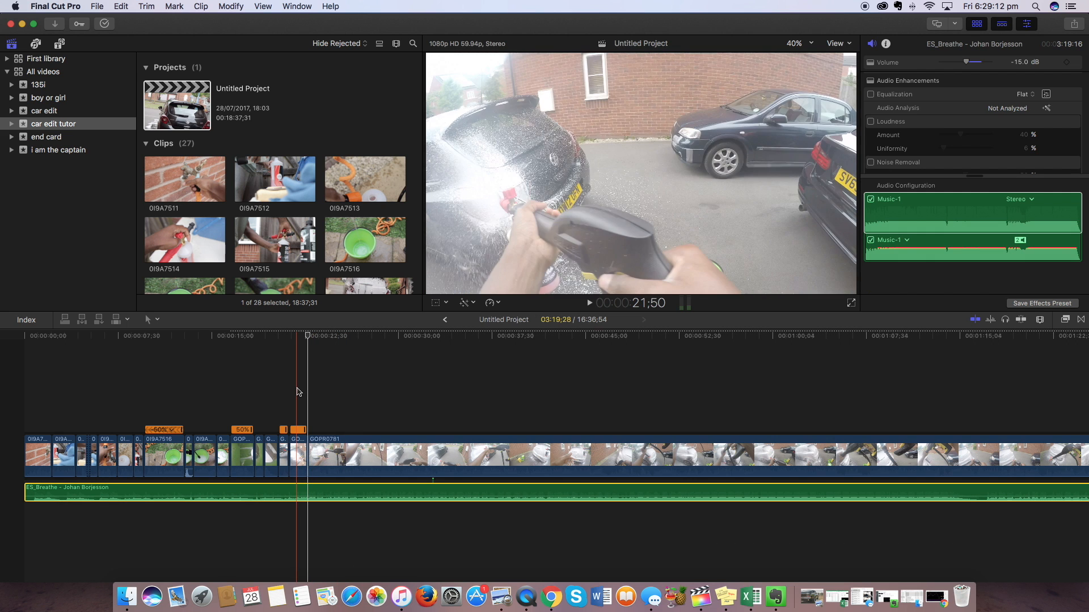
- Split clip GOPR0781 at about 24 seconds and at 1:14;48, delete the 50;40 between and move the music back to the start
{"action": "left_click", "coordinate": [295, 396]}
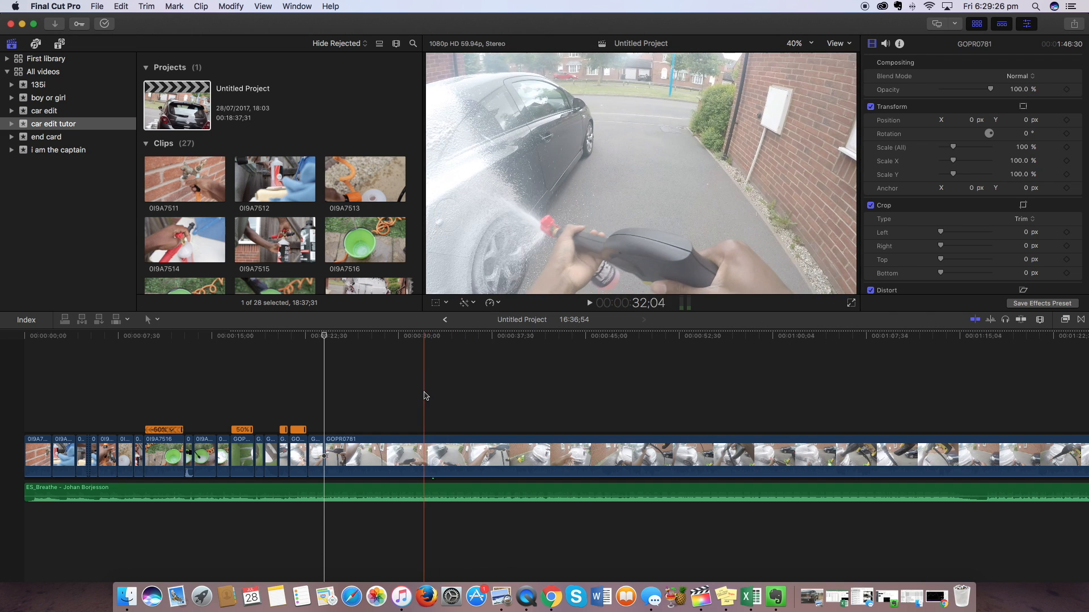
{"action": "scroll", "coordinate": [738, 397], "scroll_direction": "right", "scroll_amount": 5}
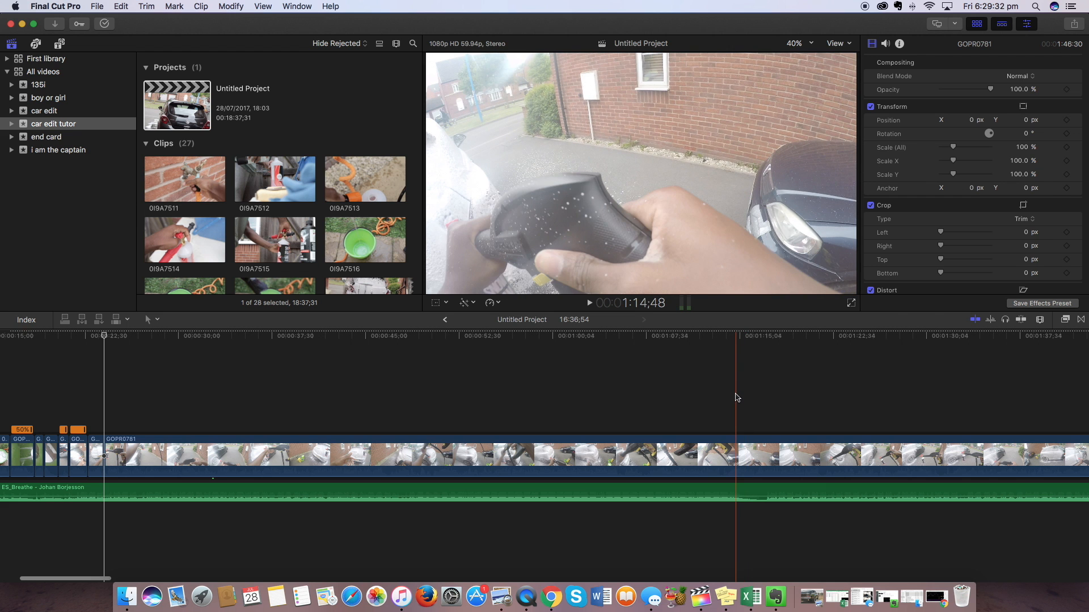
{"action": "left_click", "coordinate": [705, 451]}
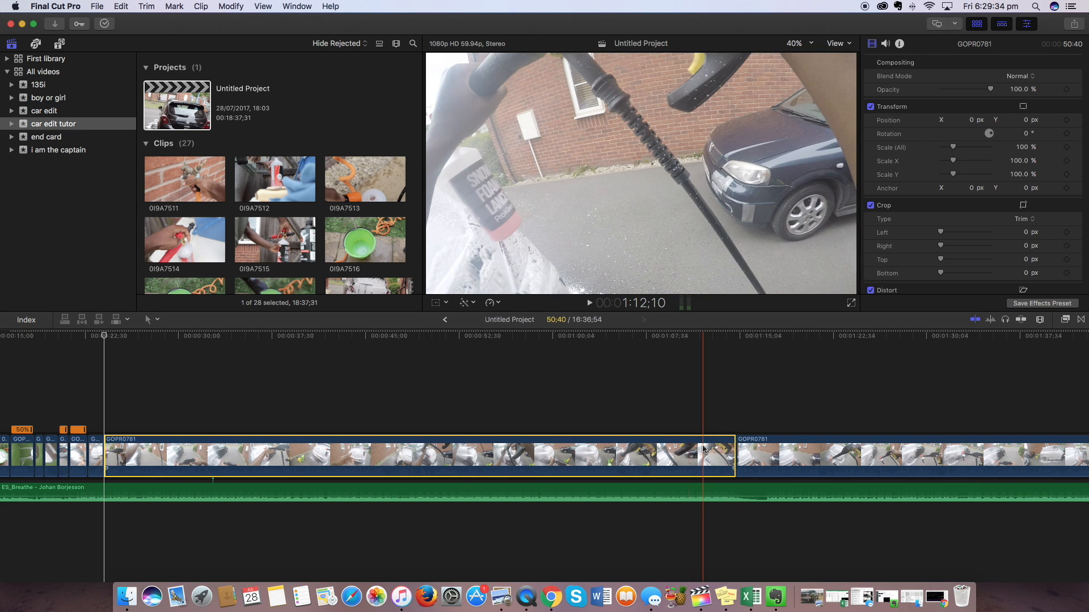
{"action": "left_click_drag", "start_coordinate": [438, 493], "coordinate": [803, 488]}
{"action": "left_click", "coordinate": [311, 457]}
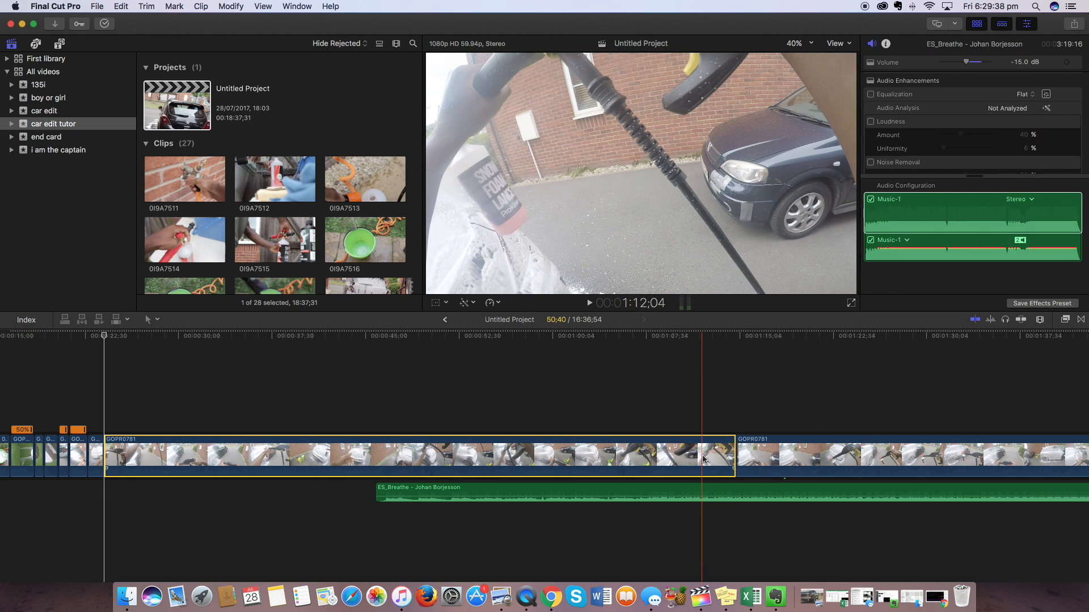
{"action": "key", "text": "Delete"}
{"action": "scroll", "coordinate": [311, 454], "scroll_direction": "left", "scroll_amount": 5}
{"action": "left_click_drag", "start_coordinate": [262, 487], "coordinate": [322, 487]}
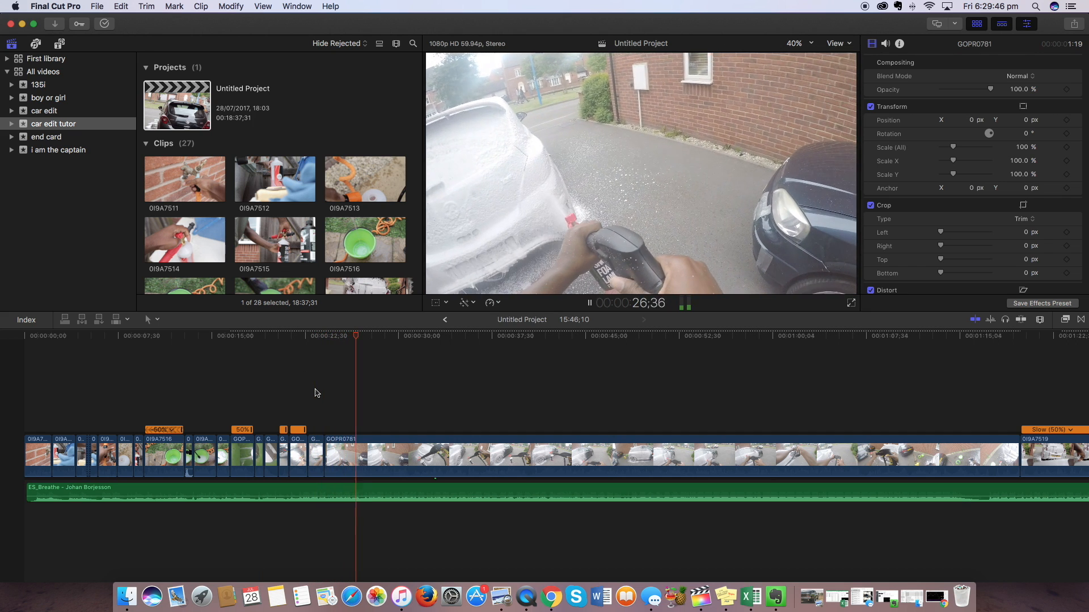
- Cut out the part of clip GOPR0781 from about 27;30 to 52;59 and realign the music with the timeline start
{"action": "key", "text": "super+b"}
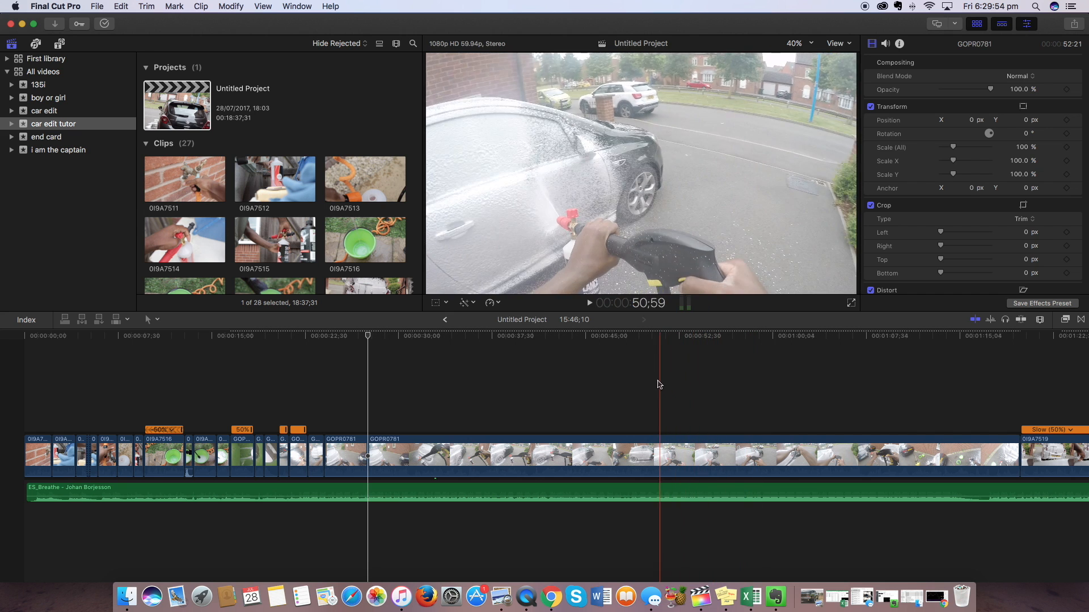
{"action": "left_click", "coordinate": [685, 384]}
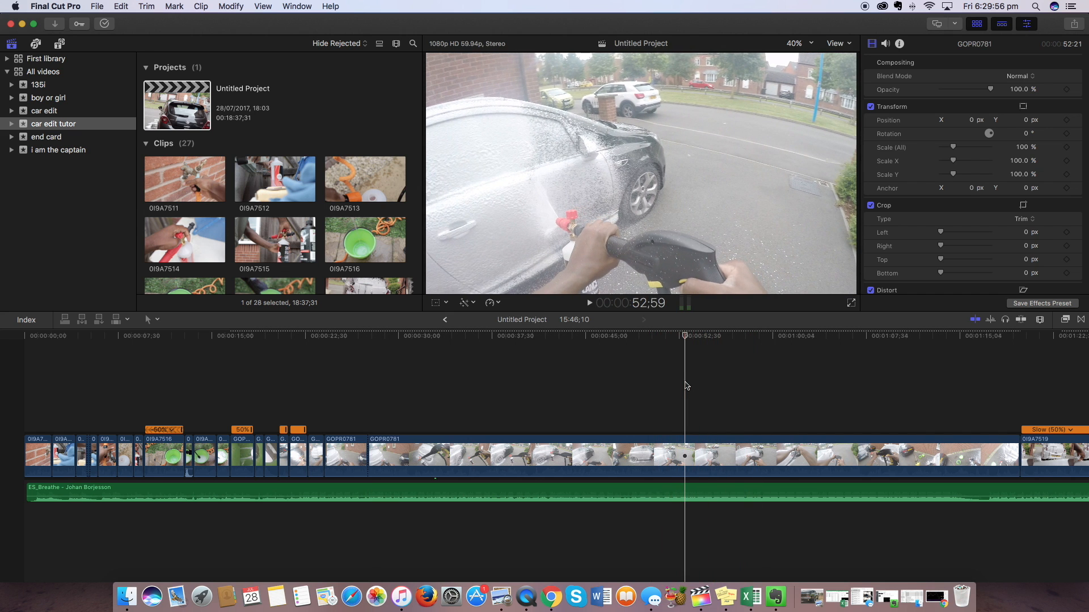
{"action": "left_click_drag", "start_coordinate": [522, 486], "coordinate": [783, 486]}
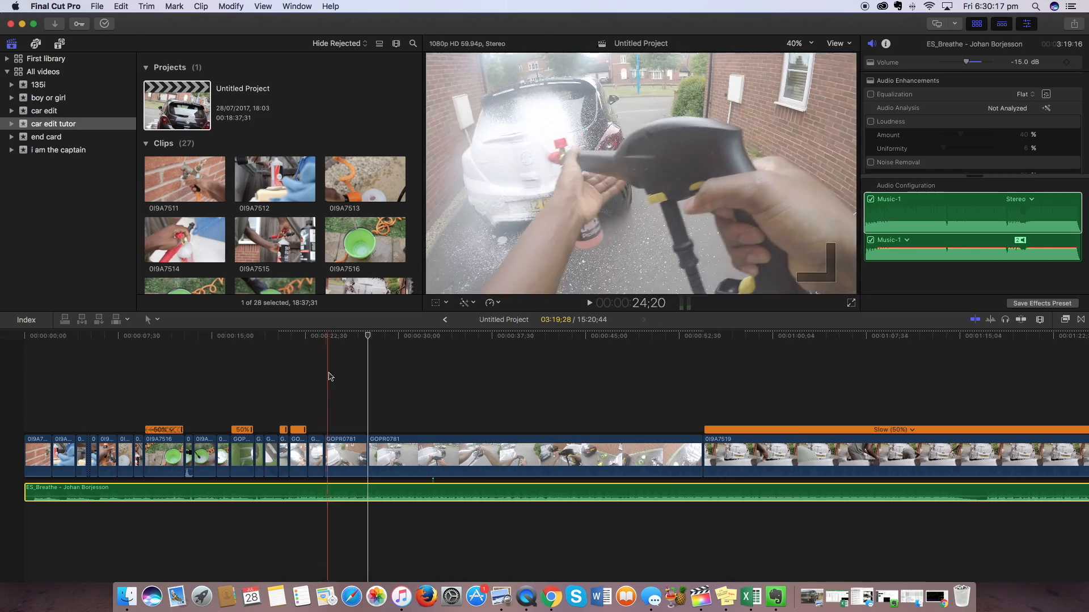
- Play clip GOPR0781, split it at about 29 seconds and realign the ES_Breathe music with the timeline start
{"action": "left_click", "coordinate": [340, 365]}
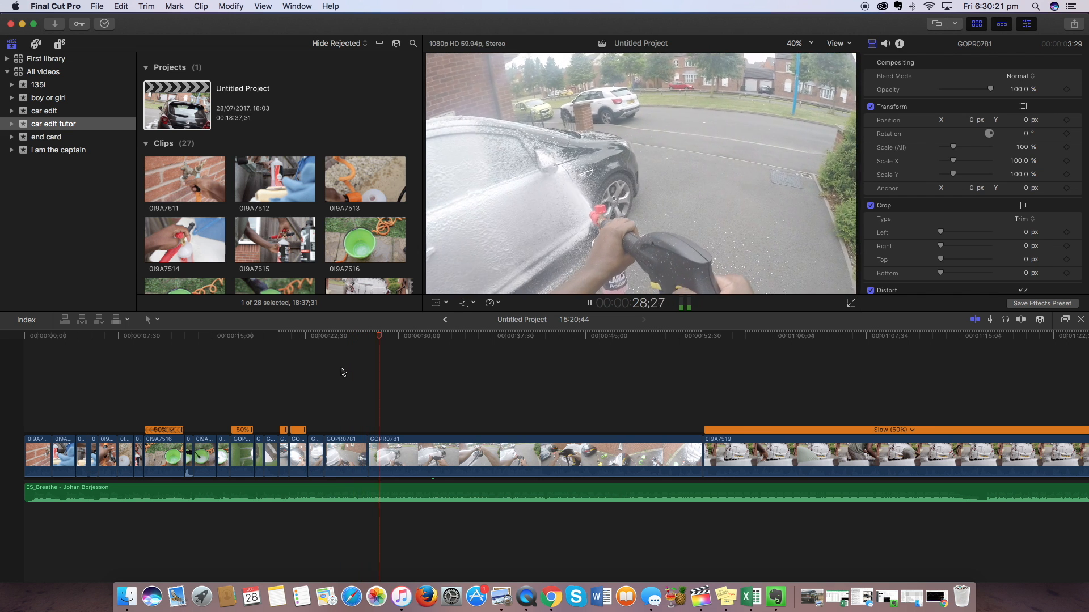
{"action": "key", "text": "space"}
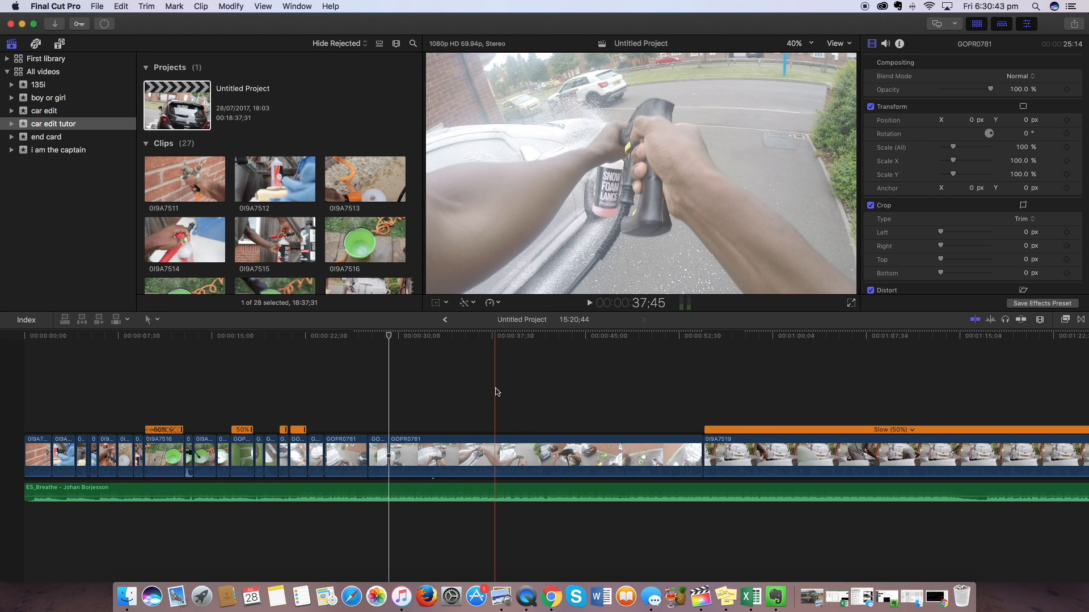
{"action": "left_click_drag", "start_coordinate": [450, 493], "coordinate": [522, 494]}
{"action": "left_click", "coordinate": [443, 456]}
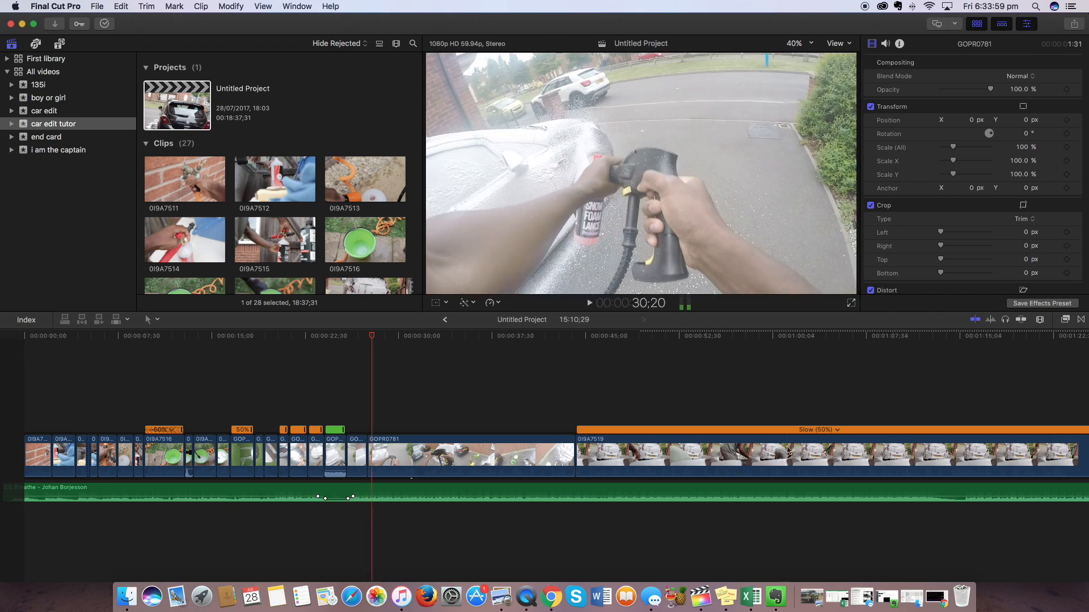
- Add a Cross Dissolve at the join between the short GOPR0781 clips near 26 seconds and play through it
{"action": "left_click", "coordinate": [1080, 319]}
{"action": "left_click_drag", "start_coordinate": [988, 370], "coordinate": [339, 443]}
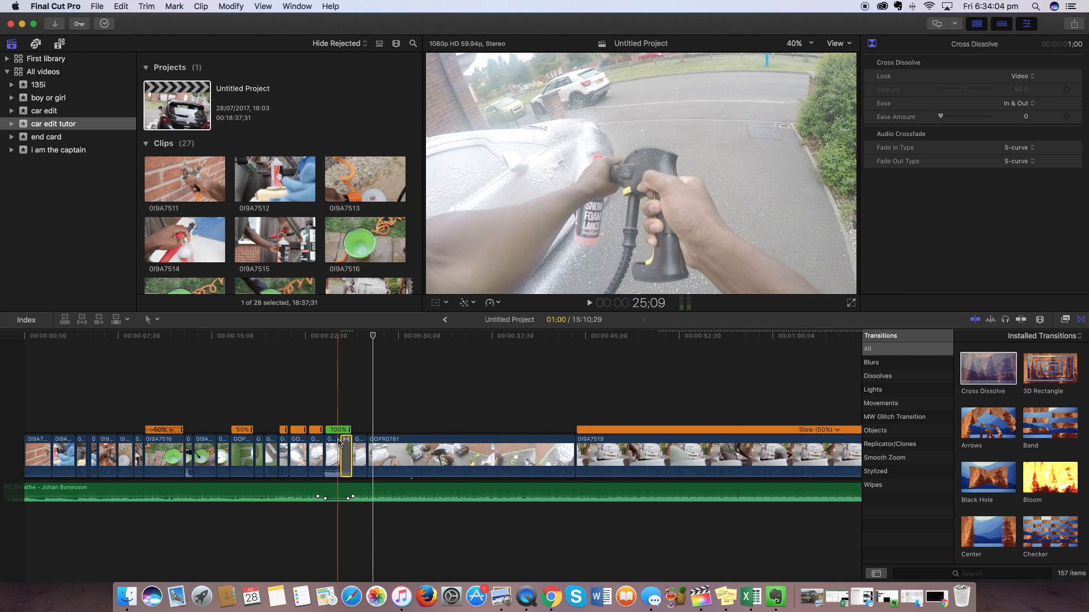
{"action": "left_click", "coordinate": [333, 397]}
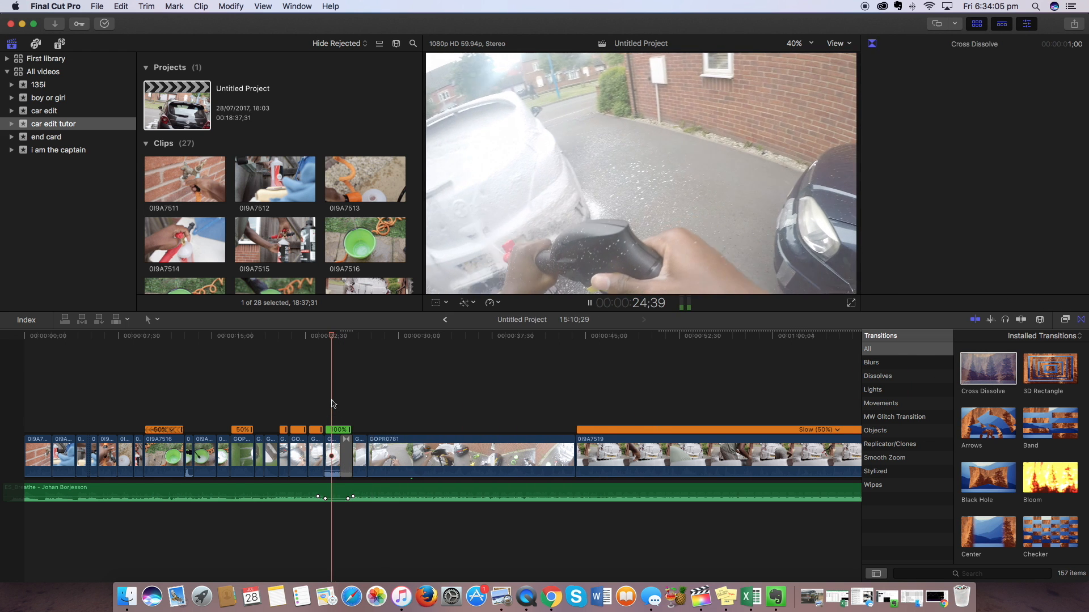
{"action": "key", "text": "space"}
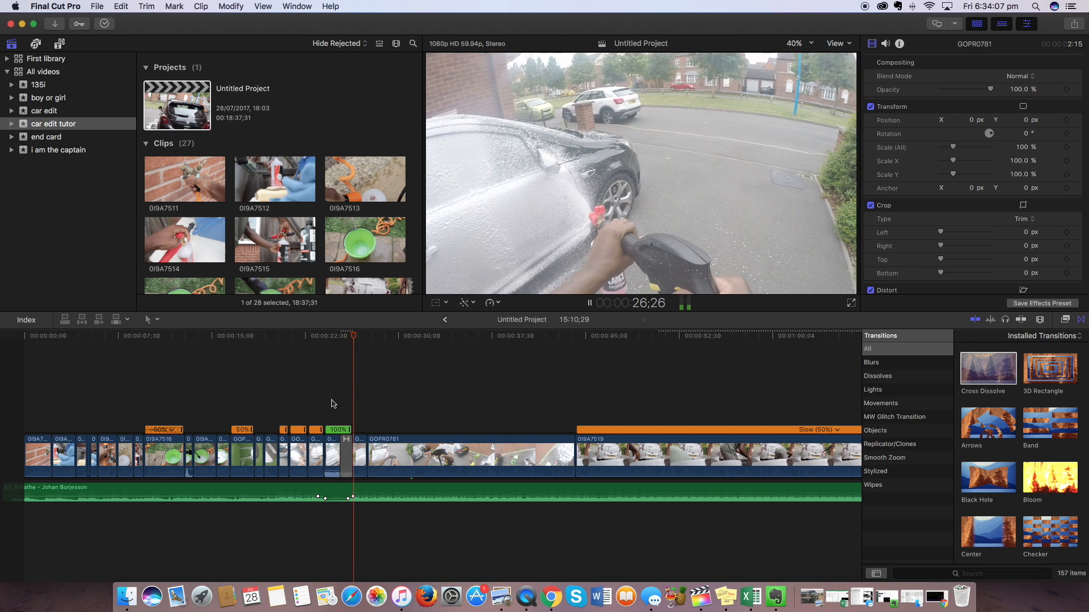
{"action": "key", "text": "space"}
- Shorten the Cross Dissolve between the GOPR0781 clips slightly and replay the join
{"action": "left_click_drag", "start_coordinate": [341, 444], "coordinate": [343, 446]}
{"action": "left_click", "coordinate": [325, 389]}
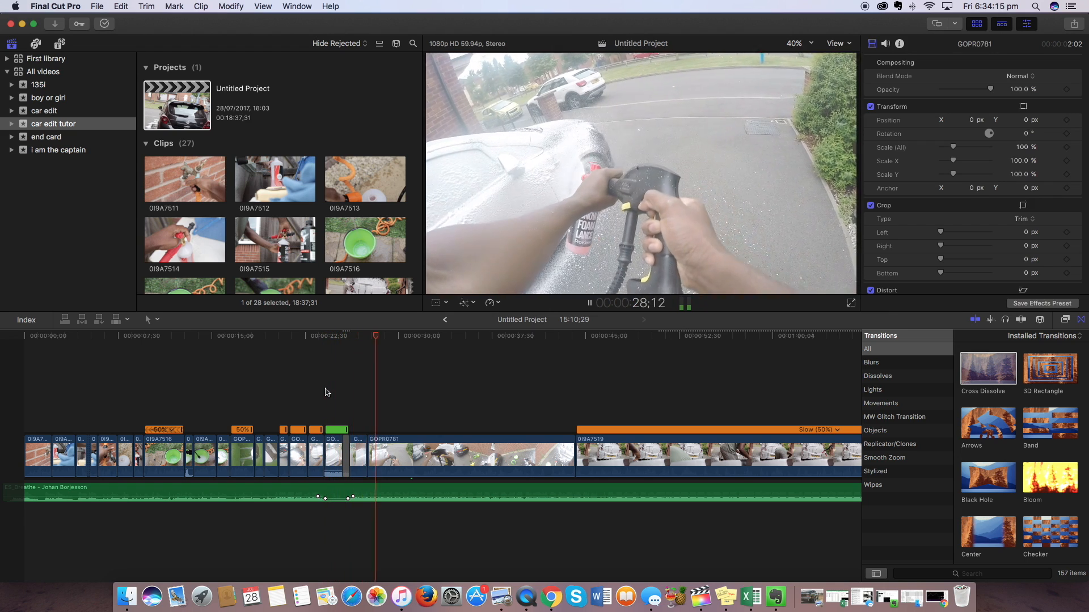
{"action": "key", "text": "space"}
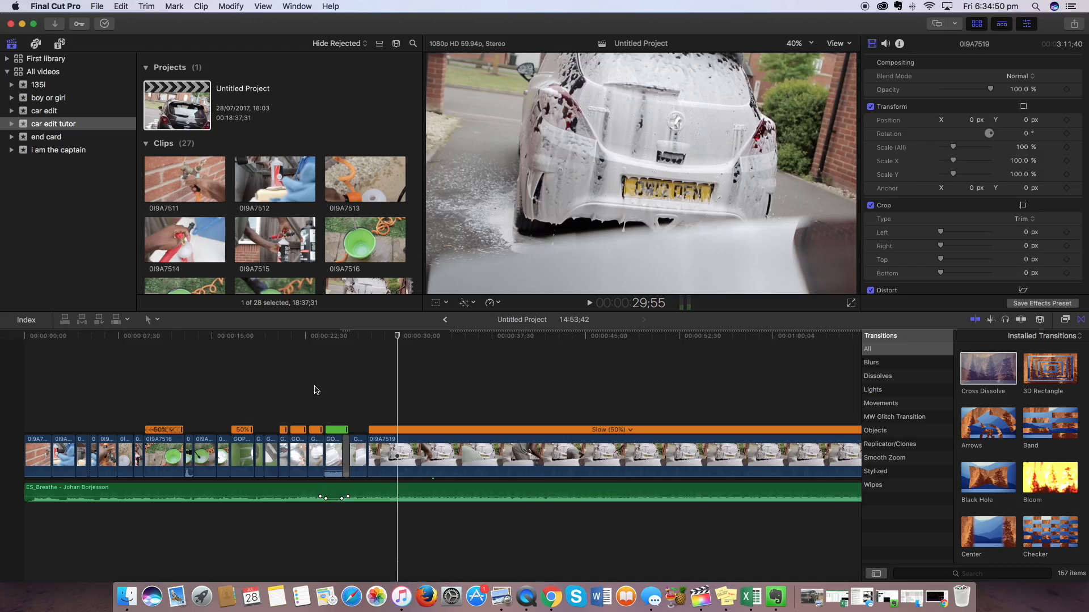
- Play from 26;33 into clip 0I9A7519 and split that clip at about 29 seconds
{"action": "left_click", "coordinate": [357, 384]}
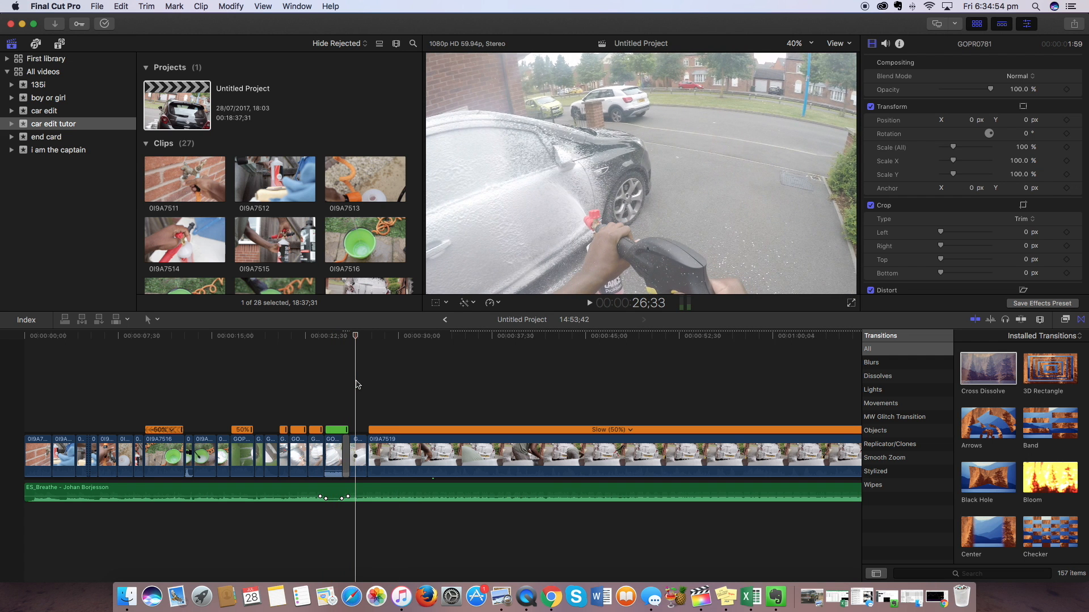
{"action": "key", "text": "space"}
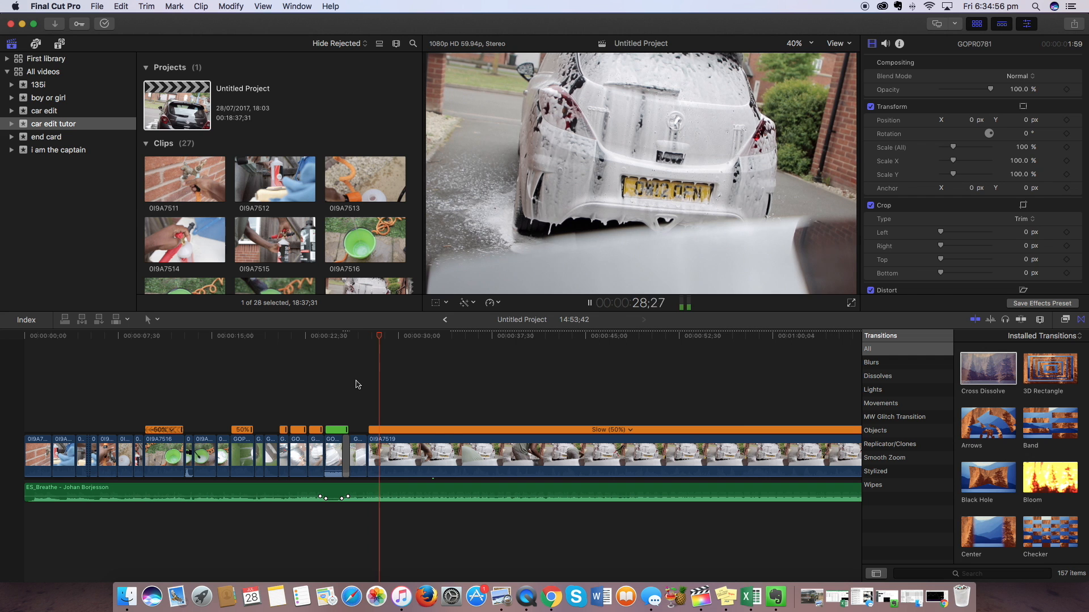
{"action": "key", "text": "super+b"}
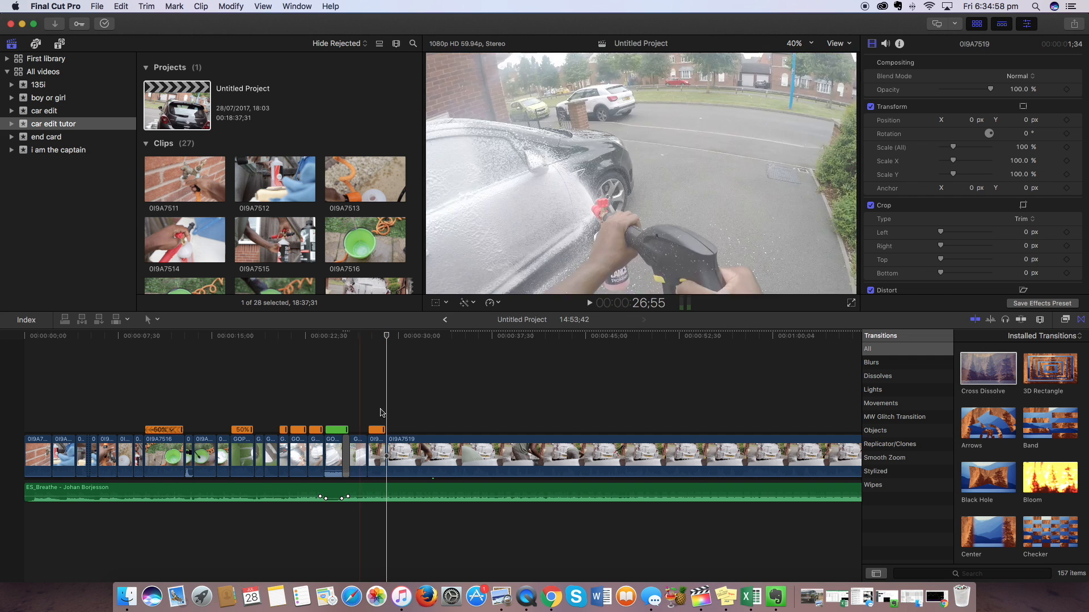
- Speed up the long remainder of clip 0I9A7519 after the split to Fast 200%
{"action": "left_click", "coordinate": [419, 446]}
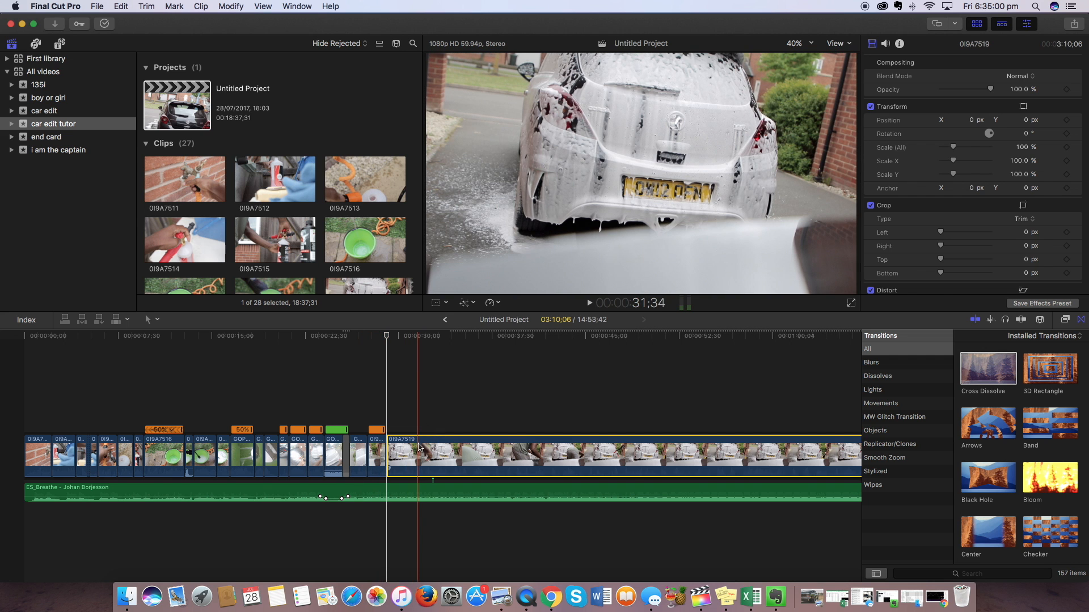
{"action": "scroll", "coordinate": [450, 412], "scroll_direction": "right", "scroll_amount": 15}
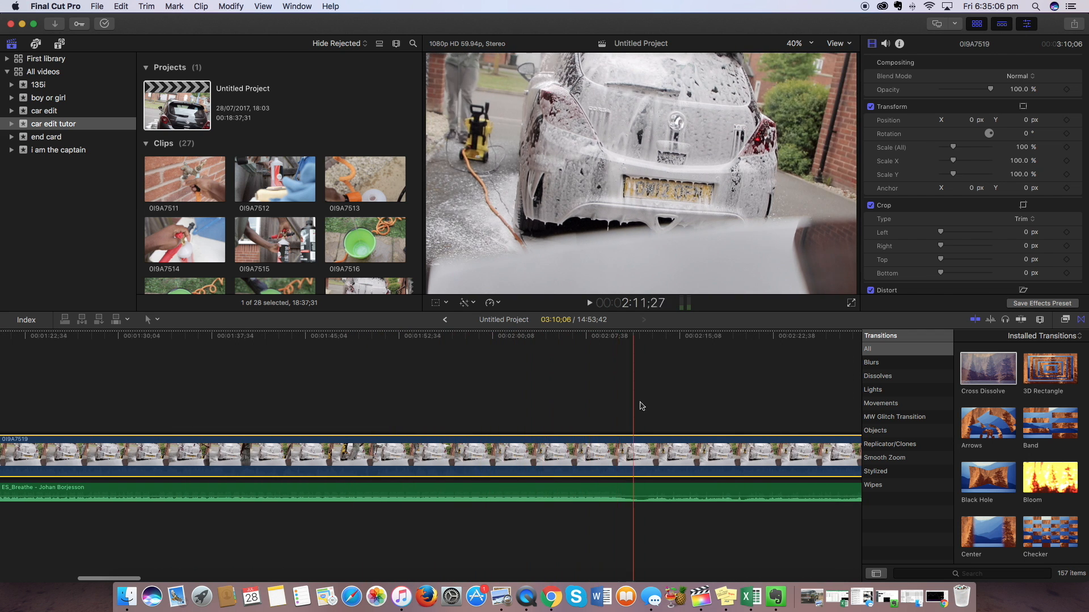
{"action": "scroll", "coordinate": [607, 404], "scroll_direction": "left", "scroll_amount": 5}
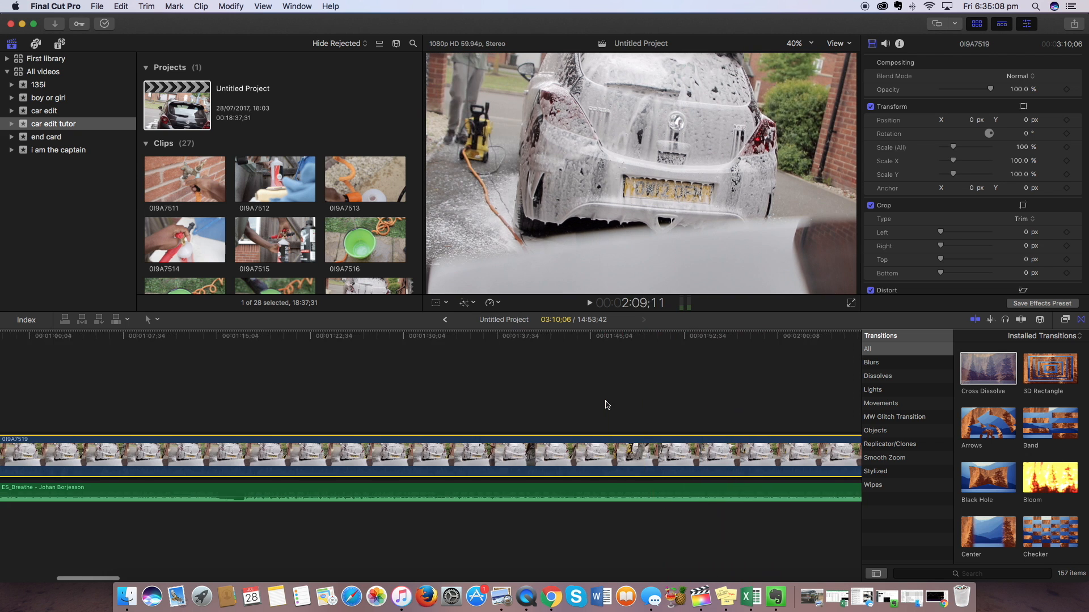
{"action": "scroll", "coordinate": [606, 405], "scroll_direction": "left", "scroll_amount": 10}
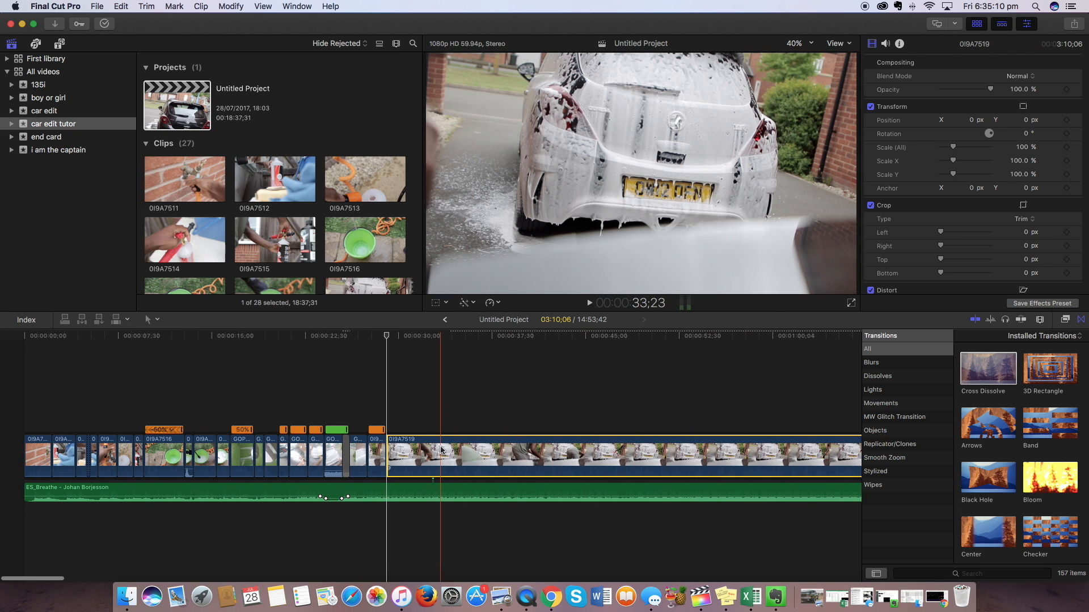
{"action": "left_click", "coordinate": [492, 303]}
{"action": "left_click", "coordinate": [618, 326]}
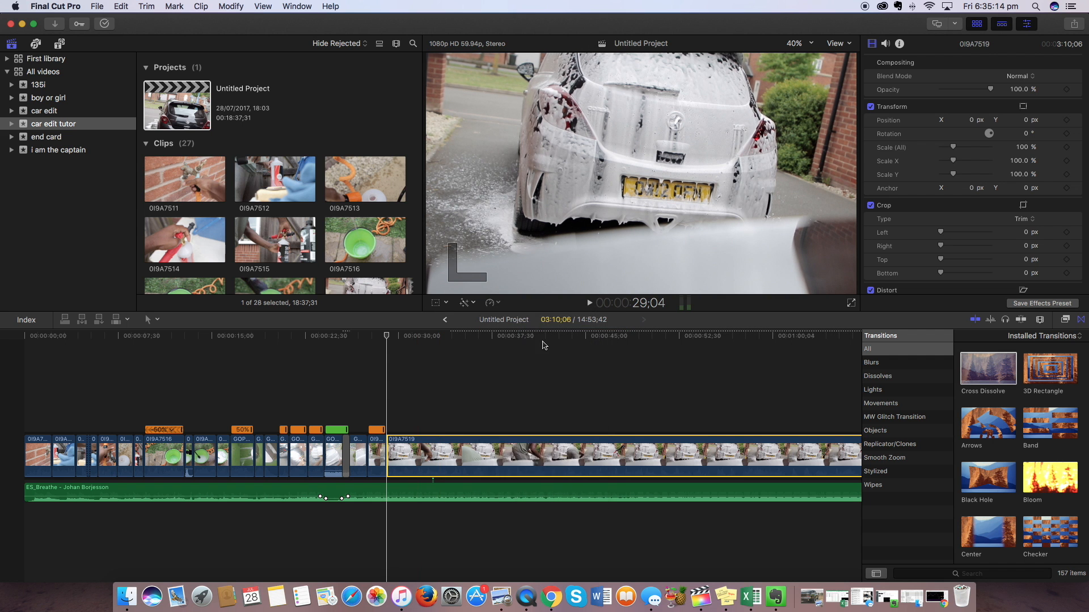
- Retime the sped-up part of clip 0I9A7519 further until it lasts 2;15
{"action": "scroll", "coordinate": [411, 409], "scroll_direction": "right", "scroll_amount": 5}
{"action": "scroll", "coordinate": [411, 409], "scroll_direction": "right", "scroll_amount": 5}
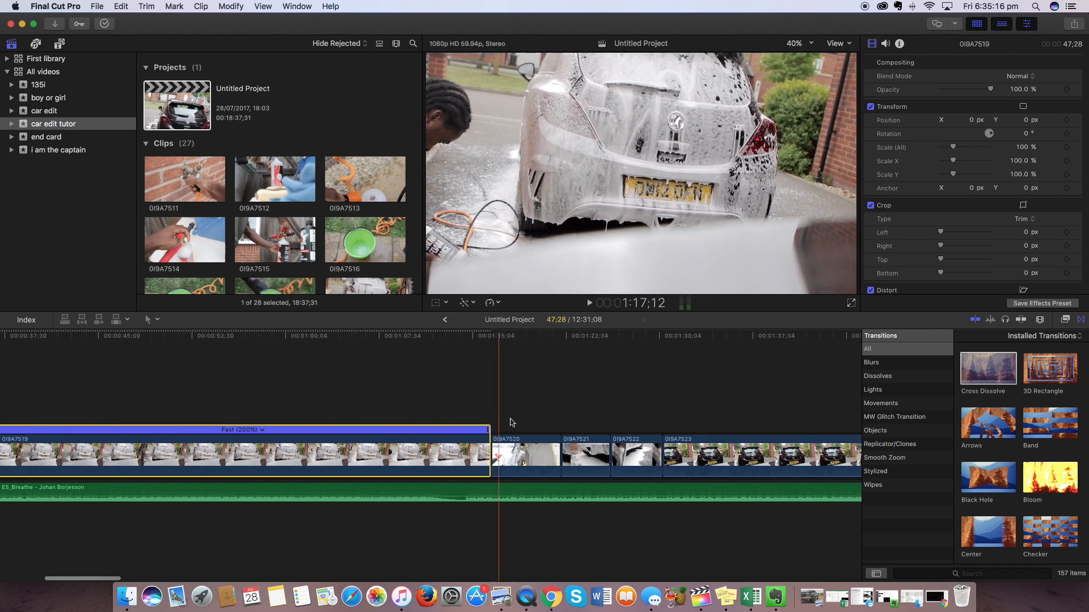
{"action": "left_click_drag", "start_coordinate": [486, 428], "coordinate": [152, 420]}
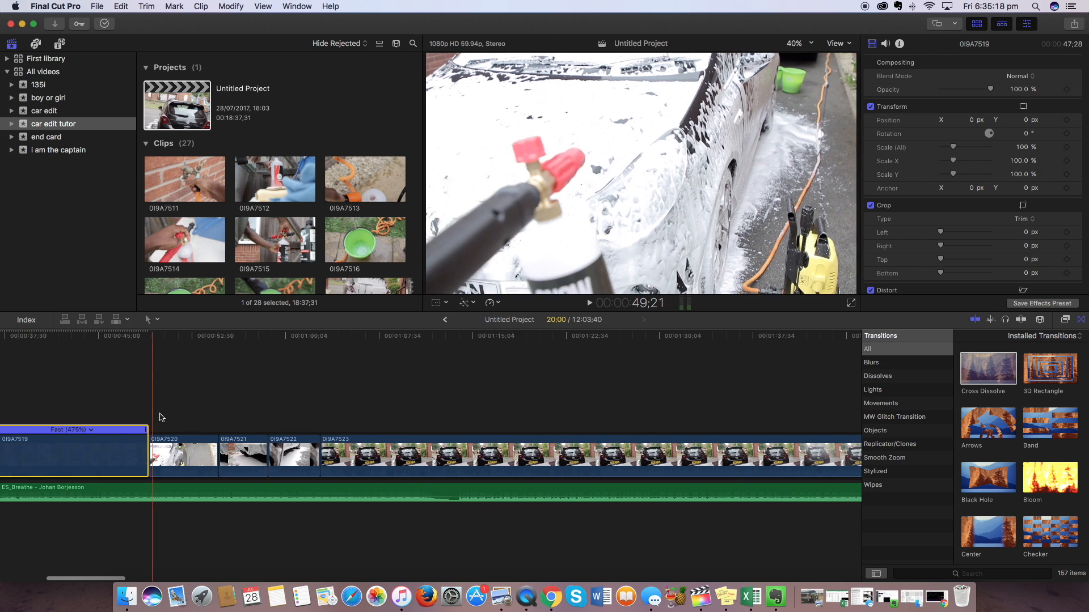
{"action": "scroll", "coordinate": [161, 418], "scroll_direction": "left", "scroll_amount": 5}
{"action": "left_click_drag", "start_coordinate": [632, 436], "coordinate": [413, 437]}
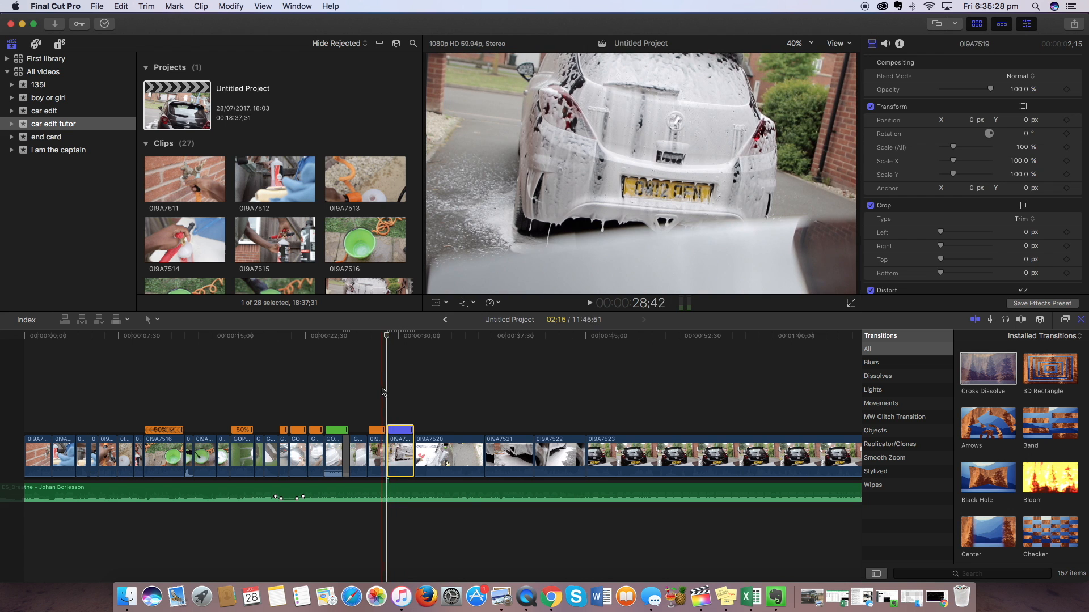
- Realign the ES_Breathe music with the timeline start and play through the sped-up part of clip 0I9A7519
{"action": "left_click", "coordinate": [383, 392]}
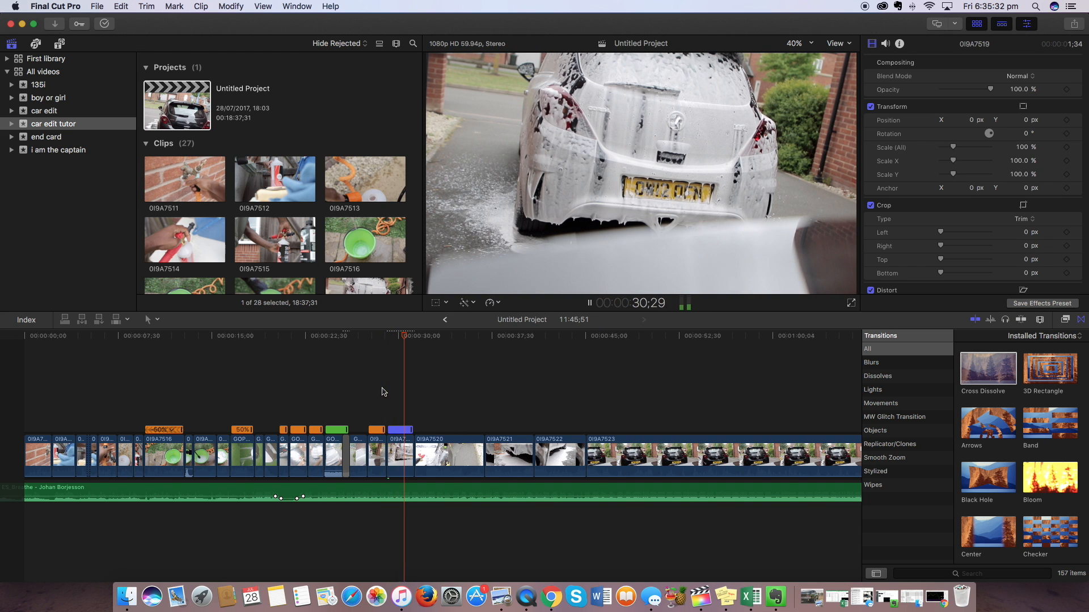
{"action": "key", "text": "space"}
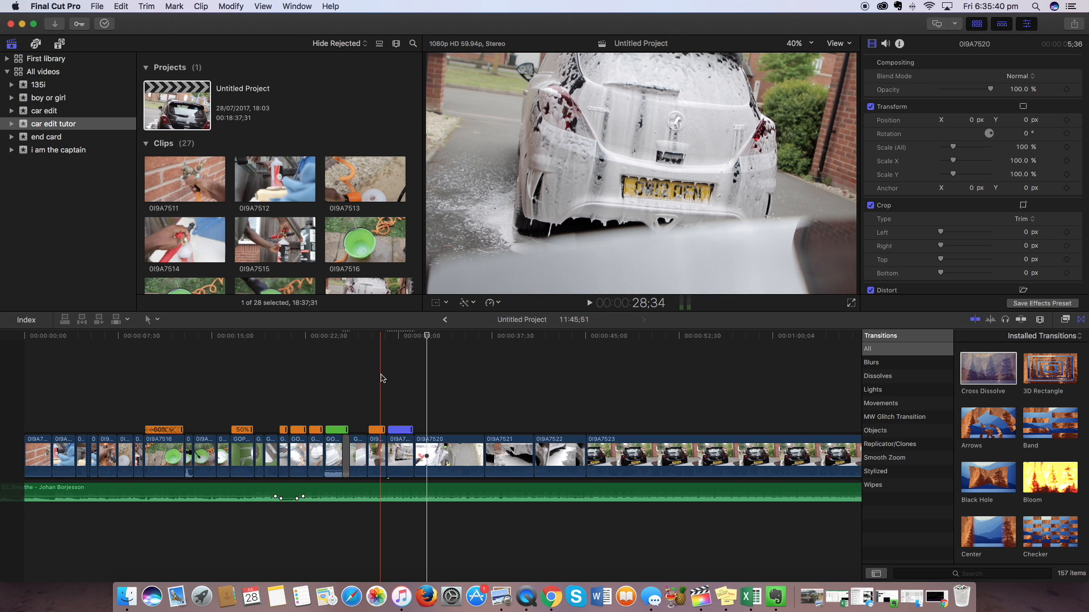
{"action": "left_click_drag", "start_coordinate": [191, 488], "coordinate": [236, 488]}
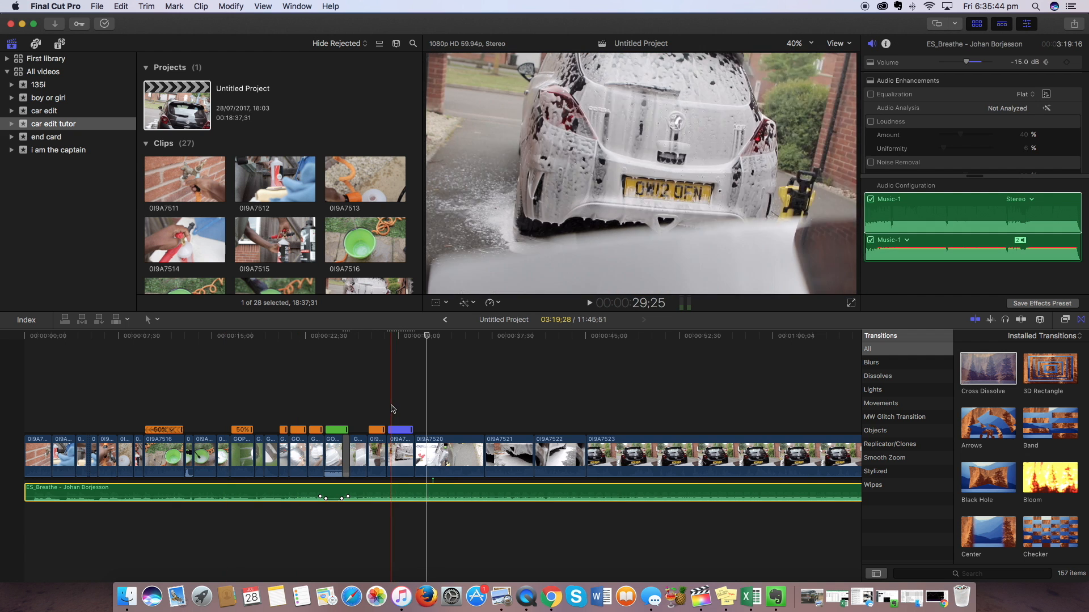
{"action": "left_click", "coordinate": [380, 379]}
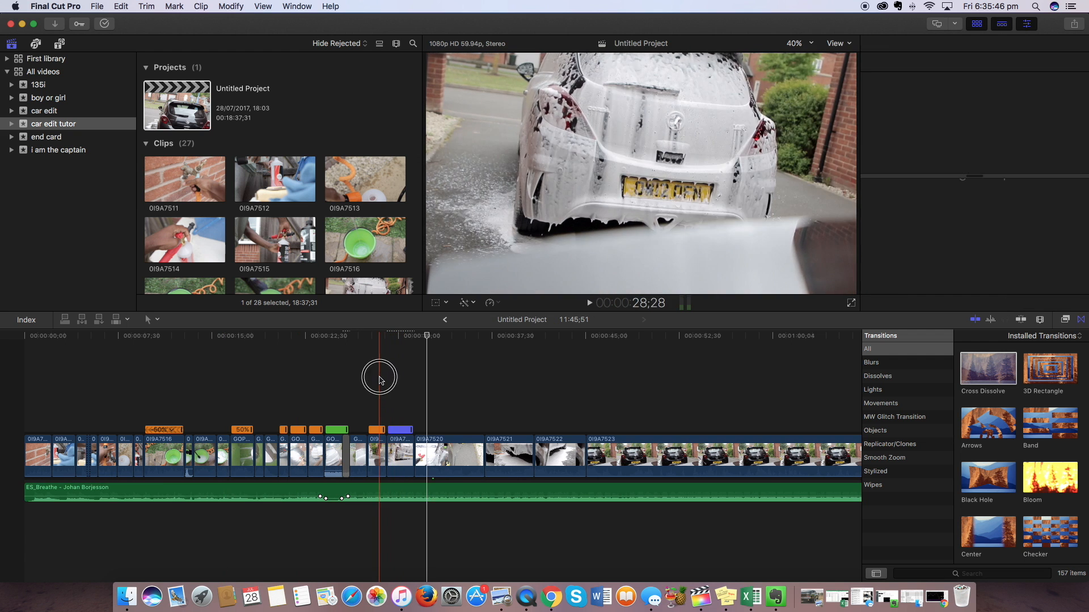
{"action": "key", "text": "space"}
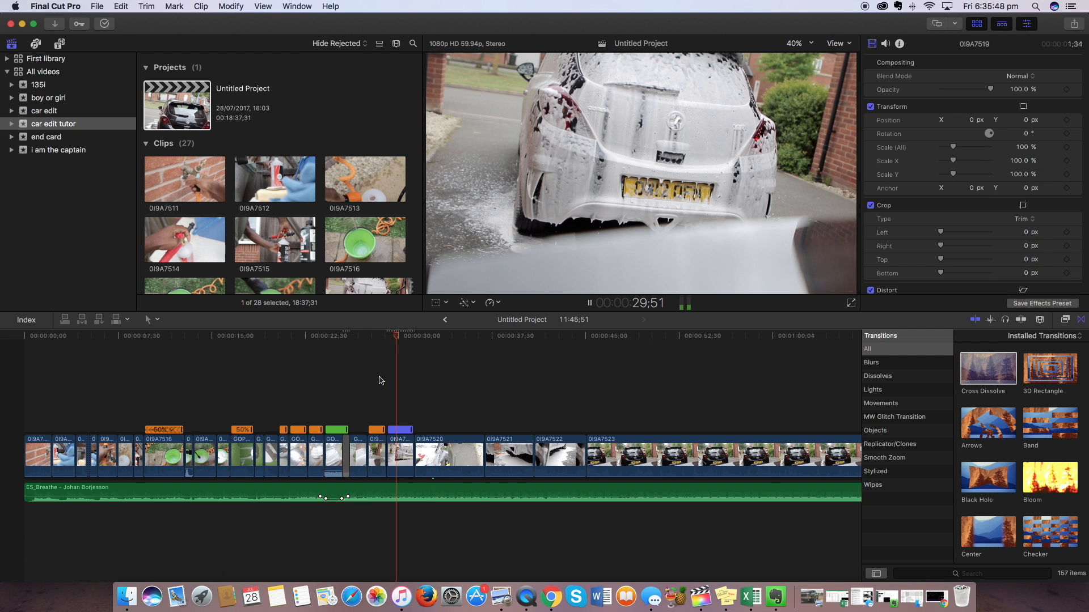
{"action": "key", "text": "space"}
- Find the Extreme Motion Blur title by searching "mo", place it above the sped-up 0I9A7519 clip and trim it to that clip's length
{"action": "left_click", "coordinate": [401, 455]}
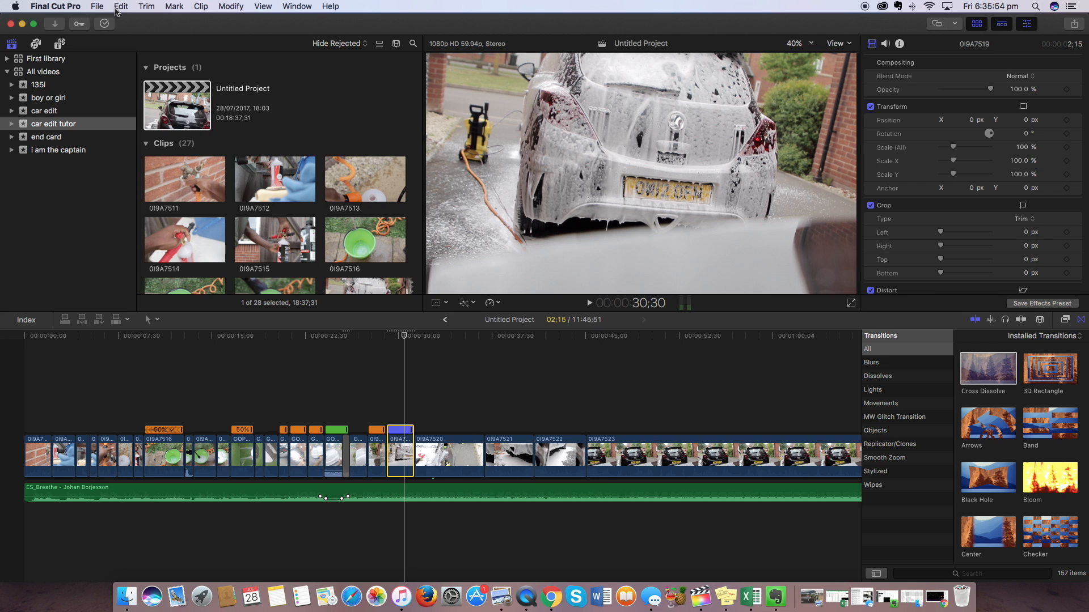
{"action": "left_click", "coordinate": [61, 44]}
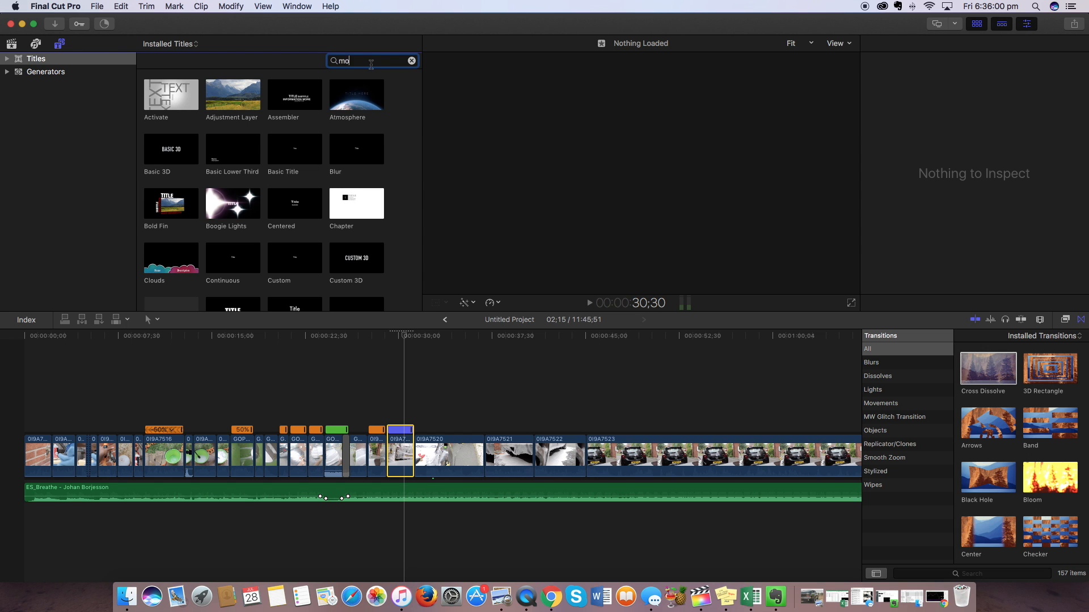
{"action": "left_click_drag", "start_coordinate": [230, 96], "coordinate": [387, 417]}
{"action": "left_click_drag", "start_coordinate": [459, 417], "coordinate": [391, 416]}
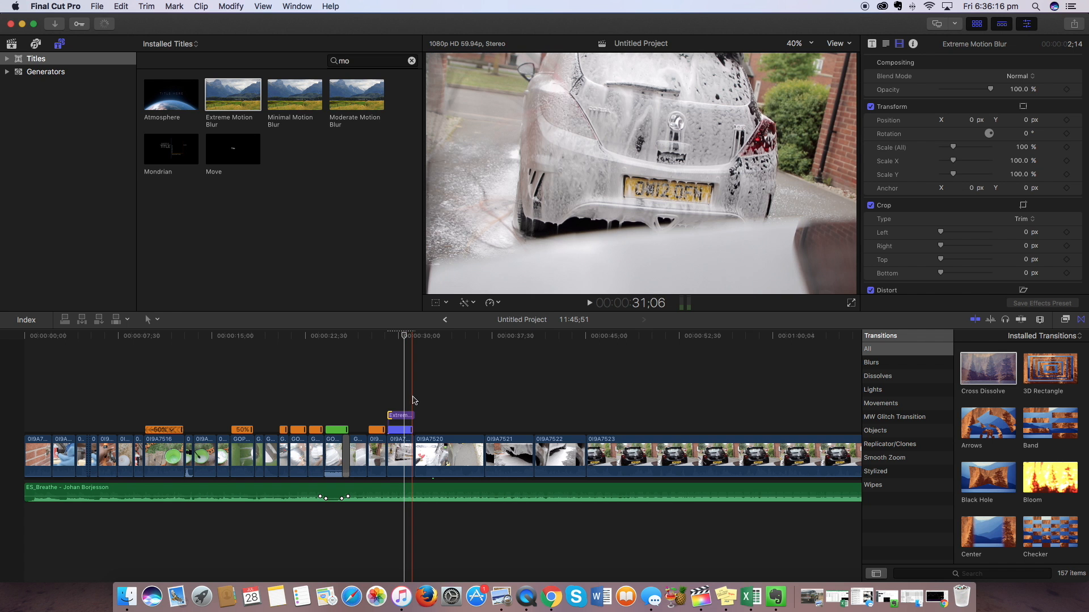
{"action": "left_click_drag", "start_coordinate": [412, 414], "coordinate": [412, 415]}
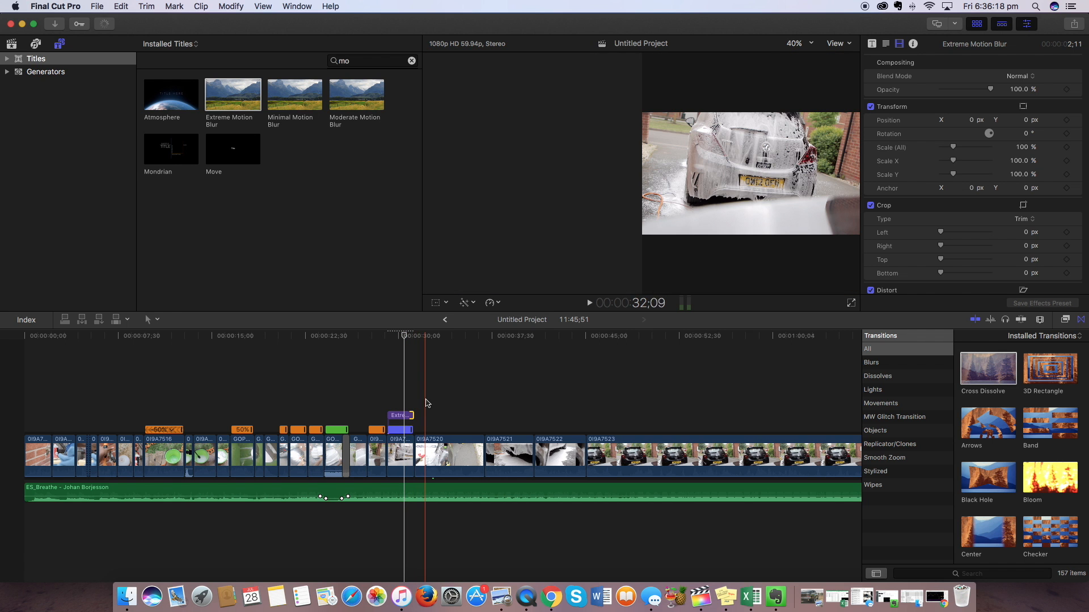
- Slow clip 0I9A7520 to 50% speed and realign the music with the timeline start
{"action": "left_click", "coordinate": [454, 457]}
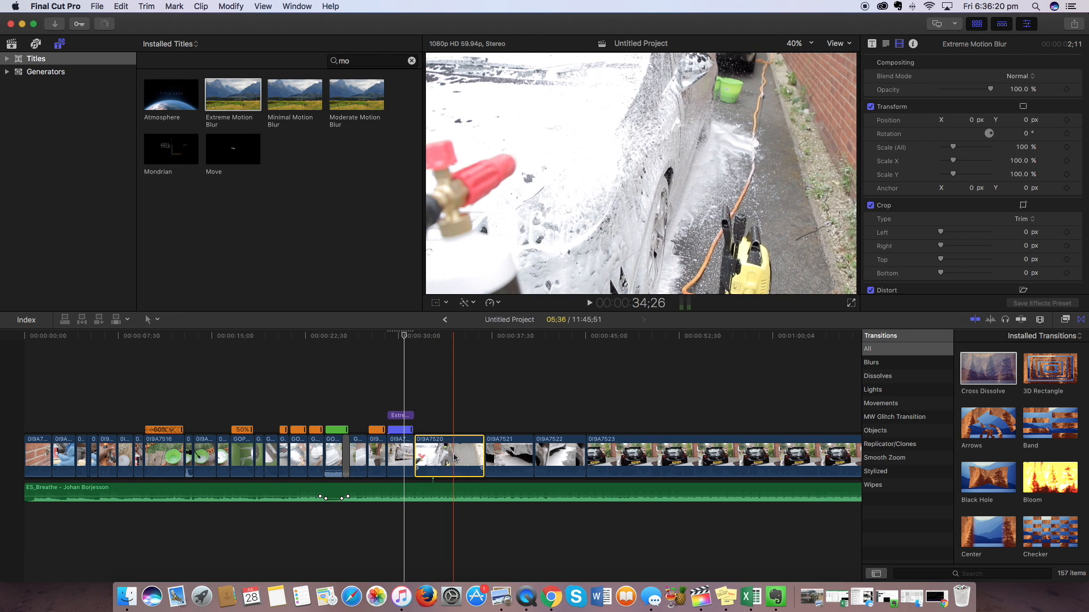
{"action": "left_click", "coordinate": [490, 303]}
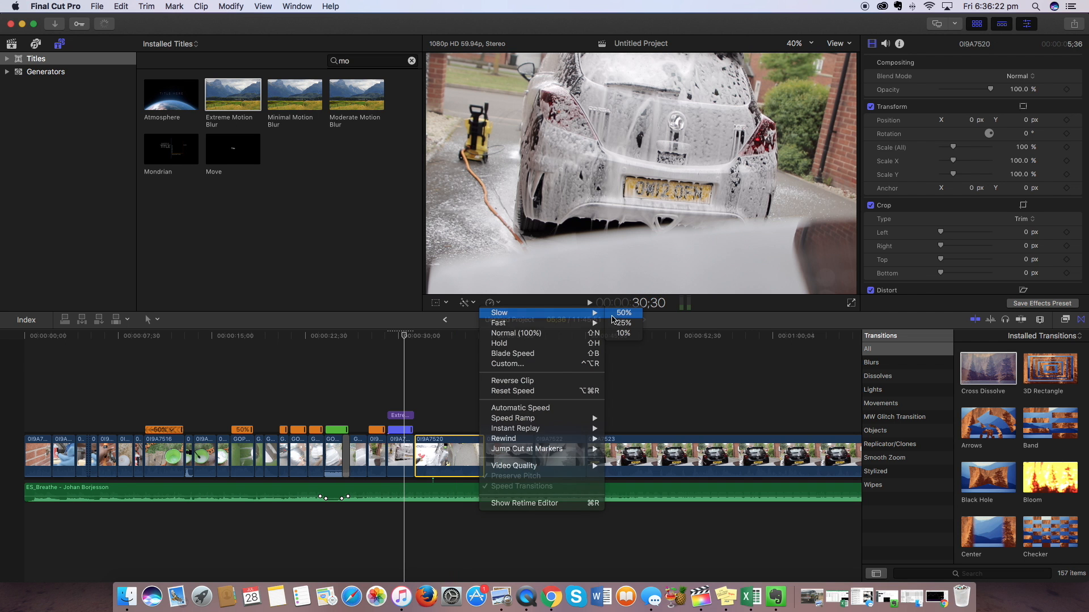
{"action": "left_click", "coordinate": [618, 311]}
{"action": "left_click_drag", "start_coordinate": [451, 495], "coordinate": [448, 382]}
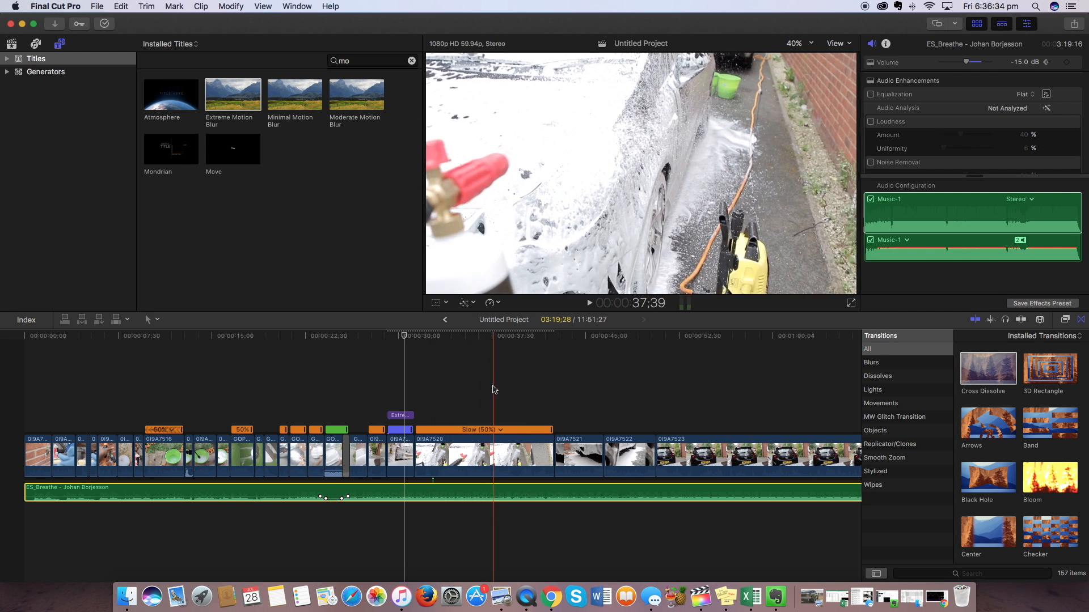
- Play through the slowed 0I9A7520 clip and reverse it, keeping its 50% speed
{"action": "left_click", "coordinate": [445, 386]}
{"action": "key", "text": "space"}
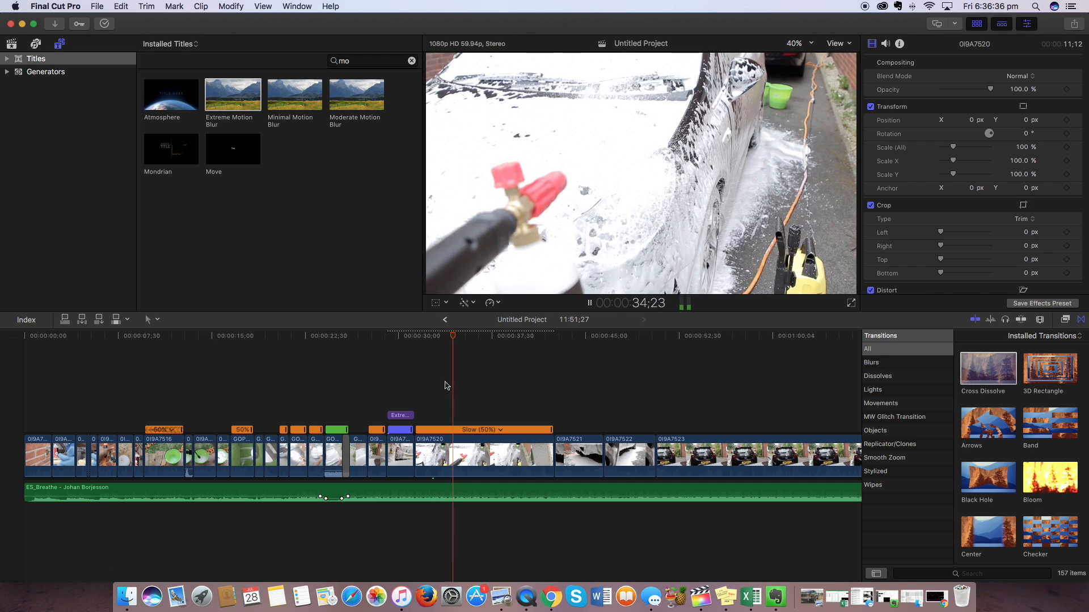
{"action": "key", "text": "space"}
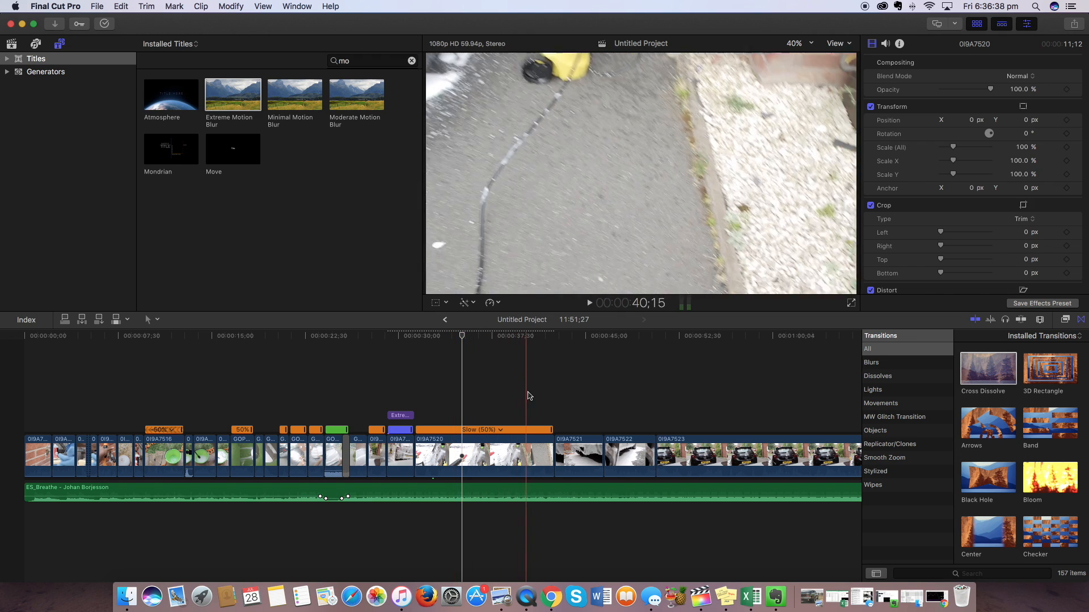
{"action": "left_click", "coordinate": [474, 391]}
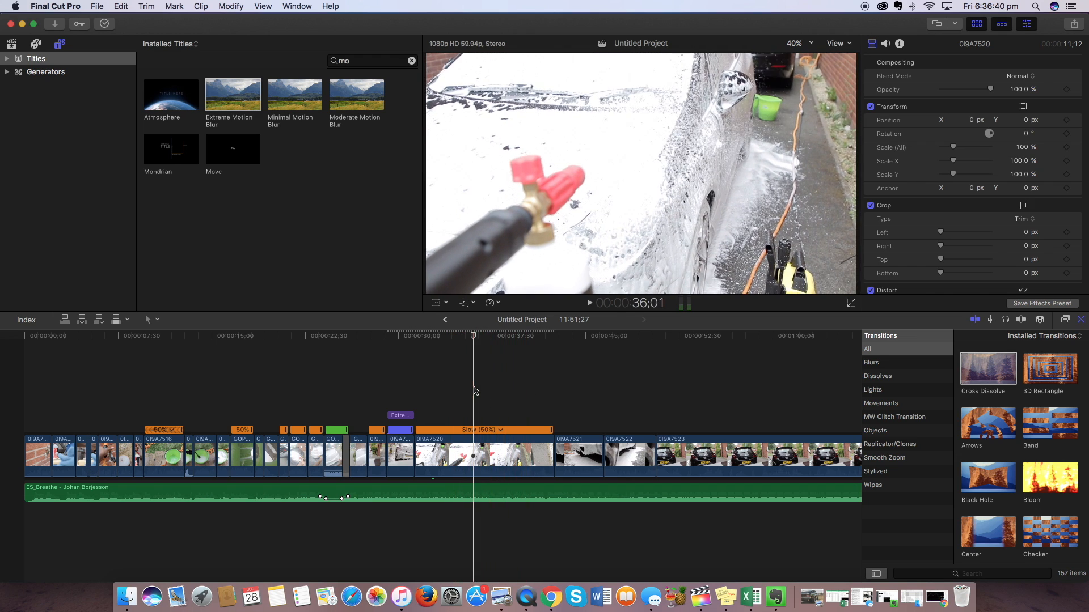
{"action": "left_click", "coordinate": [469, 448]}
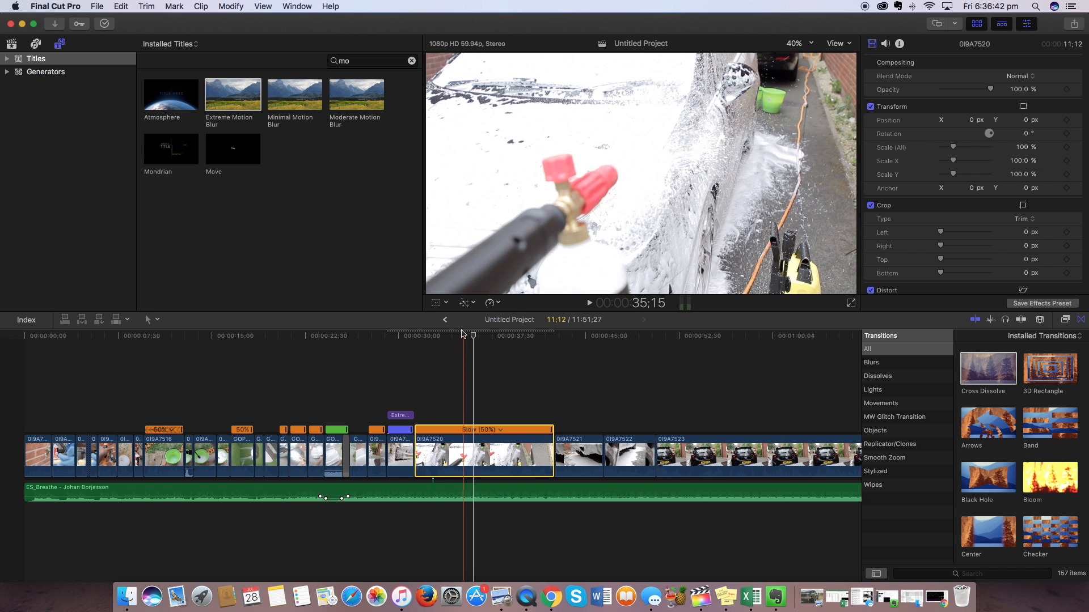
{"action": "left_click", "coordinate": [488, 305]}
{"action": "left_click", "coordinate": [514, 381]}
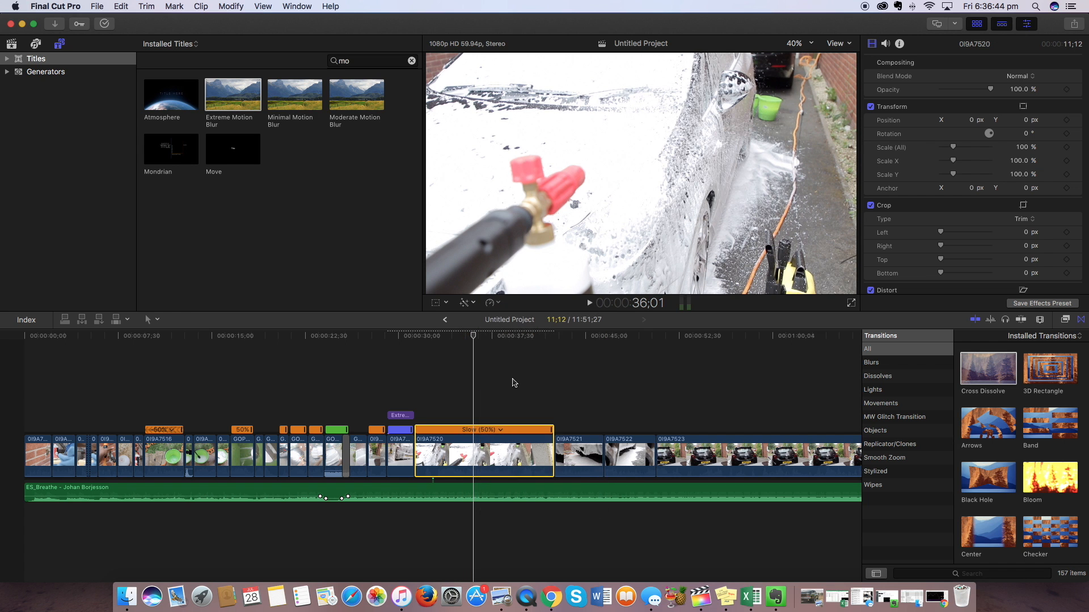
- Split the reversed 0I9A7520 clip at 35;20, delete its first part and realign the music with the timeline start
{"action": "left_click", "coordinate": [409, 384]}
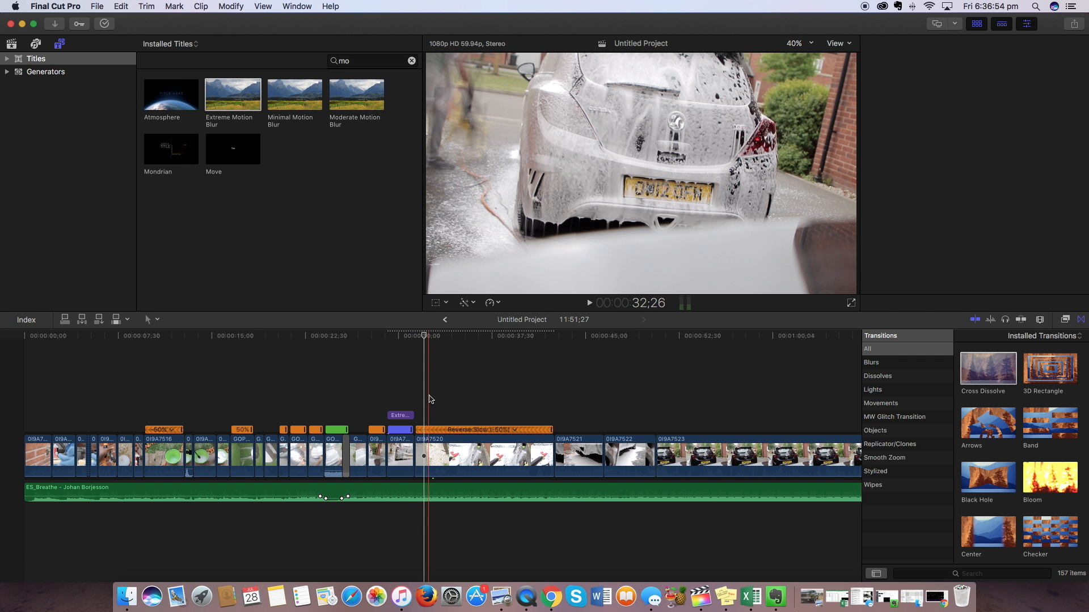
{"action": "key", "text": "super+4"}
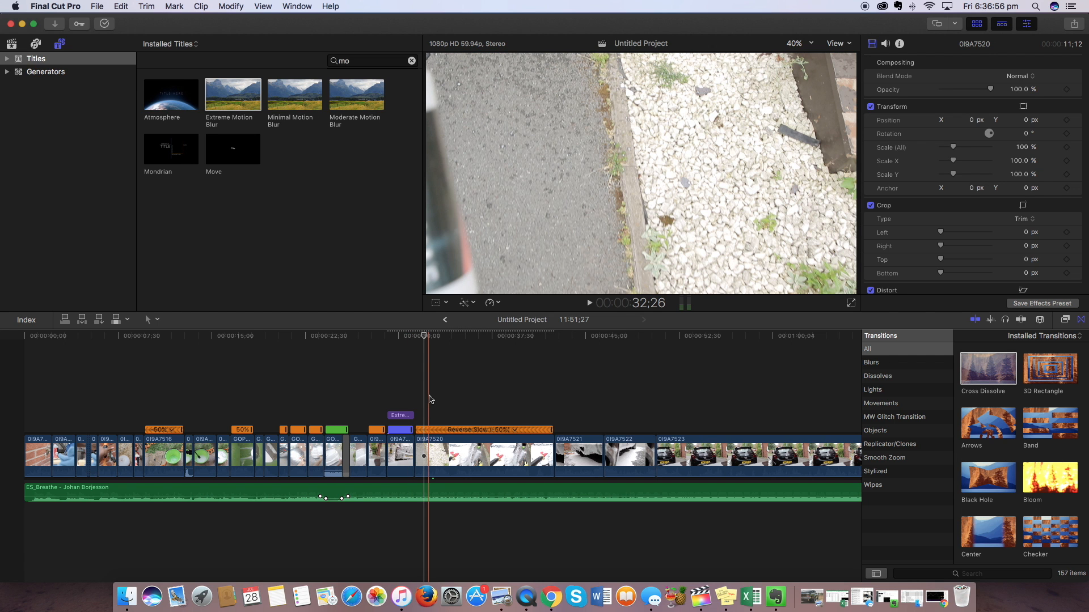
{"action": "key", "text": "space"}
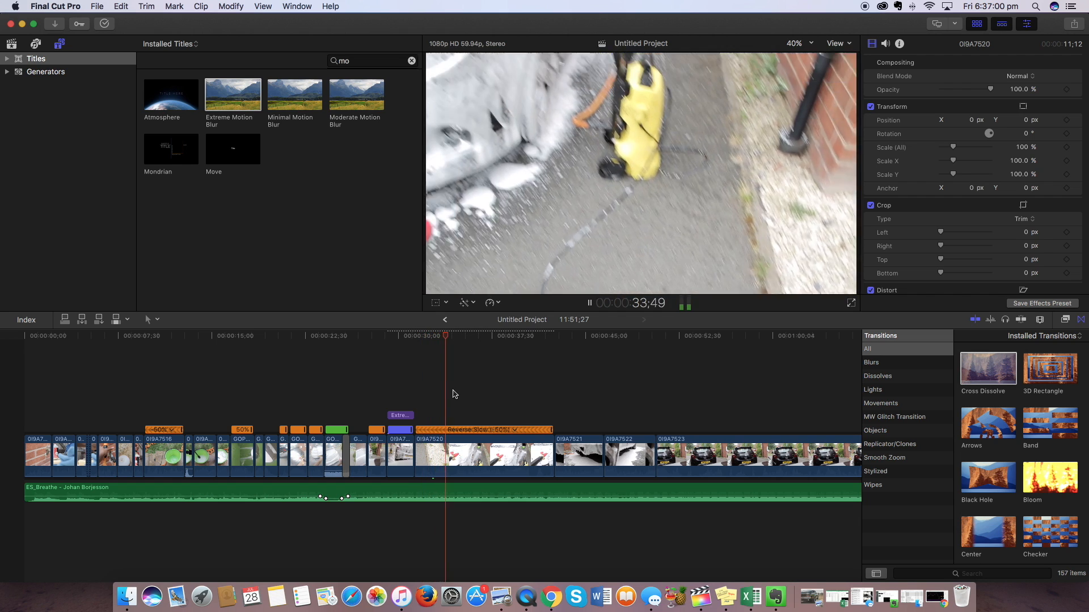
{"action": "key", "text": "space"}
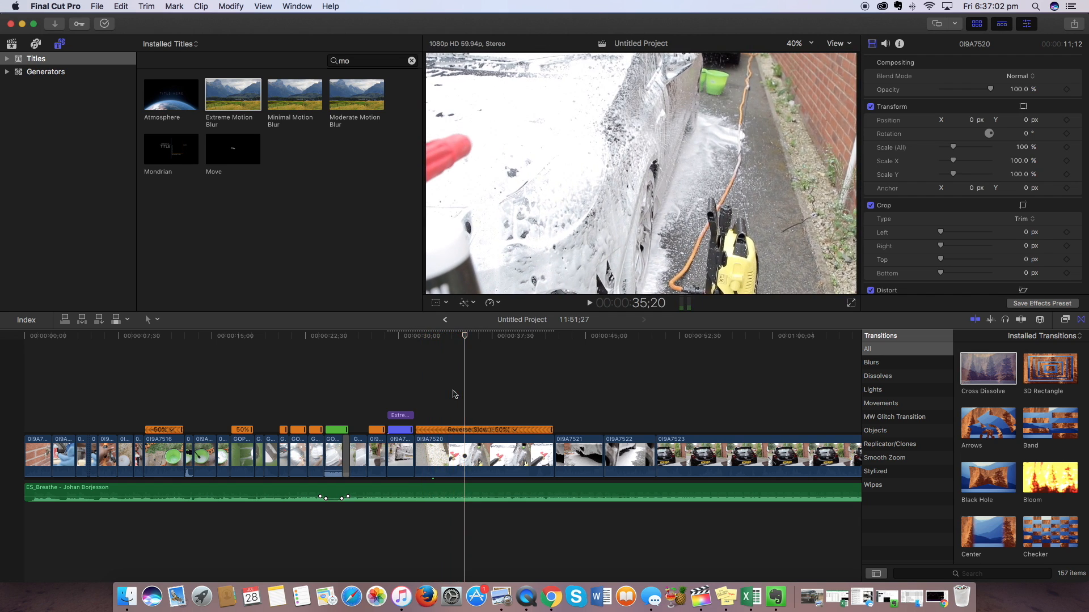
{"action": "key", "text": "super+b"}
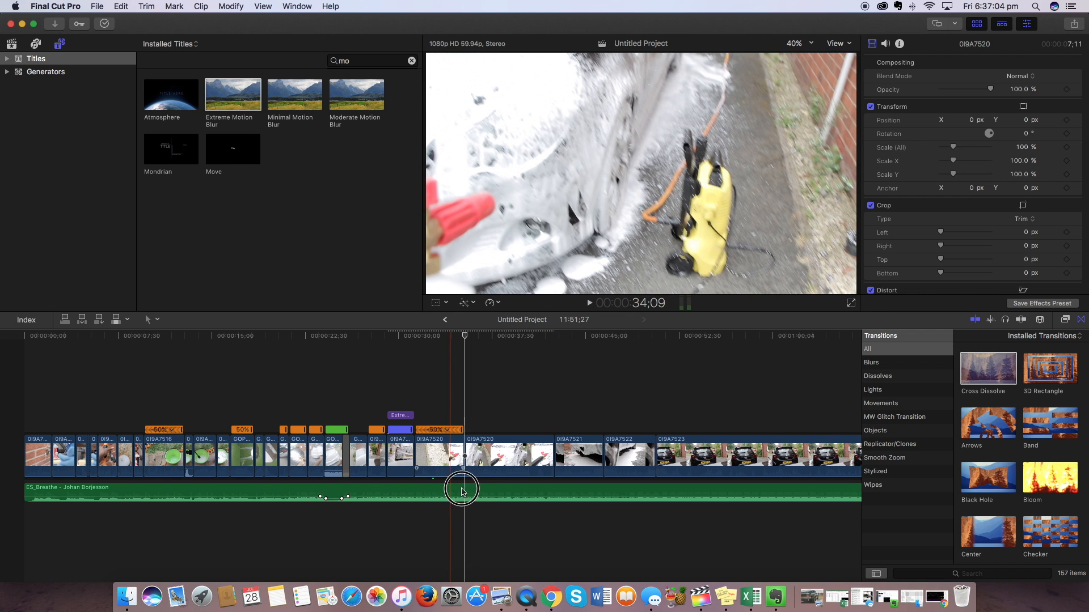
{"action": "left_click_drag", "start_coordinate": [462, 491], "coordinate": [497, 491]}
{"action": "left_click", "coordinate": [444, 460]}
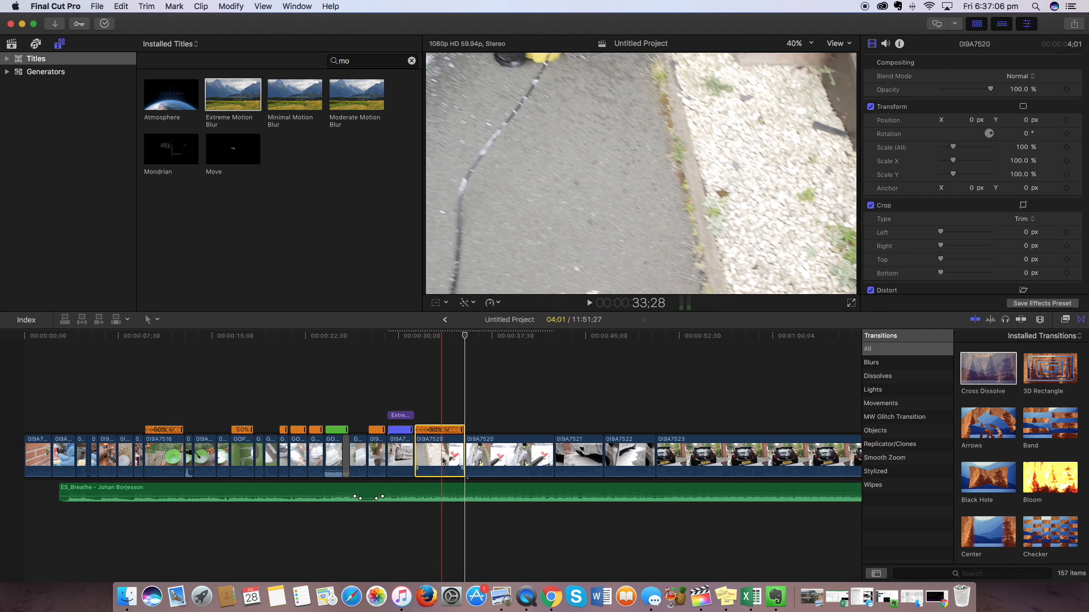
{"action": "key", "text": "Delete"}
{"action": "left_click_drag", "start_coordinate": [454, 492], "coordinate": [456, 493]}
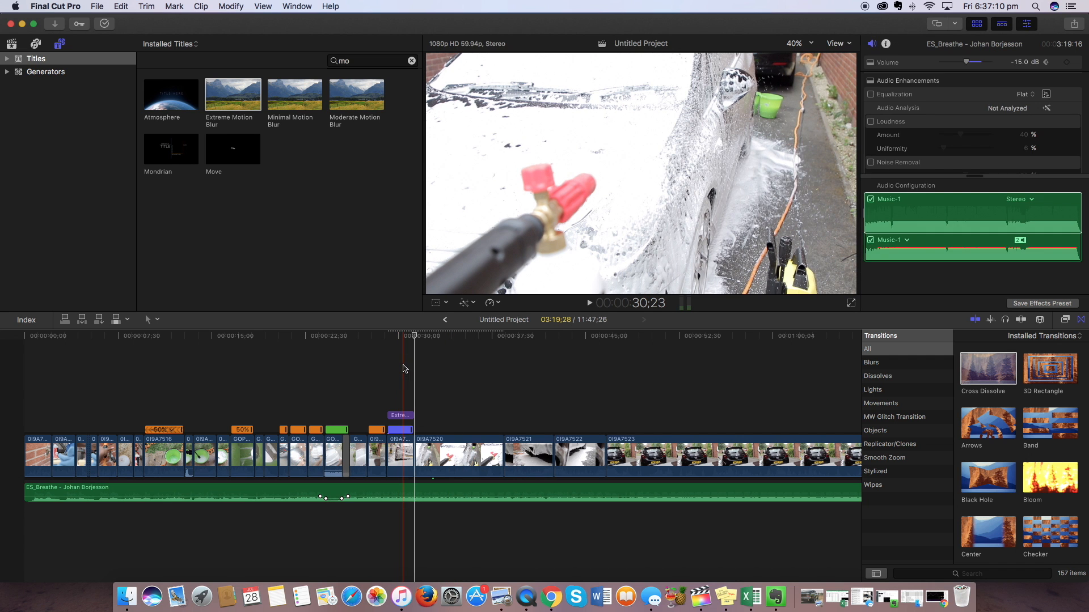
- Cut the remaining 0I9A7520 clip down to its first 34 frames and realign the music with the timeline start
{"action": "left_click", "coordinate": [403, 369]}
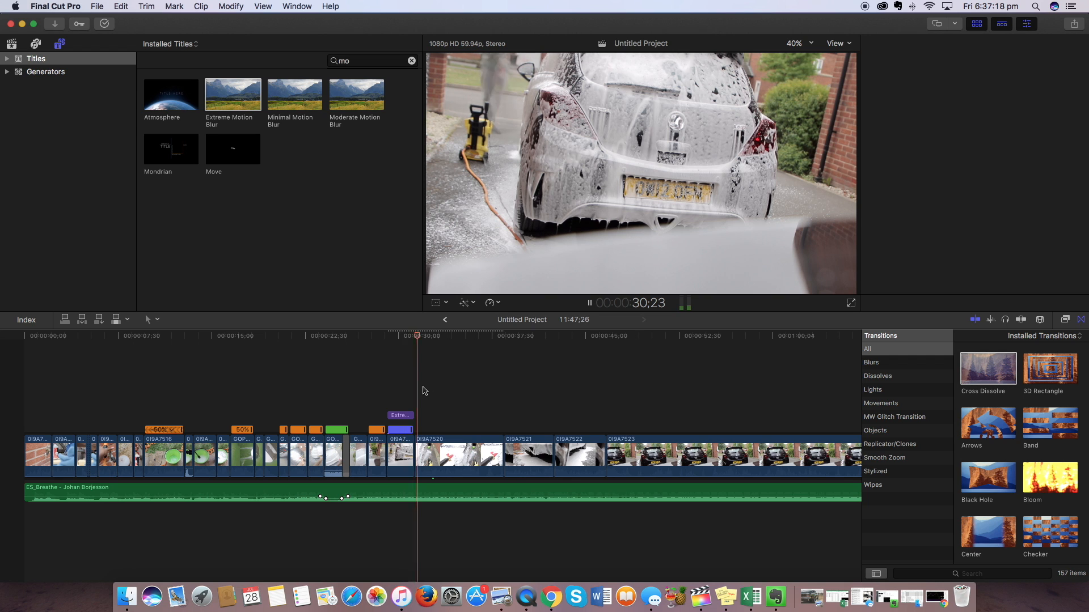
{"action": "key", "text": "space"}
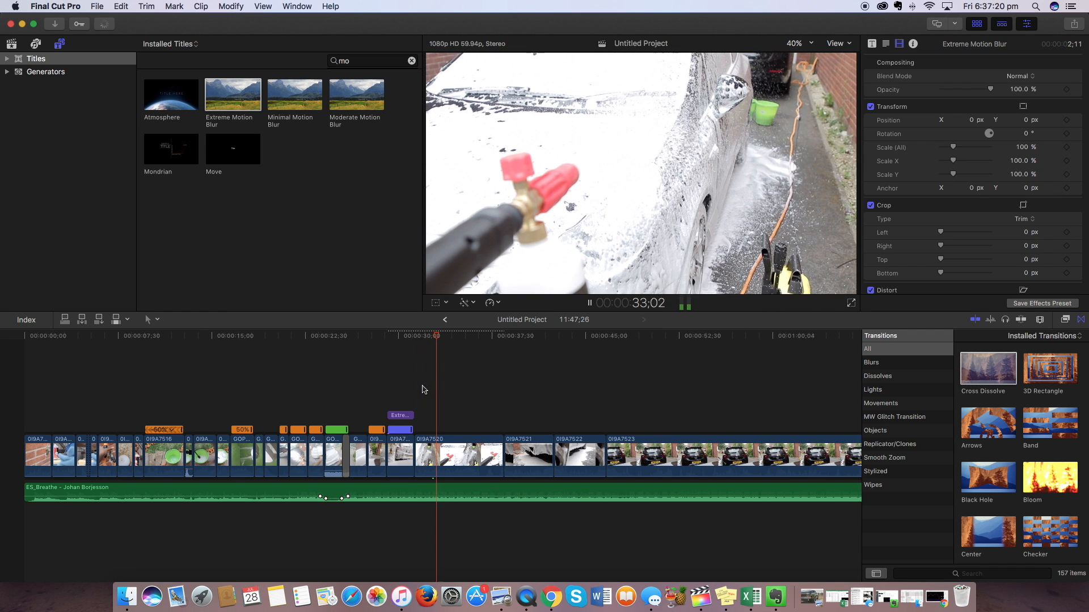
{"action": "key", "text": "space"}
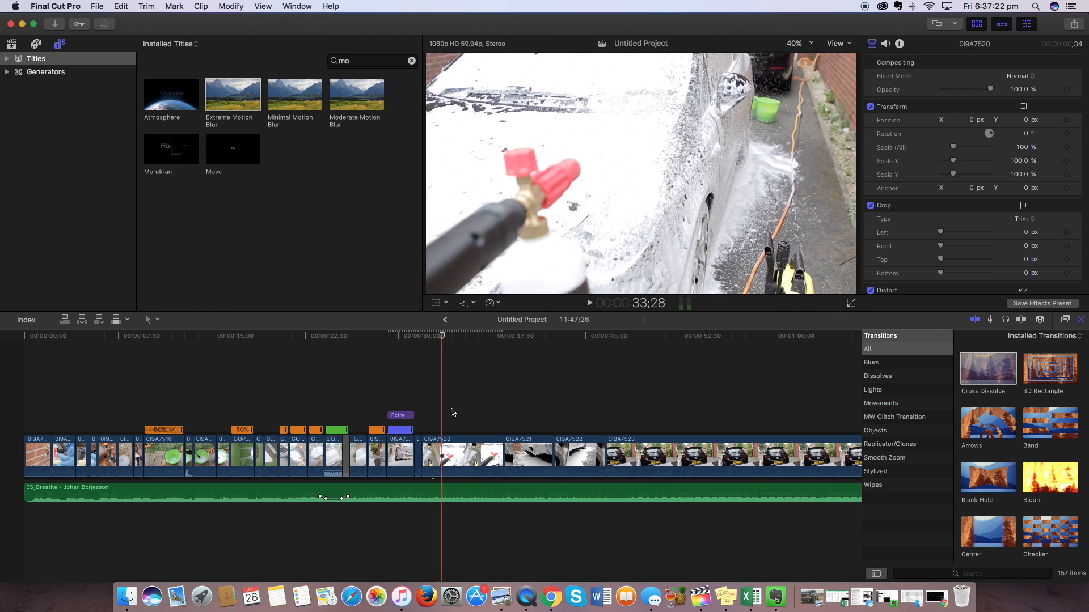
{"action": "left_click", "coordinate": [476, 449]}
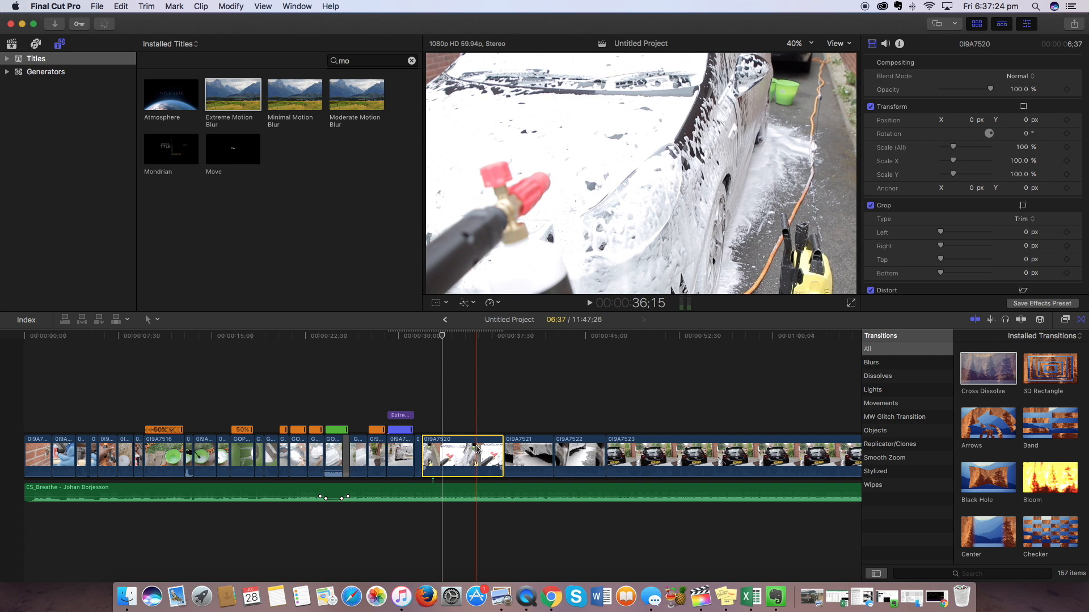
{"action": "left_click_drag", "start_coordinate": [431, 497], "coordinate": [481, 497]}
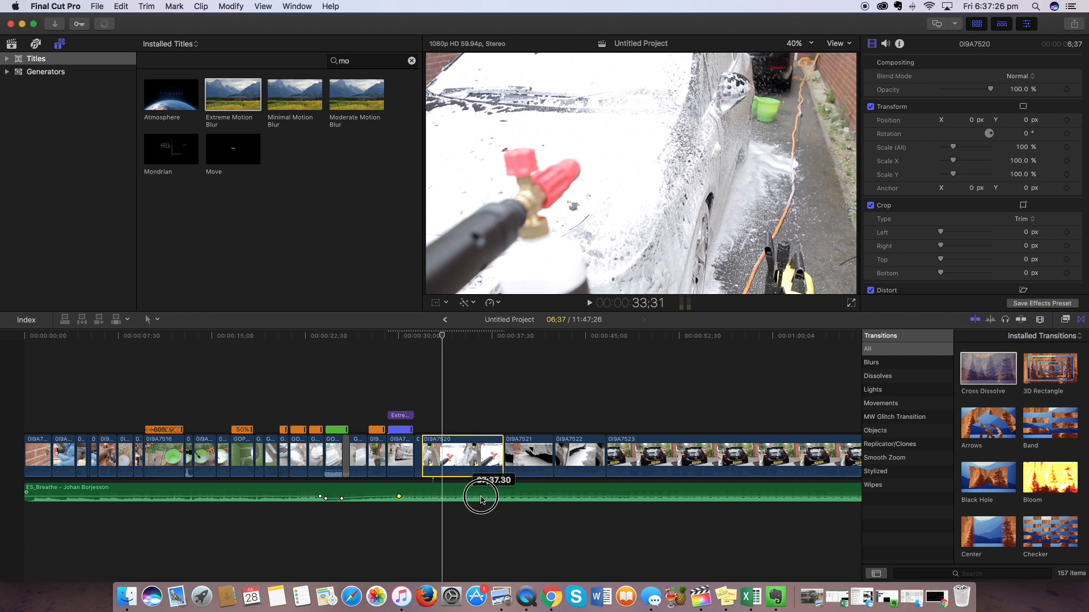
{"action": "left_click", "coordinate": [432, 497]}
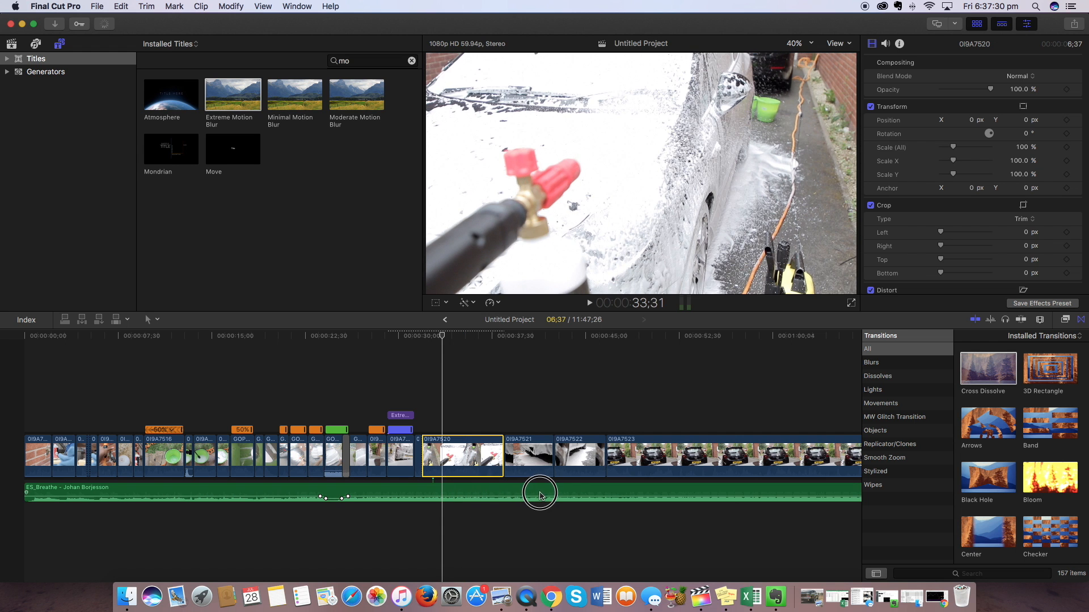
{"action": "left_click_drag", "start_coordinate": [484, 493], "coordinate": [560, 494]}
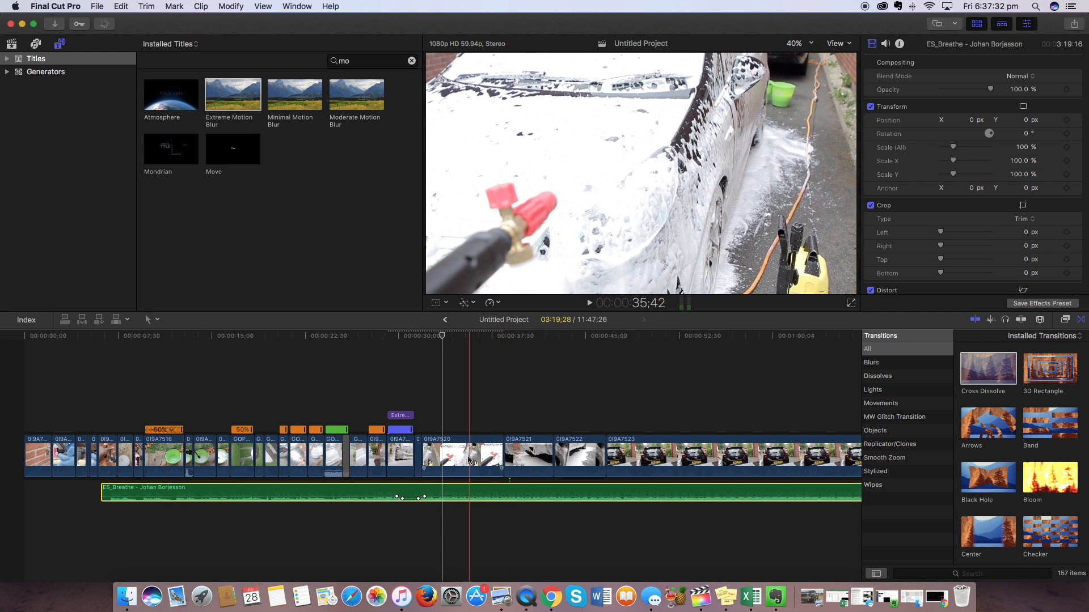
{"action": "left_click", "coordinate": [468, 460]}
{"action": "key", "text": "Delete"}
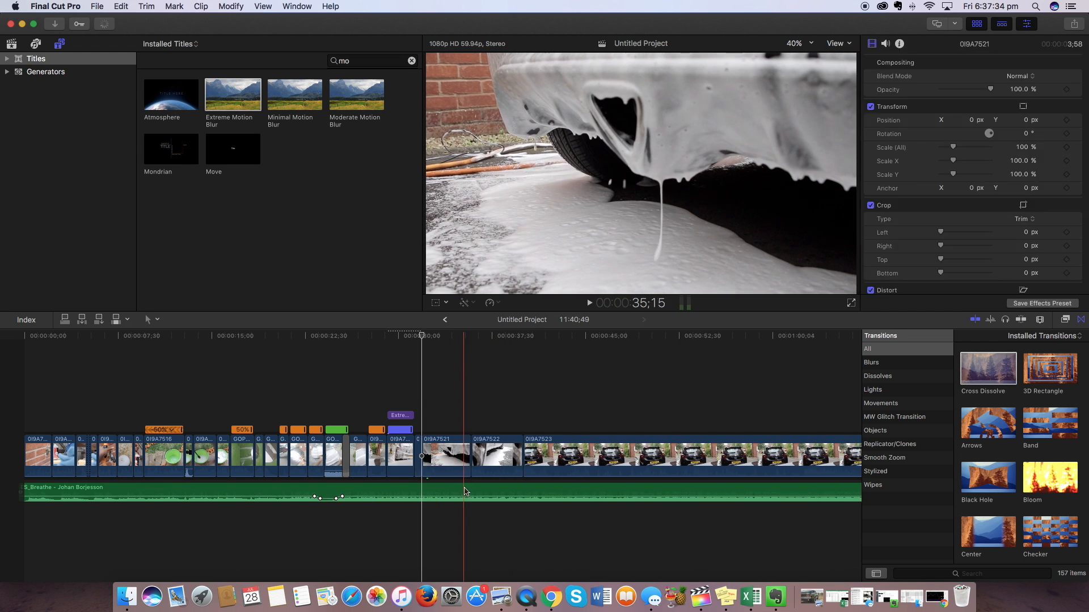
{"action": "left_click_drag", "start_coordinate": [464, 491], "coordinate": [463, 491]}
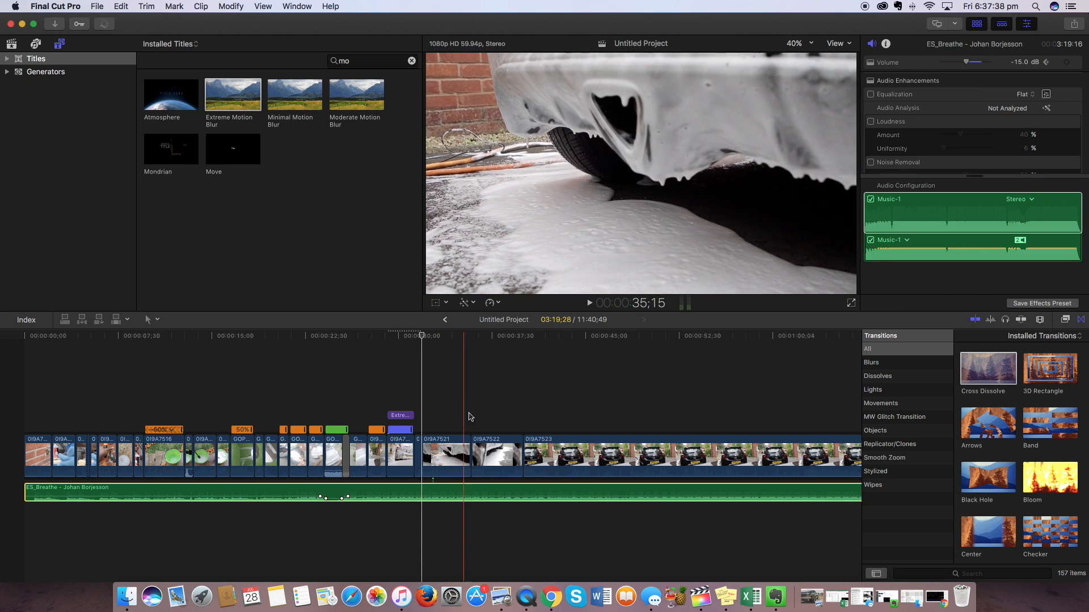
- Slow clips 0I9A7521 and 0I9A7522 to 50% speed, keeping the music aligned with the timeline start, and play back the result
{"action": "left_click_drag", "start_coordinate": [445, 415], "coordinate": [481, 452]}
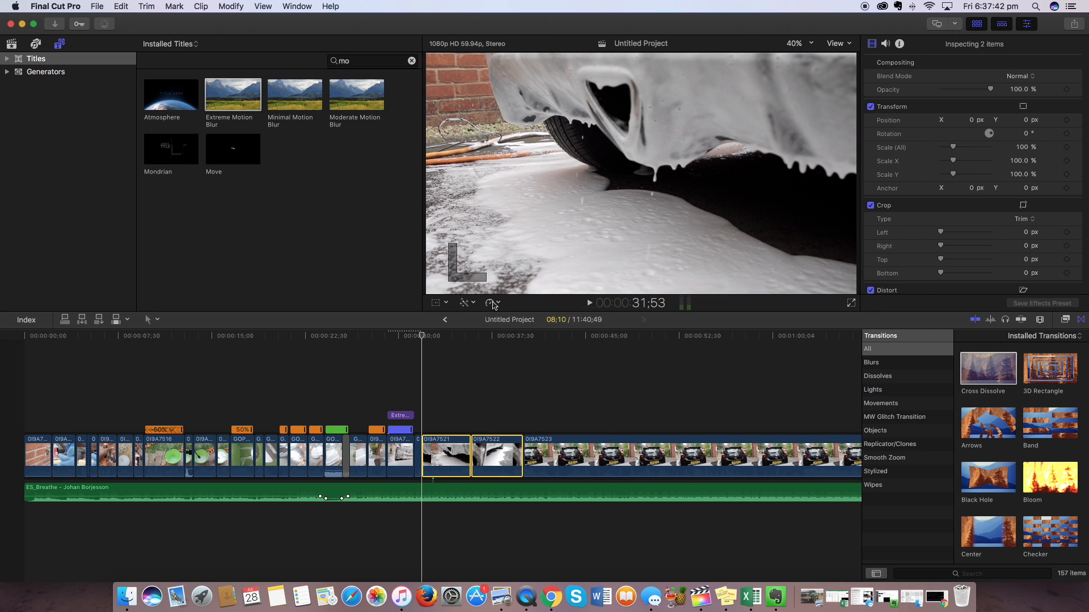
{"action": "left_click", "coordinate": [492, 303]}
{"action": "mouse_move", "coordinate": [516, 317]}
{"action": "left_click", "coordinate": [615, 313]}
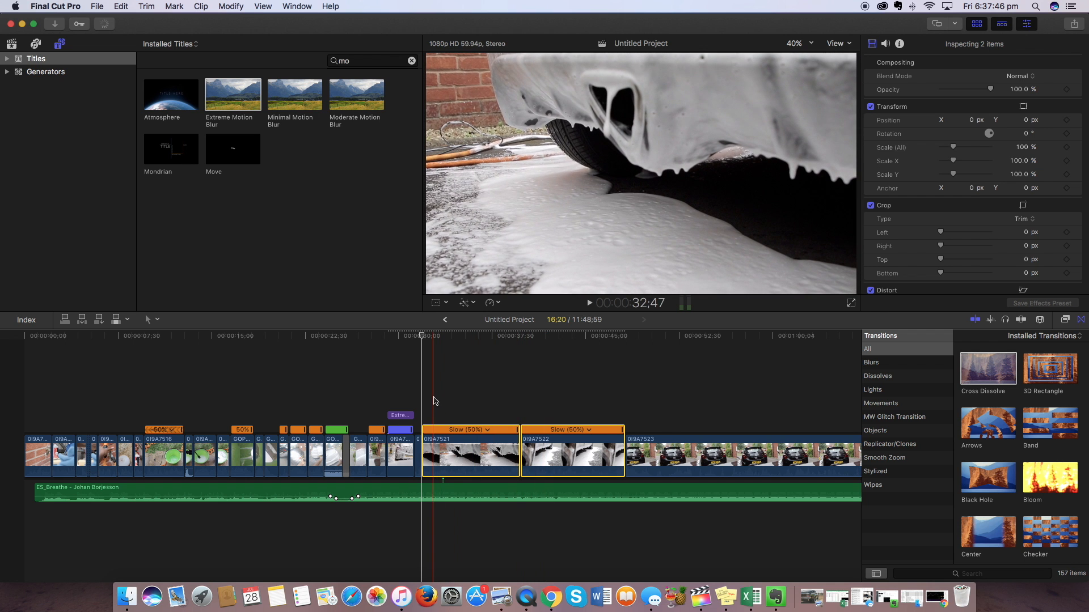
{"action": "left_click_drag", "start_coordinate": [473, 489], "coordinate": [460, 486]}
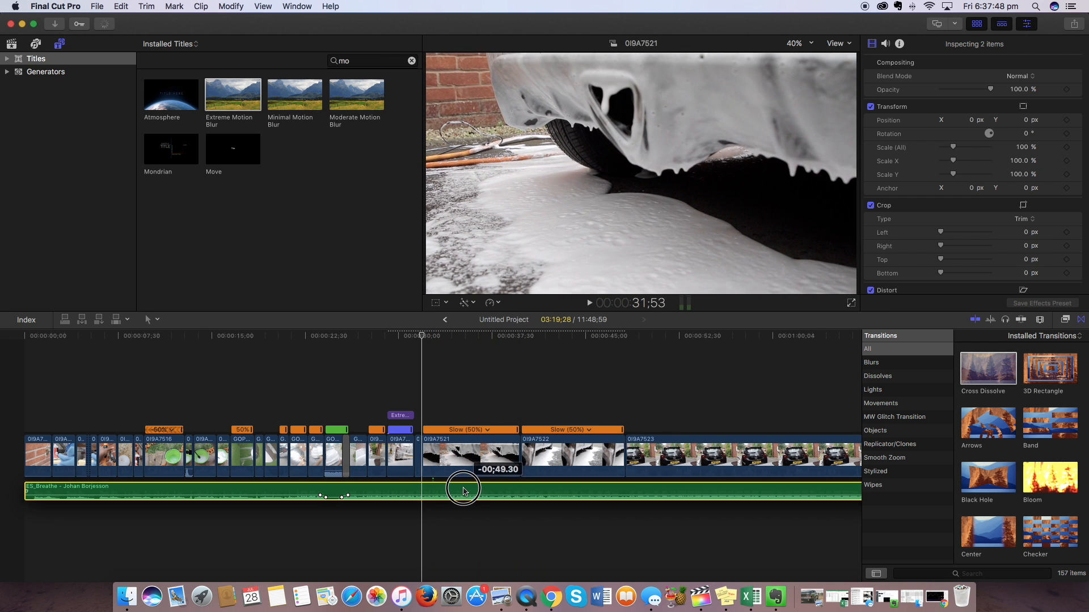
{"action": "left_click", "coordinate": [425, 393]}
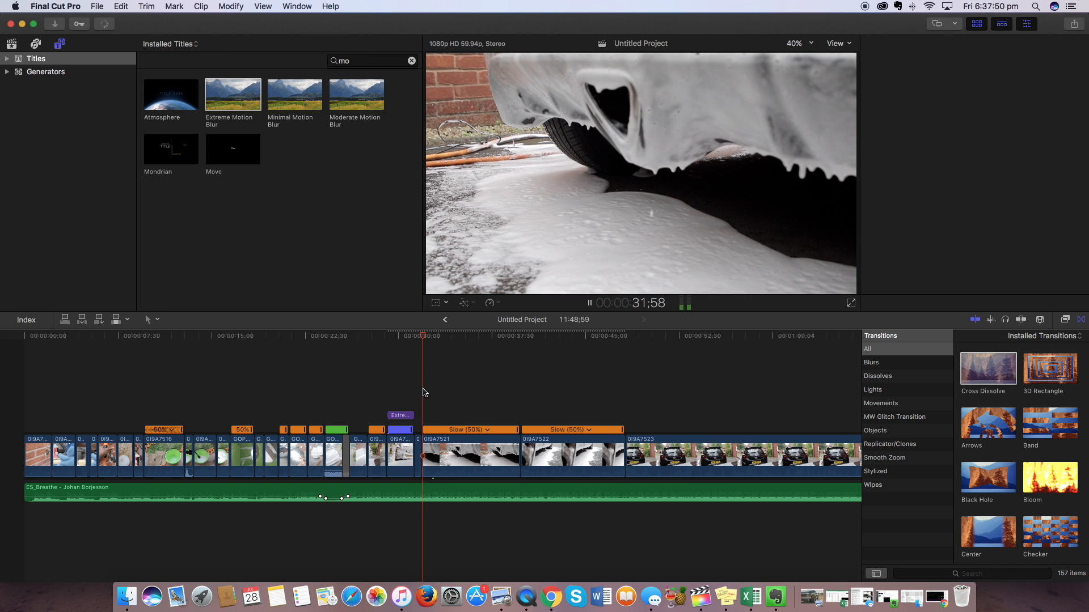
{"action": "key", "text": "space"}
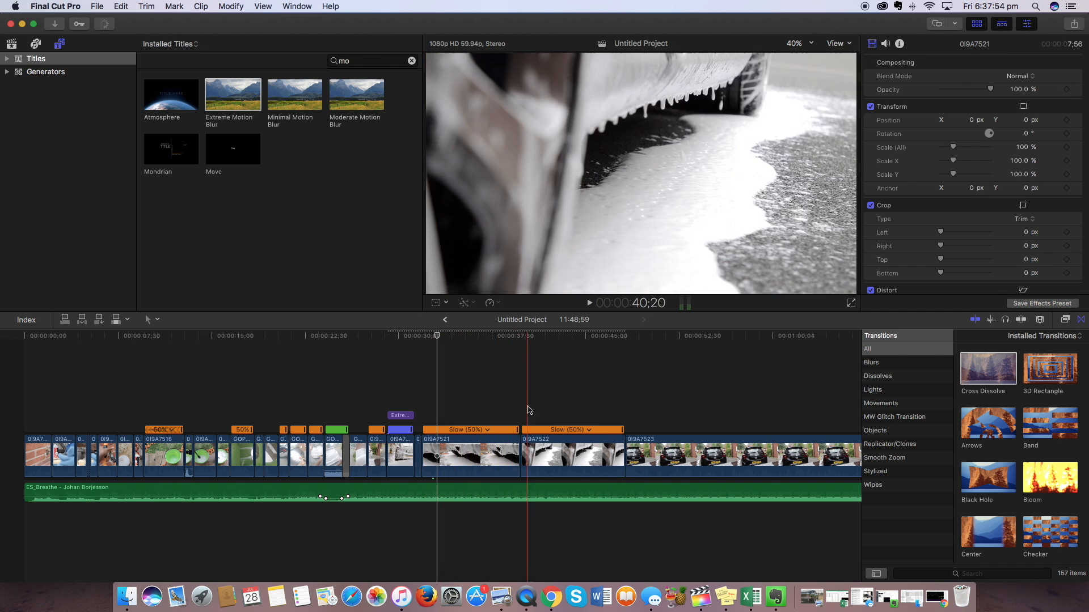
{"action": "key", "text": "space"}
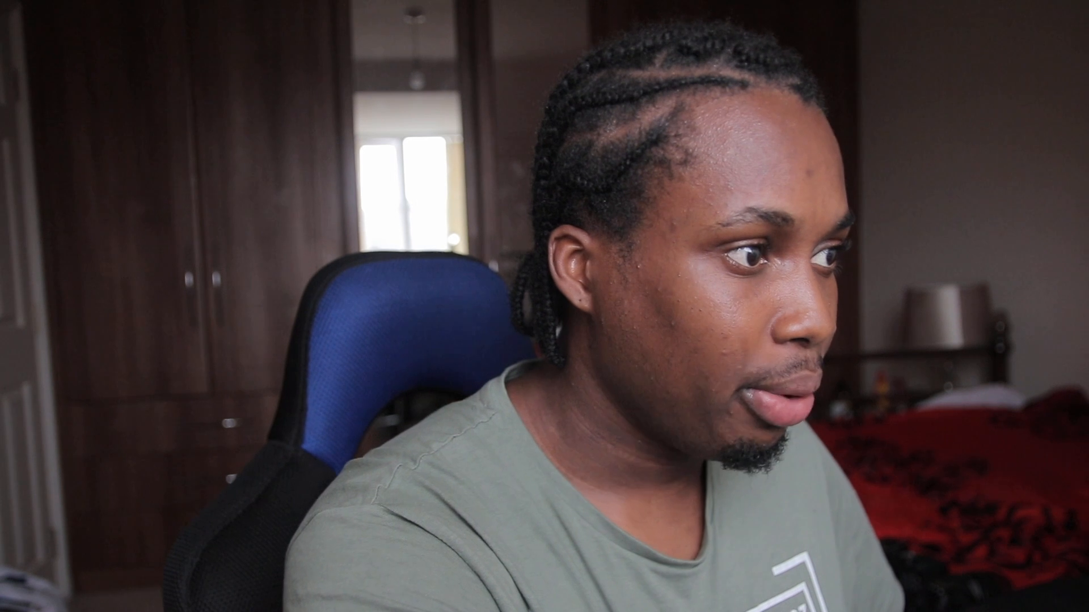
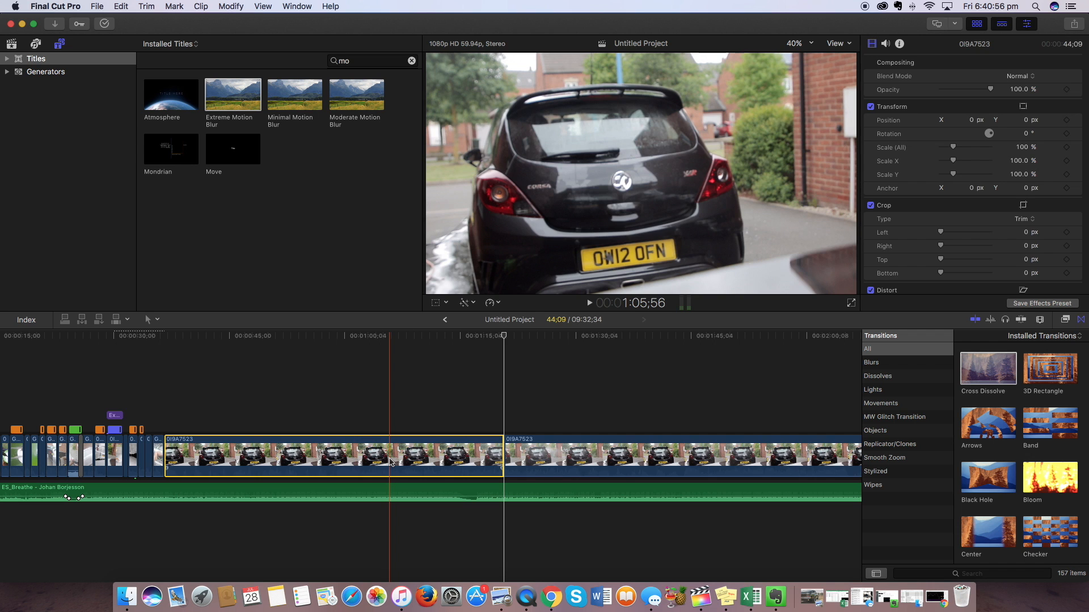
- Remove the selected first part of clip 0I9A7523 and slow the rest of the clip to 50% speed
{"action": "left_click", "coordinate": [164, 397]}
{"action": "left_click", "coordinate": [185, 460]}
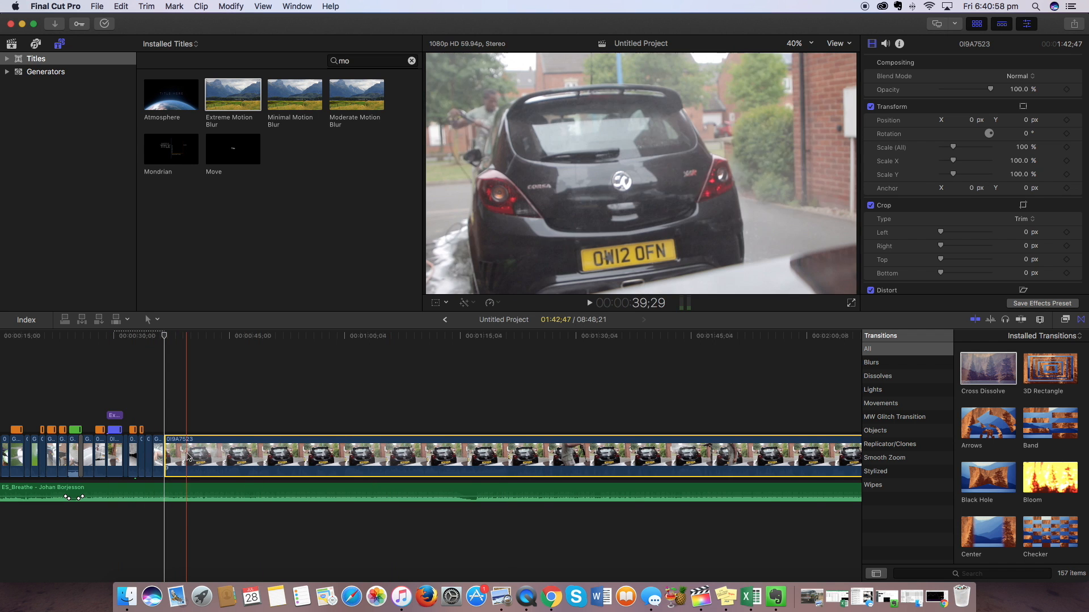
{"action": "left_click", "coordinate": [489, 303]}
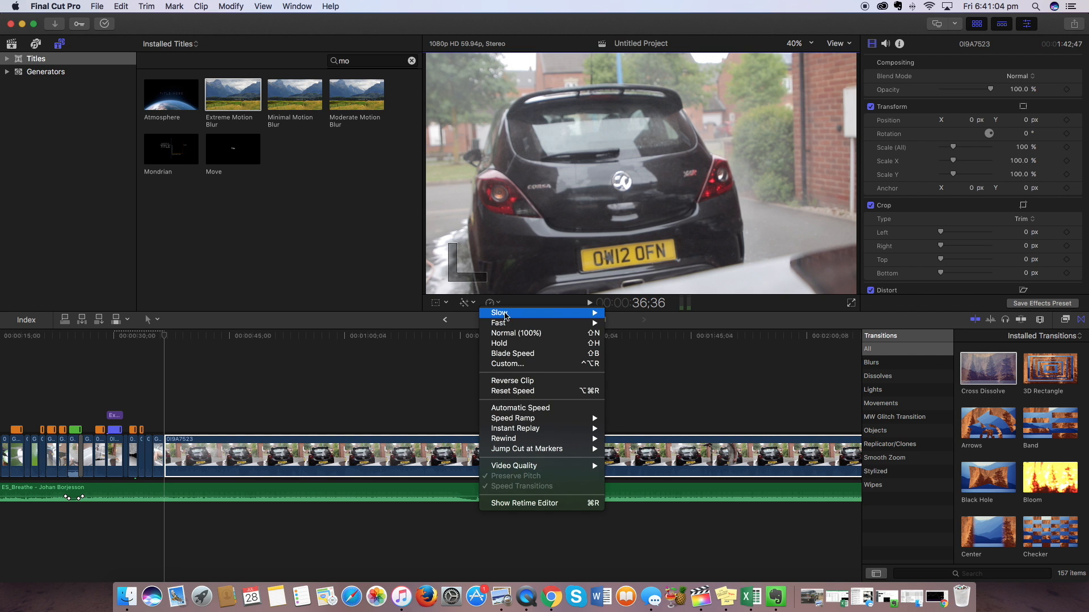
{"action": "left_click", "coordinate": [622, 313]}
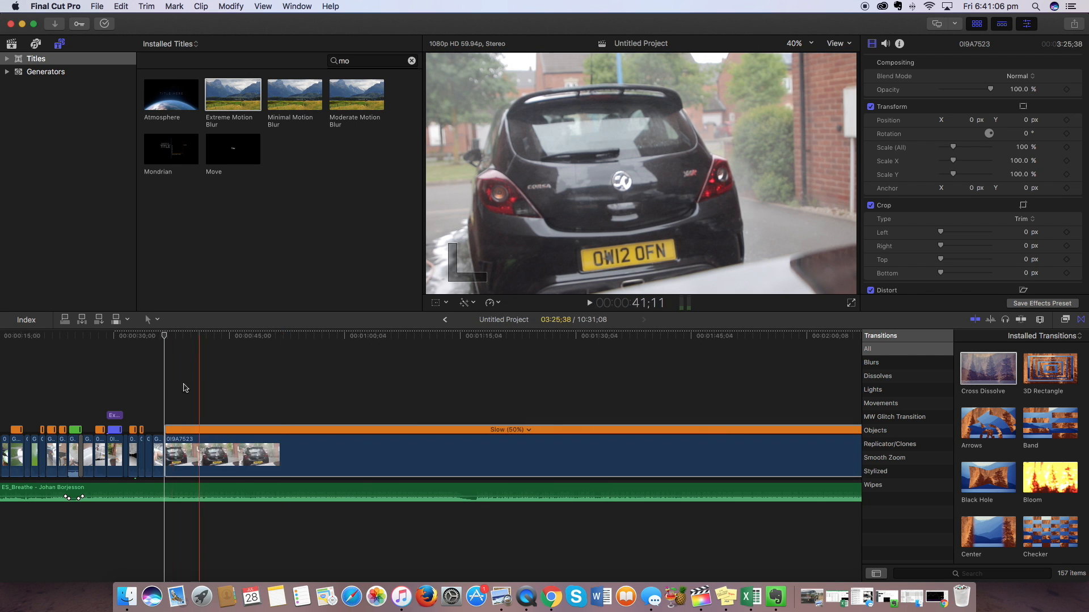
- Play the slowed 0I9A7523 clip, split it 7;39 after its start and delete the first part
{"action": "left_click", "coordinate": [164, 385]}
{"action": "key", "text": "space"}
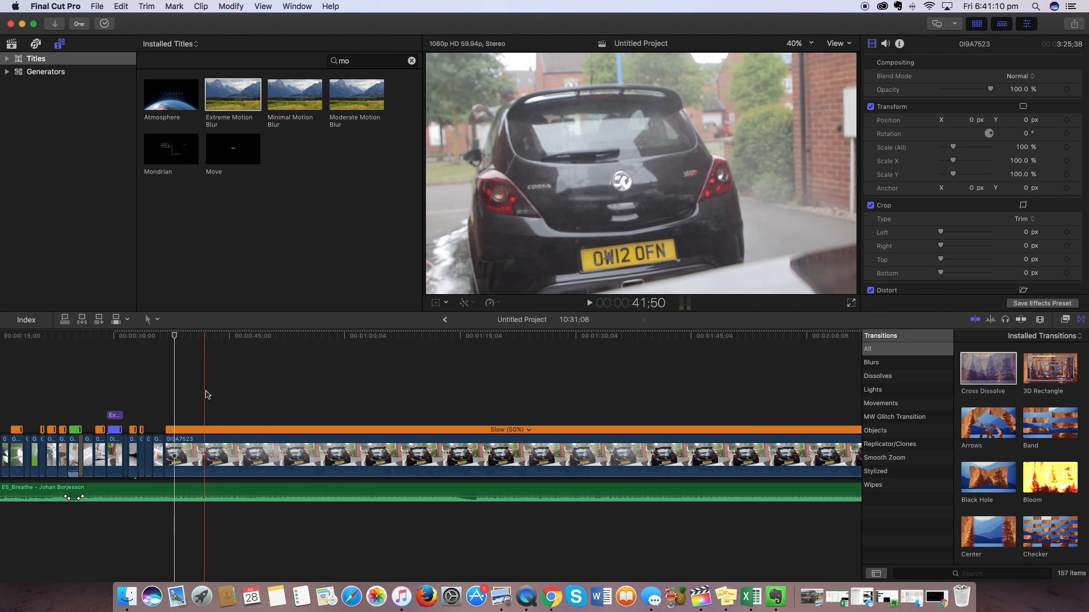
{"action": "left_click", "coordinate": [224, 396]}
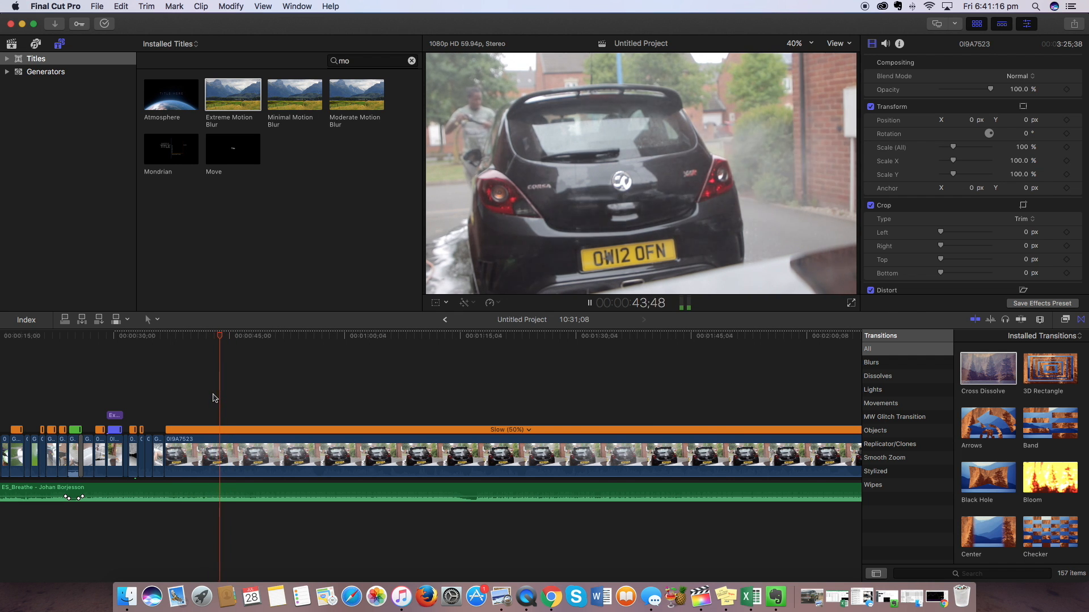
{"action": "key", "text": "space"}
{"action": "key", "text": "super+b"}
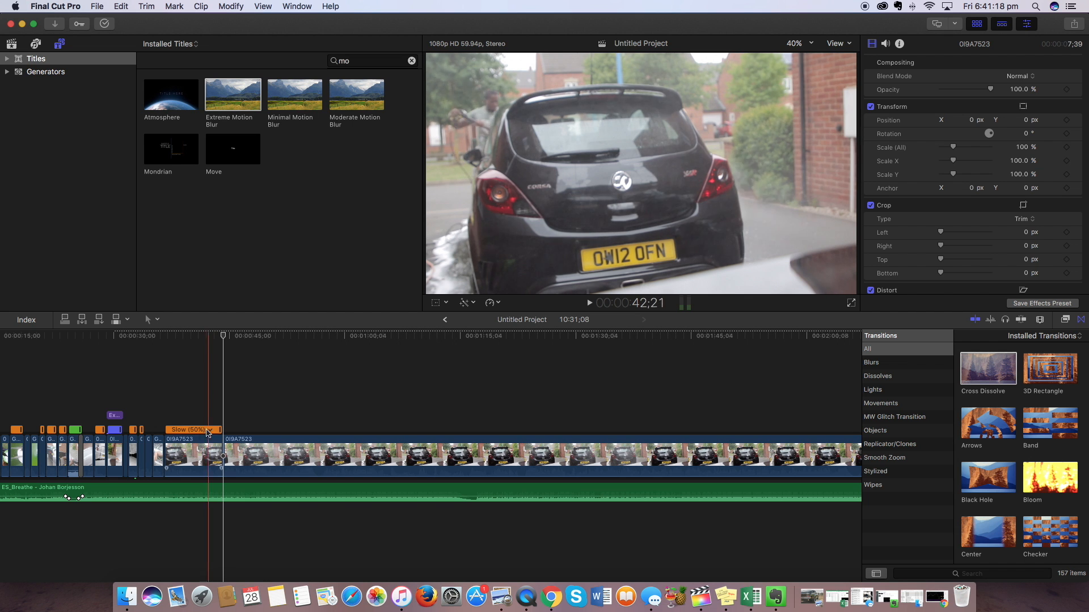
{"action": "left_click", "coordinate": [197, 444]}
{"action": "key", "text": "Delete"}
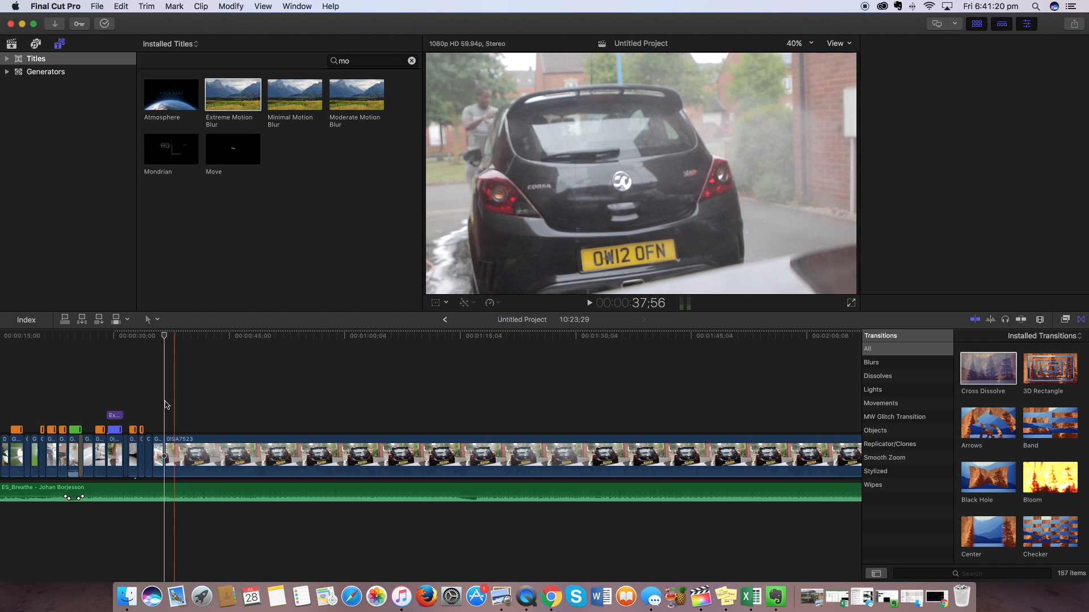
- Play clip 0I9A7523, split it 1;31 after its start and look through the remaining footage up to GOPR0783
{"action": "key", "text": "space"}
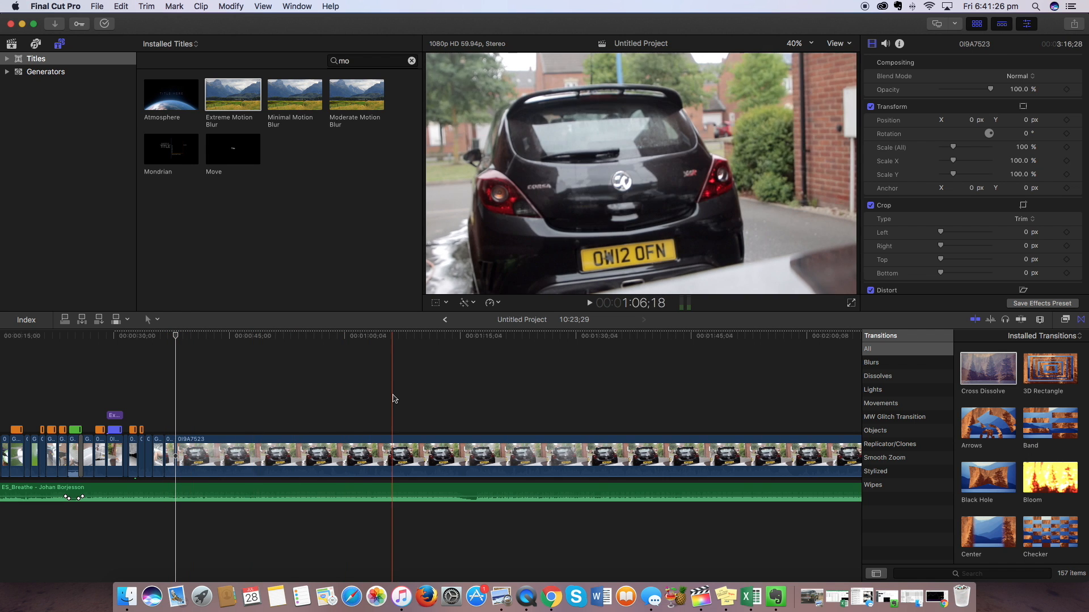
{"action": "scroll", "coordinate": [675, 398], "scroll_direction": "right", "scroll_amount": 5}
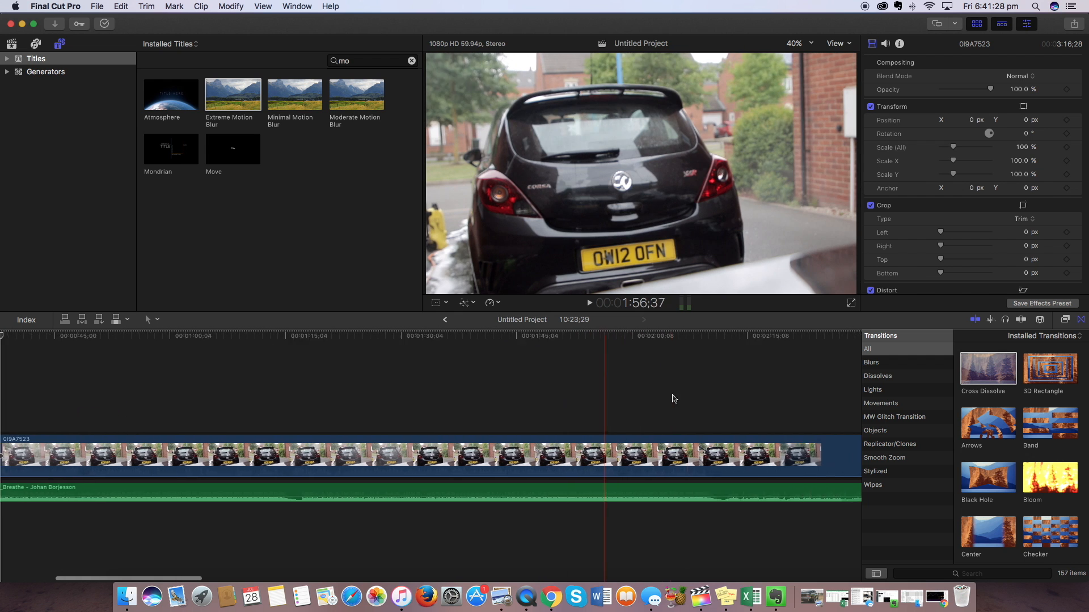
{"action": "scroll", "coordinate": [731, 392], "scroll_direction": "right", "scroll_amount": 10}
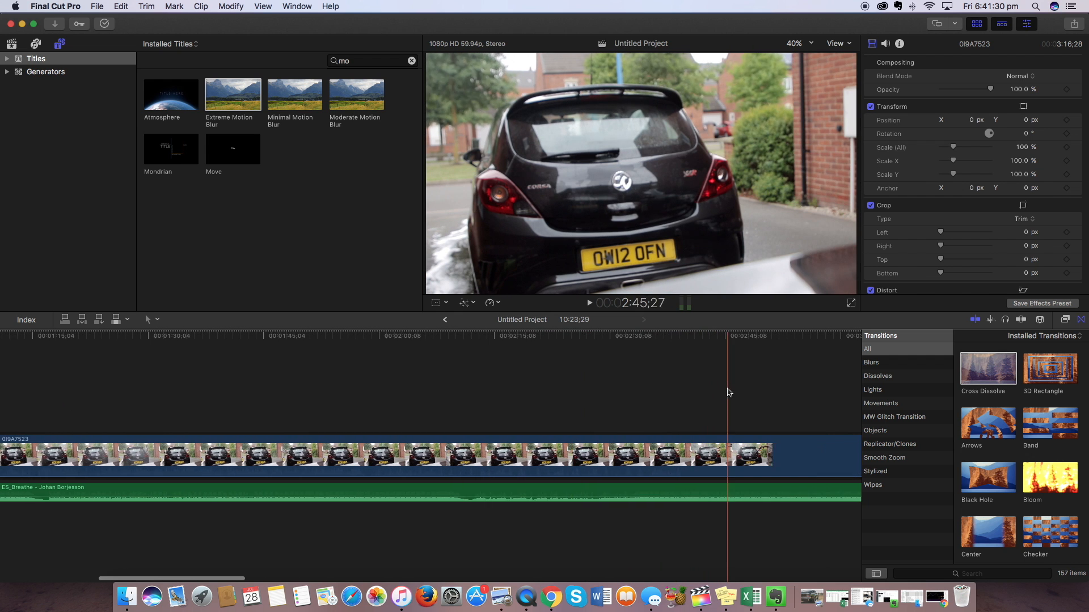
{"action": "scroll", "coordinate": [751, 396], "scroll_direction": "right", "scroll_amount": 6}
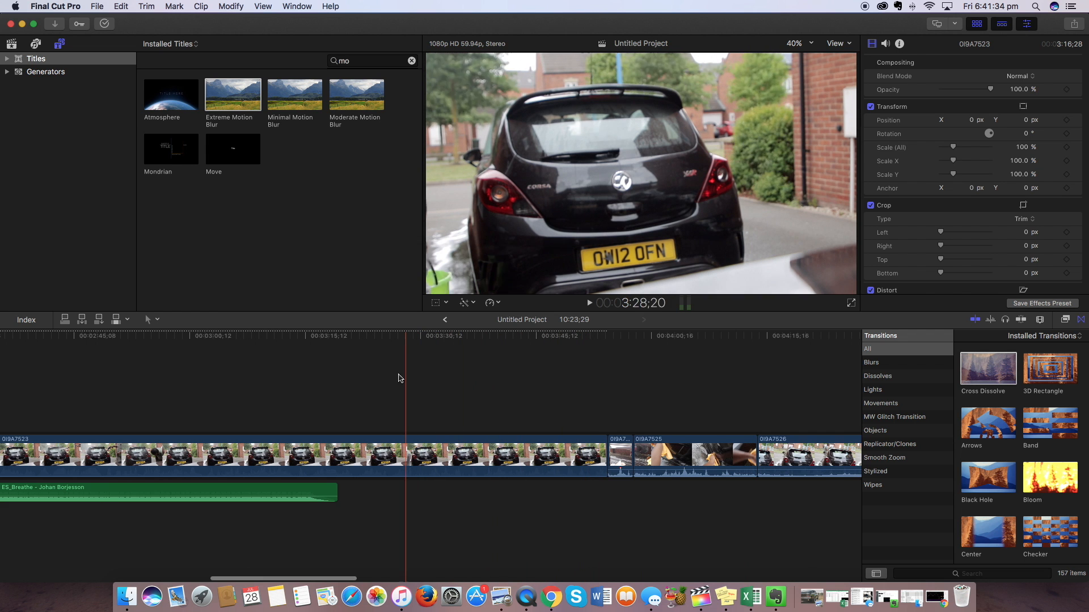
{"action": "scroll", "coordinate": [345, 377], "scroll_direction": "right", "scroll_amount": 10}
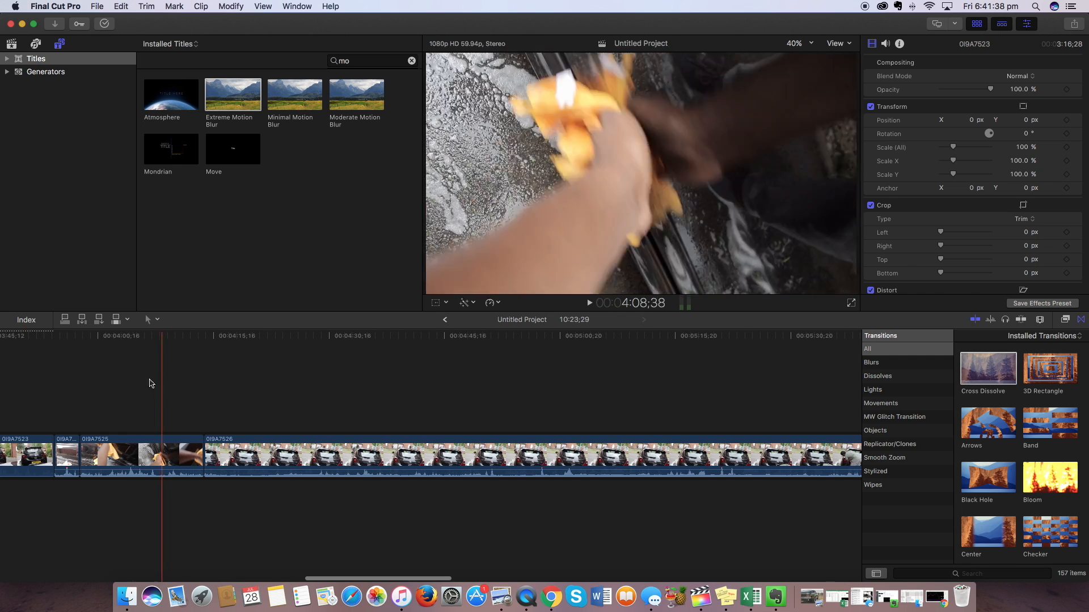
{"action": "scroll", "coordinate": [335, 382], "scroll_direction": "right", "scroll_amount": 10}
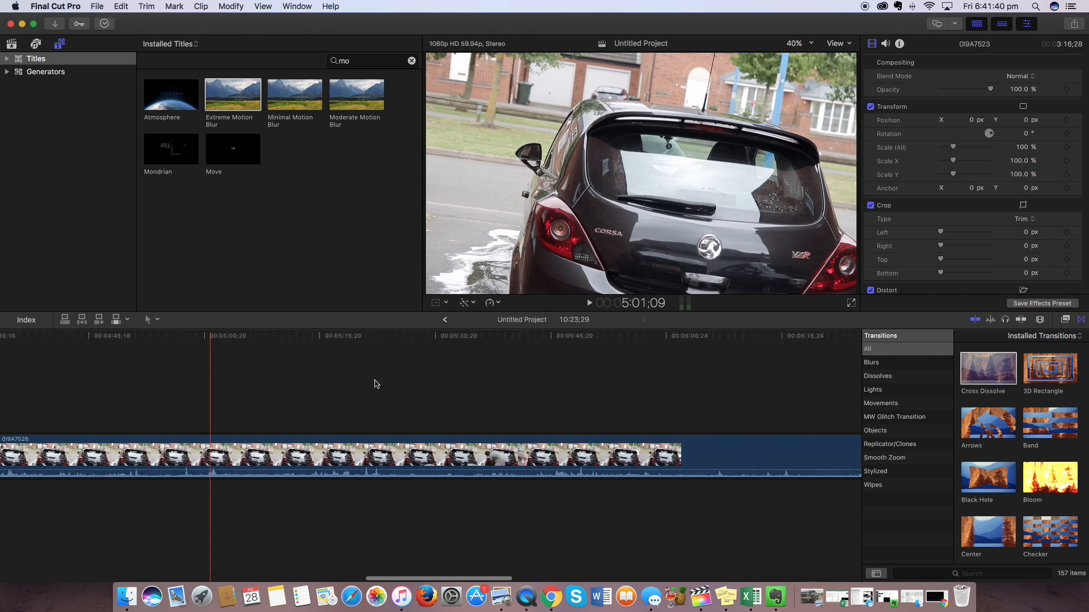
{"action": "scroll", "coordinate": [547, 392], "scroll_direction": "right", "scroll_amount": 10}
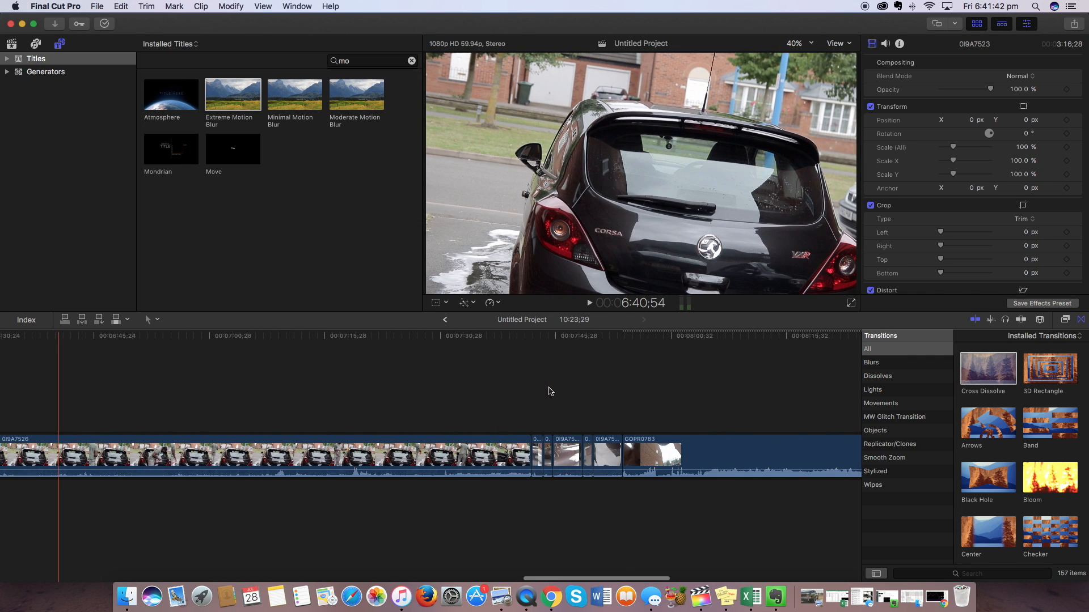
{"action": "scroll", "coordinate": [547, 392], "scroll_direction": "right", "scroll_amount": 8}
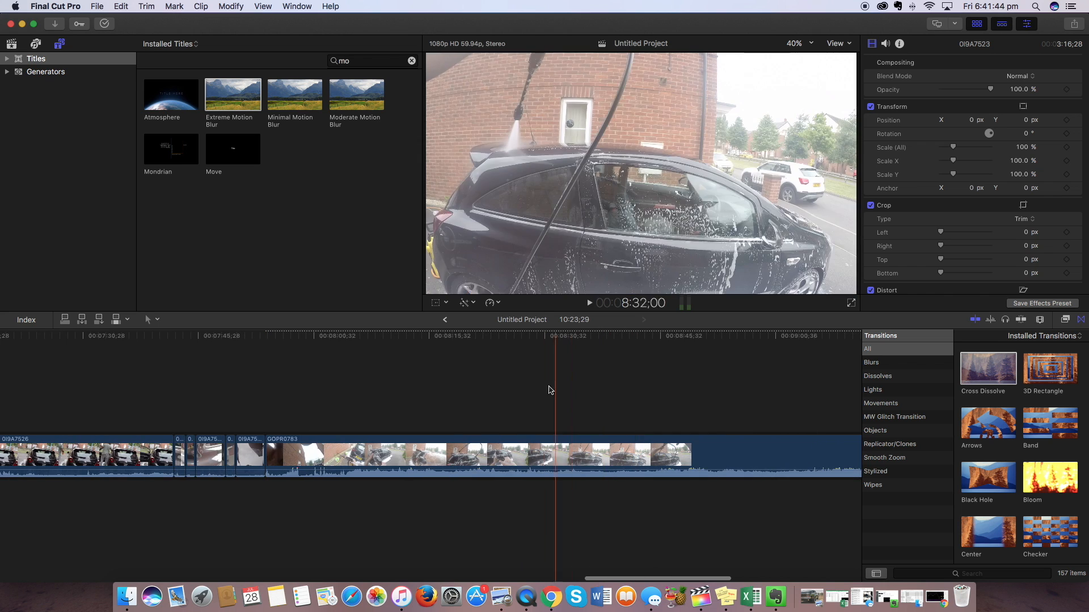
- Lift GOPR0783 out of the main storyline and move it forward to about 50 seconds, above the long 0I9A7523 clip
{"action": "left_click_drag", "start_coordinate": [465, 448], "coordinate": [316, 412]}
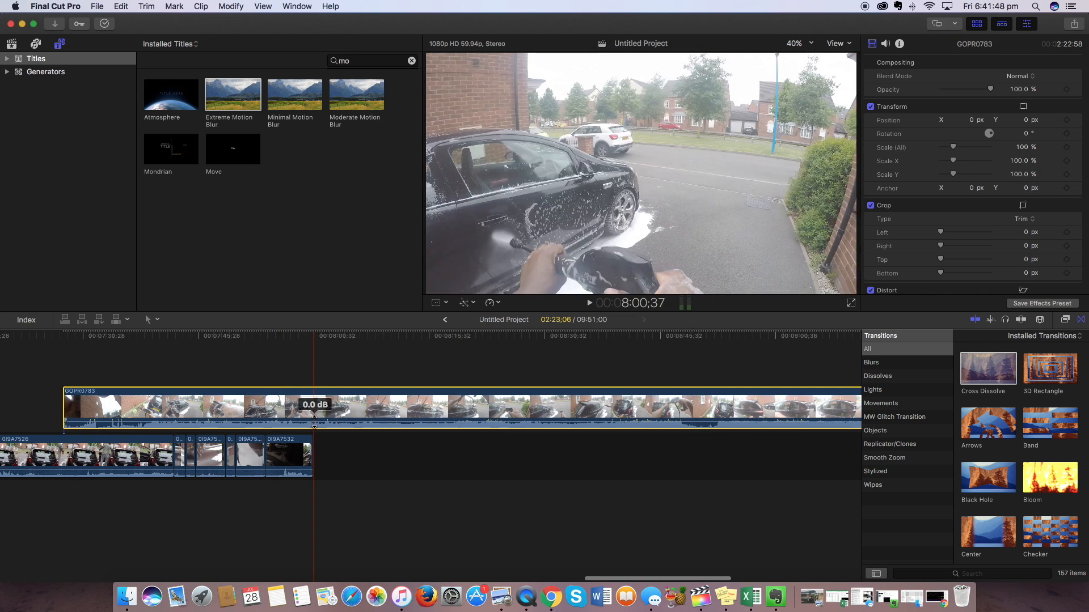
{"action": "scroll", "coordinate": [323, 414], "scroll_direction": "left", "scroll_amount": 10}
{"action": "left_click", "coordinate": [525, 409]}
{"action": "left_click_drag", "start_coordinate": [525, 409], "coordinate": [59, 420]}
{"action": "scroll", "coordinate": [70, 539], "scroll_direction": "left", "scroll_amount": 10}
{"action": "left_click_drag", "start_coordinate": [492, 405], "coordinate": [25, 405]}
{"action": "scroll", "coordinate": [149, 549], "scroll_direction": "left", "scroll_amount": 8}
{"action": "left_click_drag", "start_coordinate": [381, 419], "coordinate": [130, 400]}
{"action": "scroll", "coordinate": [93, 518], "scroll_direction": "left", "scroll_amount": 15}
{"action": "left_click_drag", "start_coordinate": [825, 406], "coordinate": [68, 400]}
{"action": "scroll", "coordinate": [112, 504], "scroll_direction": "left", "scroll_amount": 10}
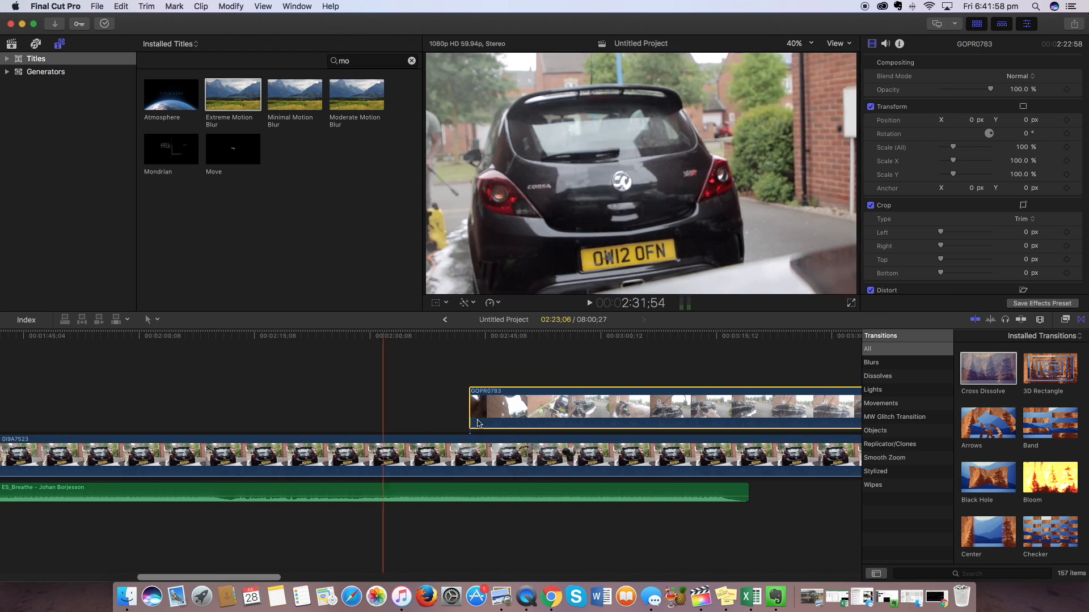
{"action": "left_click_drag", "start_coordinate": [478, 422], "coordinate": [44, 423]}
{"action": "scroll", "coordinate": [182, 528], "scroll_direction": "left", "scroll_amount": 10}
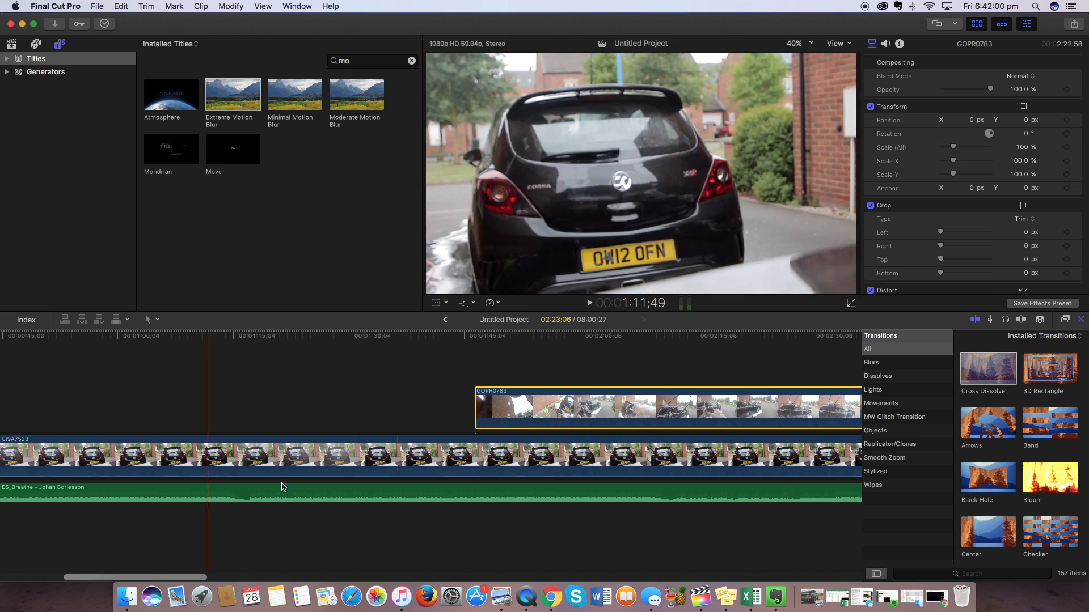
{"action": "left_click_drag", "start_coordinate": [565, 410], "coordinate": [136, 410]}
{"action": "scroll", "coordinate": [145, 511], "scroll_direction": "left", "scroll_amount": 10}
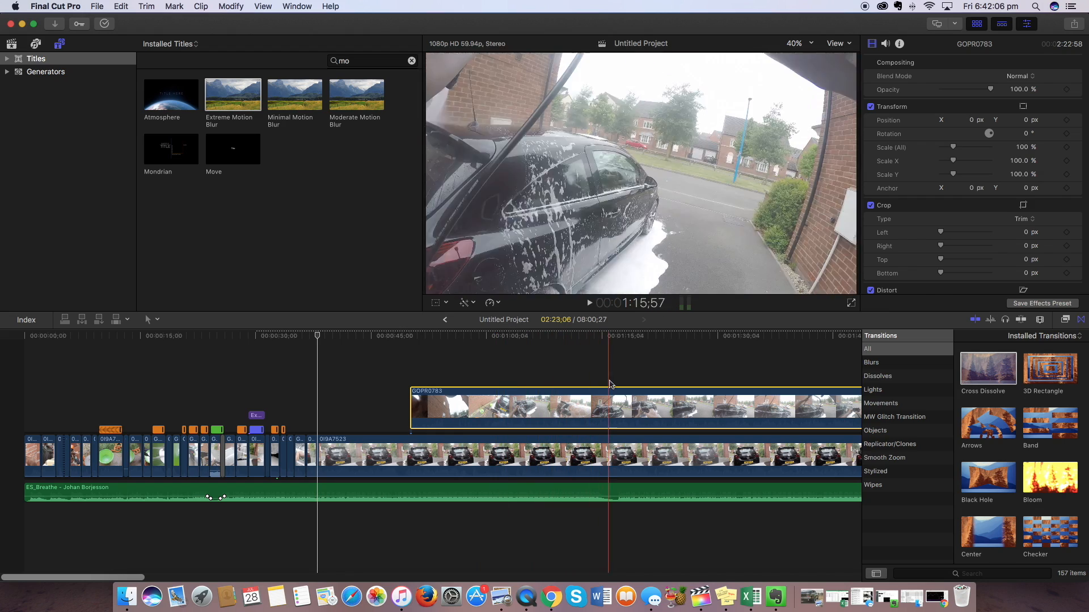
{"action": "left_click", "coordinate": [645, 382]}
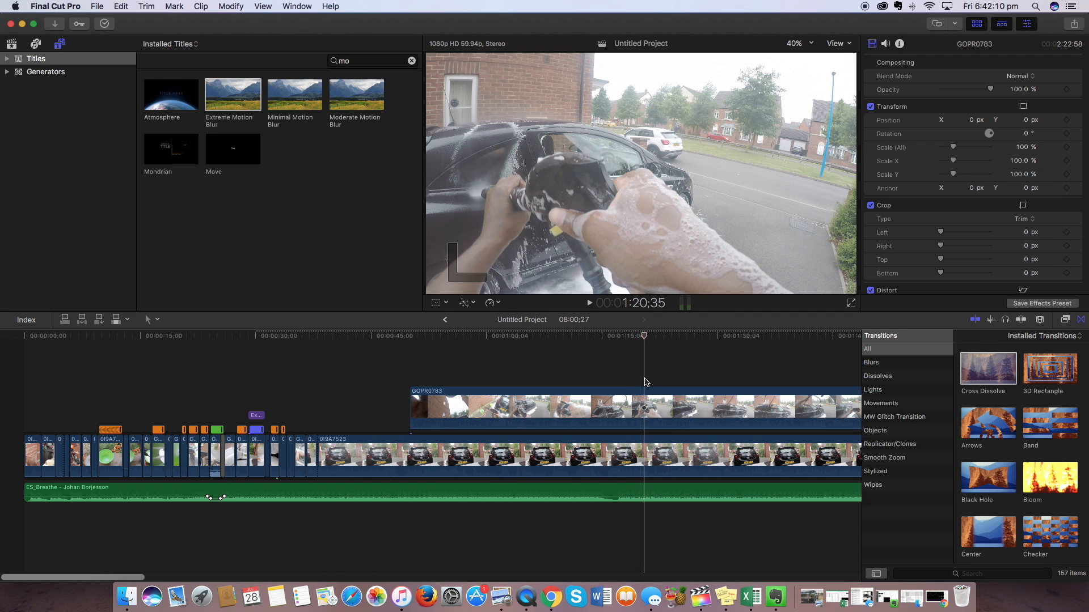
{"action": "left_click", "coordinate": [624, 407]}
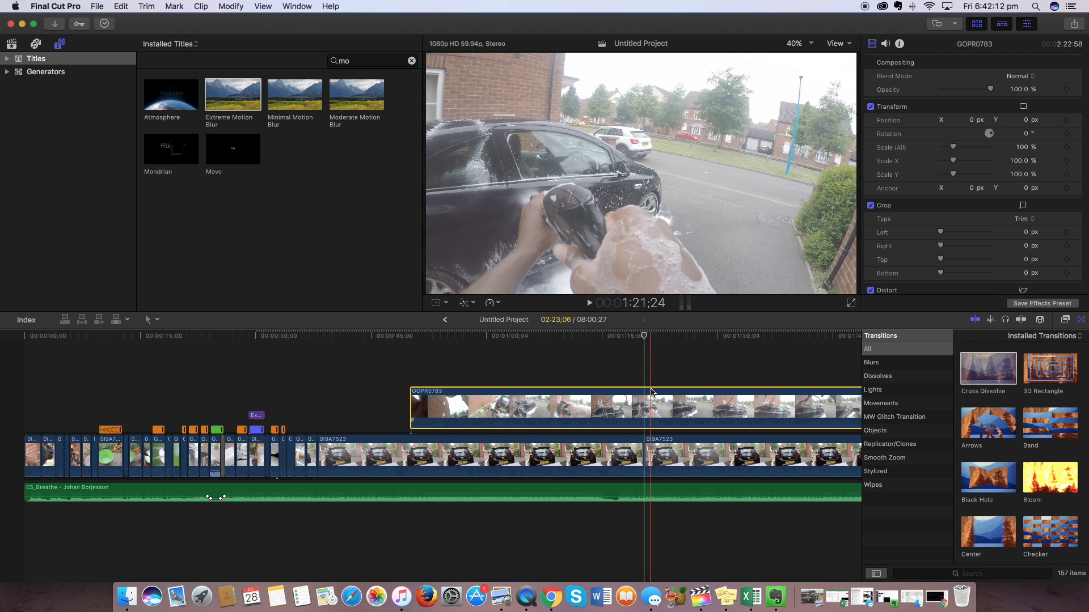
{"action": "key", "text": "super+z"}
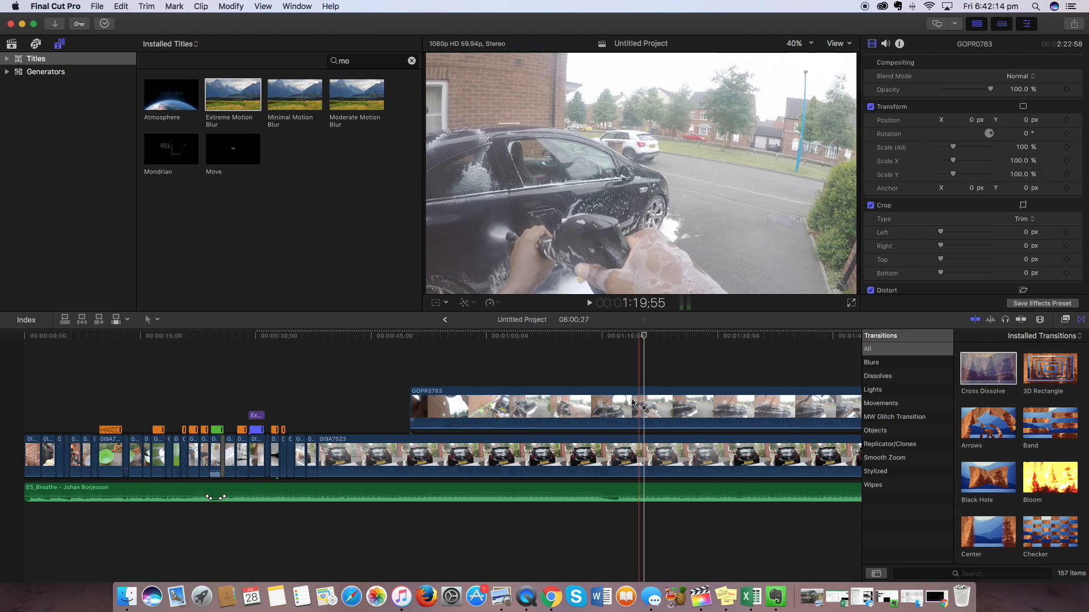
- Shift GOPR0783 about 10 seconds earlier, split it 28;30 after its start and delete the first part
{"action": "left_click", "coordinate": [525, 408]}
{"action": "left_click_drag", "start_coordinate": [525, 408], "coordinate": [449, 402]}
{"action": "left_click", "coordinate": [593, 370]}
{"action": "left_click", "coordinate": [553, 373]}
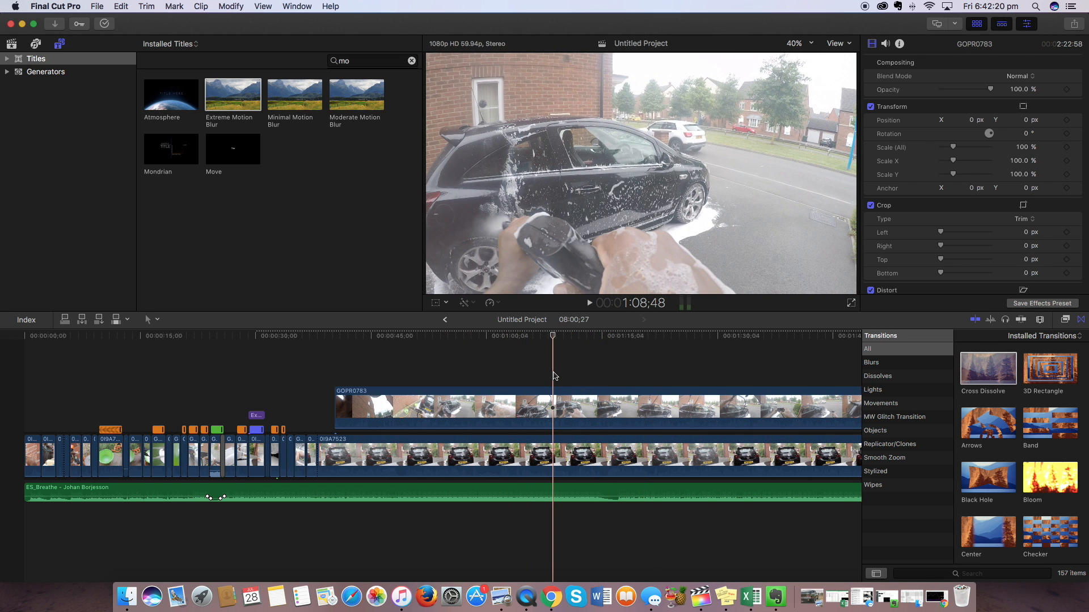
{"action": "left_click", "coordinate": [555, 397]}
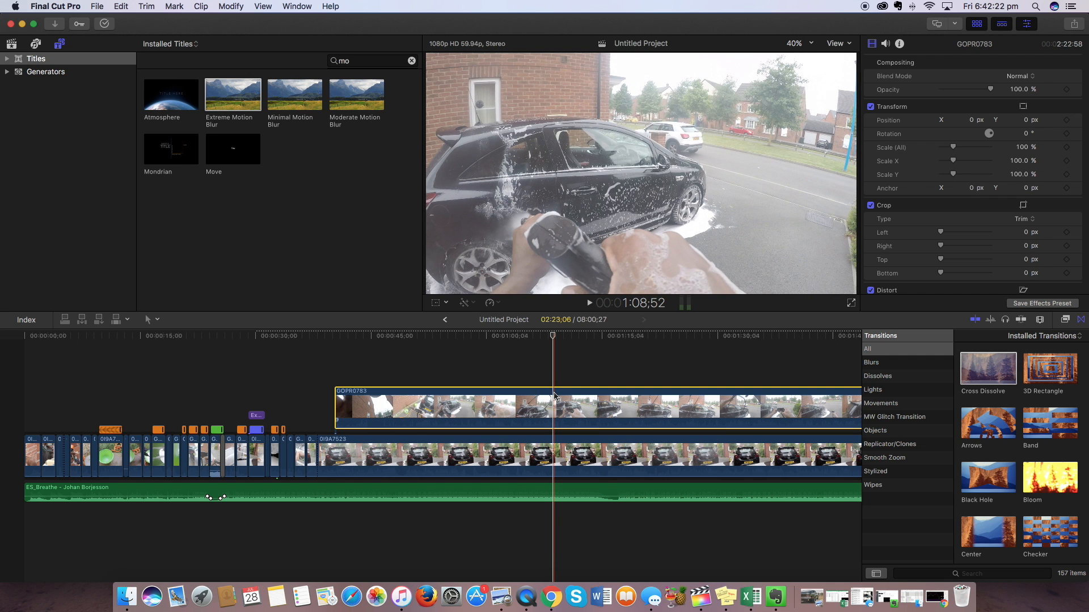
{"action": "key", "text": "super+b"}
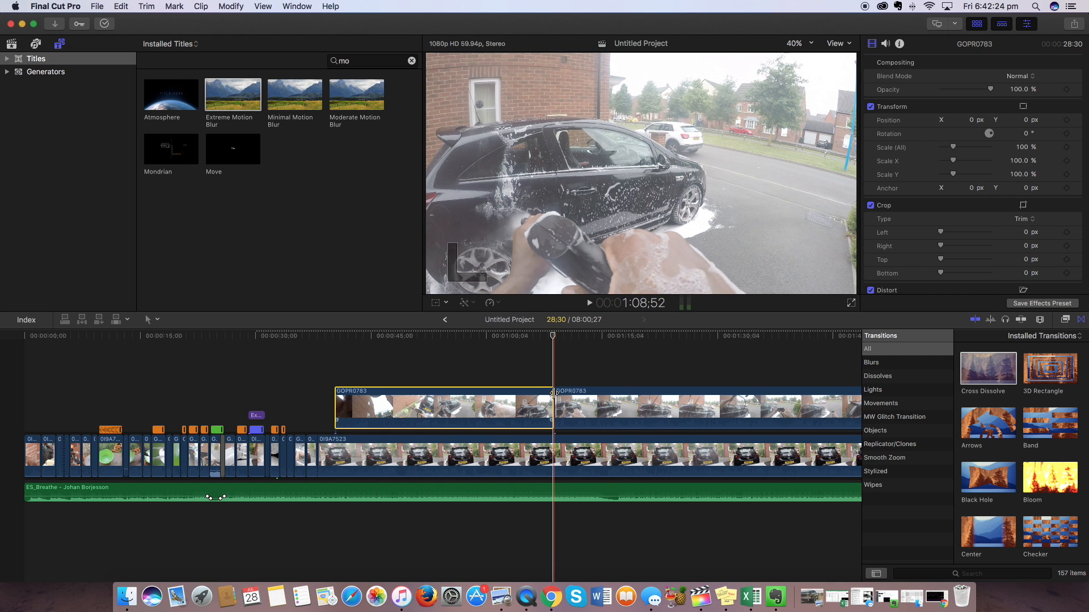
{"action": "key", "text": "Delete"}
- Move the remaining GOPR0783 clip above the start of the 0I9A7523 footage and slow it to 50% speed
{"action": "left_click", "coordinate": [524, 399]}
{"action": "left_click_drag", "start_coordinate": [523, 400], "coordinate": [318, 396]}
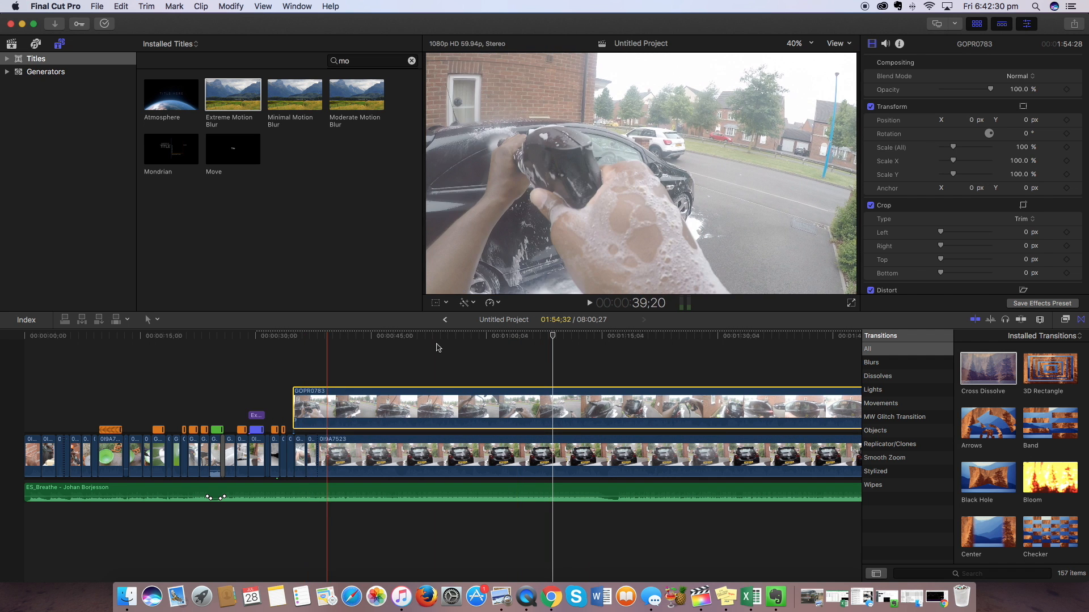
{"action": "left_click", "coordinate": [491, 303]}
{"action": "left_click", "coordinate": [623, 314]}
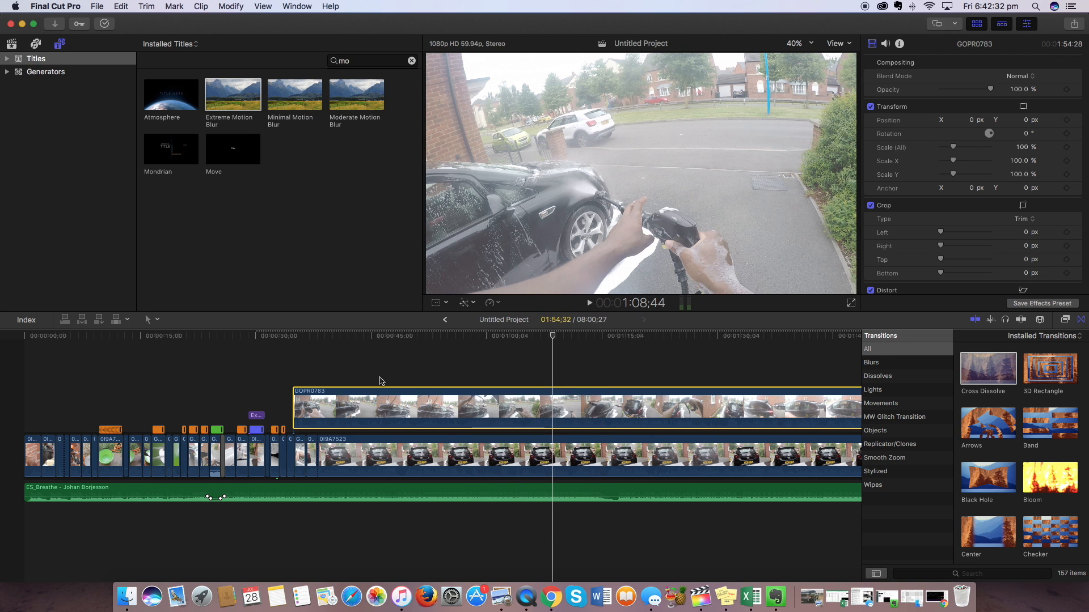
{"action": "left_click_drag", "start_coordinate": [333, 397], "coordinate": [365, 398]}
- Play the slowed GOPR0783 clip and split it 3;01 after its start
{"action": "left_click", "coordinate": [324, 368]}
{"action": "key", "text": "space"}
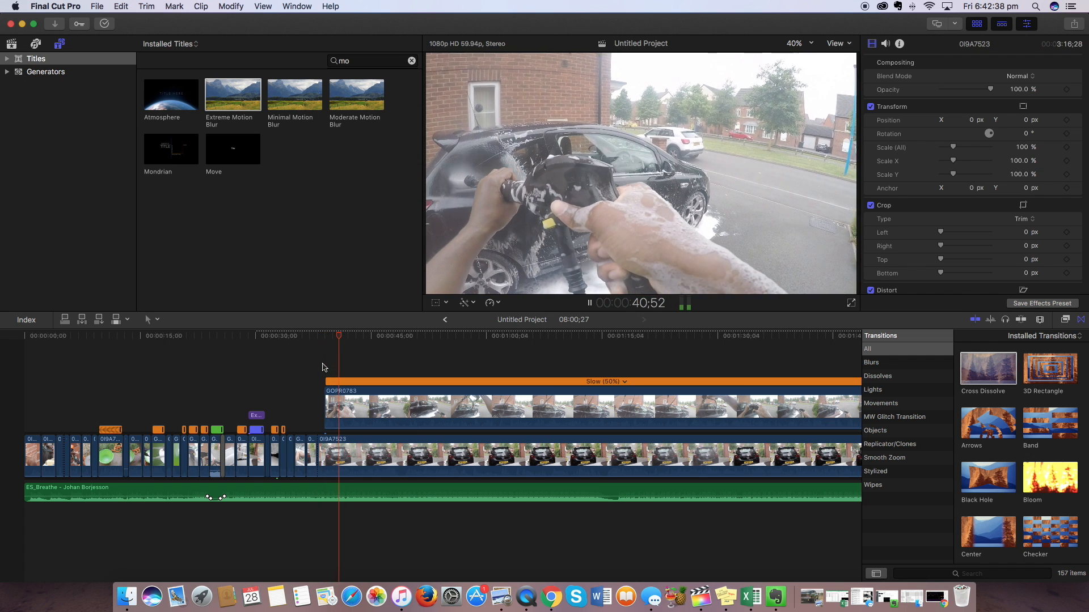
{"action": "key", "text": "space"}
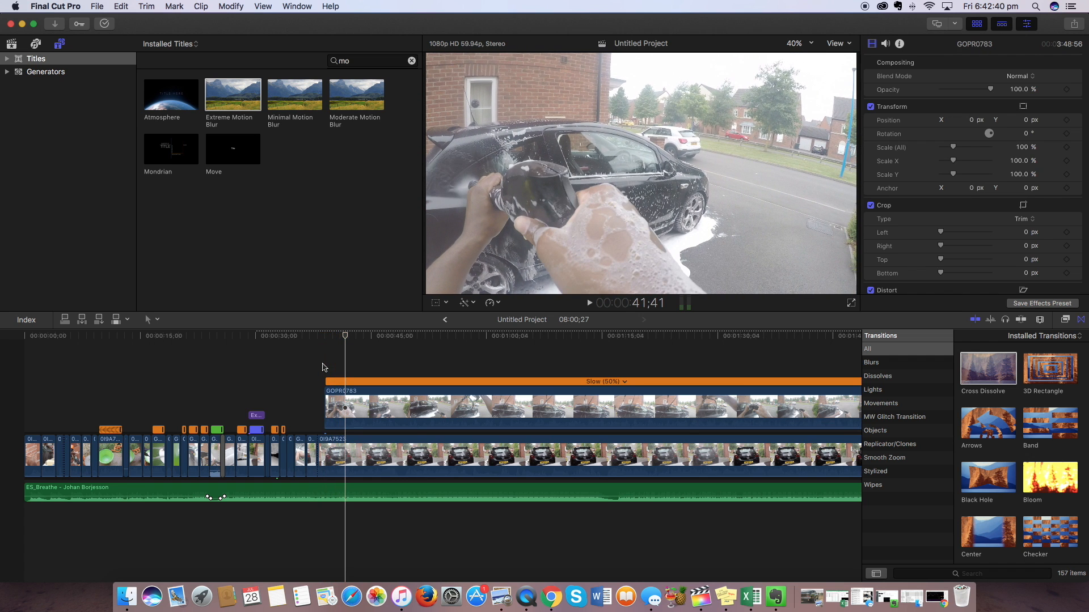
{"action": "left_click_drag", "start_coordinate": [334, 399], "coordinate": [333, 399]}
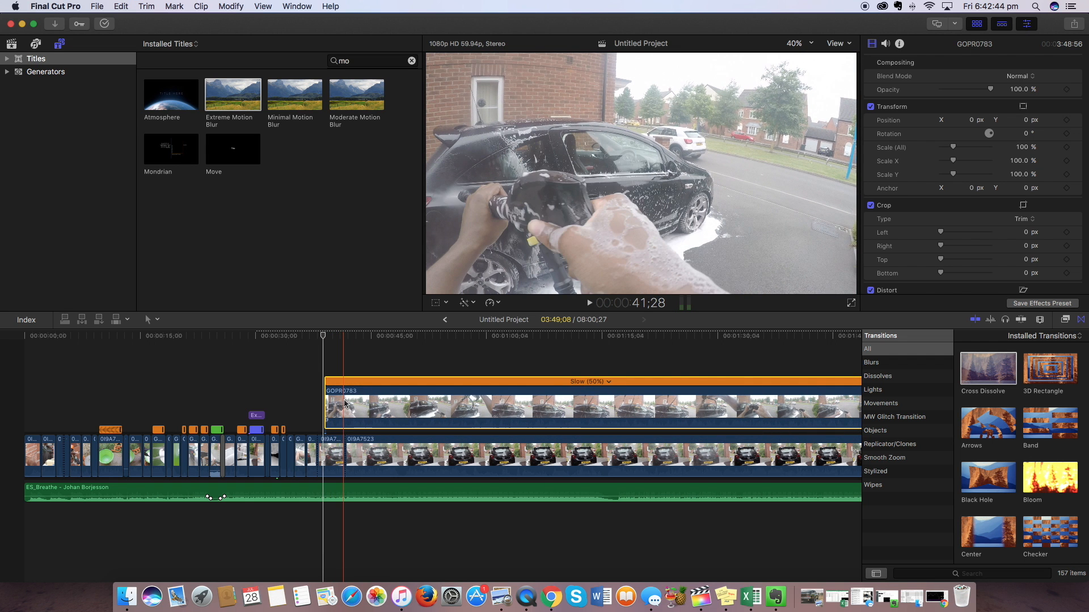
{"action": "left_click", "coordinate": [345, 403]}
{"action": "key", "text": "super+b"}
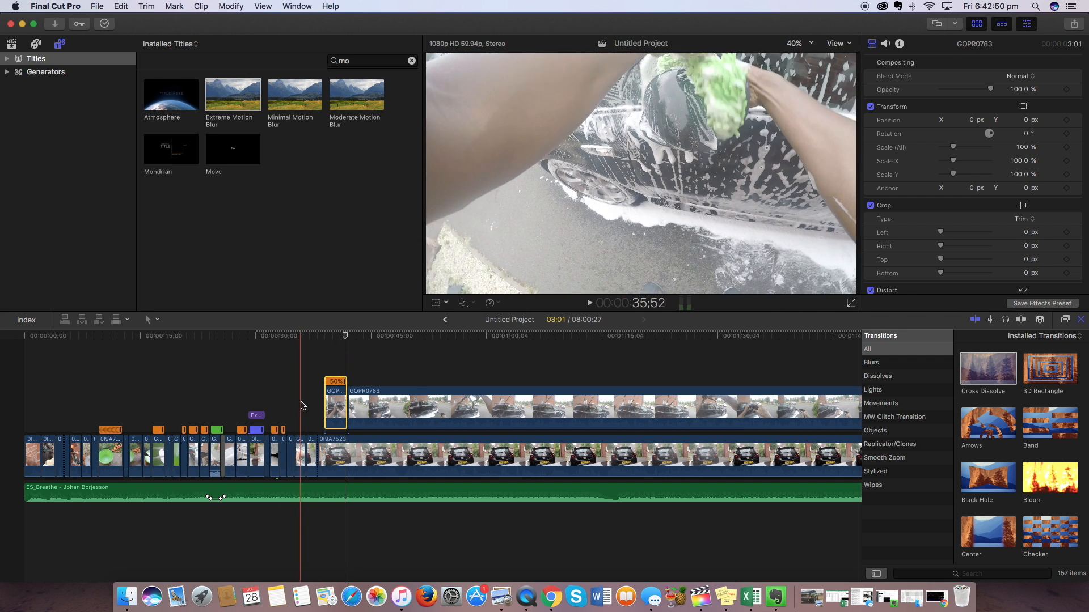
- Insert the 3;01 GOPR0783 piece into the main storyline between the short and long 0I9A7523 clips and play the sequence
{"action": "left_click_drag", "start_coordinate": [334, 406], "coordinate": [307, 453]}
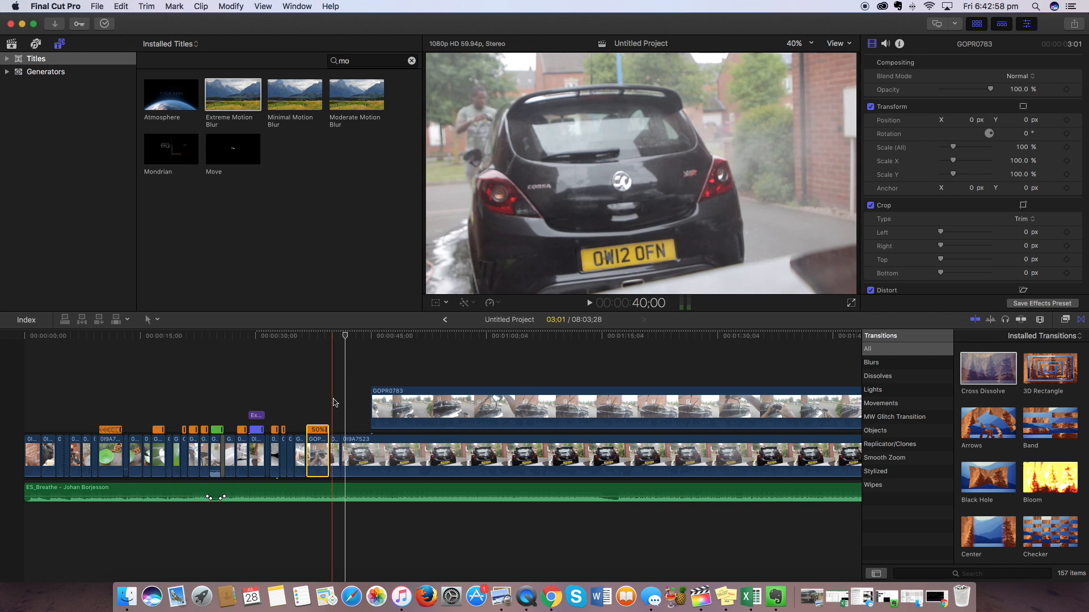
{"action": "mouse_move", "coordinate": [319, 453]}
{"action": "left_mouse_down"}
{"action": "mouse_move", "coordinate": [344, 452]}
{"action": "mouse_move", "coordinate": [332, 443]}
{"action": "left_mouse_up"}
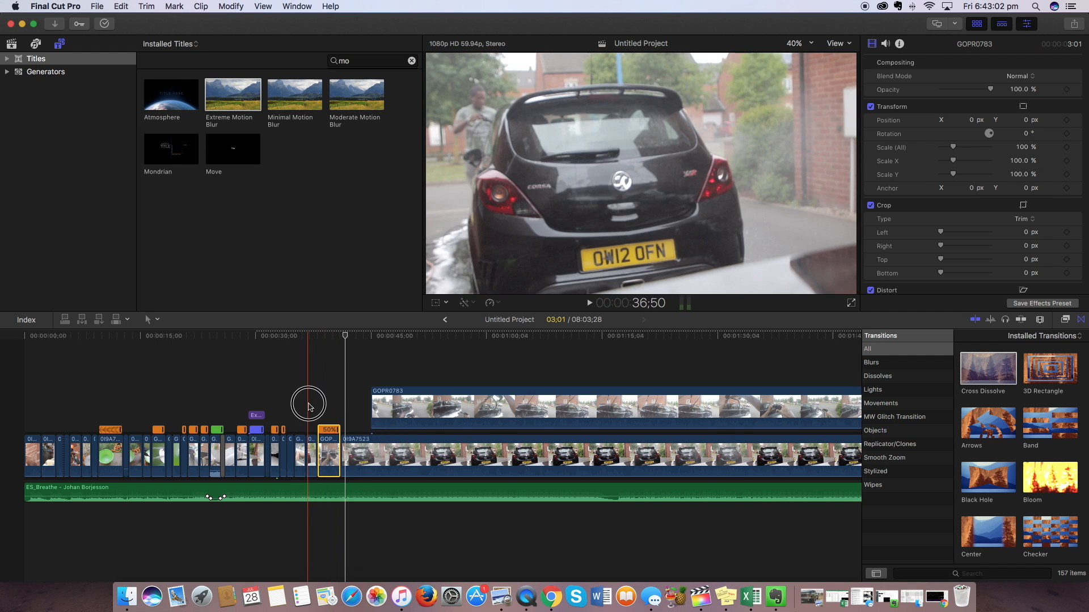
{"action": "left_click", "coordinate": [309, 407]}
{"action": "key", "text": "space"}
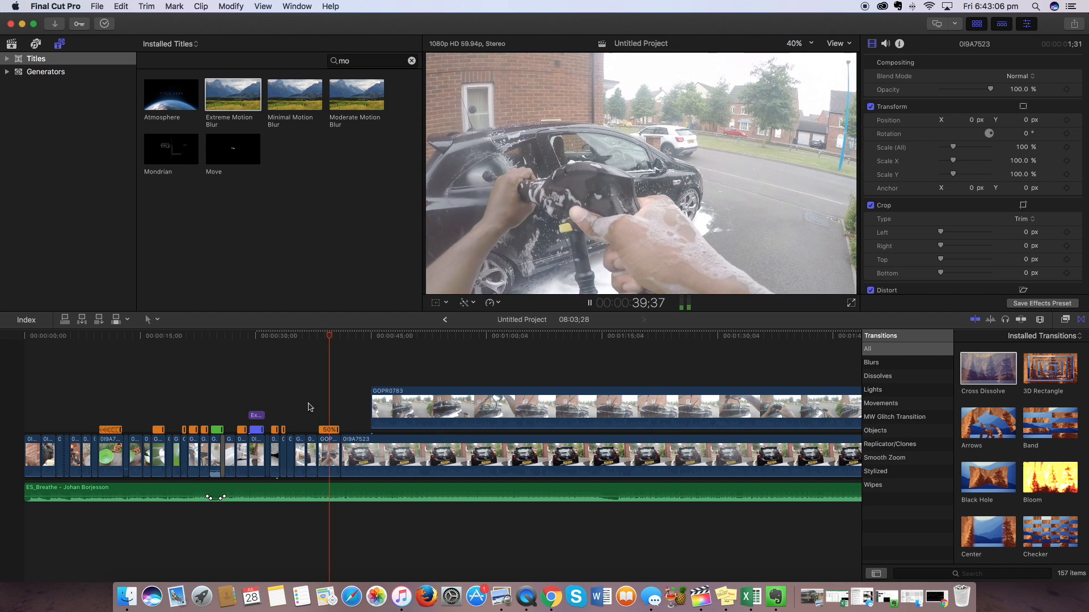
- Move the GOPR0783 piece in front of the short 0I9A7523 clip and play back the new order
{"action": "mouse_move", "coordinate": [322, 451]}
{"action": "left_mouse_down"}
{"action": "mouse_move", "coordinate": [311, 452]}
{"action": "mouse_move", "coordinate": [321, 450]}
{"action": "left_mouse_up"}
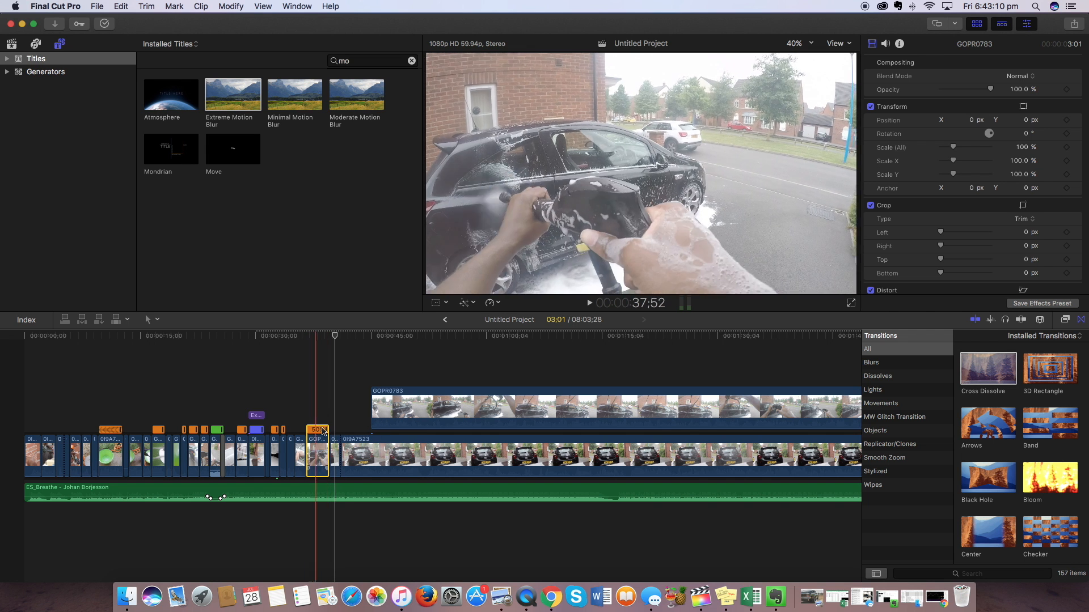
{"action": "left_click", "coordinate": [303, 398]}
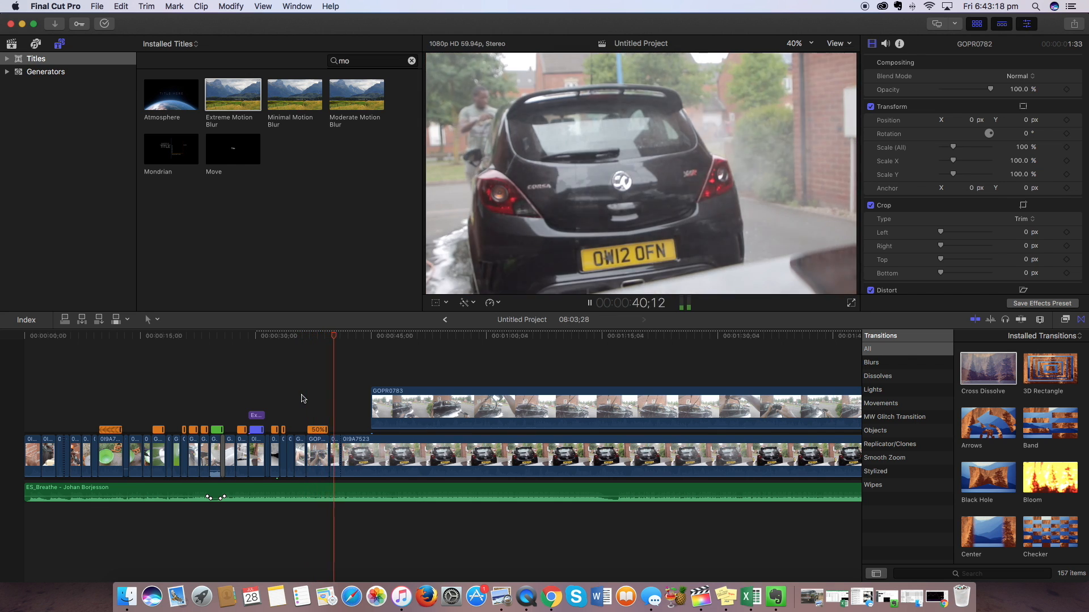
{"action": "key", "text": "space"}
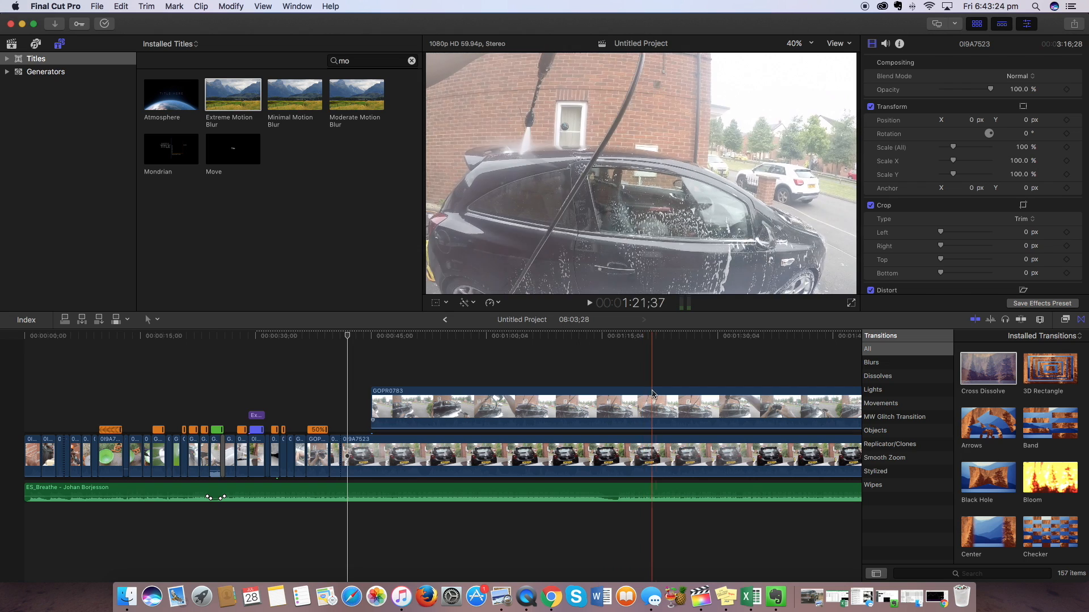
- Split the connected GOPR0783 clip at 2:39;47, where the rear wheel is rinsed, and delete the piece before the split
{"action": "scroll", "coordinate": [766, 396], "scroll_direction": "right", "scroll_amount": 5}
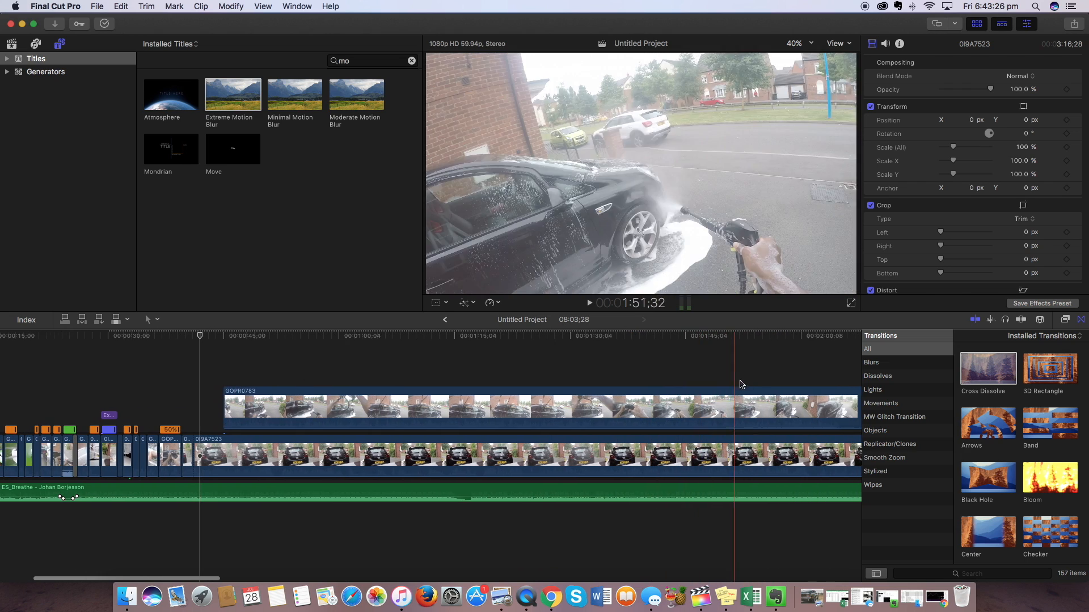
{"action": "scroll", "coordinate": [783, 386], "scroll_direction": "right", "scroll_amount": 10}
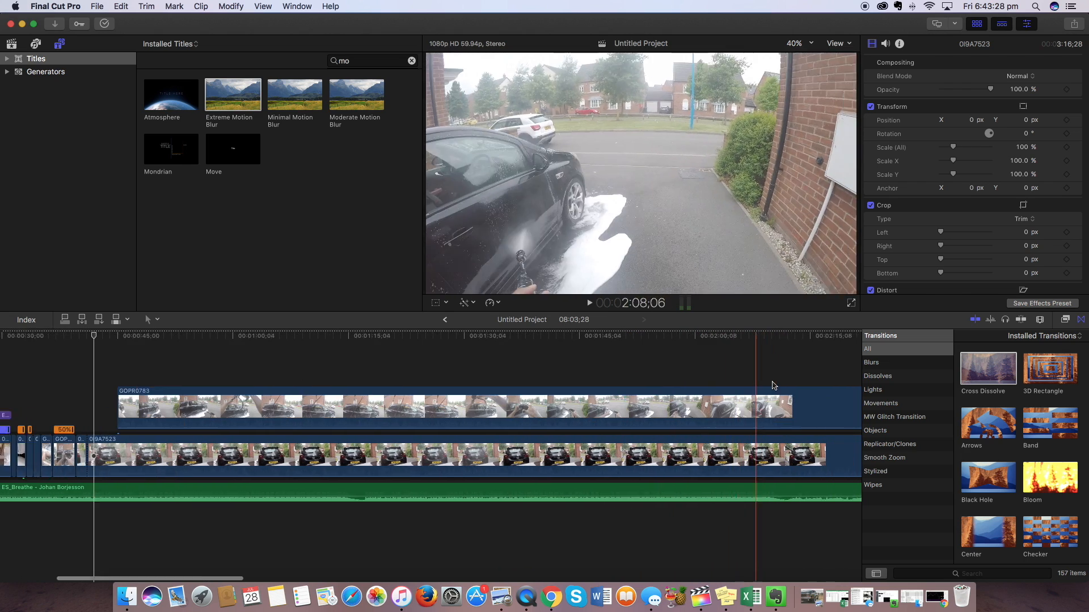
{"action": "scroll", "coordinate": [739, 379], "scroll_direction": "right", "scroll_amount": 4}
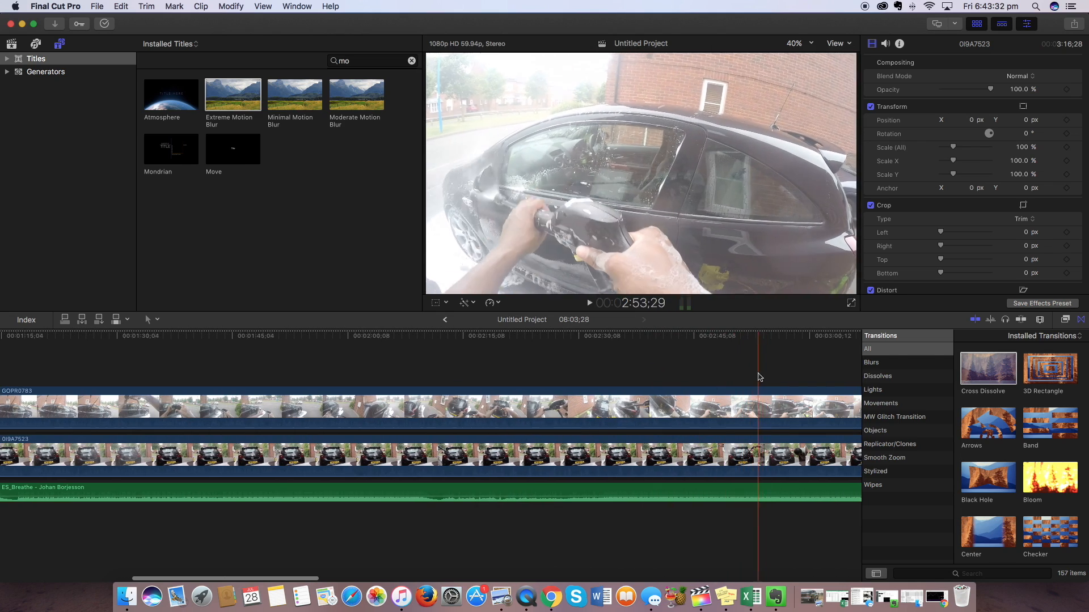
{"action": "scroll", "coordinate": [760, 377], "scroll_direction": "right", "scroll_amount": 4}
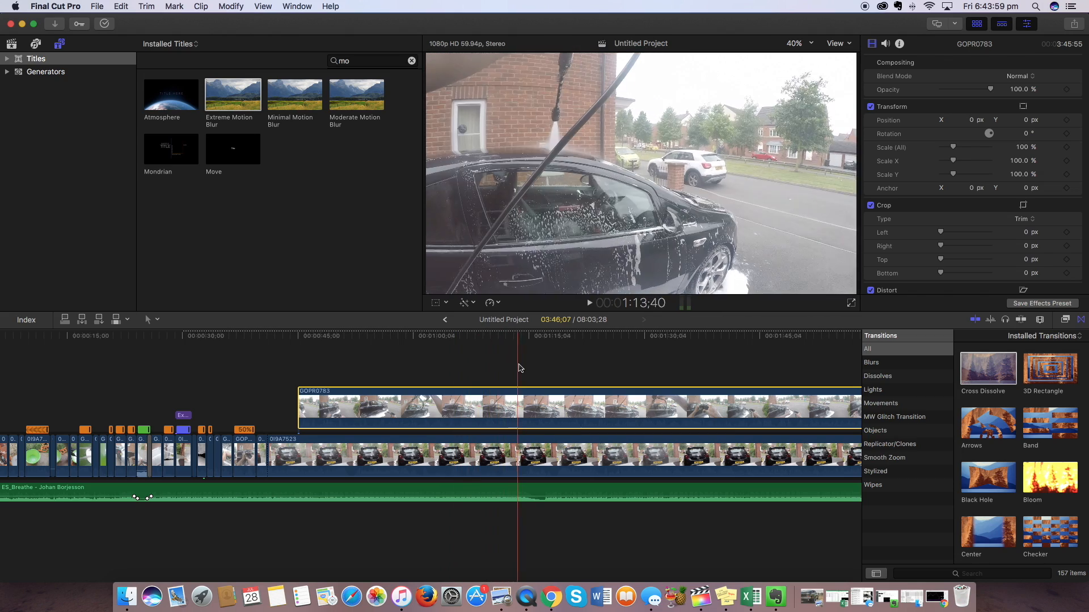
{"action": "scroll", "coordinate": [607, 366], "scroll_direction": "right", "scroll_amount": 10}
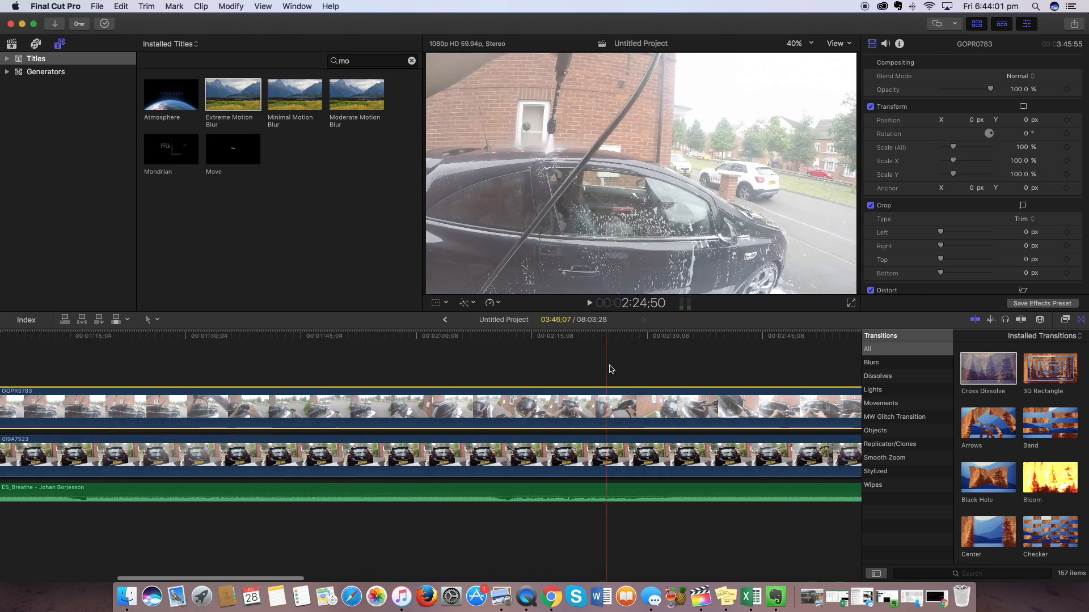
{"action": "scroll", "coordinate": [610, 369], "scroll_direction": "right", "scroll_amount": 3}
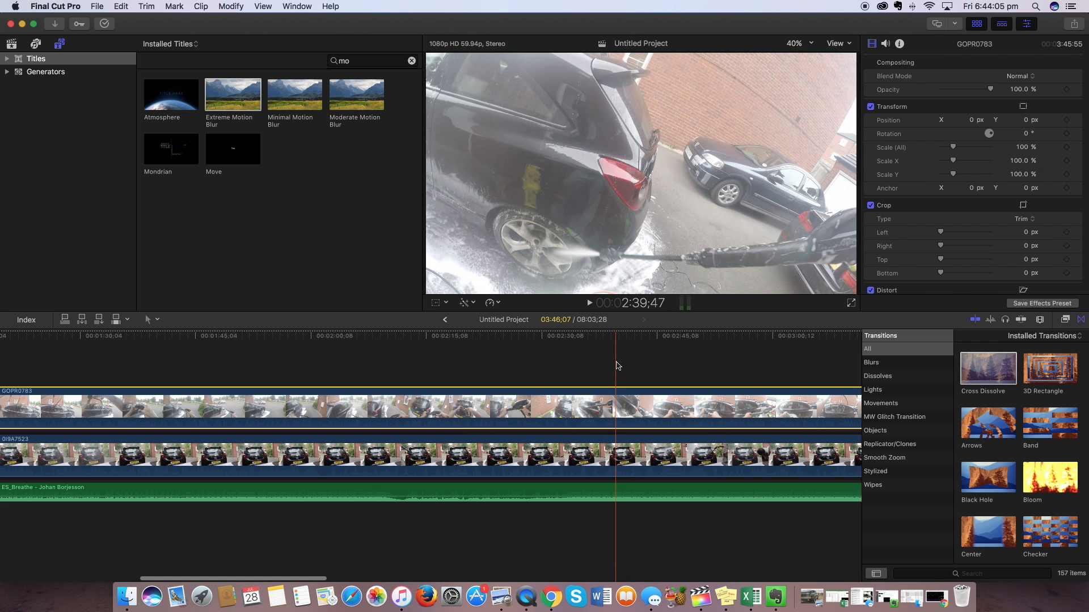
{"action": "key", "text": "super+b"}
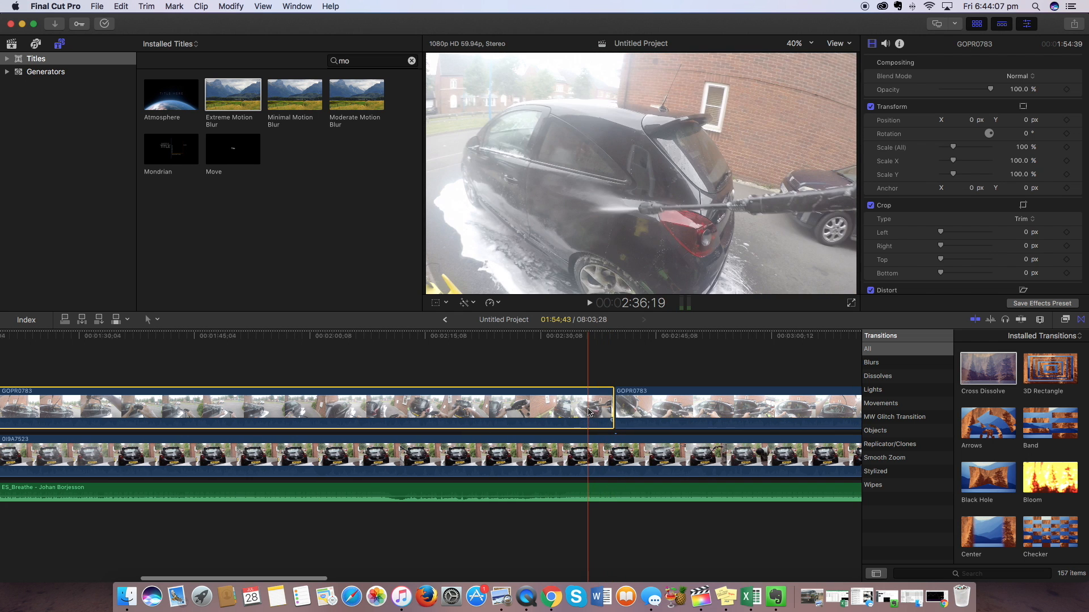
{"action": "key", "text": "Delete"}
- Move the remaining GOPR0783 clip earlier along the timeline to about 51 seconds, above the long 0I9A7523 clip
{"action": "left_click_drag", "start_coordinate": [658, 408], "coordinate": [40, 400]}
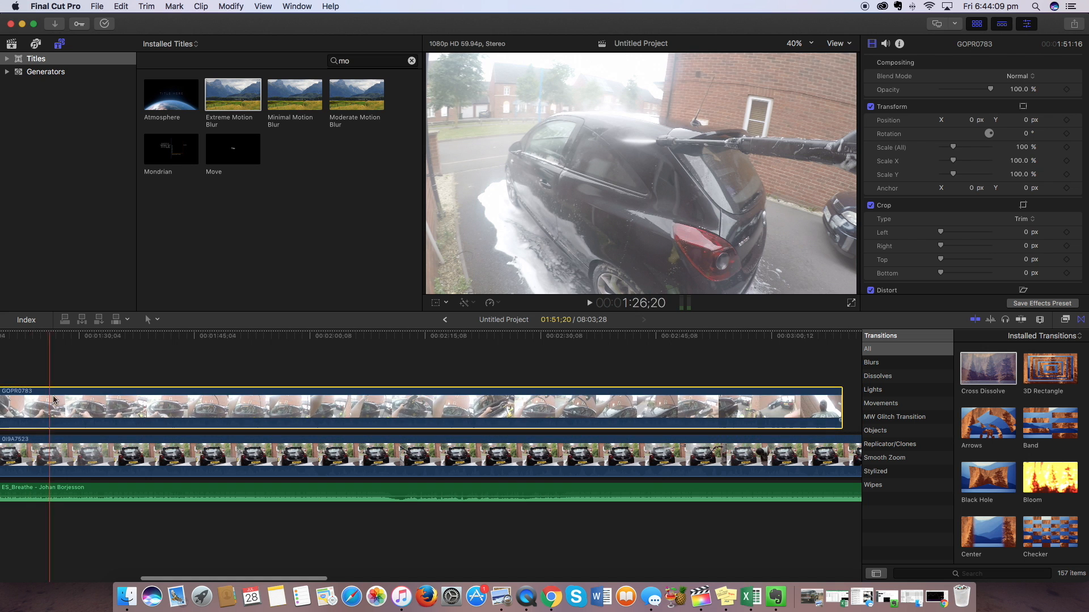
{"action": "scroll", "coordinate": [68, 395], "scroll_direction": "left", "scroll_amount": 5}
{"action": "left_click_drag", "start_coordinate": [339, 410], "coordinate": [133, 408]}
{"action": "scroll", "coordinate": [226, 408], "scroll_direction": "left", "scroll_amount": 6}
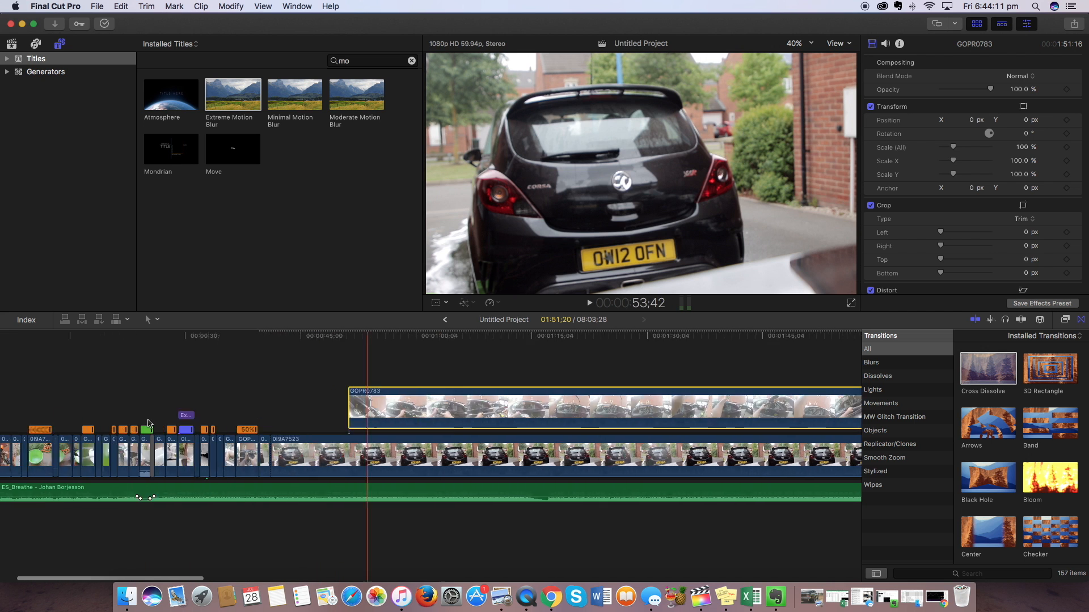
- Try the GOPR0783 clip above the short 0I9A7523 clip, play it, and undo the placement
{"action": "left_click", "coordinate": [519, 399]}
{"action": "left_click_drag", "start_coordinate": [519, 399], "coordinate": [435, 398]}
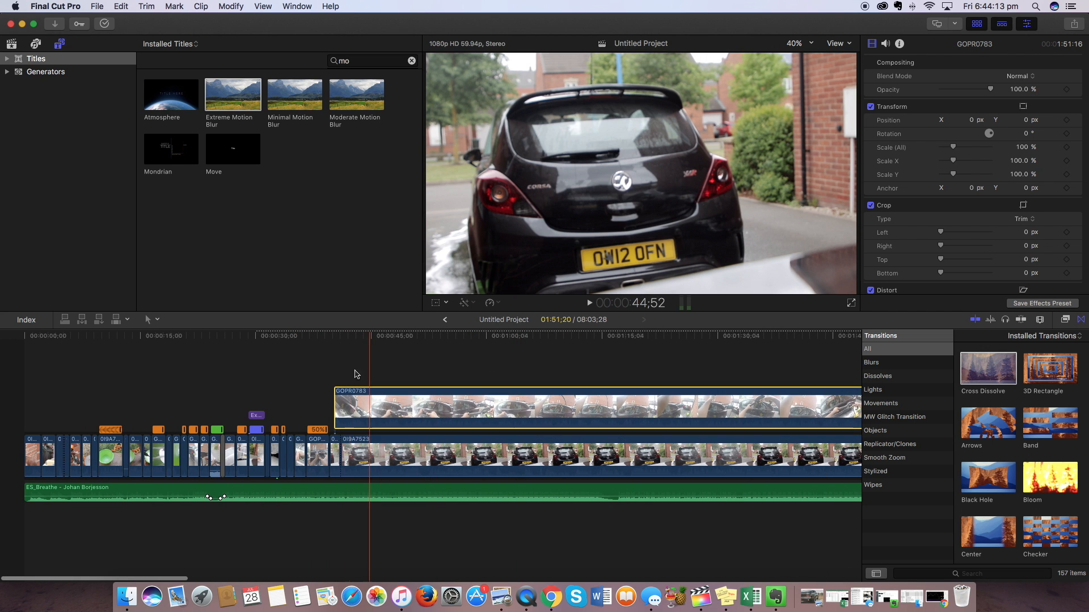
{"action": "left_click", "coordinate": [334, 362]}
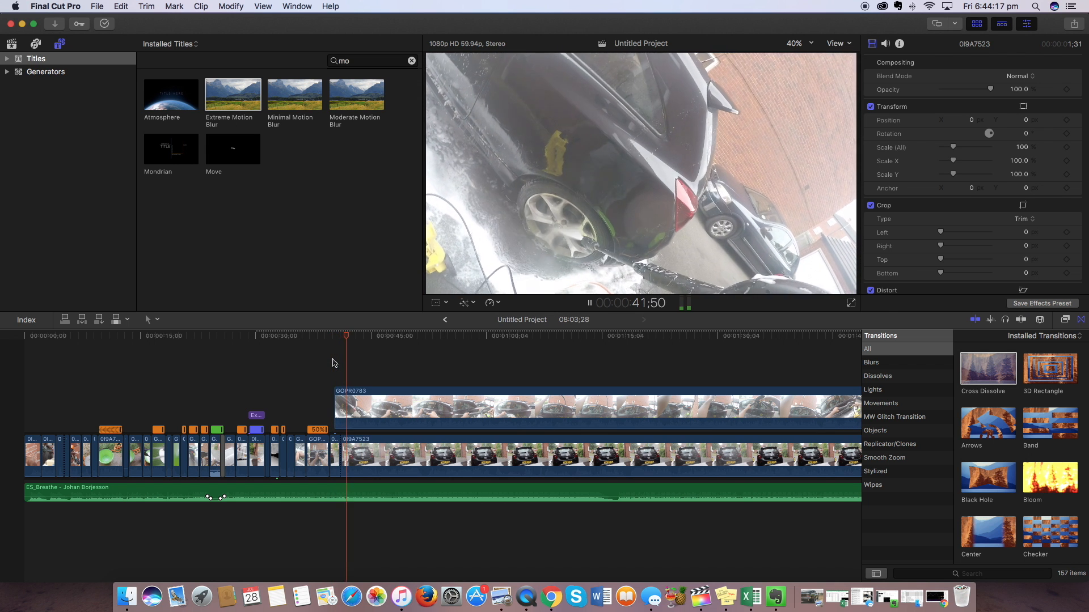
{"action": "key", "text": "space"}
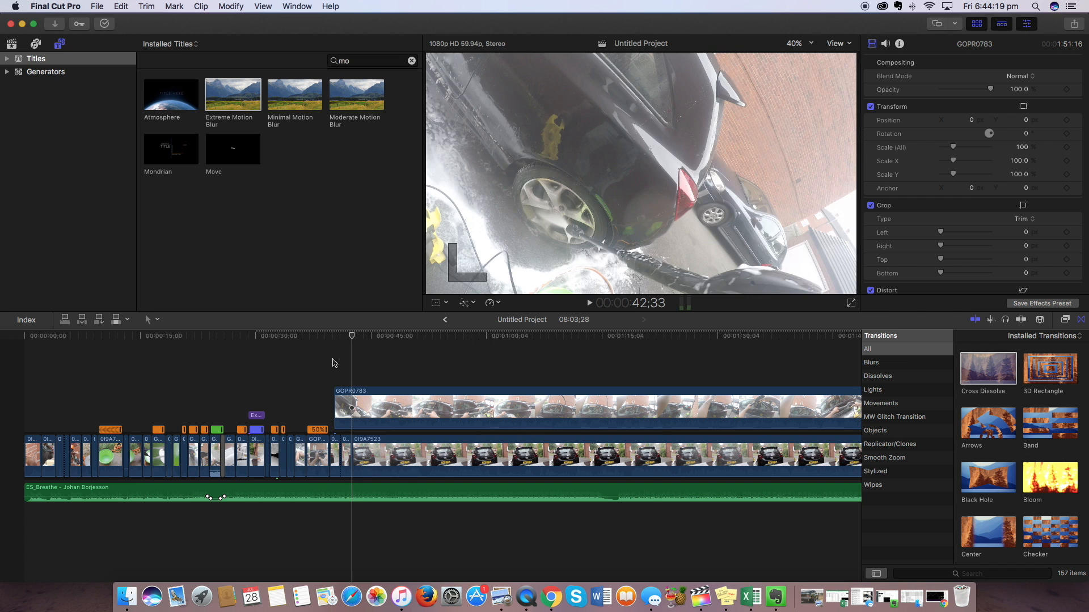
{"action": "left_click", "coordinate": [352, 410]}
{"action": "key", "text": "super+z"}
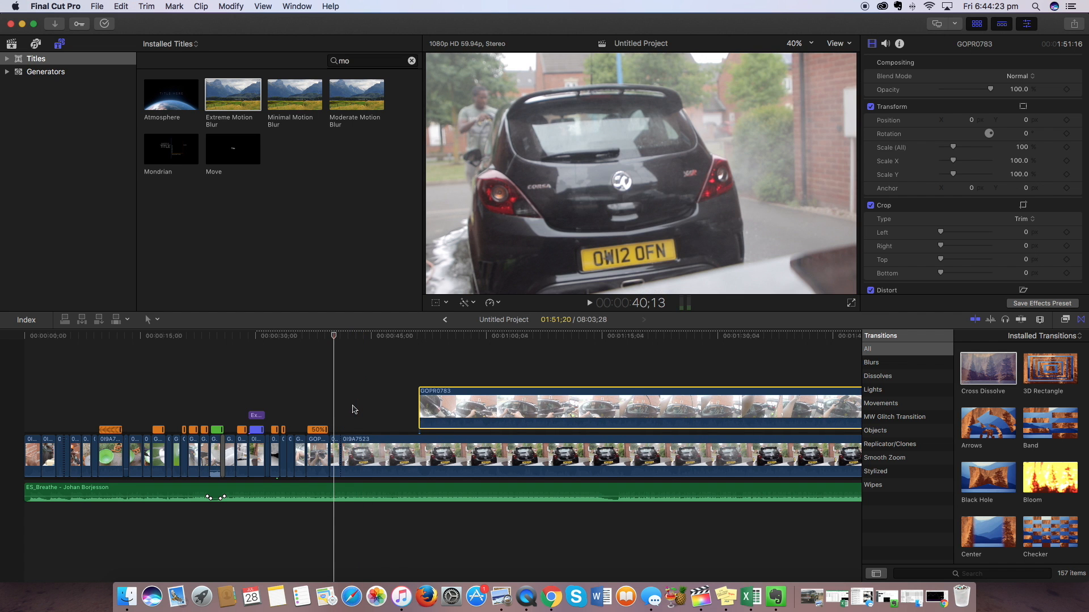
- Move the GOPR0783 clip above the end of the edited clips, split it 1;46 after its start and delete the remainder
{"action": "left_click_drag", "start_coordinate": [427, 397], "coordinate": [331, 389]}
{"action": "key", "text": "super+b"}
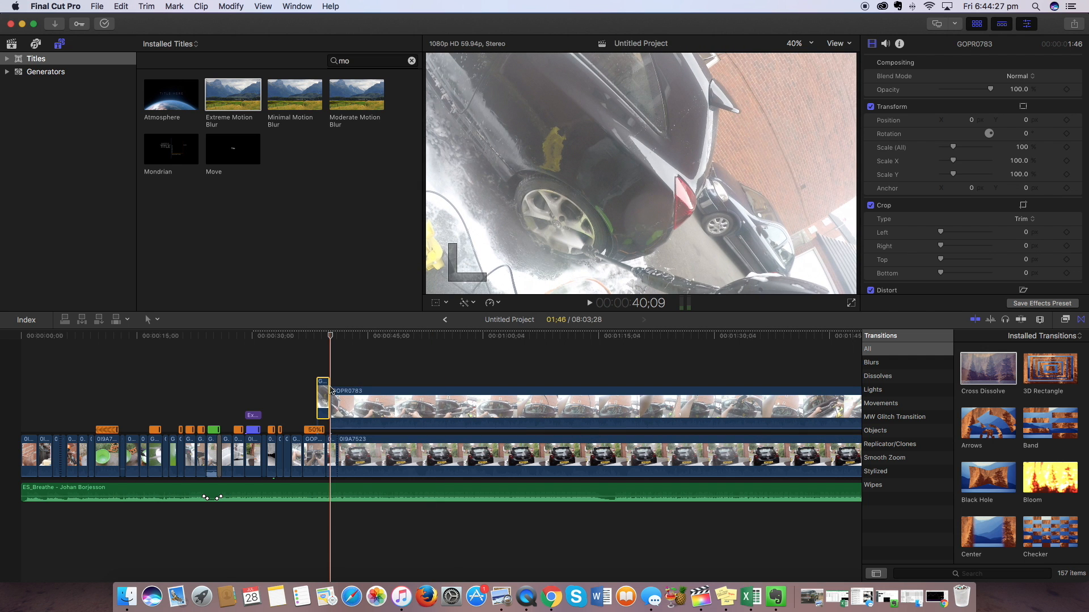
{"action": "left_click", "coordinate": [502, 407]}
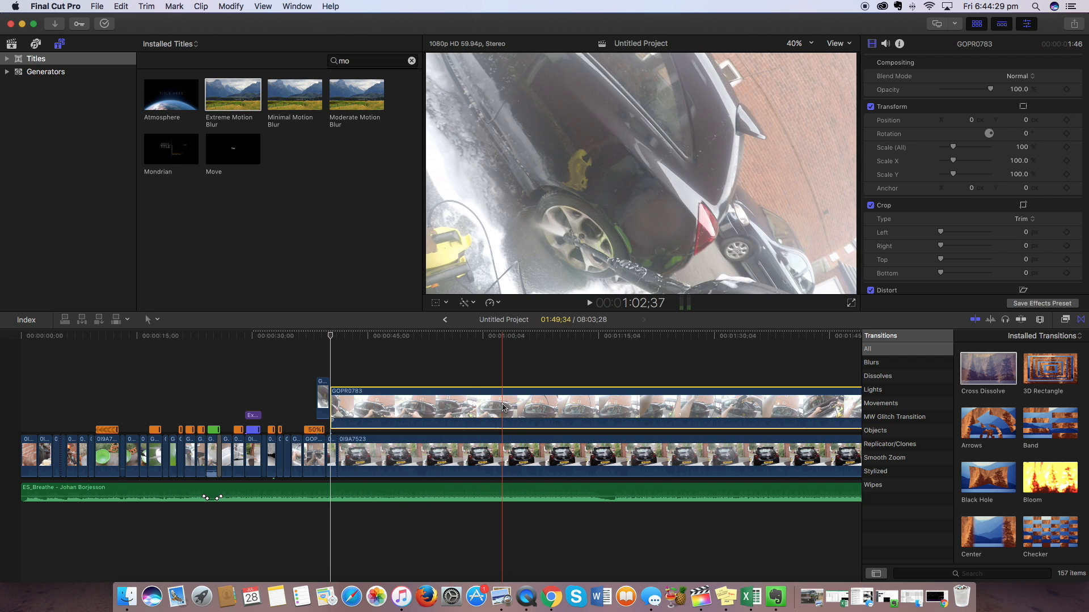
{"action": "key", "text": "Delete"}
- Insert the 1;46 GOPR0783 piece into the main storyline beside the short 0I9A7523 clip and play the sequence
{"action": "left_click", "coordinate": [327, 401]}
{"action": "left_click_drag", "start_coordinate": [326, 402], "coordinate": [332, 457]}
{"action": "left_click", "coordinate": [322, 390]}
{"action": "key", "text": "space"}
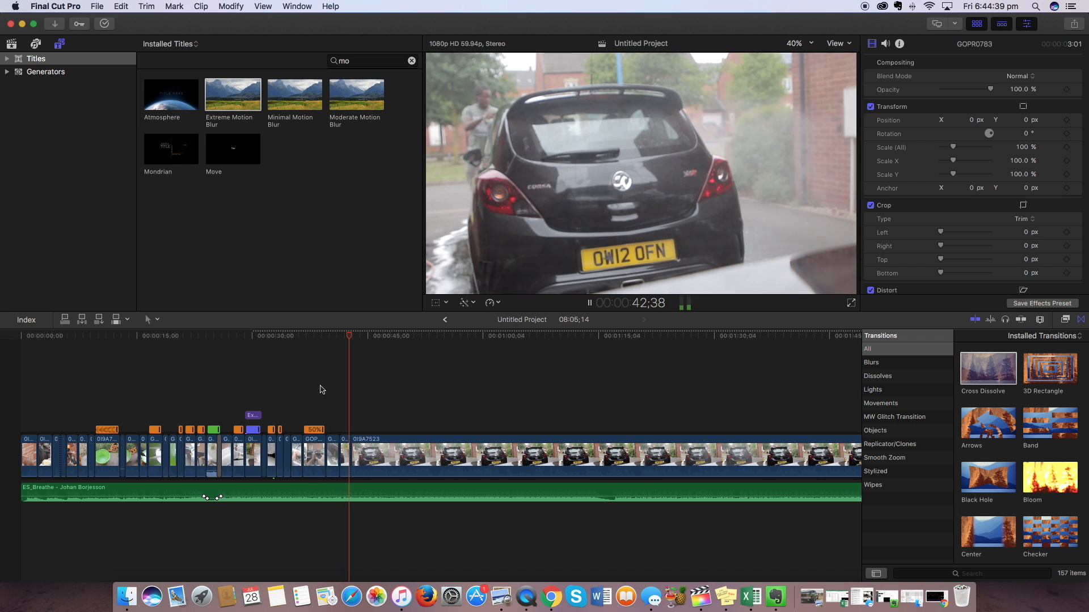
{"action": "key", "text": "space"}
- Speed up the long 0I9A7523 clip with the 20x preset and shorten its retimed duration to 3;02
{"action": "left_click", "coordinate": [432, 452]}
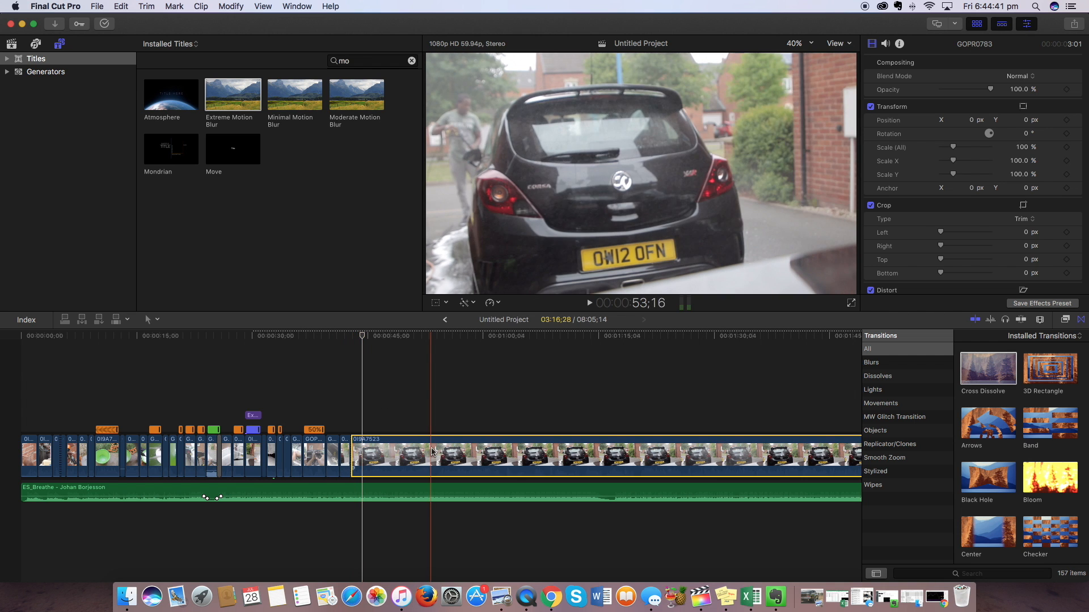
{"action": "left_click", "coordinate": [498, 303]}
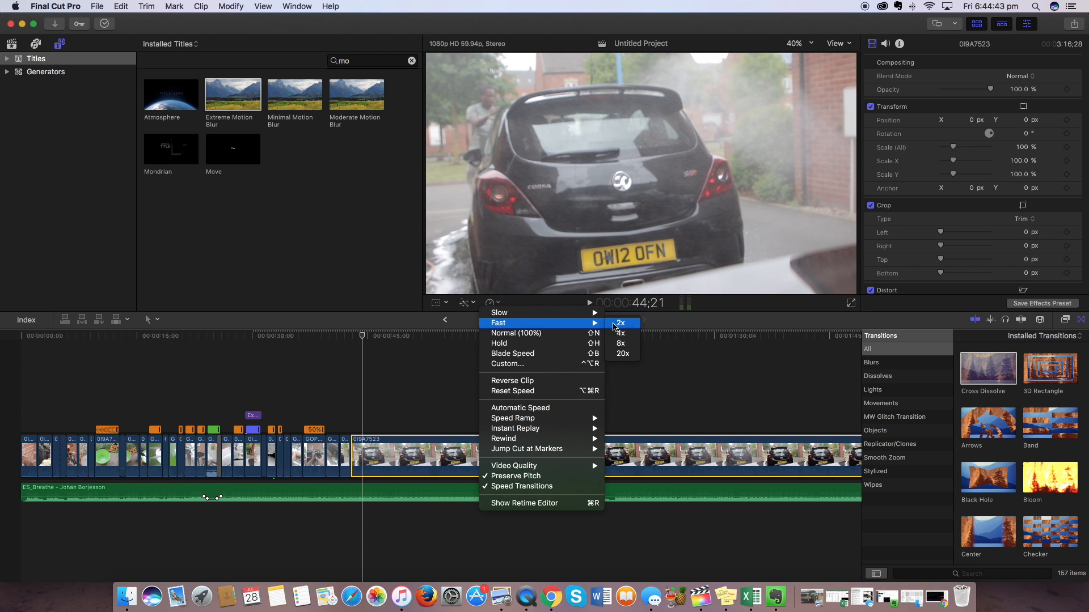
{"action": "left_click", "coordinate": [621, 353]}
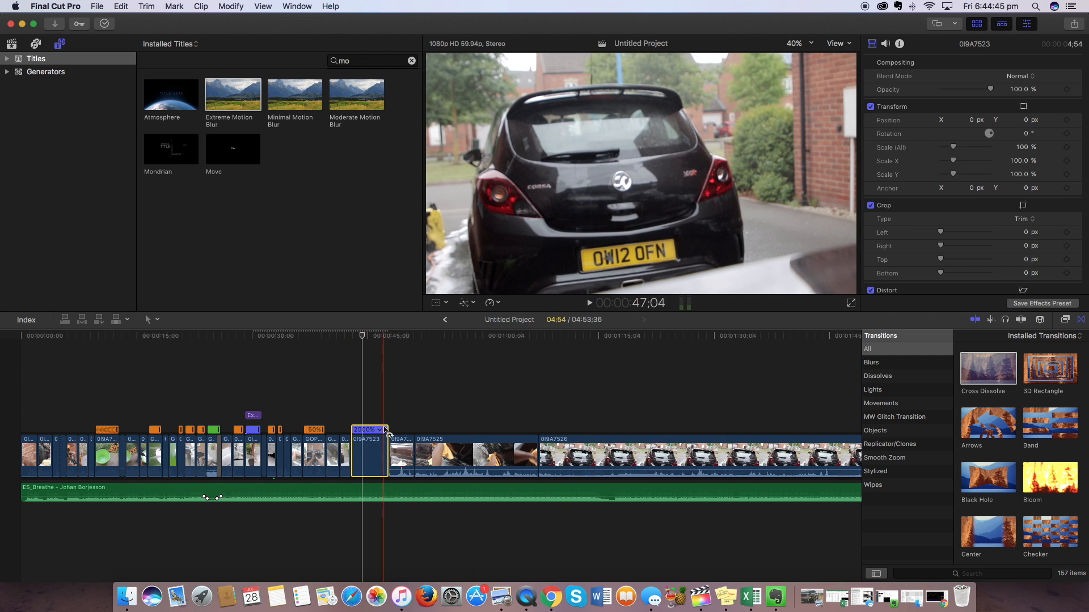
{"action": "left_click_drag", "start_coordinate": [386, 434], "coordinate": [371, 431]}
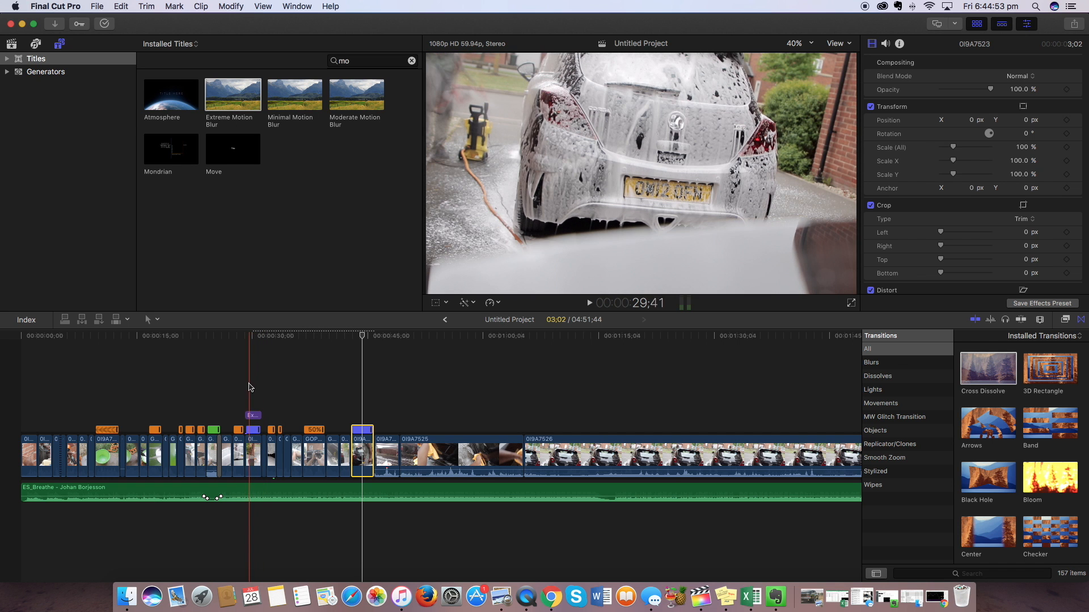
- Review the earlier fast foam clip with motion blur and add an Extreme Motion Blur title above the sped-up 0I9A7523 clip
{"action": "left_click", "coordinate": [244, 381]}
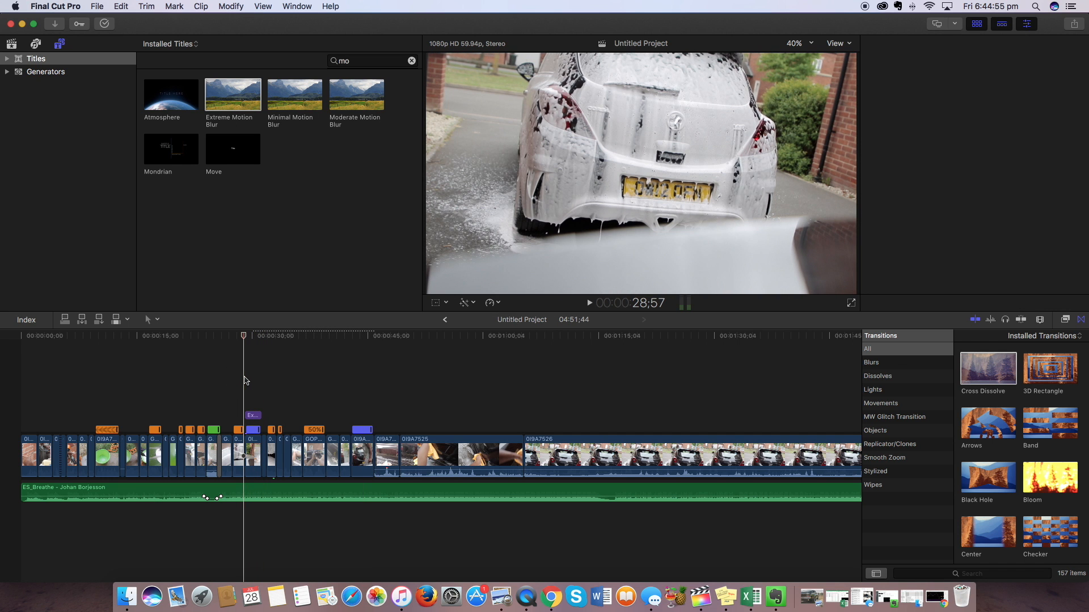
{"action": "key", "text": "space"}
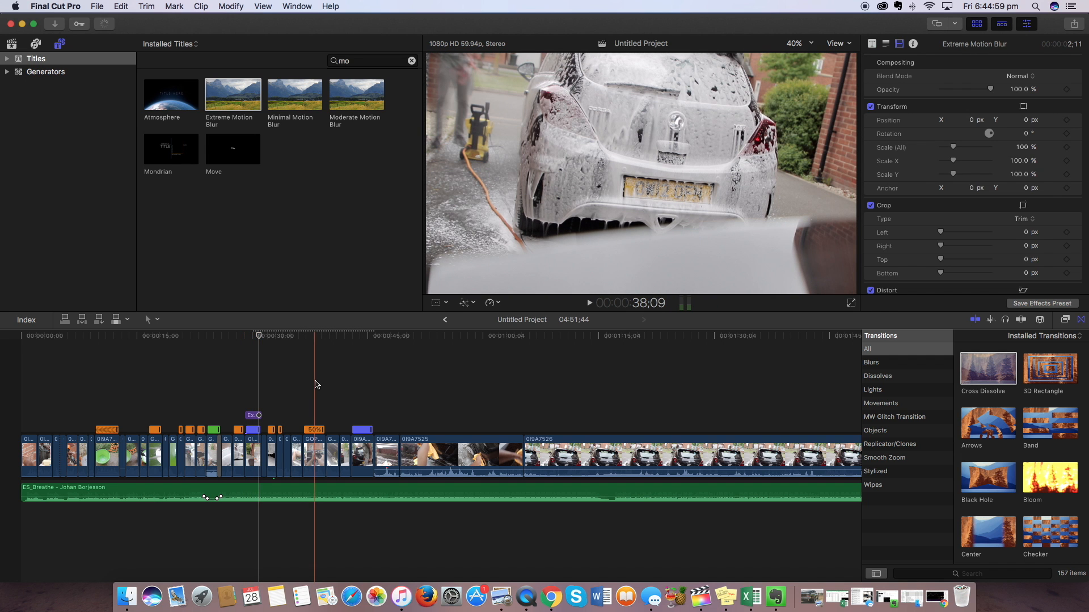
{"action": "left_click", "coordinate": [358, 397]}
{"action": "left_click", "coordinate": [367, 442]}
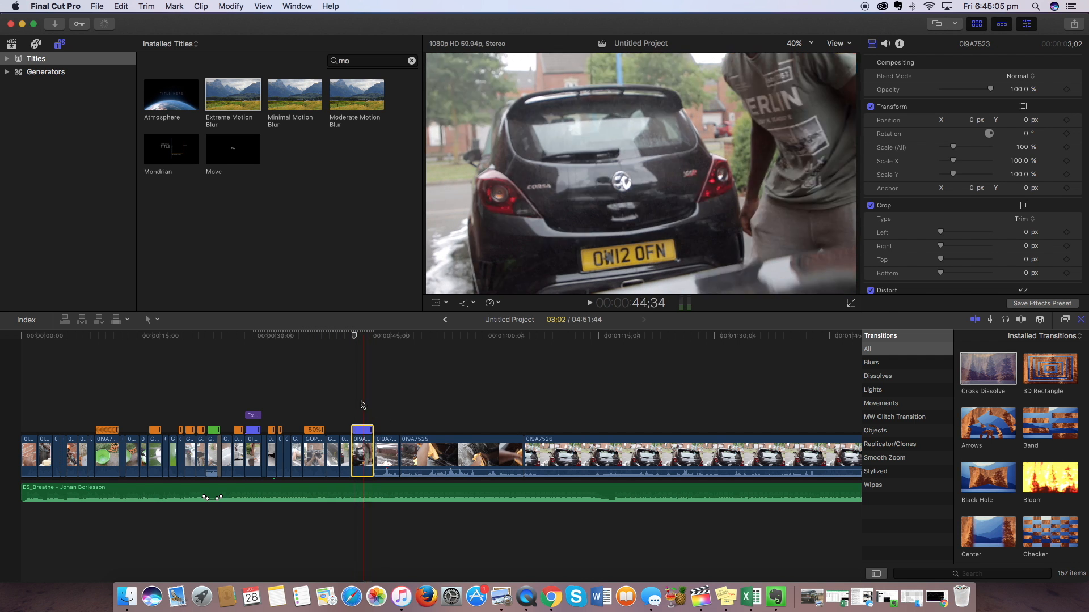
{"action": "left_click_drag", "start_coordinate": [232, 95], "coordinate": [364, 416]}
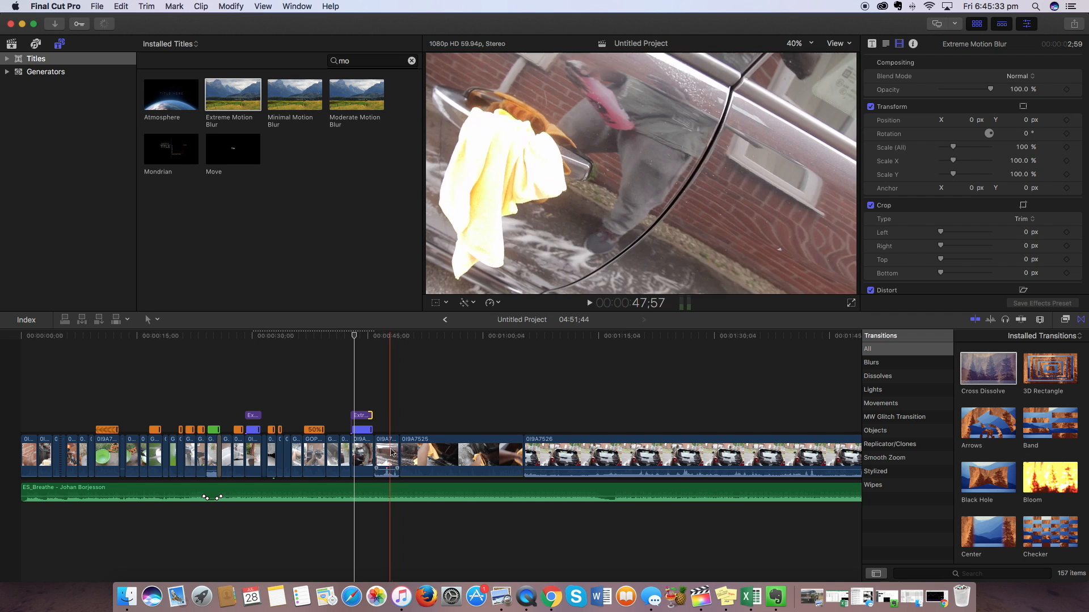
- Delete the short clip following the sped-up 0I9A7523 clip and slow the 0I9A7525 clip to 50% speed
{"action": "left_click", "coordinate": [393, 454]}
{"action": "key", "text": "Delete"}
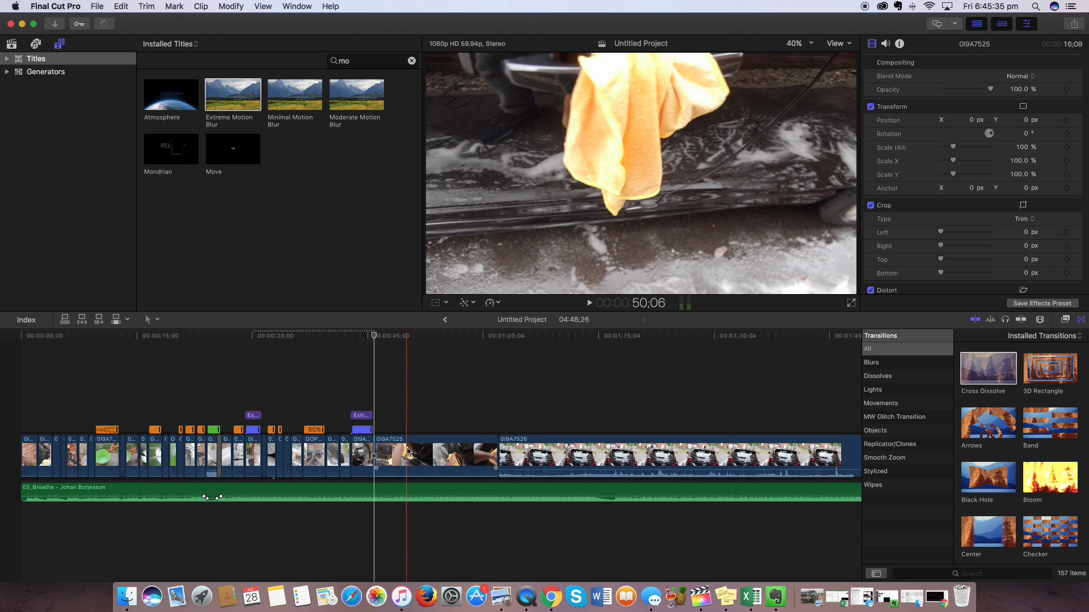
{"action": "left_click", "coordinate": [494, 303]}
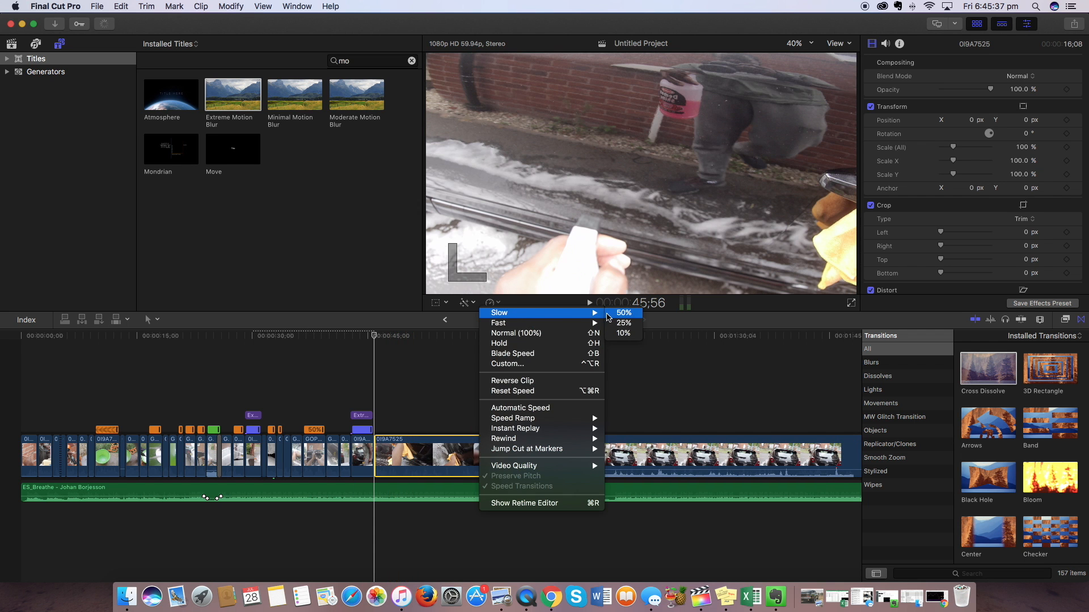
{"action": "left_click", "coordinate": [609, 314]}
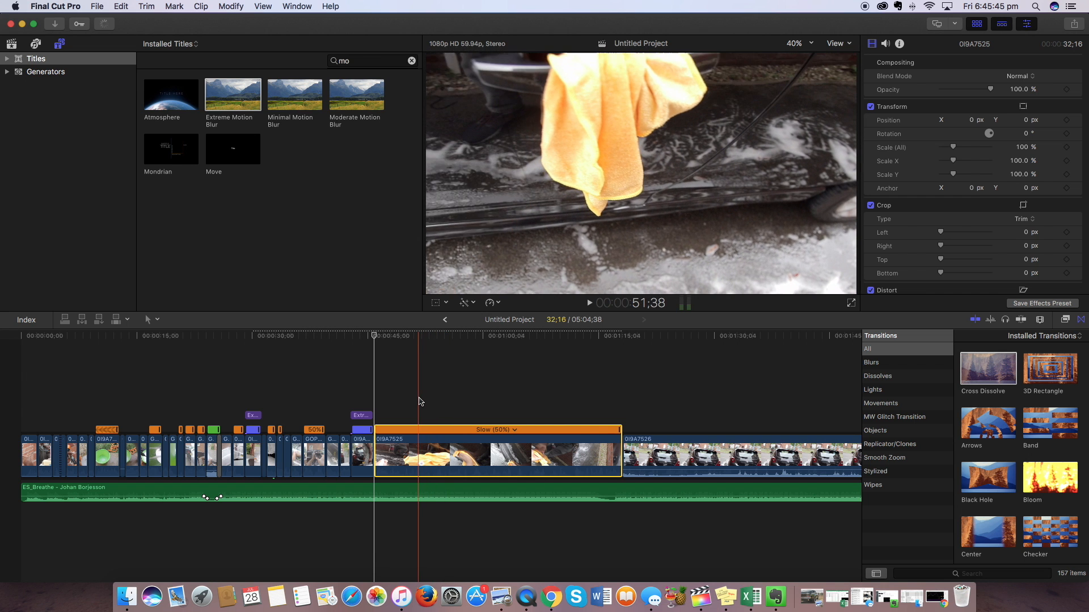
- Split the slowed 0I9A7525 clip 5;56 after its start, delete the opening piece and play the rest
{"action": "key", "text": "super+b"}
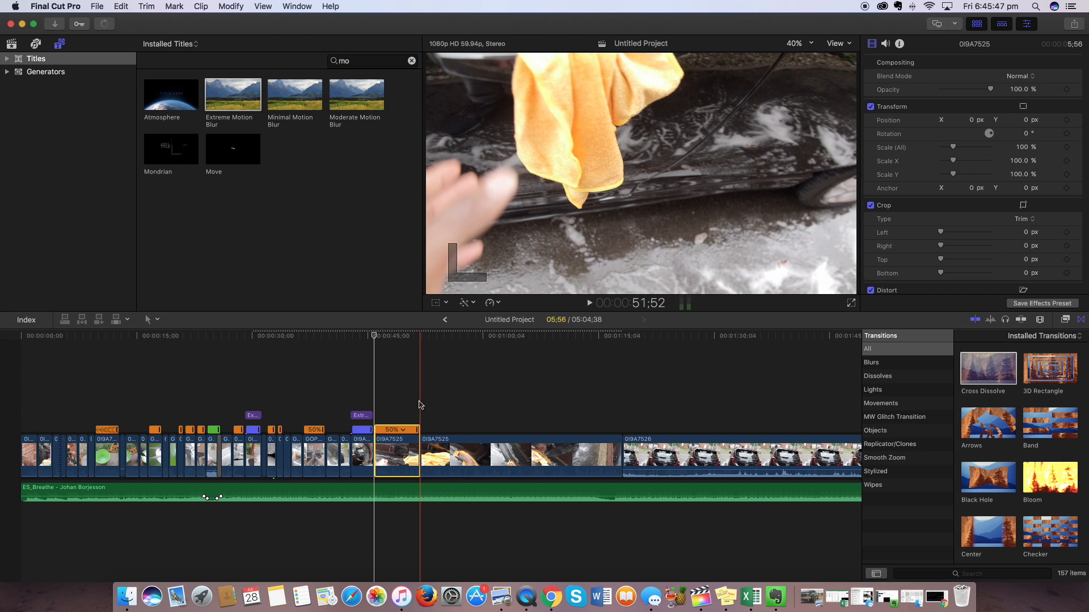
{"action": "key", "text": "Delete"}
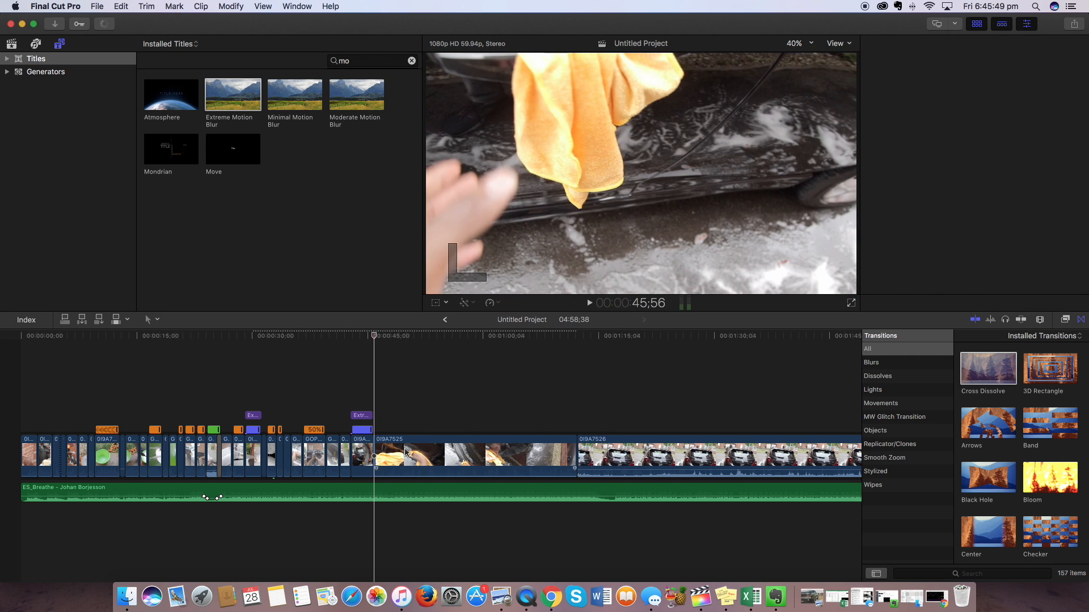
{"action": "key", "text": "space"}
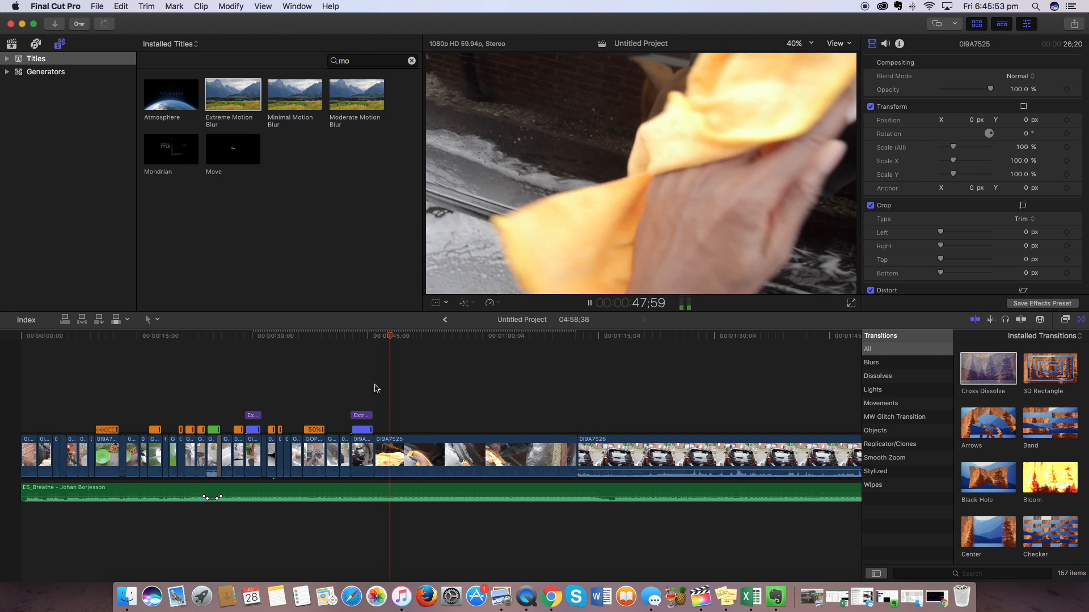
- Split the 0I9A7525 clip about 3 seconds after its start and delete the remaining 23;06 piece
{"action": "key", "text": "space"}
{"action": "key", "text": "super+b"}
{"action": "scroll", "coordinate": [431, 425], "scroll_direction": "right", "scroll_amount": 1}
{"action": "left_click", "coordinate": [485, 465]}
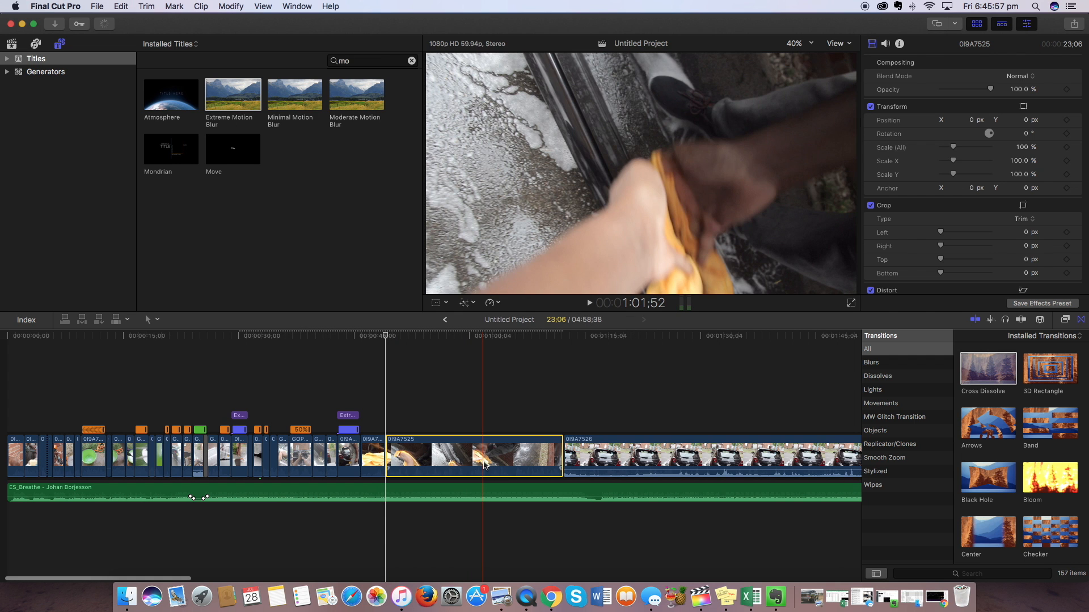
{"action": "key", "text": "BackSpace"}
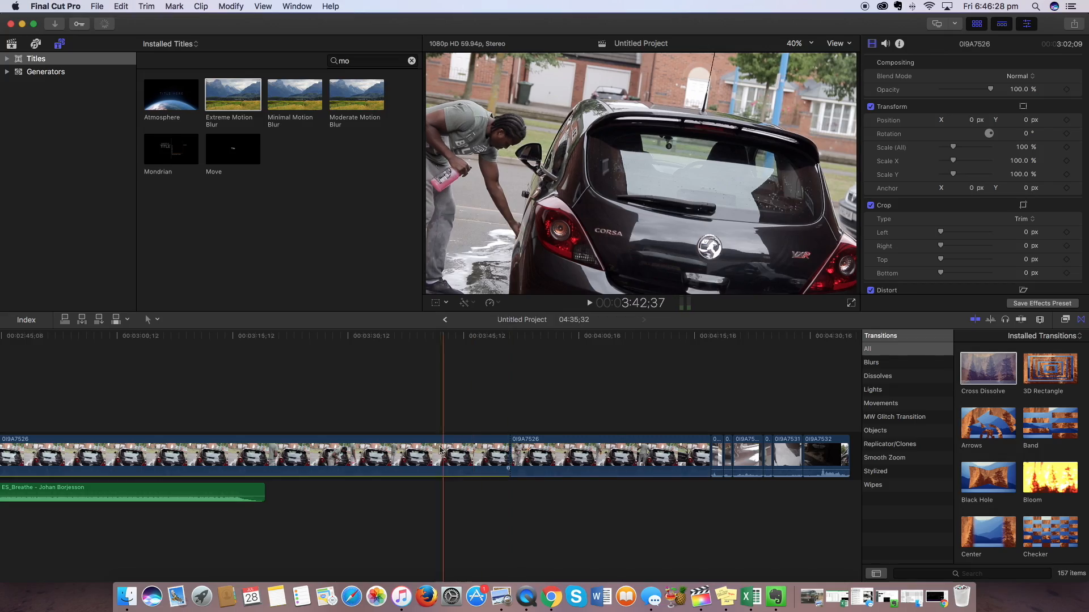
- Delete the 3:02;09 piece of 0I9A7526 and return to the end of the edited section
{"action": "left_click", "coordinate": [440, 452]}
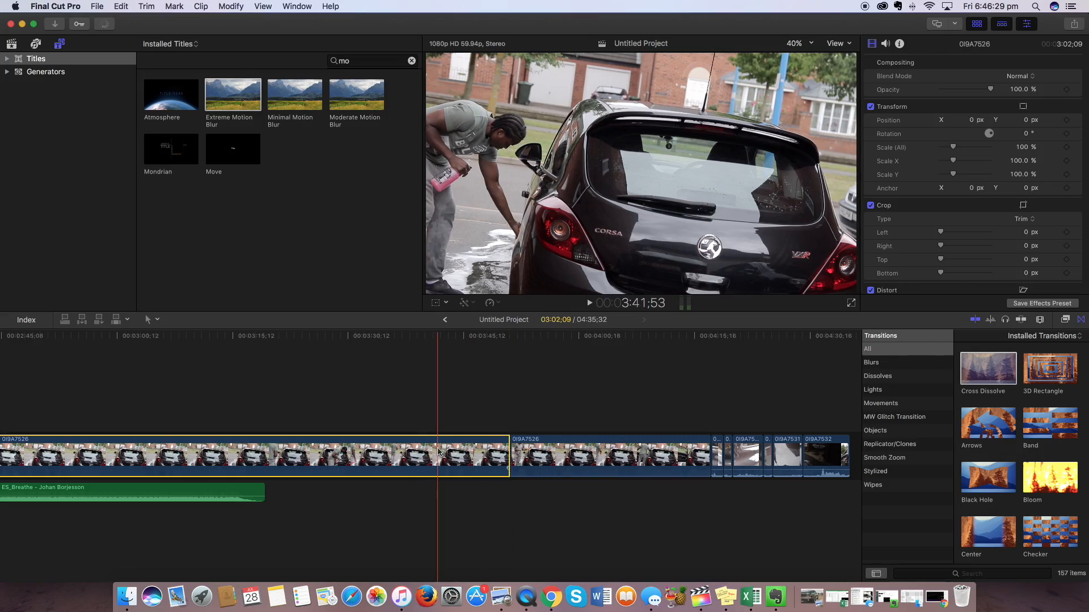
{"action": "key", "text": "BackSpace"}
{"action": "scroll", "coordinate": [344, 435], "scroll_direction": "left", "scroll_amount": 15}
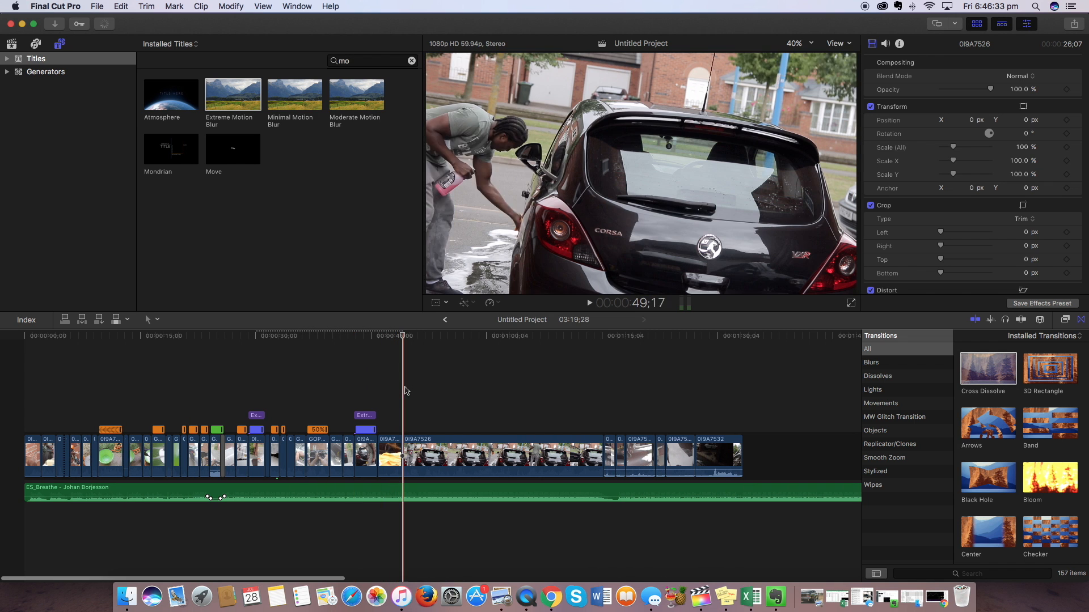
- Slow the long 0I9A7526 clip at the end of the edited section to 50% speed
{"action": "left_click", "coordinate": [412, 451]}
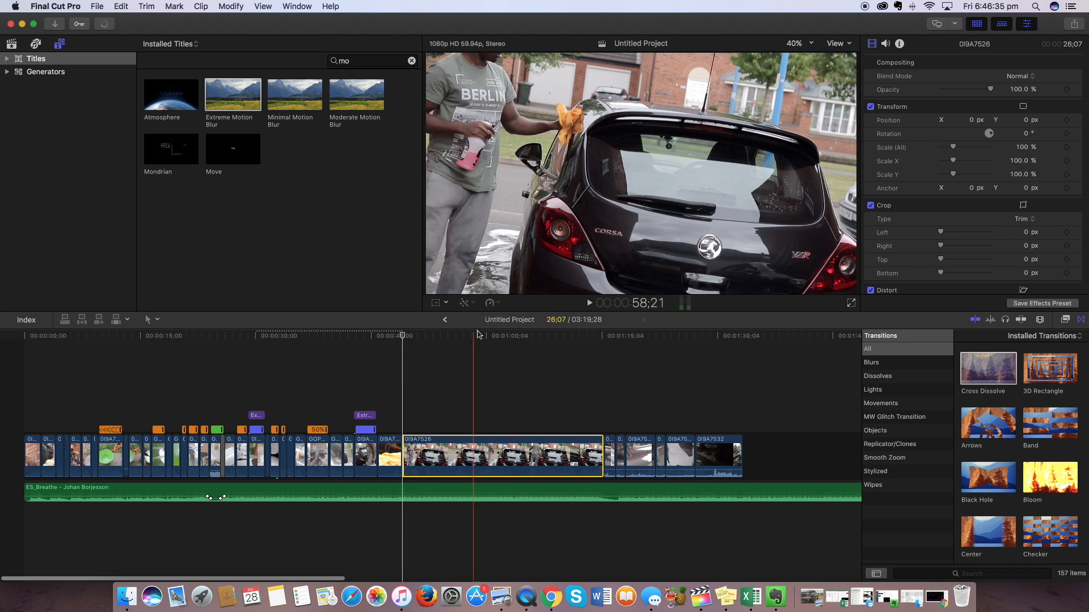
{"action": "left_click", "coordinate": [491, 303]}
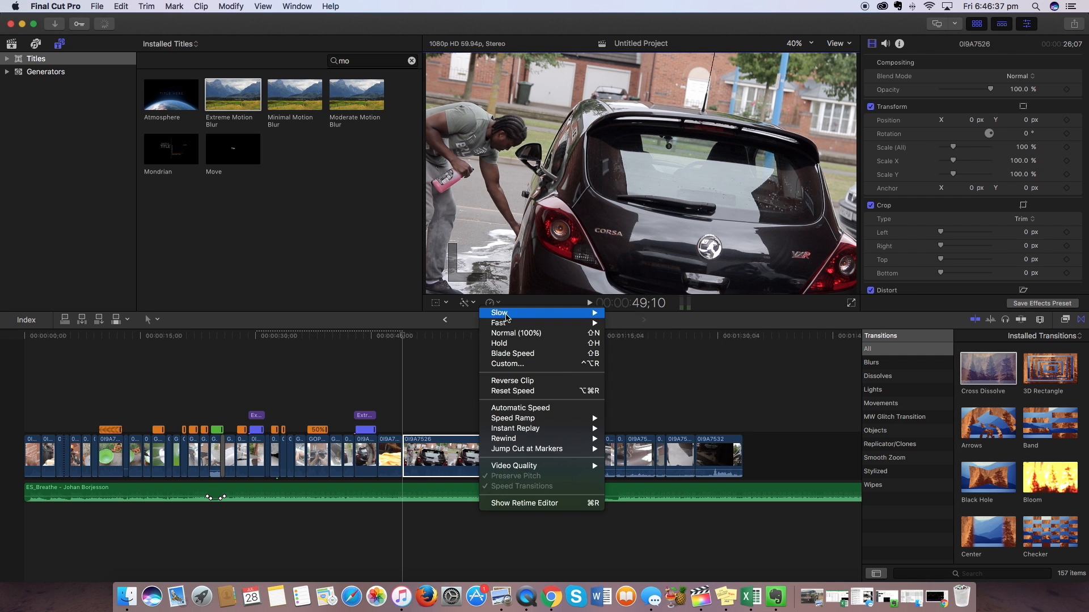
{"action": "left_click", "coordinate": [624, 313]}
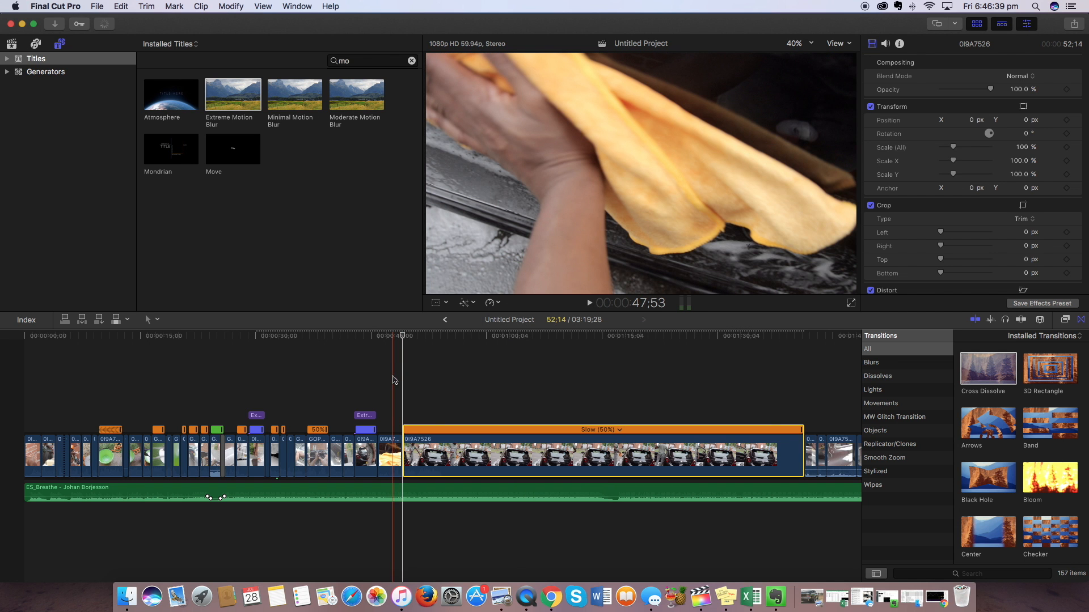
- Play into the slowed 0I9A7526 clip, split it 1;33 after its start and delete the long remaining piece
{"action": "left_click", "coordinate": [394, 379]}
{"action": "key", "text": "space"}
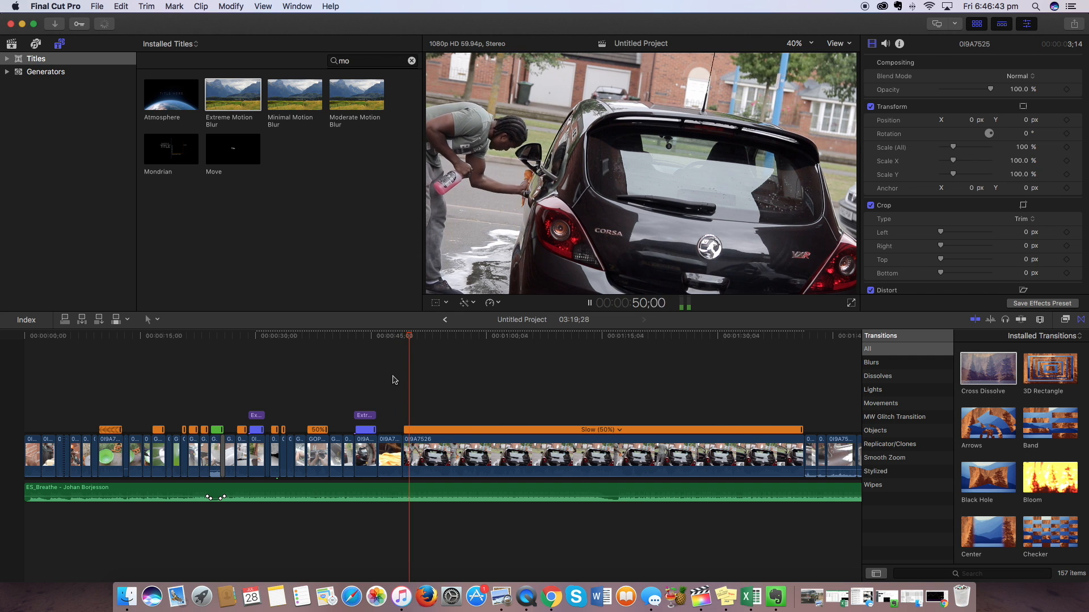
{"action": "key", "text": "space"}
{"action": "key", "text": "super+b"}
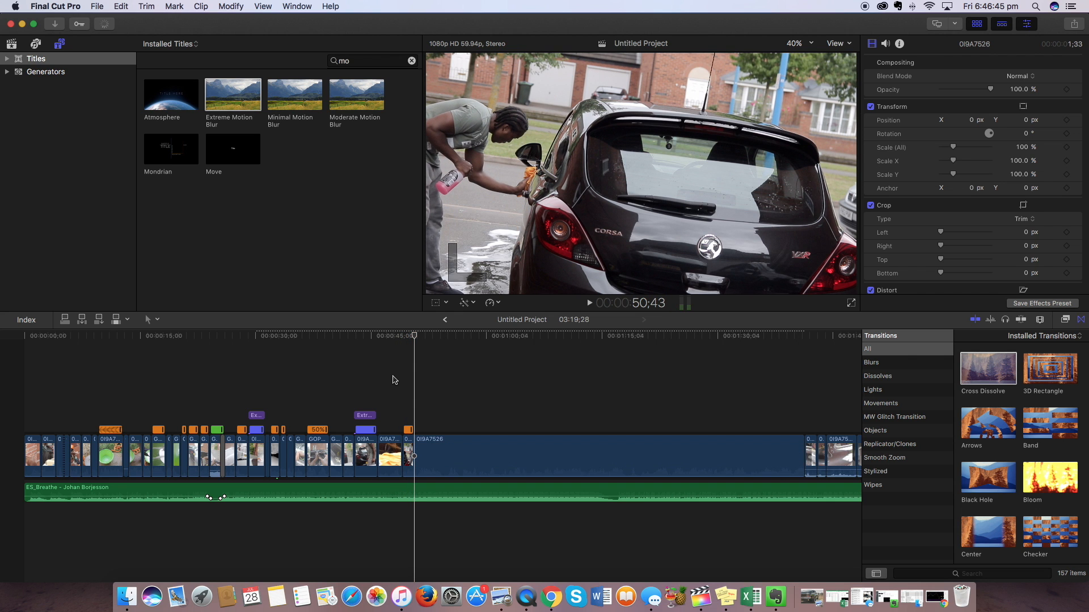
{"action": "left_click", "coordinate": [467, 452]}
{"action": "key", "text": "Delete"}
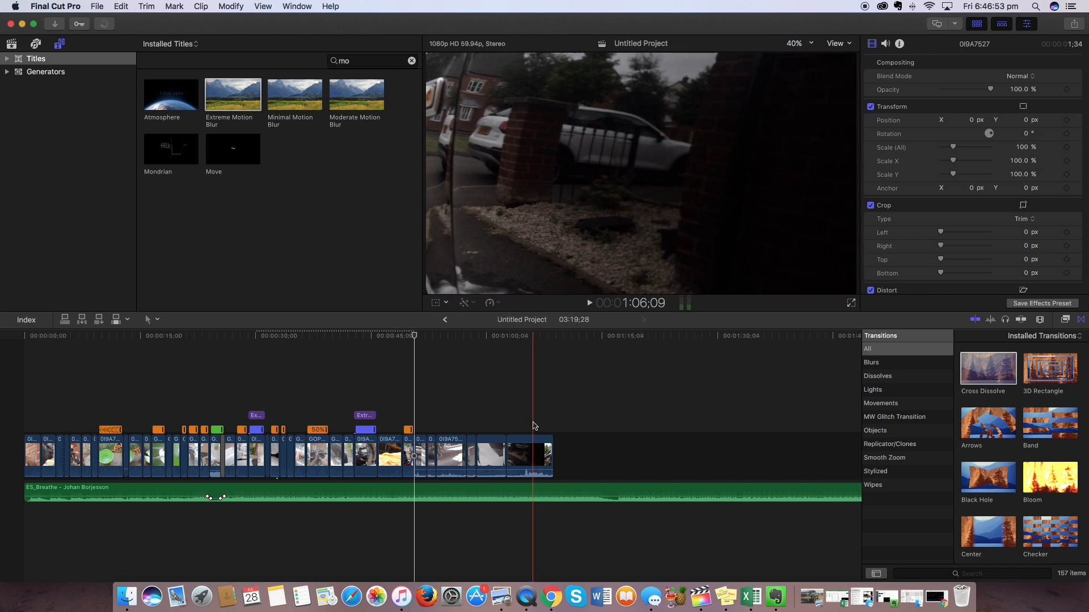
- Delete the five clips between 0I9A7526 and 0I9A7532, and slow the 0I9A7532 clip to 50% speed
{"action": "left_click_drag", "start_coordinate": [421, 432], "coordinate": [505, 477]}
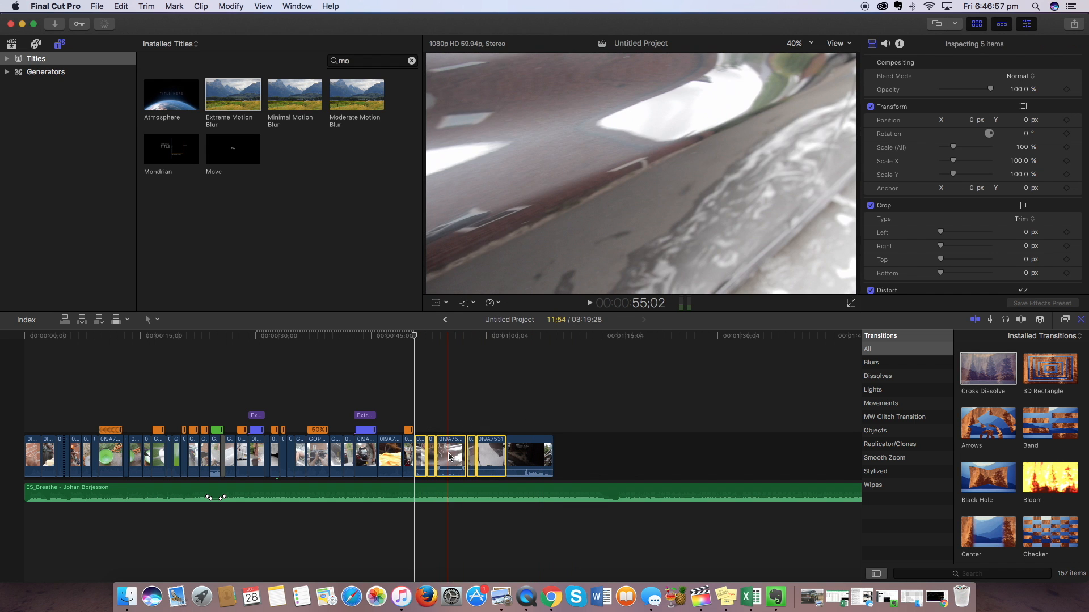
{"action": "key", "text": "Delete"}
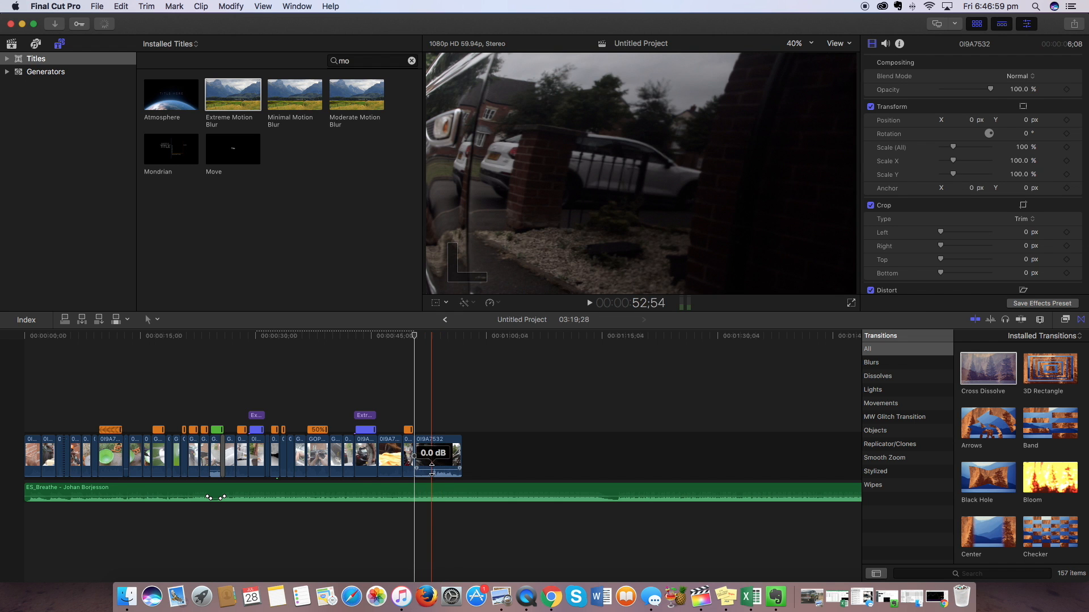
{"action": "left_click", "coordinate": [432, 479]}
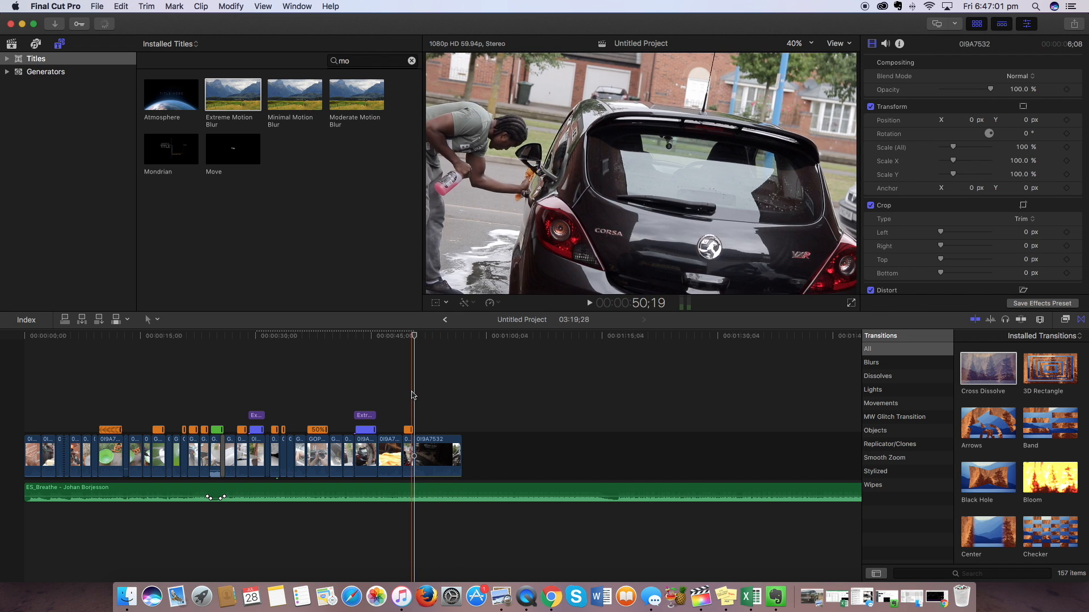
{"action": "left_click", "coordinate": [439, 456]}
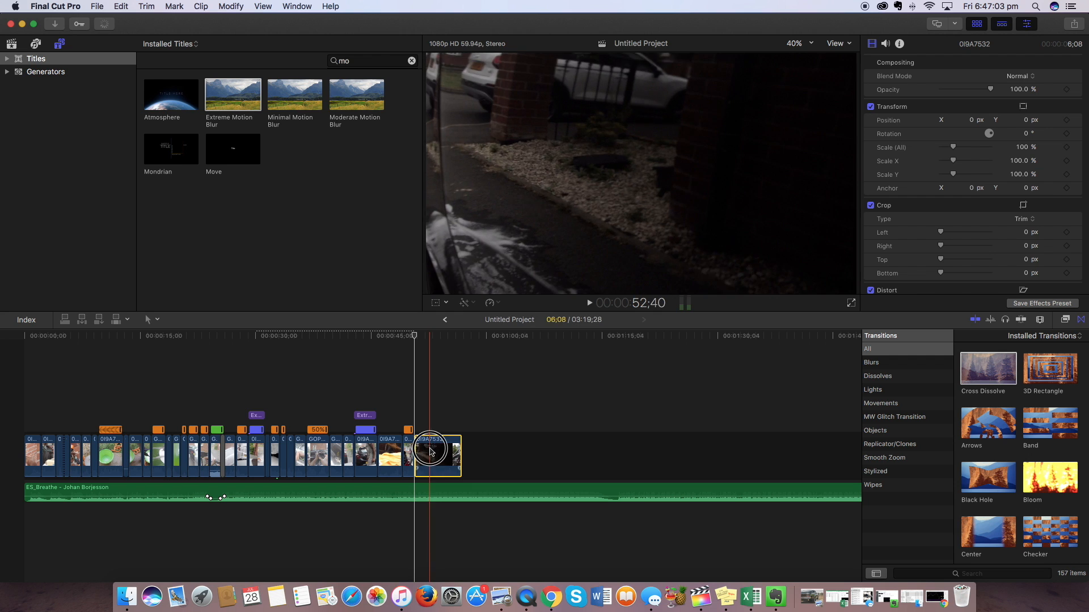
{"action": "left_click", "coordinate": [491, 304]}
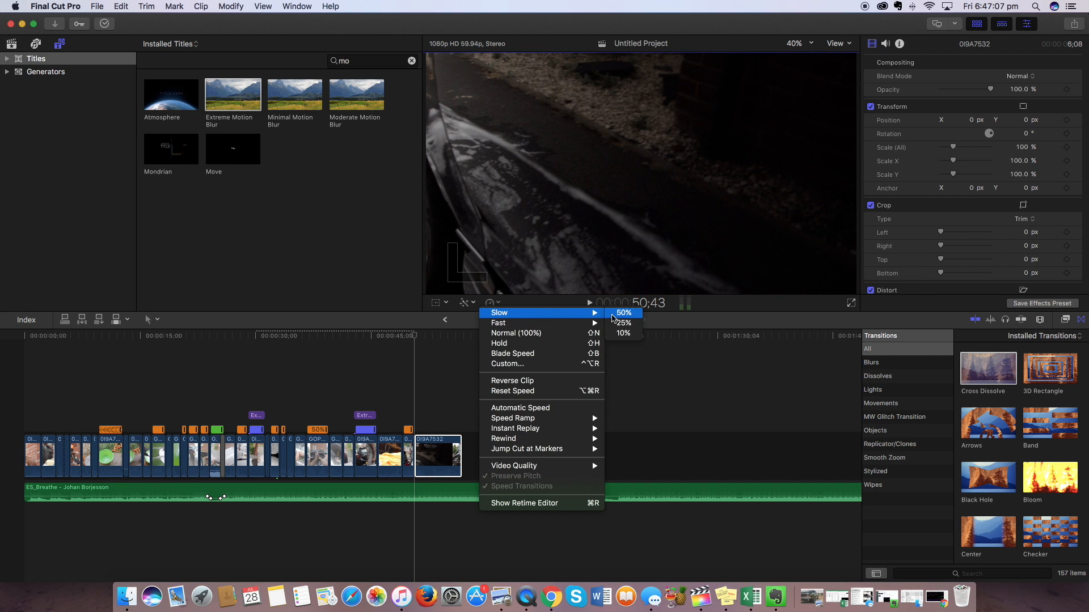
{"action": "left_click", "coordinate": [612, 315]}
- Split the slowed 0I9A7532 clip 2;44 after its start and delete the opening piece
{"action": "left_click", "coordinate": [413, 391]}
{"action": "key", "text": "space"}
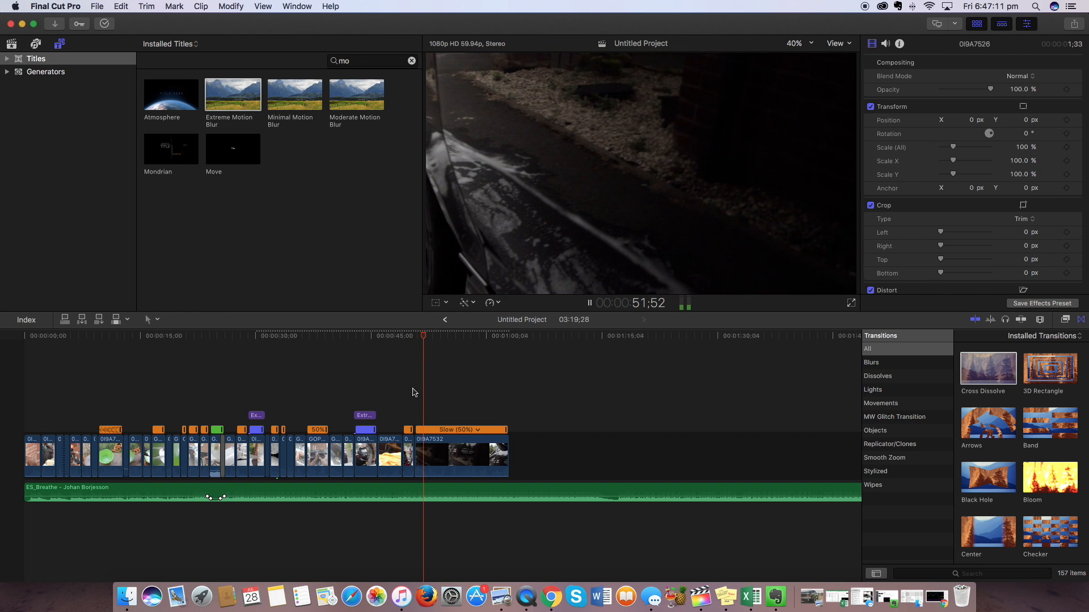
{"action": "key", "text": "space"}
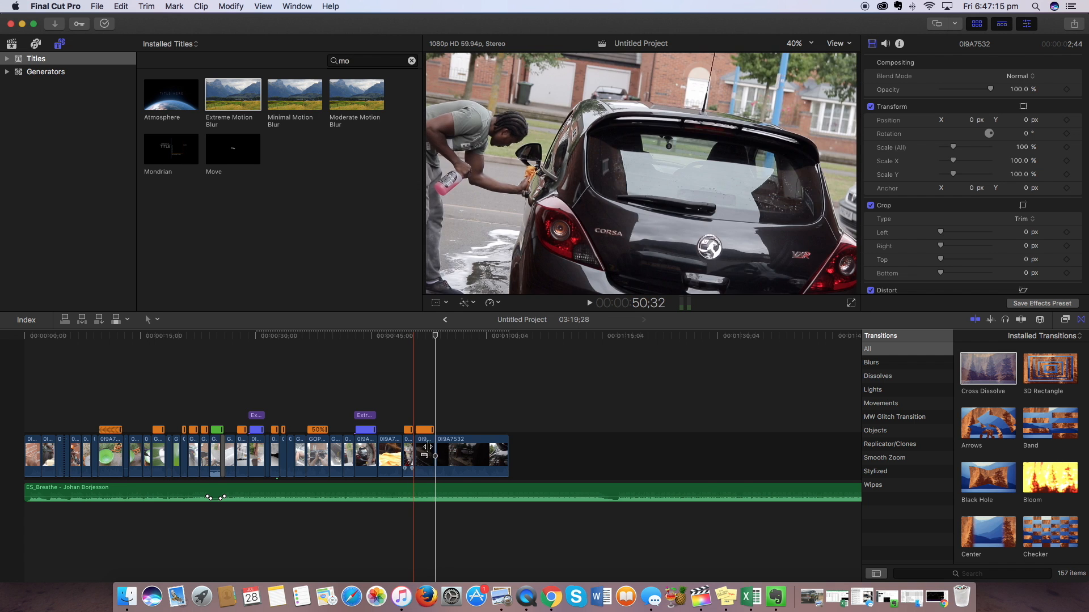
{"action": "left_click", "coordinate": [426, 447]}
{"action": "key", "text": "BackSpace"}
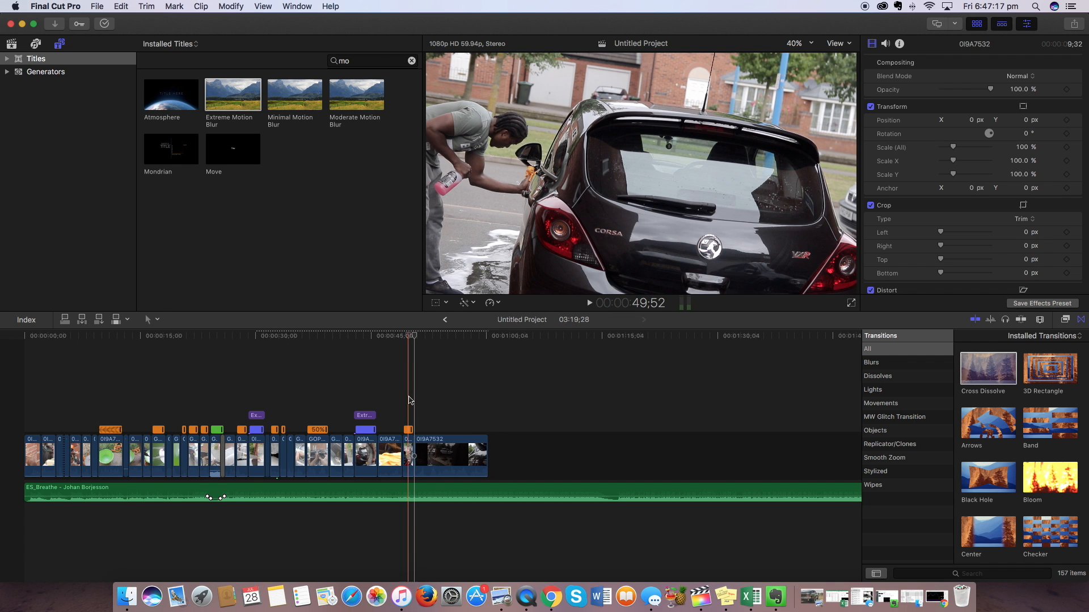
- Split 0I9A7532 at 52;15 and at 58;56, and delete the 6;41 piece between the cuts
{"action": "key", "text": "space"}
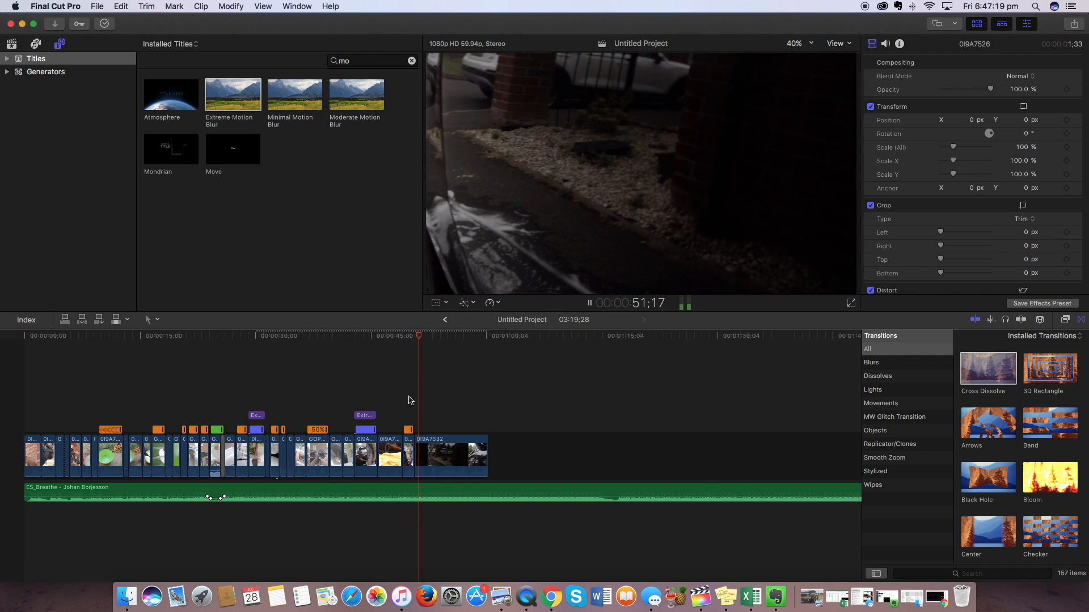
{"action": "key", "text": "space"}
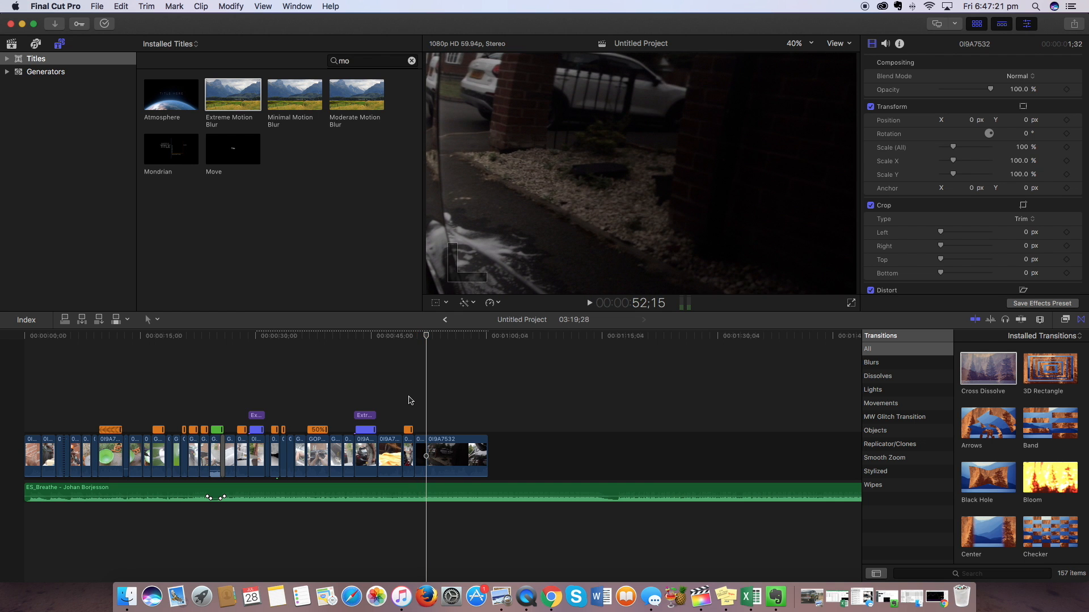
{"action": "left_click", "coordinate": [481, 407]}
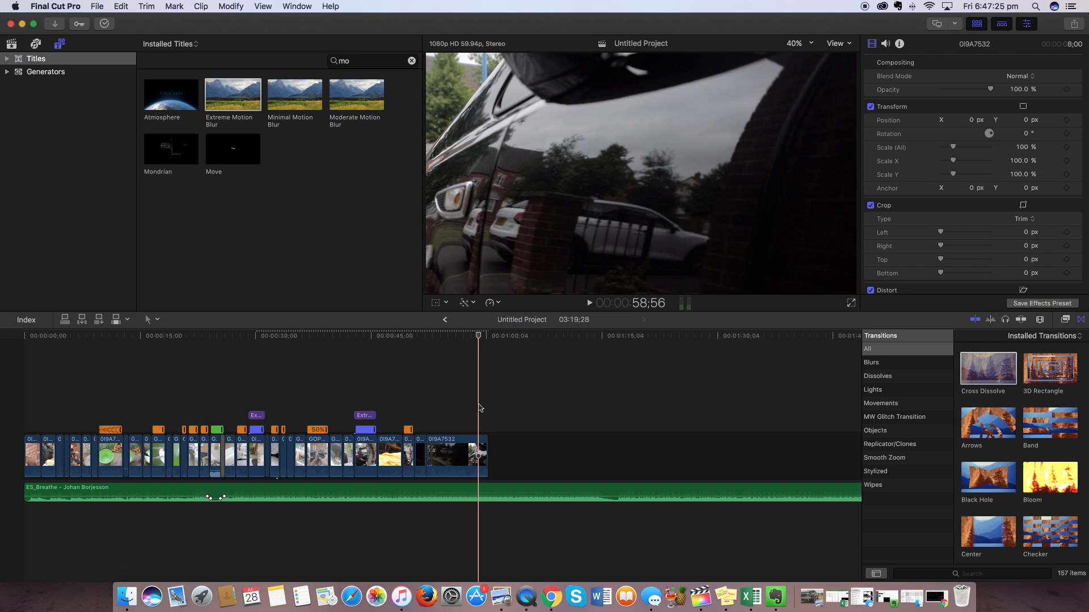
{"action": "left_click", "coordinate": [441, 438]}
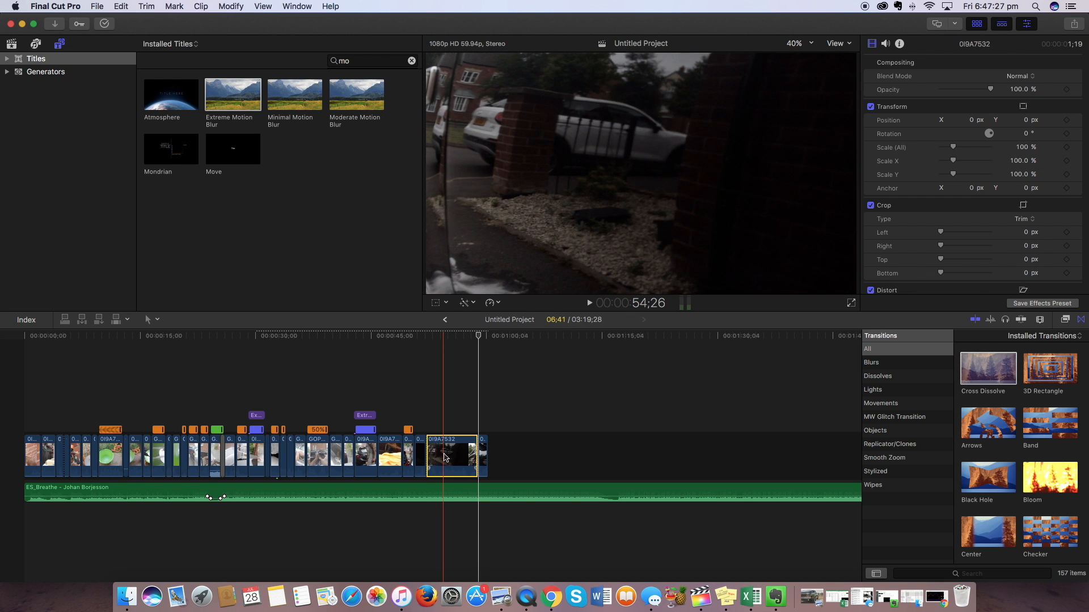
{"action": "key", "text": "alt+bracketright"}
- Add a Cross Dissolve to the end of the last 0I9A7532 clip and play the ending
{"action": "left_click", "coordinate": [420, 398]}
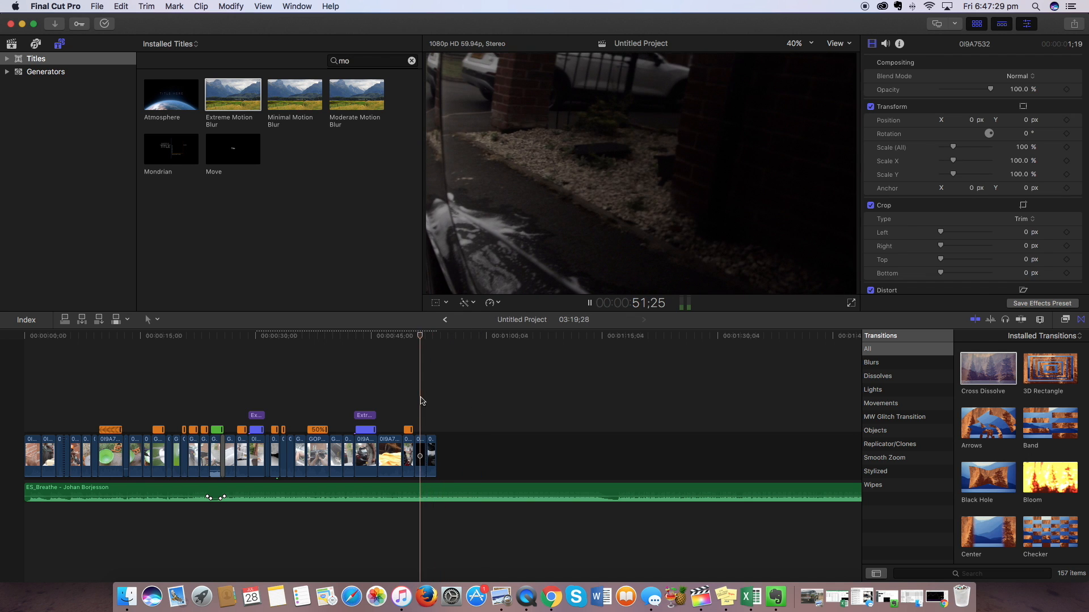
{"action": "key", "text": "space"}
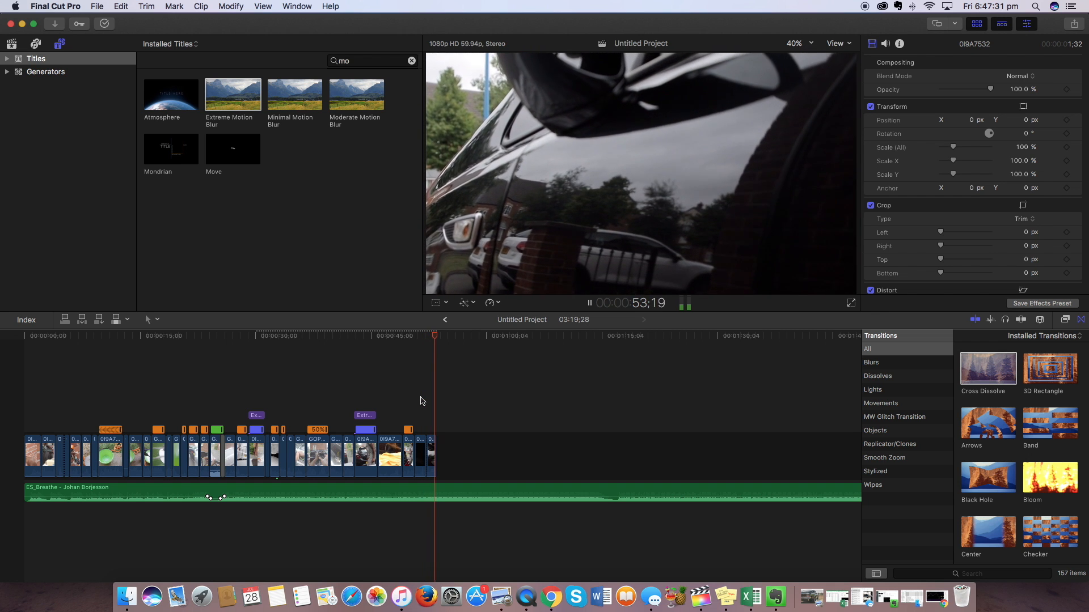
{"action": "key", "text": "space"}
{"action": "left_click_drag", "start_coordinate": [1000, 359], "coordinate": [451, 444]}
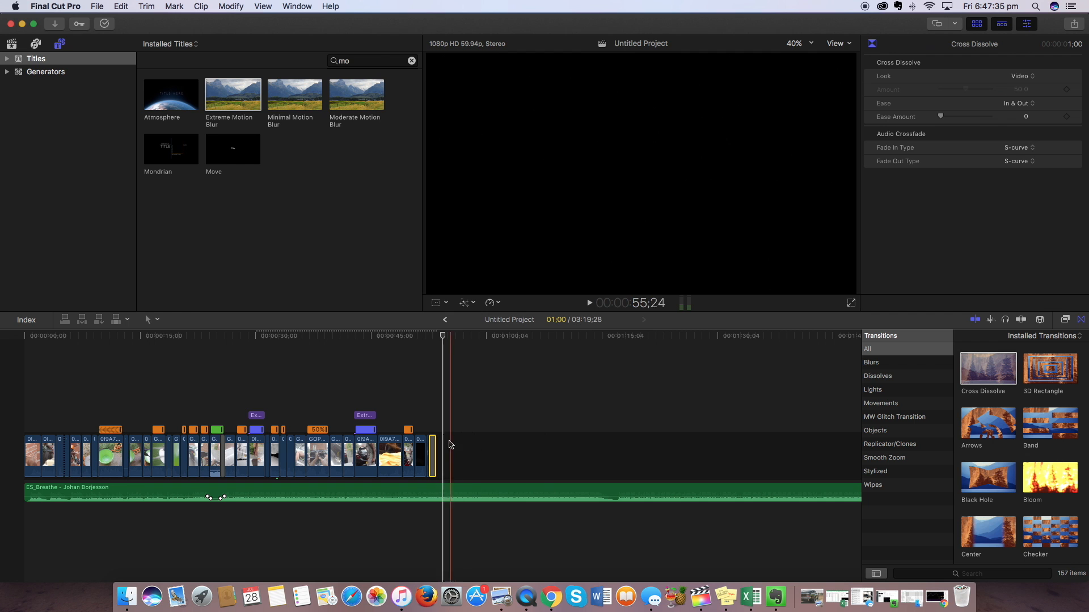
{"action": "left_click", "coordinate": [427, 414]}
{"action": "key", "text": "space"}
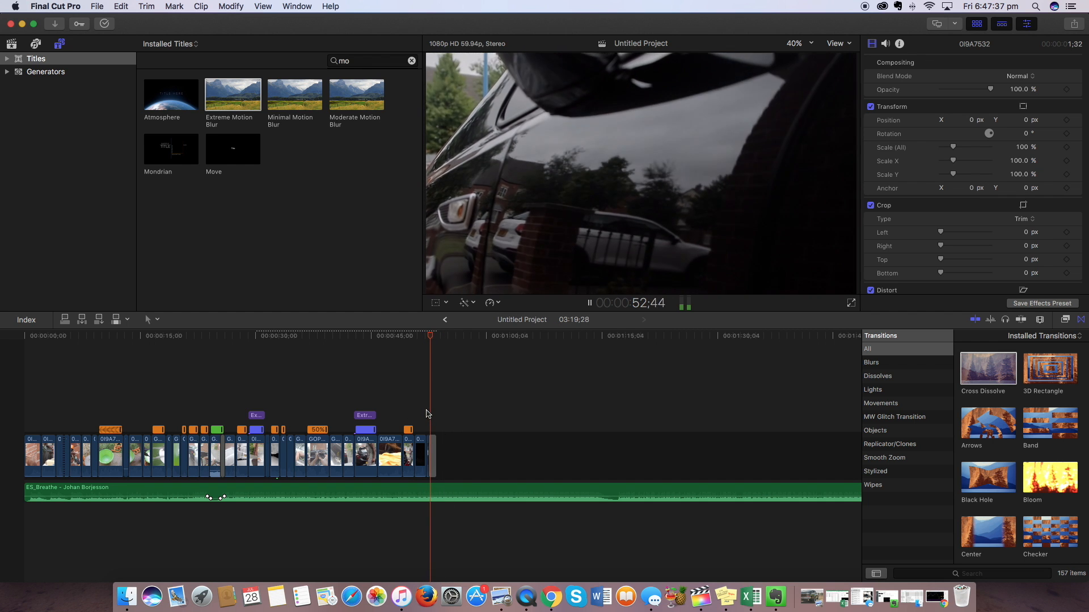
{"action": "key", "text": "space"}
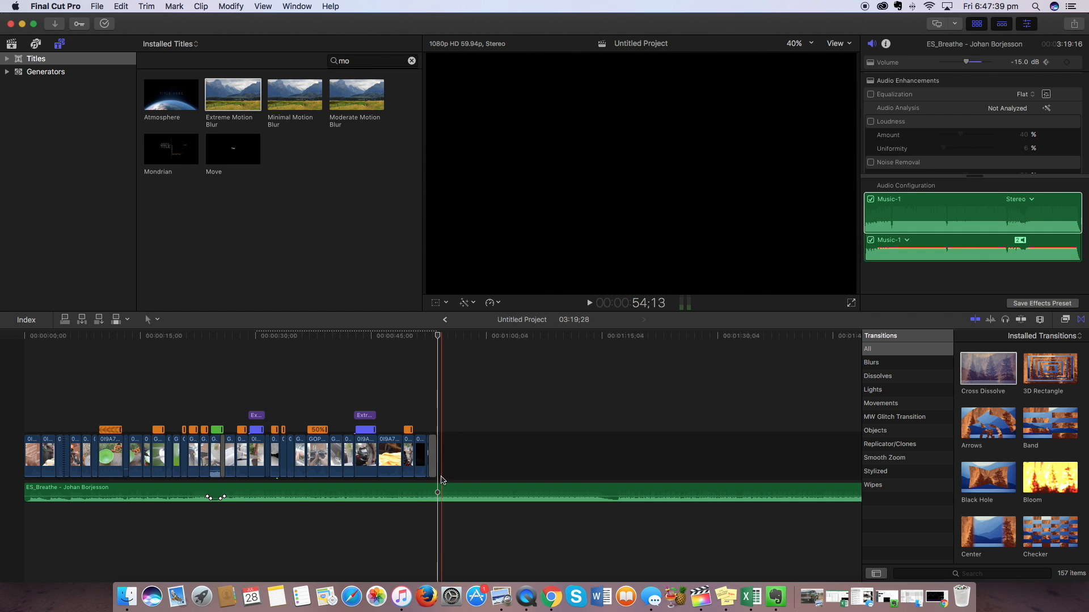
- Split the ES_Breathe music at the end of the last video clip and delete the remaining music
{"action": "left_click", "coordinate": [437, 489]}
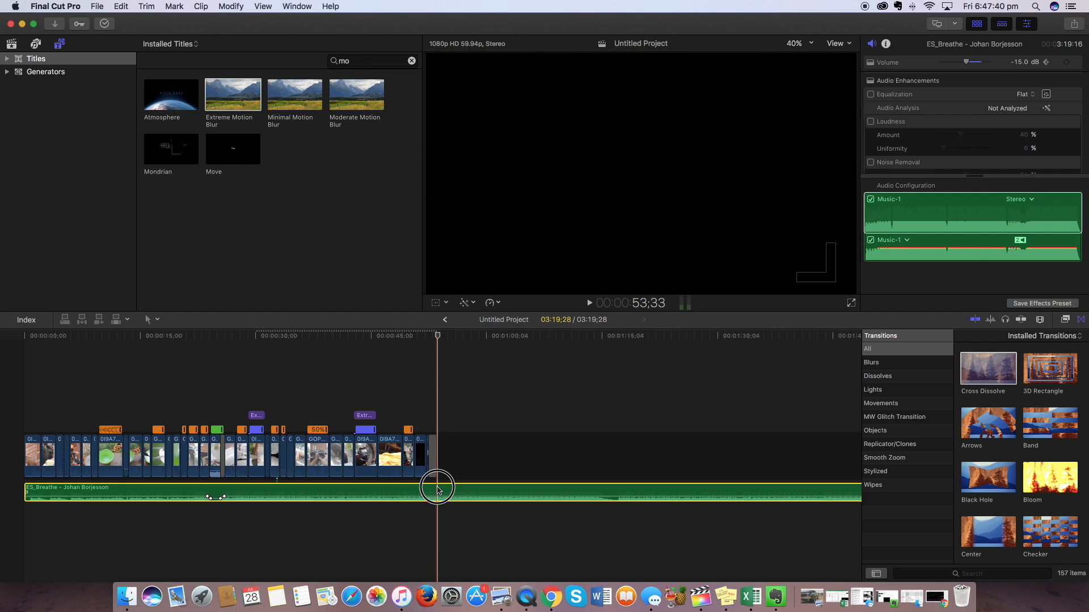
{"action": "left_click", "coordinate": [440, 516]}
{"action": "left_click", "coordinate": [437, 493]}
{"action": "key", "text": "cmd+b"}
{"action": "left_click", "coordinate": [456, 492]}
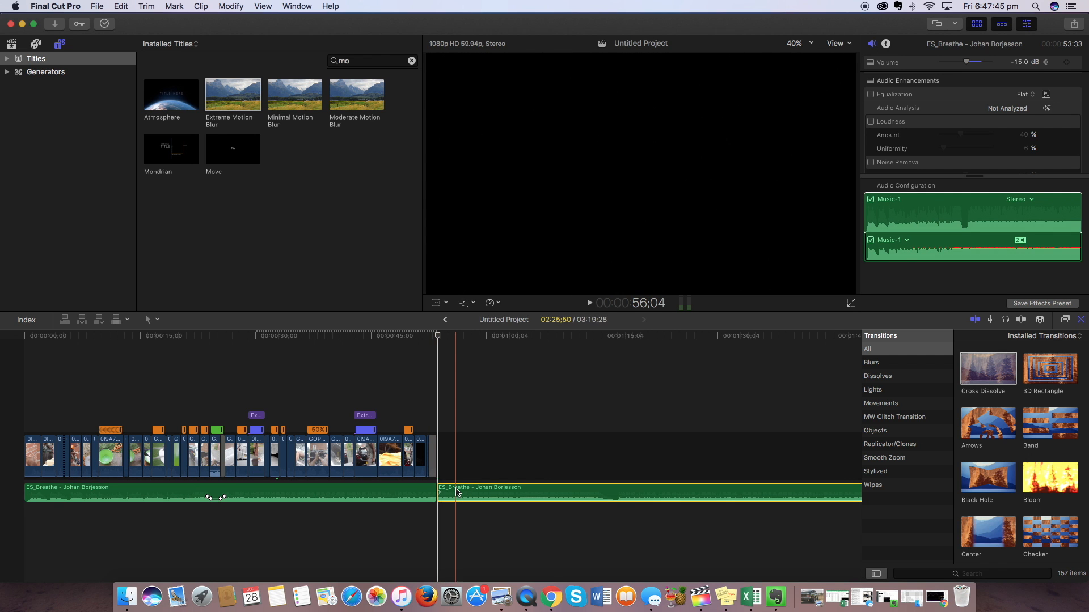
{"action": "key", "text": "Delete"}
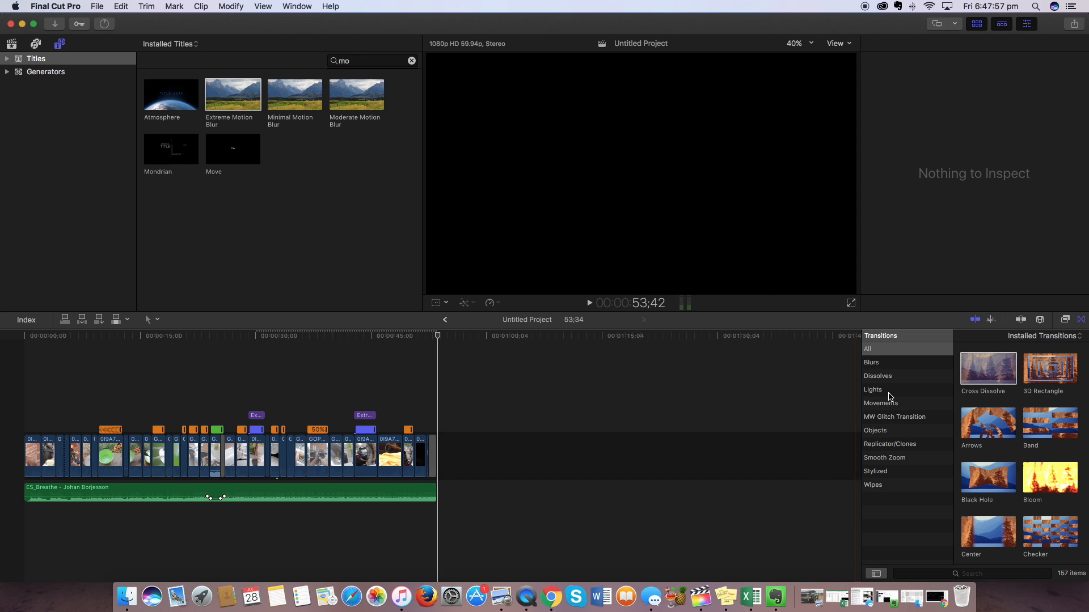
- Add an Adjustment Layer title above all clips from the project's start and trim its length to 53;50
{"action": "left_click", "coordinate": [412, 62]}
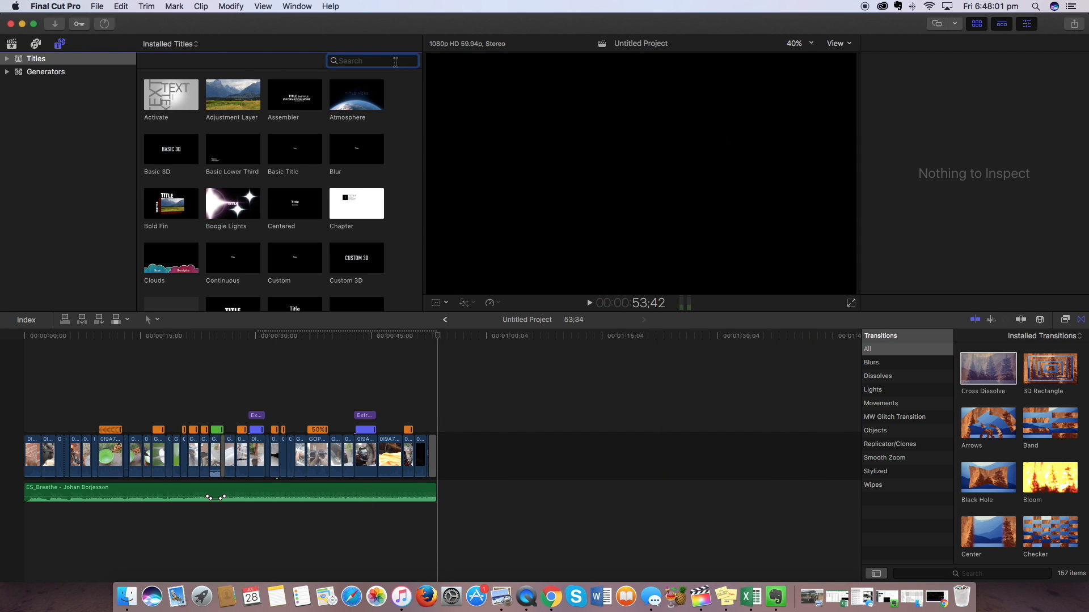
{"action": "left_click_drag", "start_coordinate": [229, 106], "coordinate": [31, 416]}
{"action": "left_click_drag", "start_coordinate": [100, 416], "coordinate": [381, 377]}
{"action": "left_click_drag", "start_coordinate": [442, 406], "coordinate": [436, 401]}
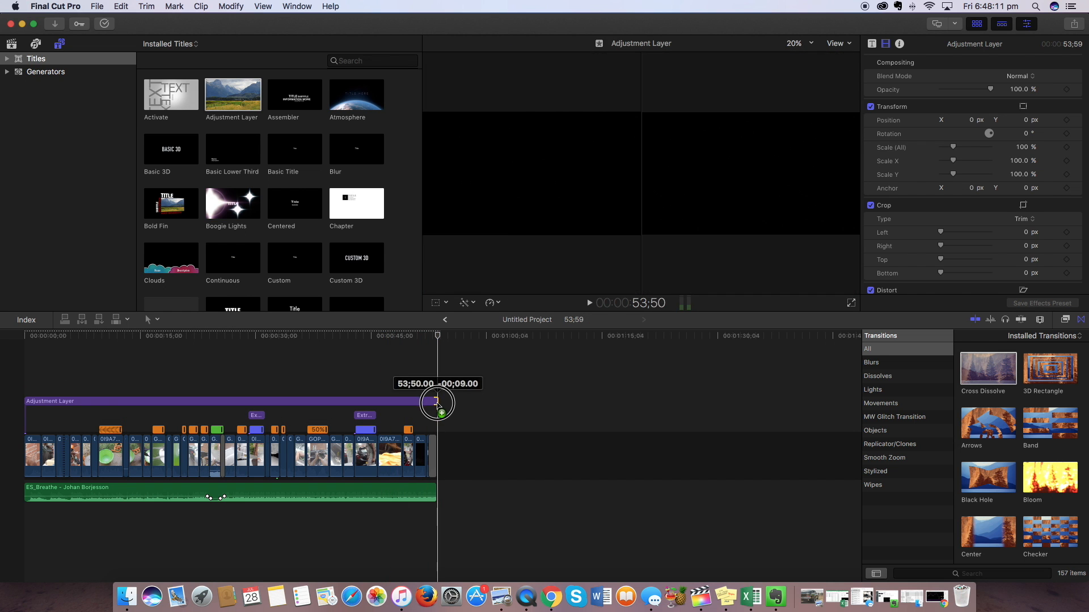
- Search the video effects for "let" and apply Letterbox to the adjustment layer
{"action": "left_click", "coordinate": [279, 402]}
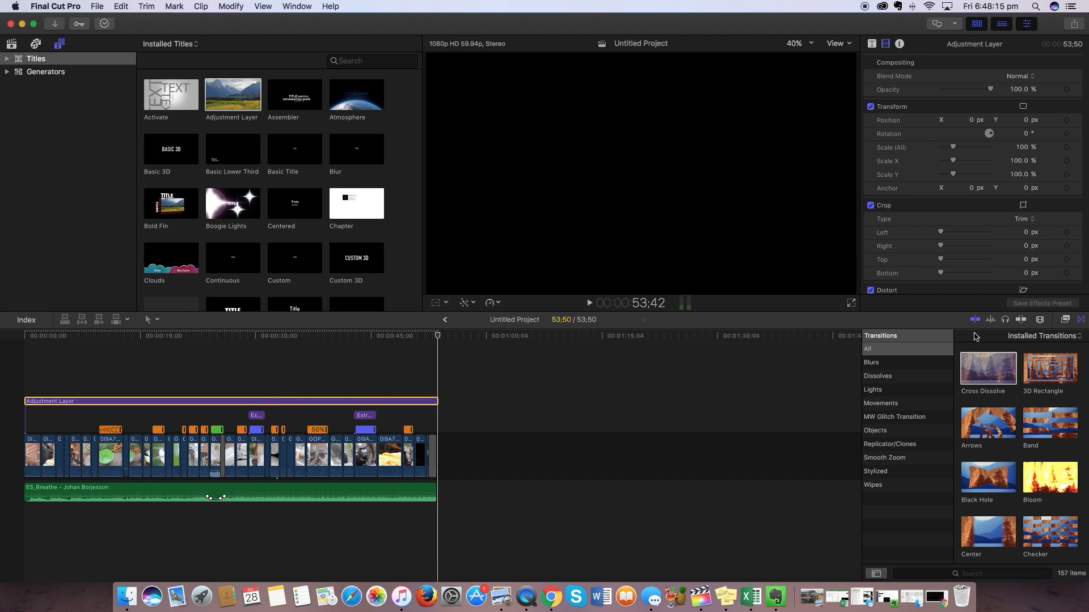
{"action": "left_click", "coordinate": [1064, 321]}
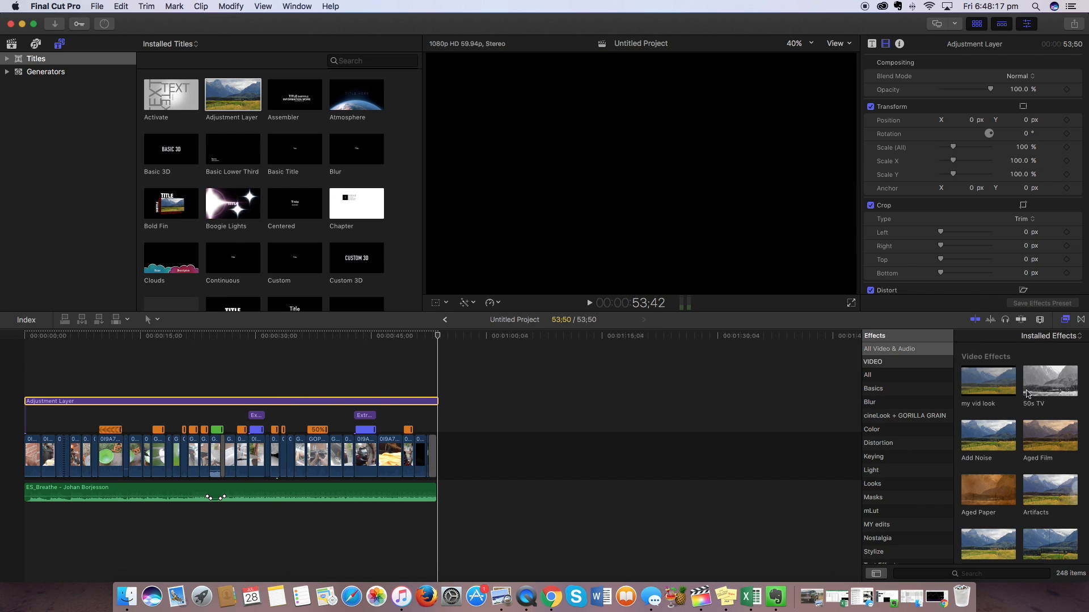
{"action": "left_click", "coordinate": [987, 574]}
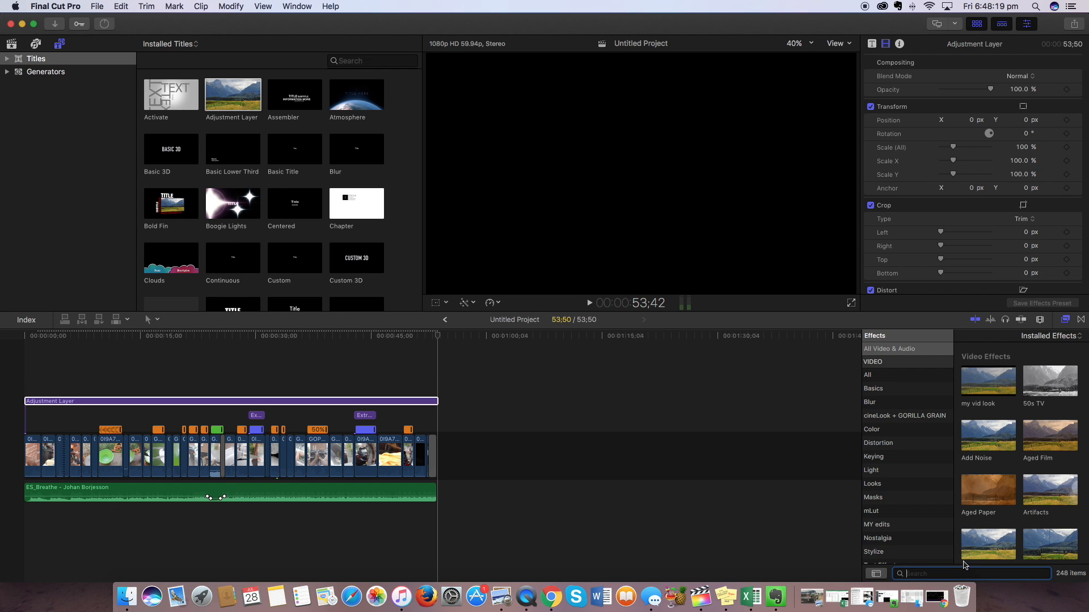
{"action": "left_click_drag", "start_coordinate": [1046, 369], "coordinate": [418, 403]}
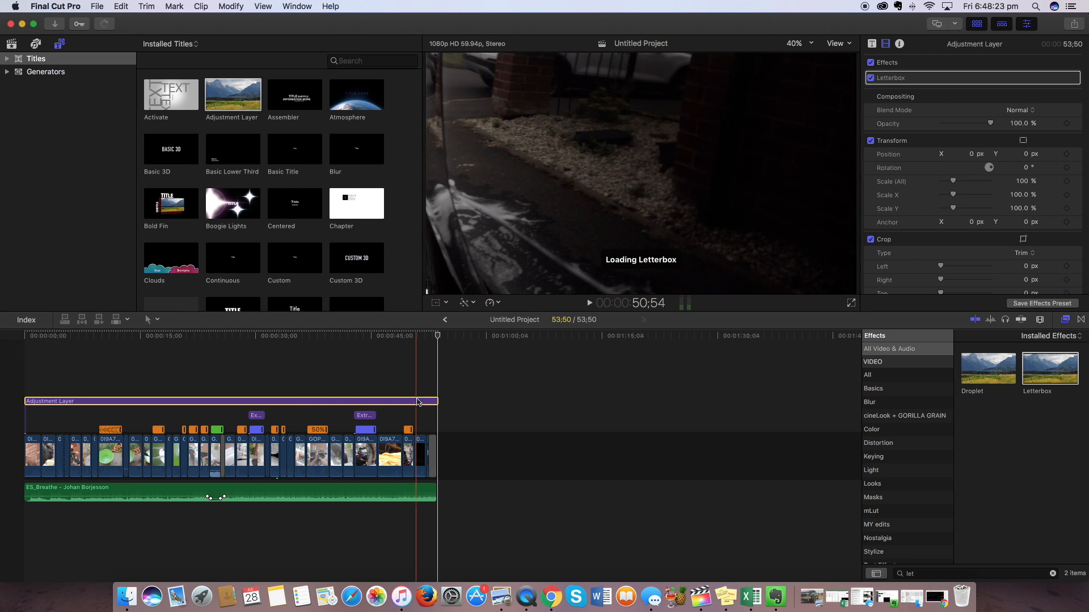
- Set the Letterbox border size to 7.0 and play the project from its start
{"action": "left_click", "coordinate": [311, 337]}
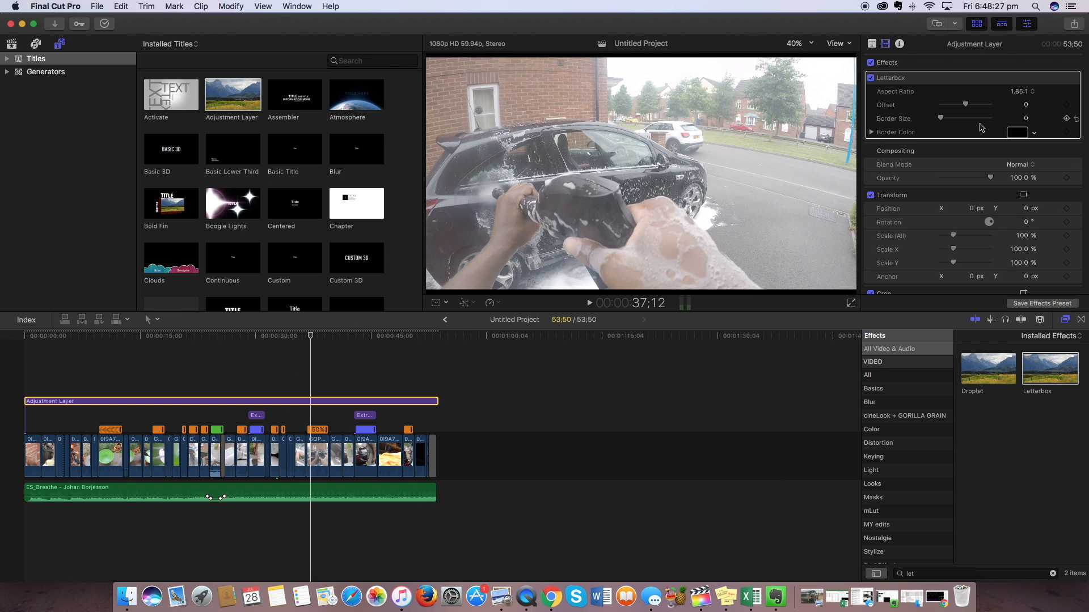
{"action": "left_click_drag", "start_coordinate": [946, 119], "coordinate": [977, 124]}
{"action": "left_click", "coordinate": [23, 368]}
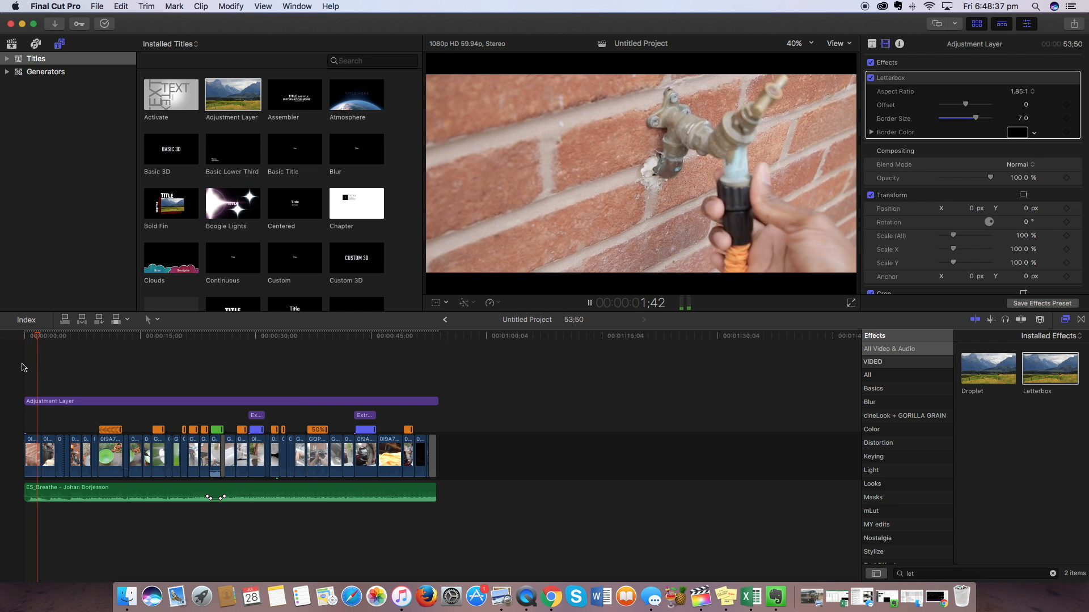
{"action": "left_click", "coordinate": [23, 365]}
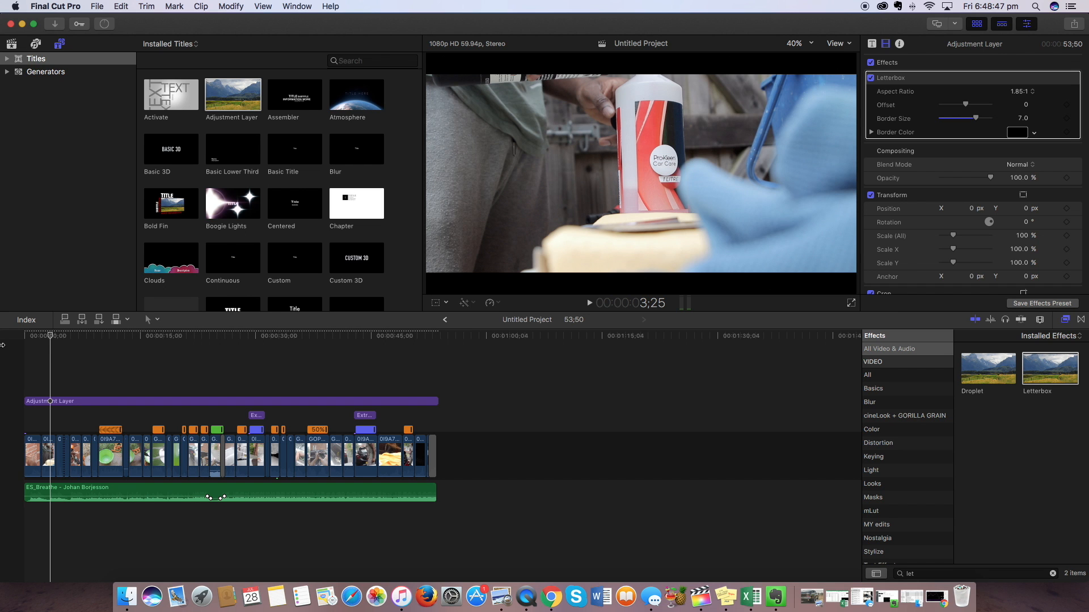
- Reposition the second video clip to X -30.2 px and Y -90.4 px, and play the project from its start
{"action": "left_click", "coordinate": [49, 457]}
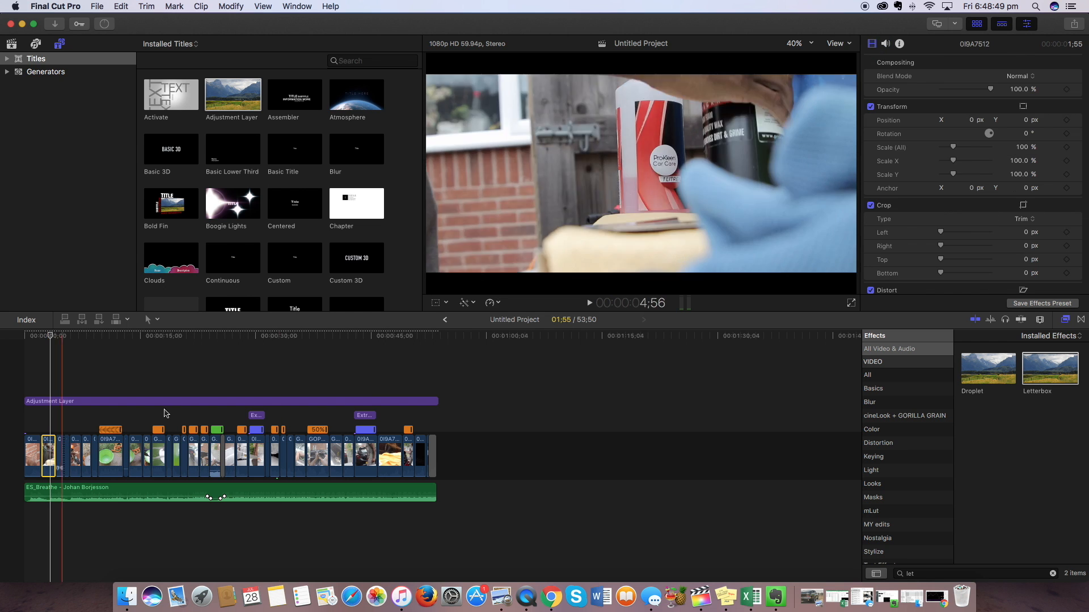
{"action": "left_click", "coordinate": [436, 304]}
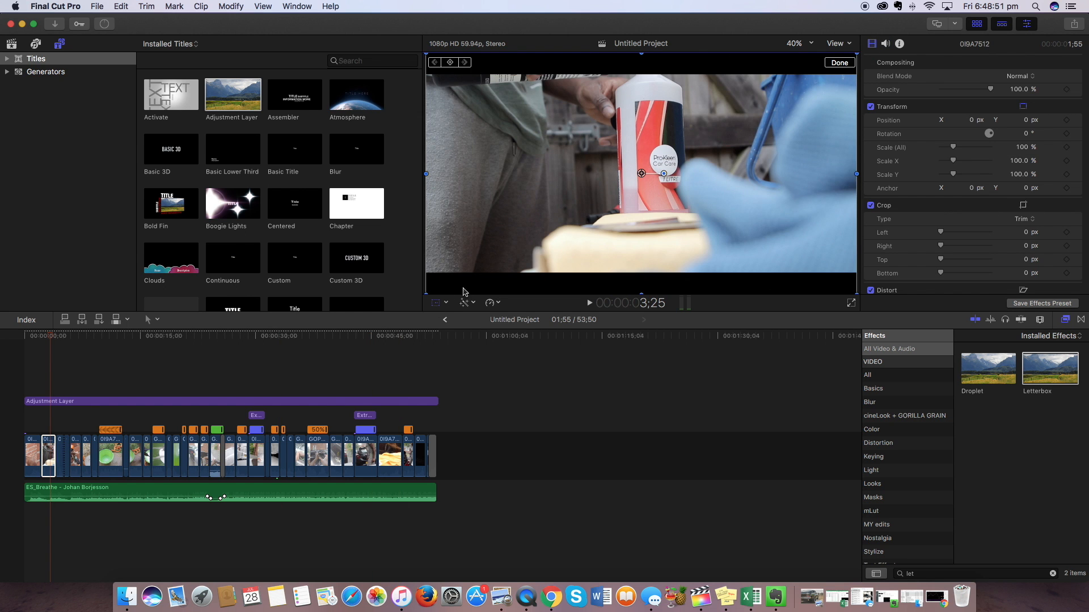
{"action": "mouse_move", "coordinate": [544, 166]}
{"action": "left_mouse_down"}
{"action": "mouse_move", "coordinate": [538, 261]}
{"action": "mouse_move", "coordinate": [537, 164]}
{"action": "mouse_move", "coordinate": [537, 186]}
{"action": "left_mouse_up"}
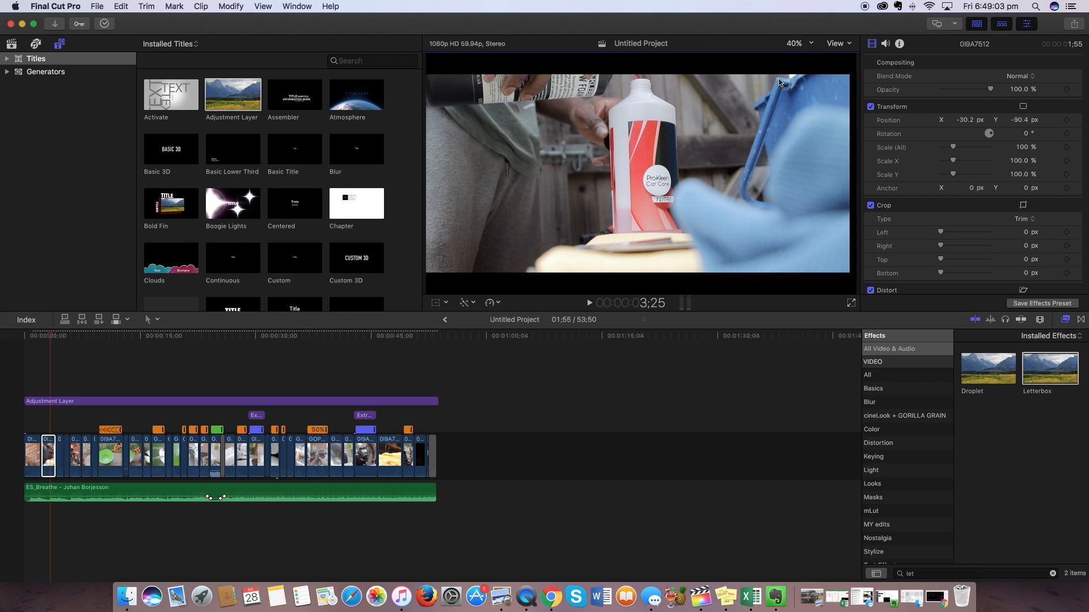
{"action": "left_click", "coordinate": [20, 365]}
{"action": "key", "text": "space"}
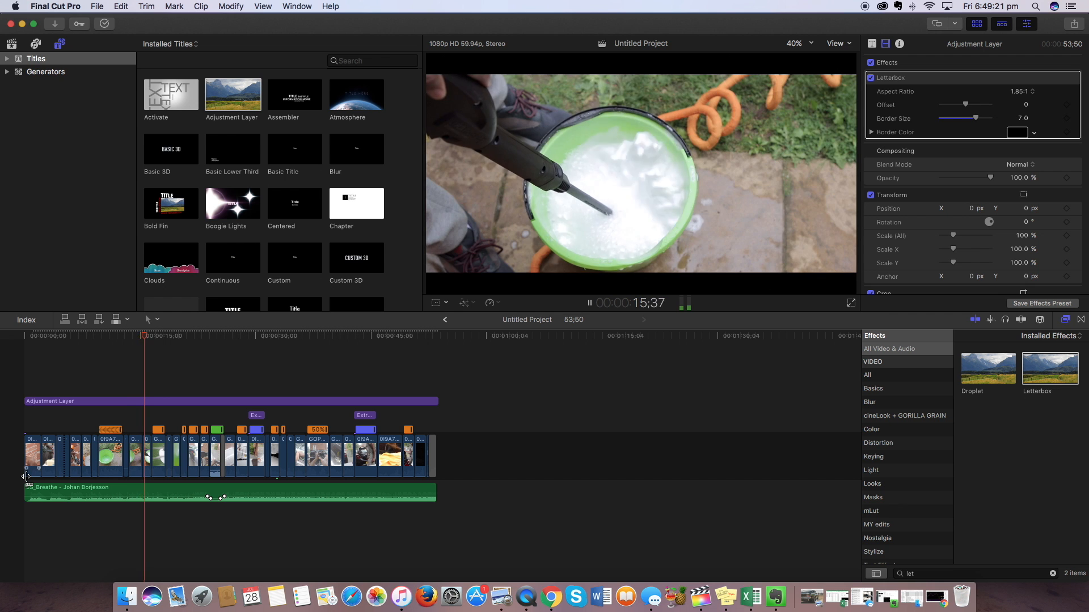
{"action": "key", "text": "space"}
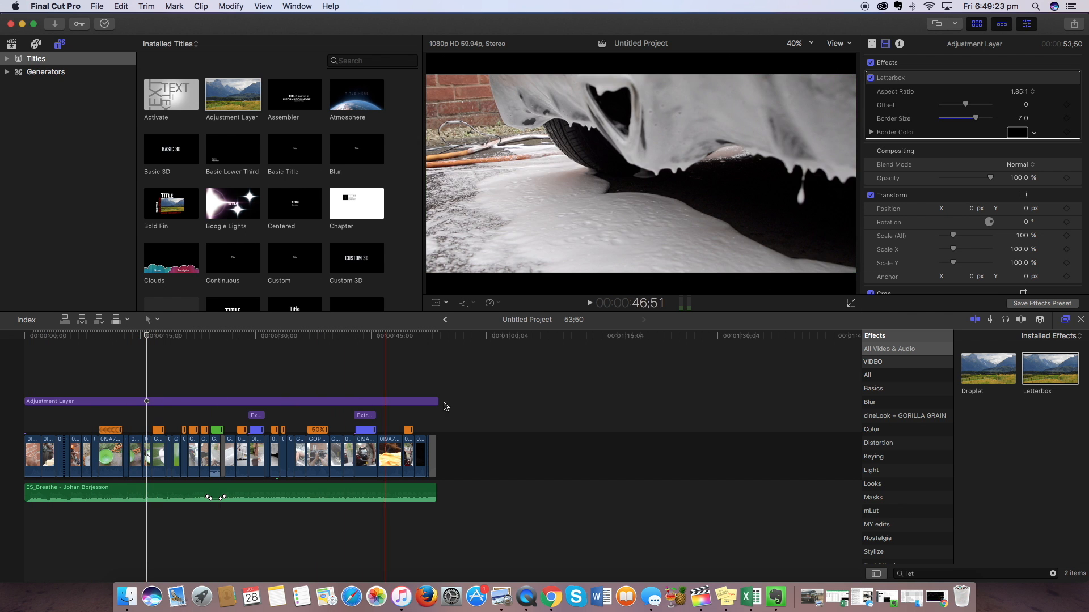
- Apply the mLut by motionVFX effect to the adjustment layer, clearing the old effects search
{"action": "left_click", "coordinate": [434, 403]}
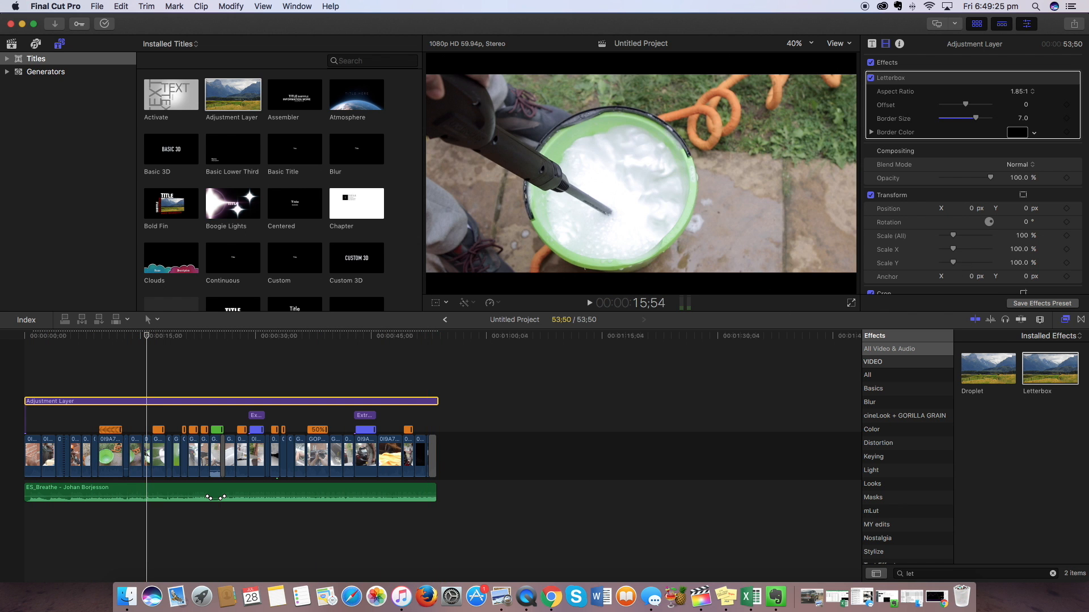
{"action": "left_click", "coordinate": [881, 513]}
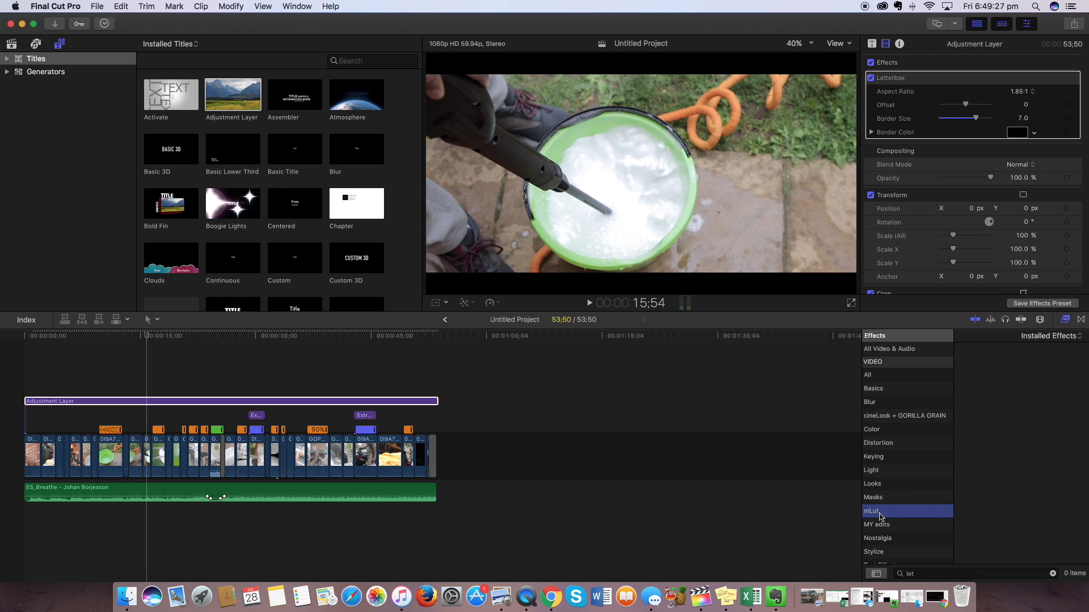
{"action": "left_click", "coordinate": [1053, 575]}
{"action": "left_click_drag", "start_coordinate": [989, 372], "coordinate": [412, 404]}
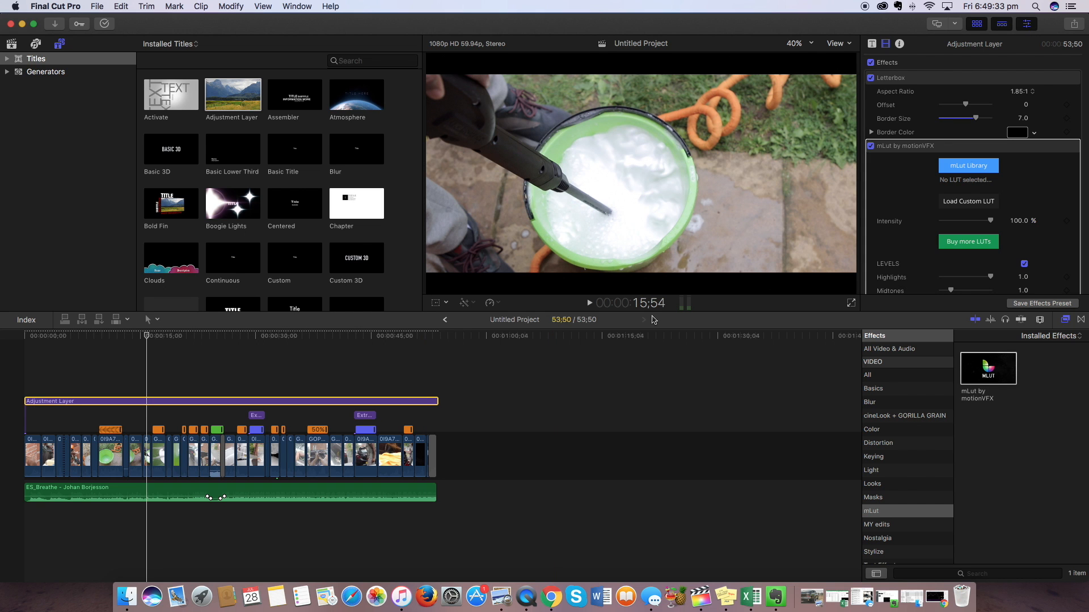
- Show the favorites in the mLut Library and apply the F-9820-STD LUT, previewing it at several points of the project
{"action": "left_click", "coordinate": [962, 165]}
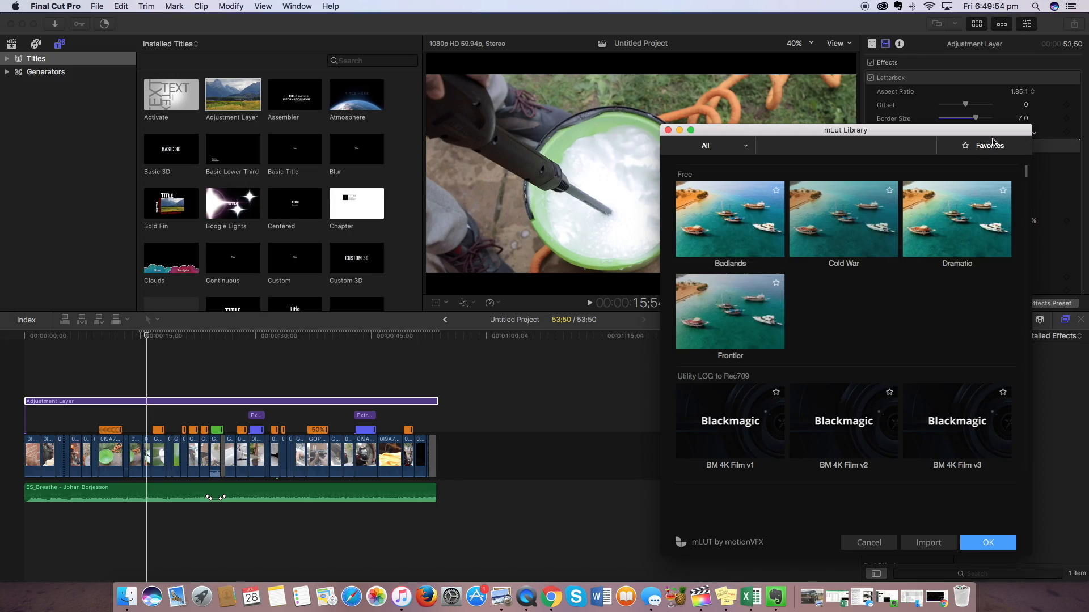
{"action": "left_click", "coordinate": [984, 148]}
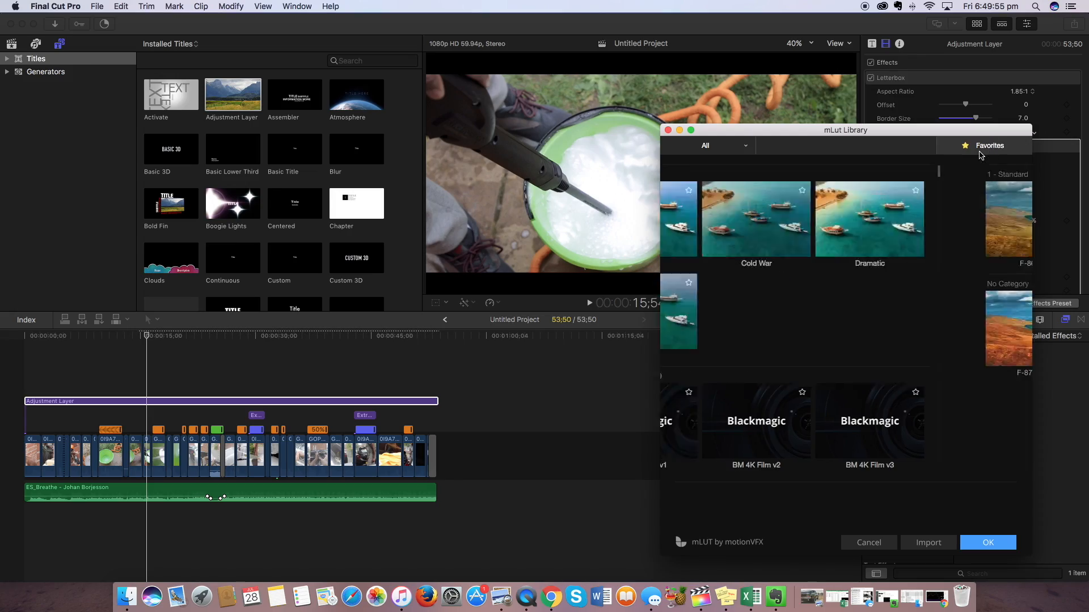
{"action": "left_click_drag", "start_coordinate": [901, 131], "coordinate": [1088, 134]}
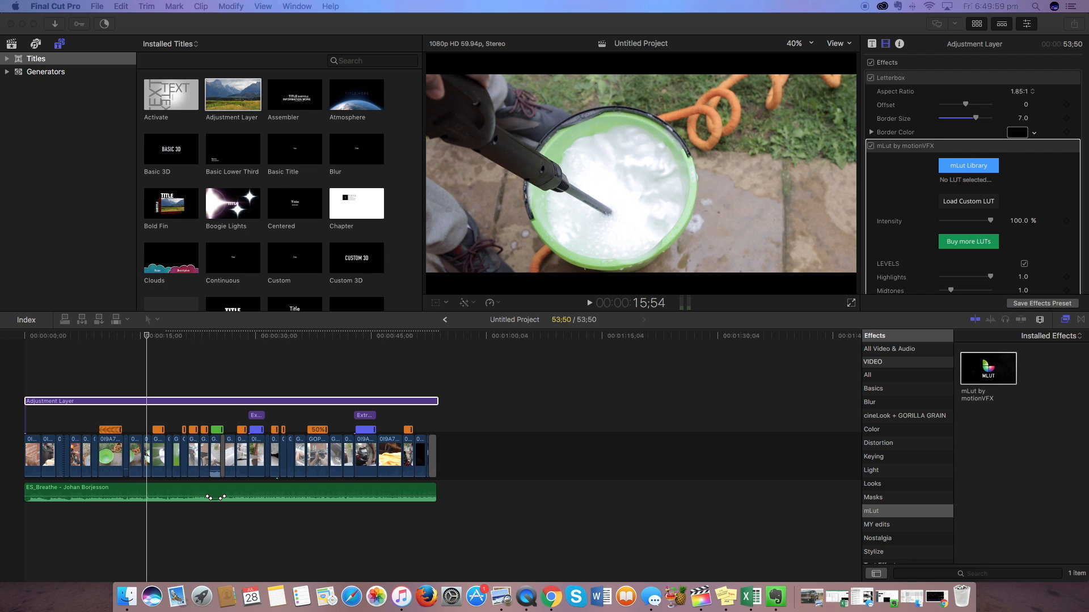
{"action": "left_click_drag", "start_coordinate": [1088, 134], "coordinate": [838, 352]}
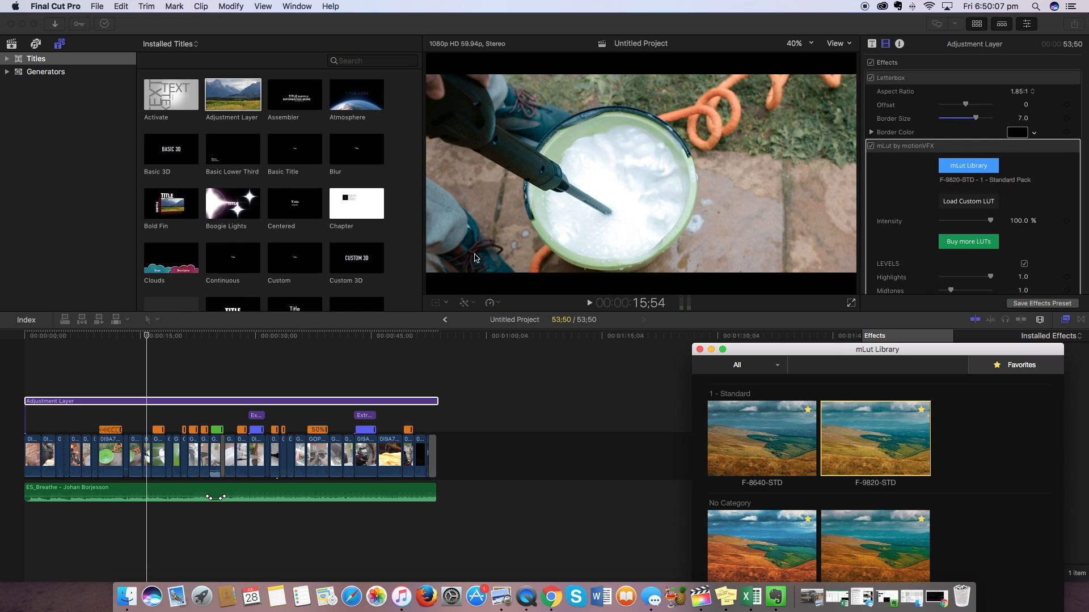
{"action": "left_click", "coordinate": [56, 373]}
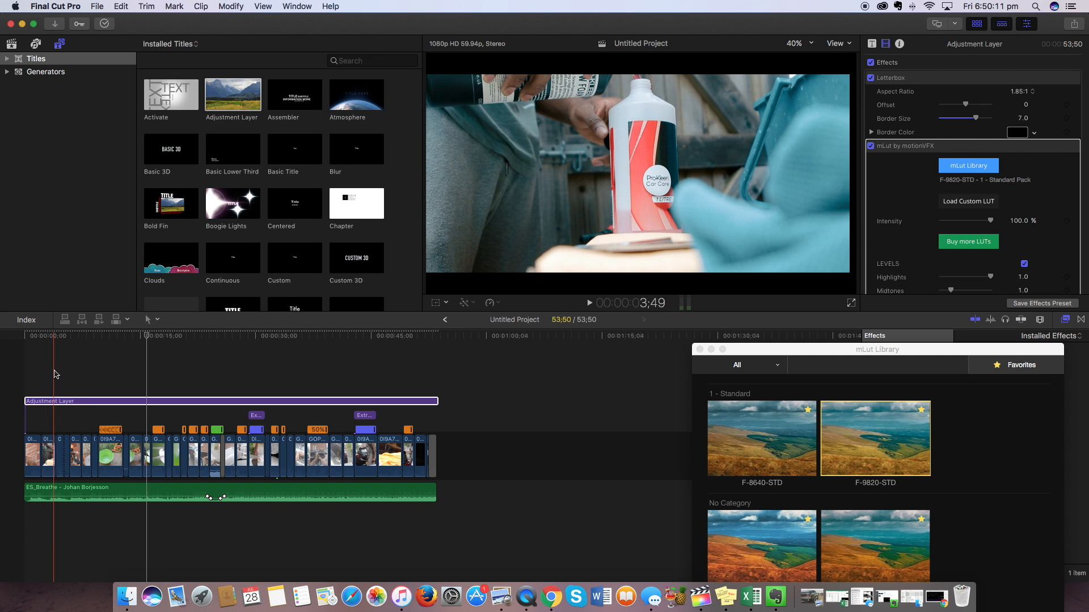
{"action": "left_click", "coordinate": [175, 375]}
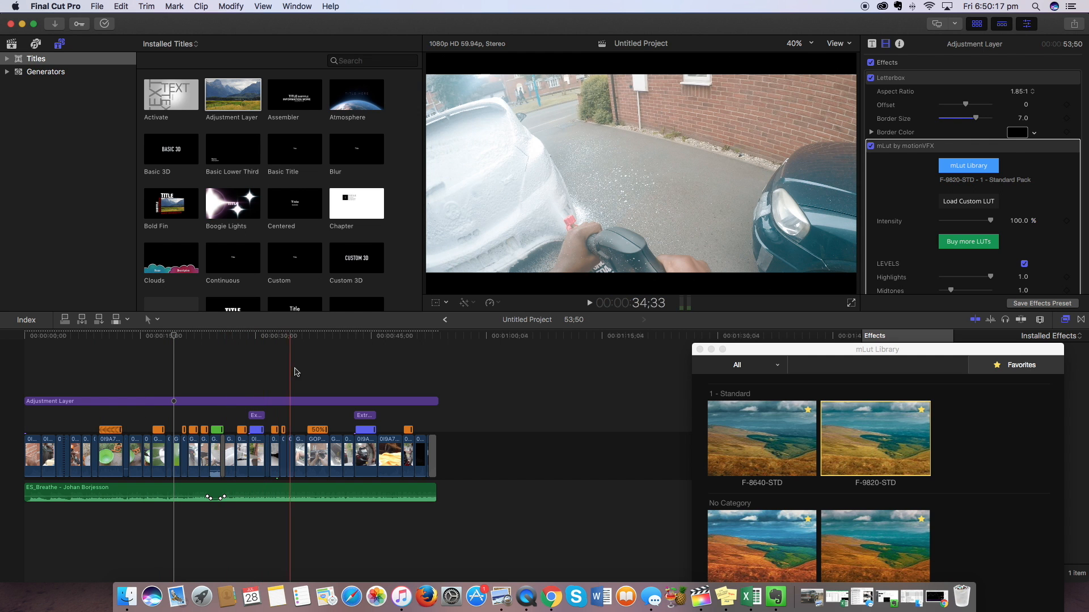
- Switch the LUT to OSIRIS_M31 - Rec.709 from the favorites and play the opening clips to check the look
{"action": "left_click", "coordinate": [868, 551]}
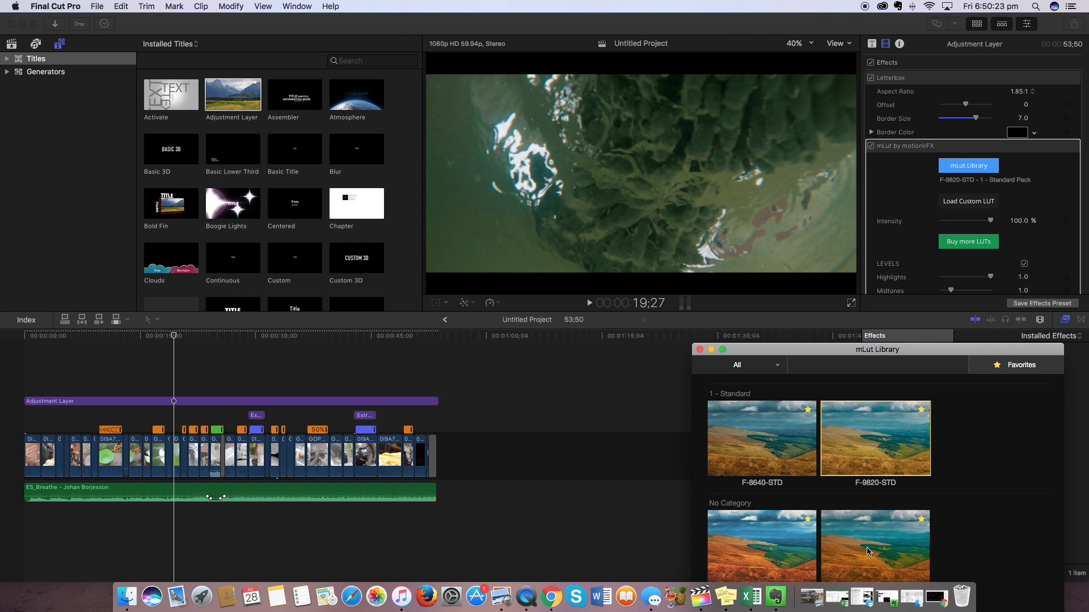
{"action": "left_click", "coordinate": [867, 548]}
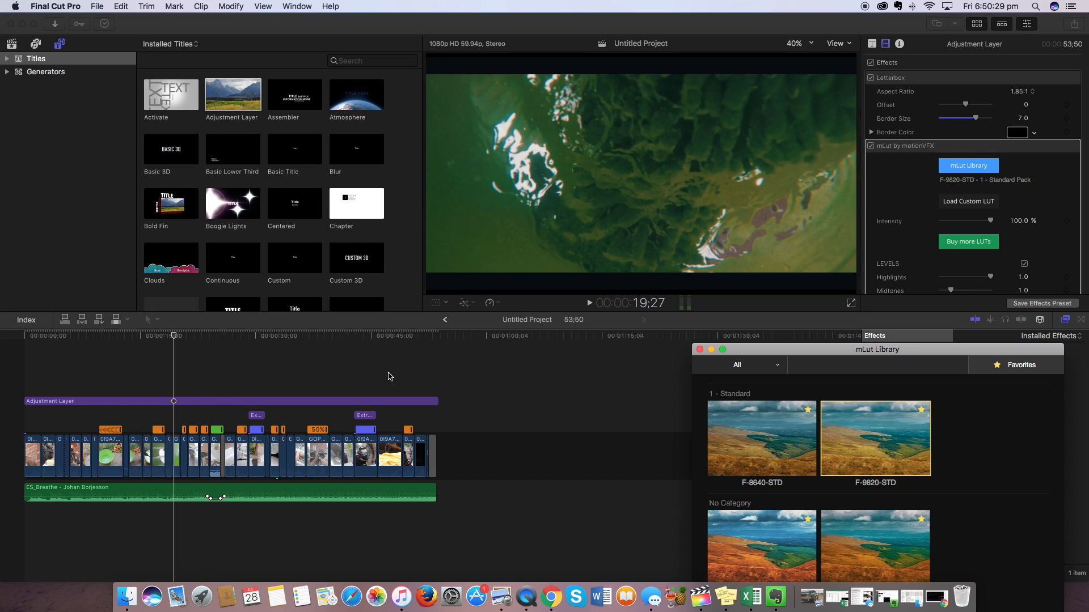
{"action": "key", "text": "Down"}
{"action": "left_click", "coordinate": [101, 385]}
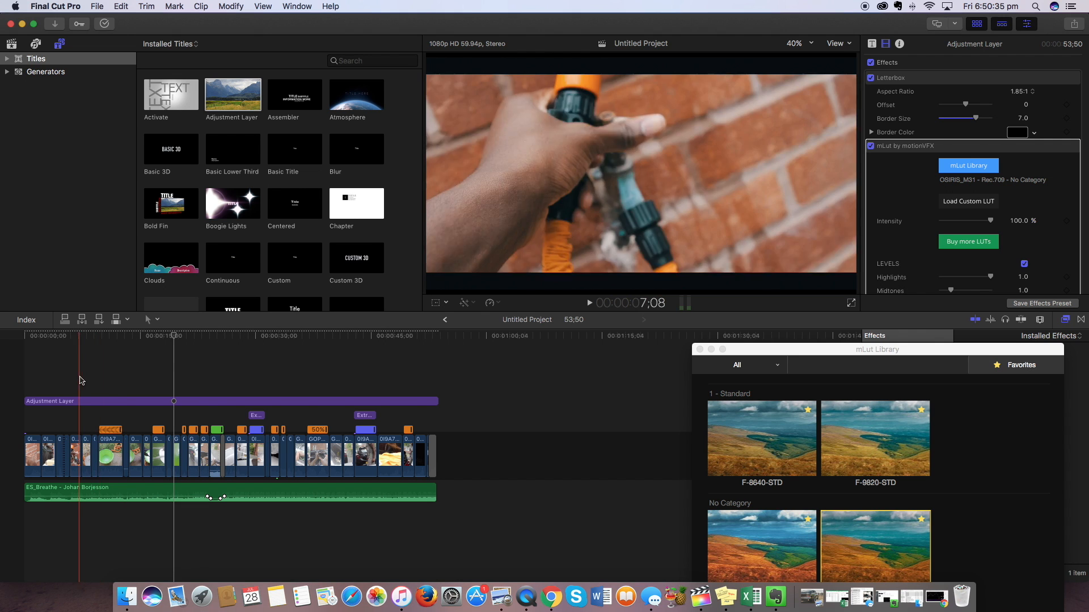
{"action": "left_click", "coordinate": [43, 375]}
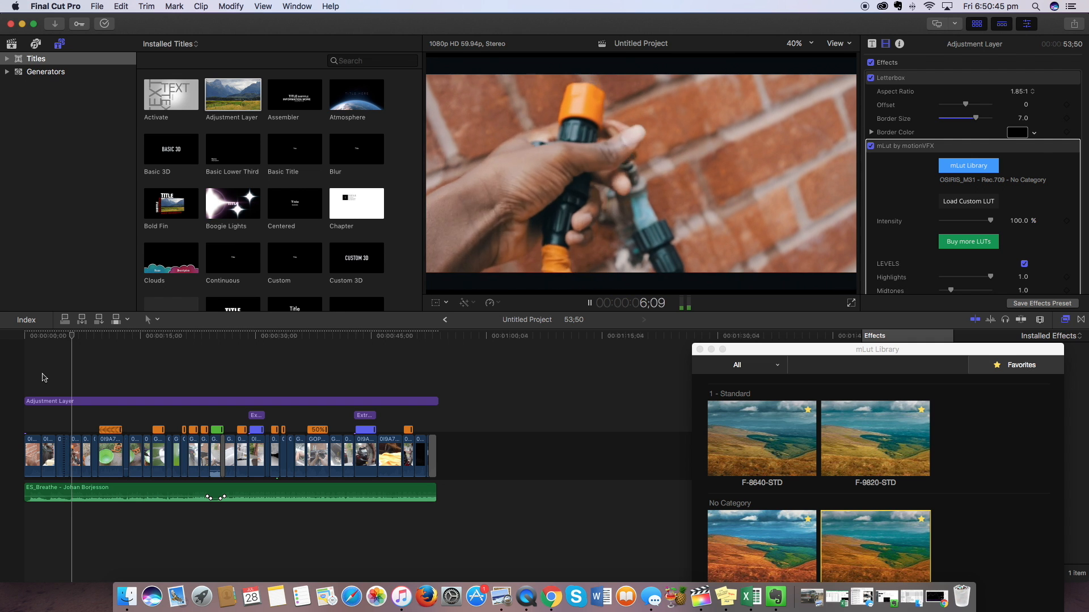
{"action": "key", "text": "space"}
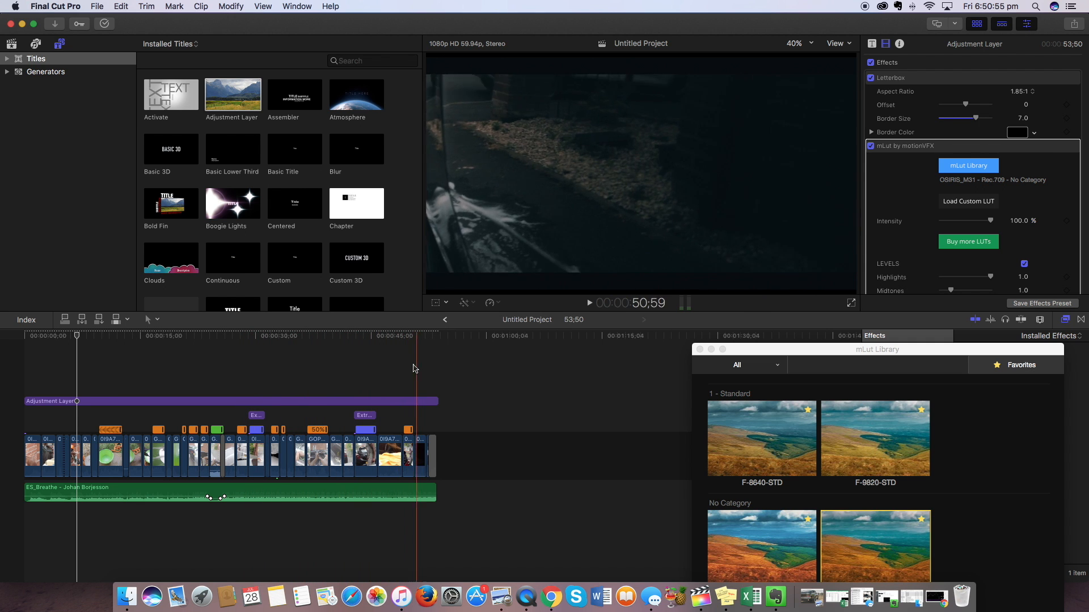
- Set the mLut intensity to 69.95 % and accept the LUT selection in the mLut Library
{"action": "left_click_drag", "start_coordinate": [992, 224], "coordinate": [977, 229]}
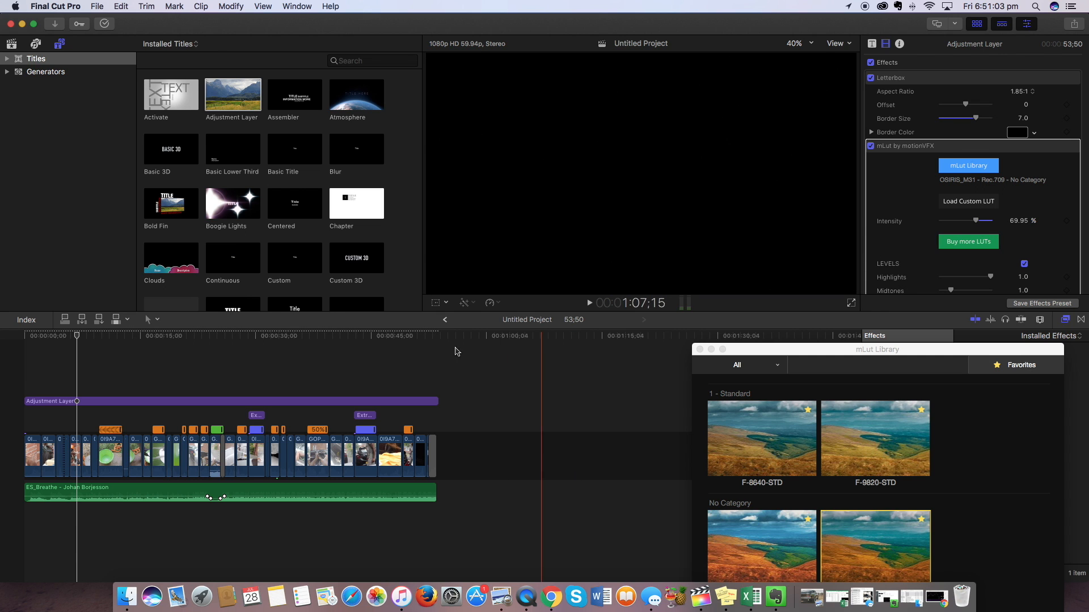
{"action": "left_click_drag", "start_coordinate": [906, 376], "coordinate": [922, 311]}
{"action": "left_click_drag", "start_coordinate": [920, 229], "coordinate": [919, 148]}
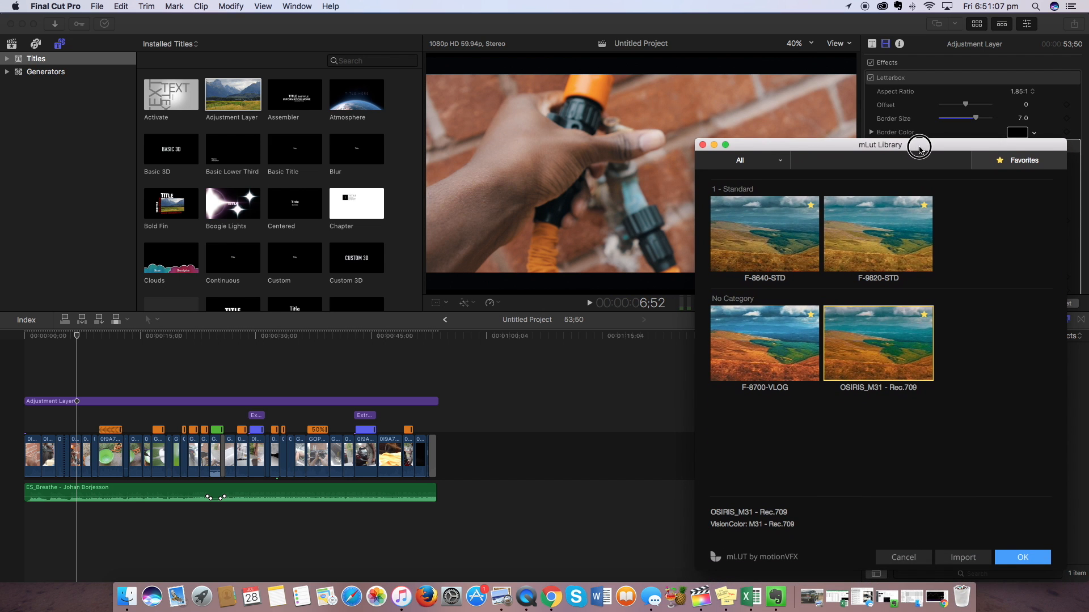
{"action": "left_click", "coordinate": [1023, 558]}
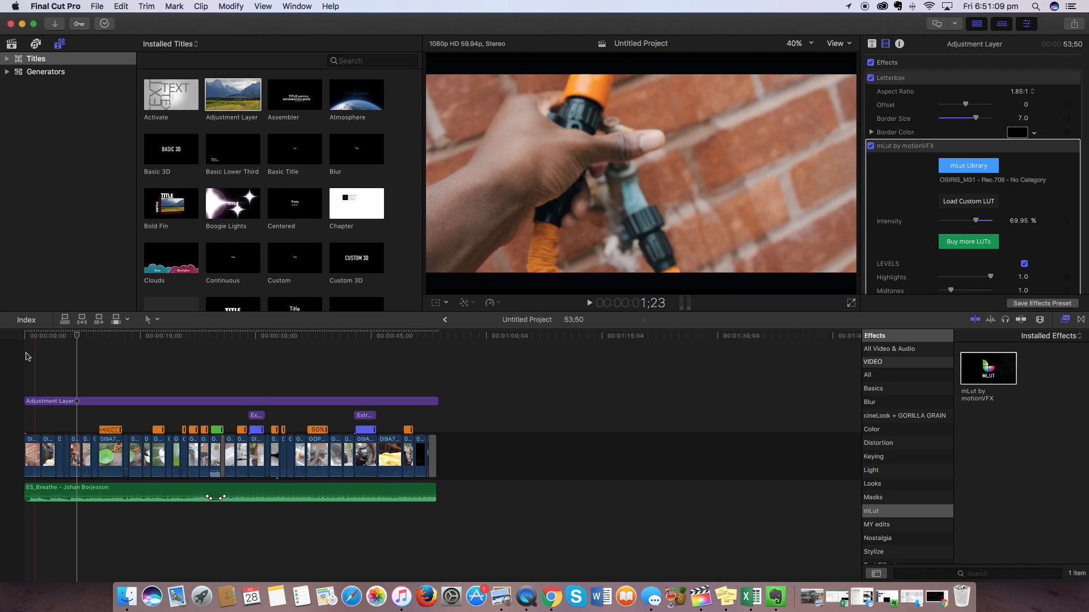
{"action": "left_click", "coordinate": [4, 382]}
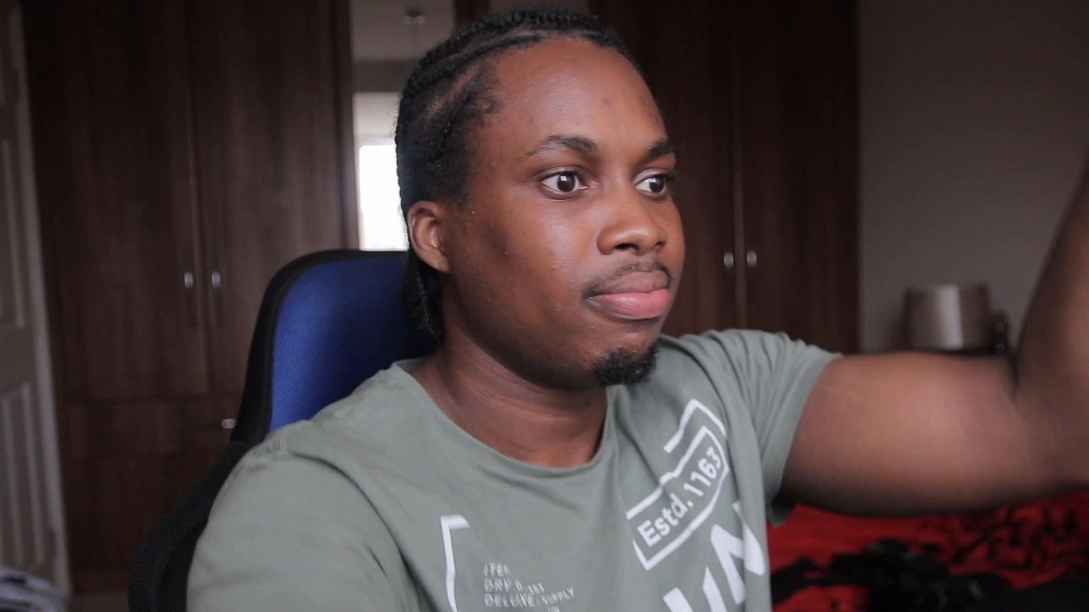